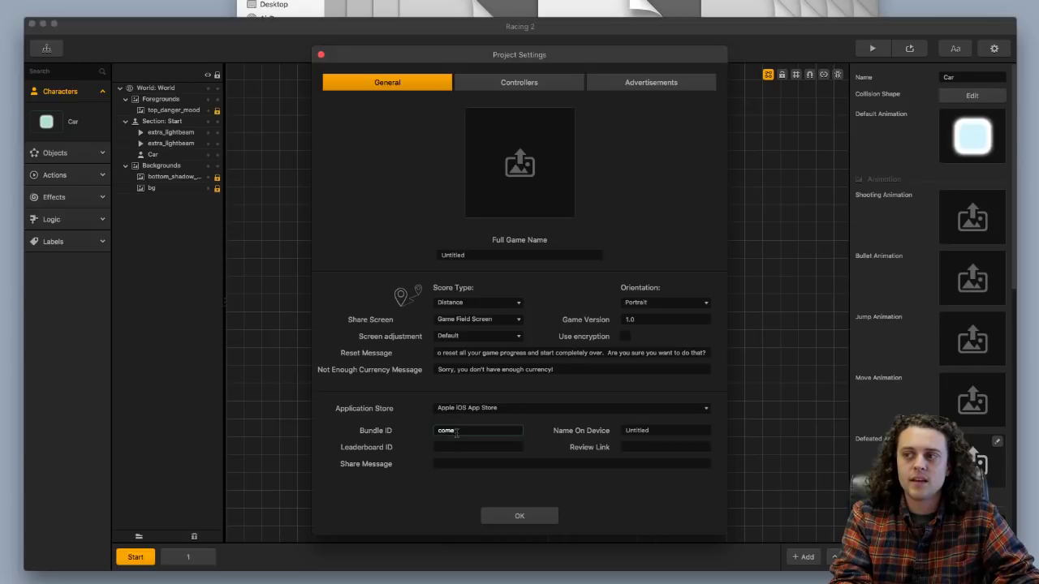
# Set the iOS Bundle ID to com.companyname.gamename in the project settings and close the settings.
pyautogui.moveTo(462, 54); pyautogui.dragTo(862, 110)
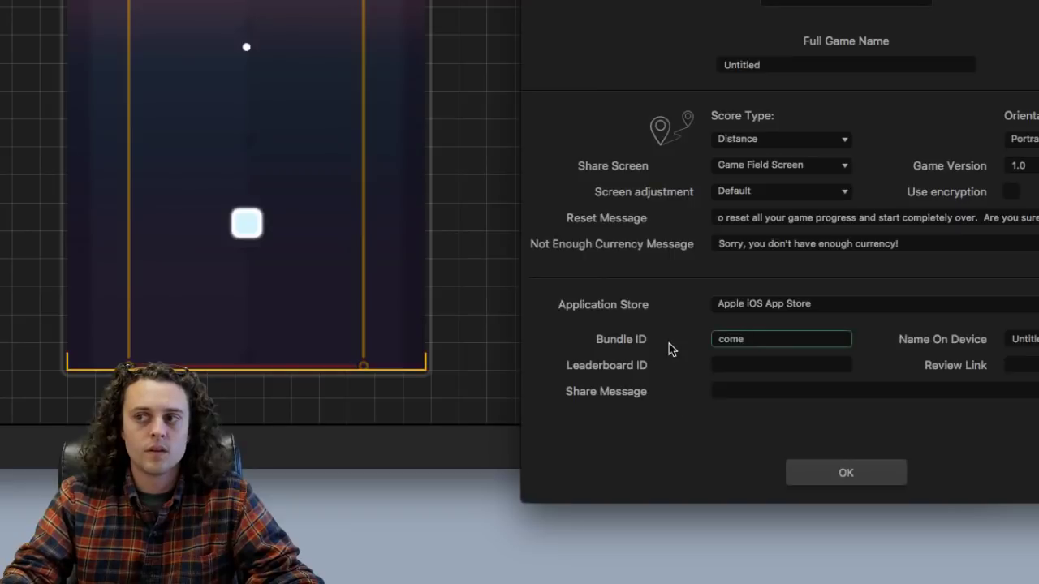
pyautogui.click(752, 341)
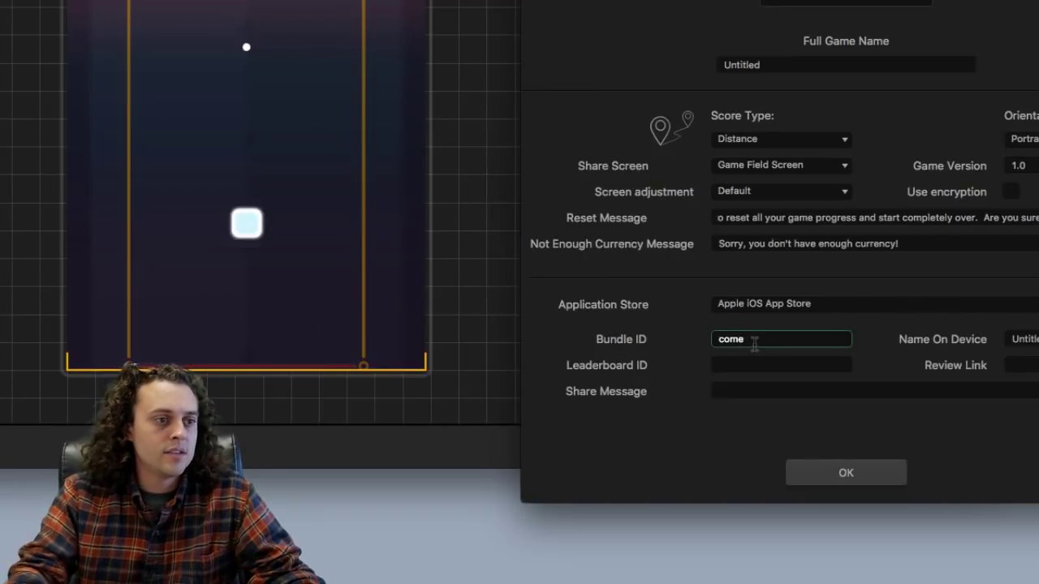
pyautogui.write('companyname.')
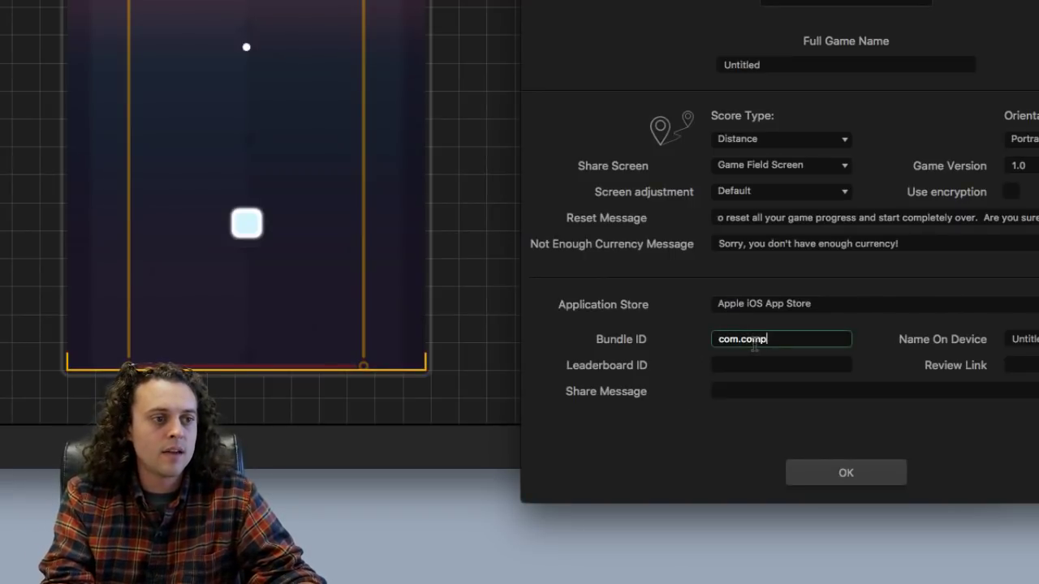
pyautogui.write('gamename')
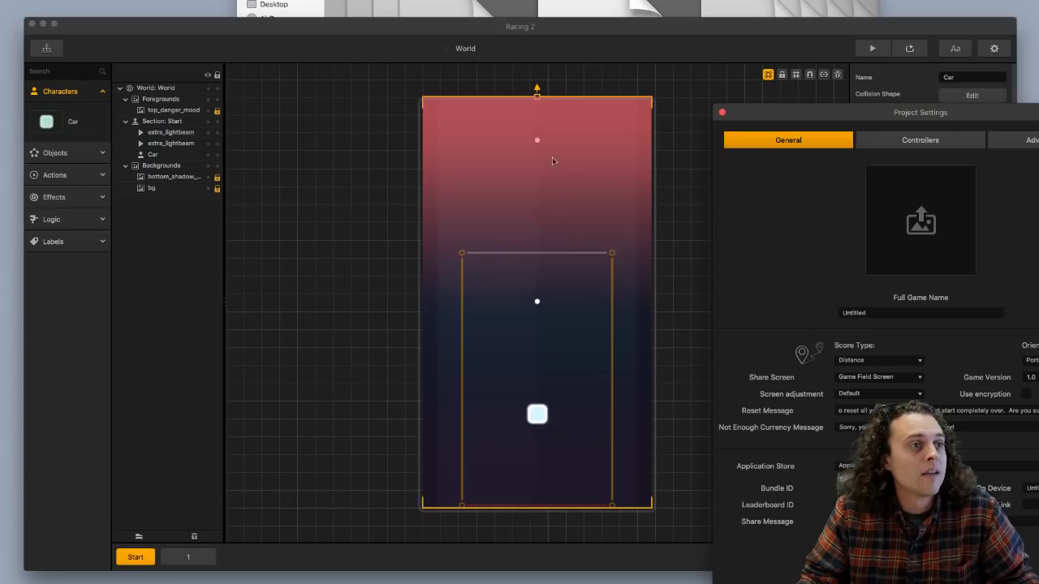
pyautogui.click(721, 112)
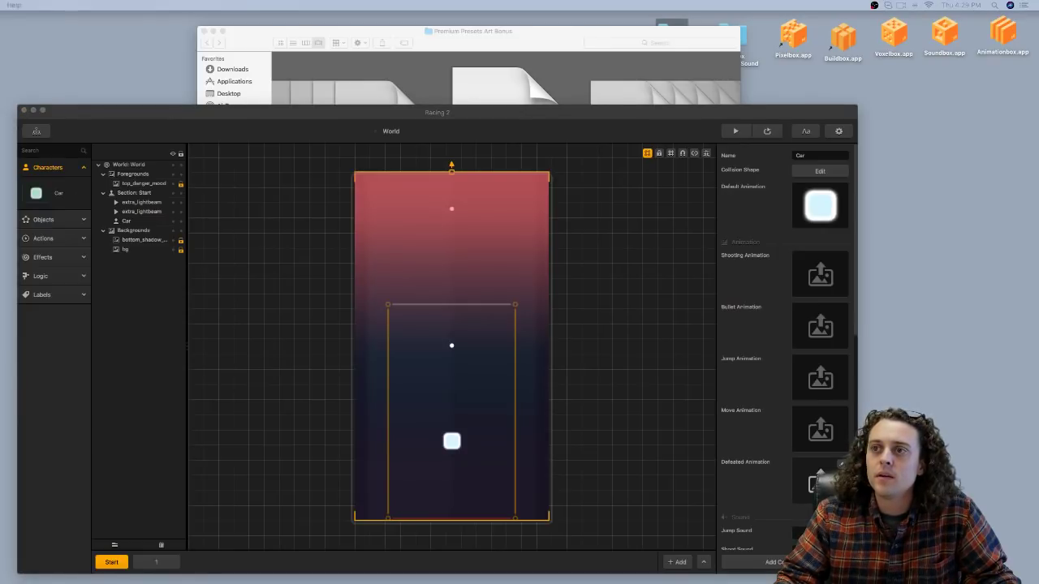
# Open the Blue Edge Remake.bbdoc project from the Blue Edge Remake folder in place of the current project.
pyautogui.scroll(-2, 406, 341)
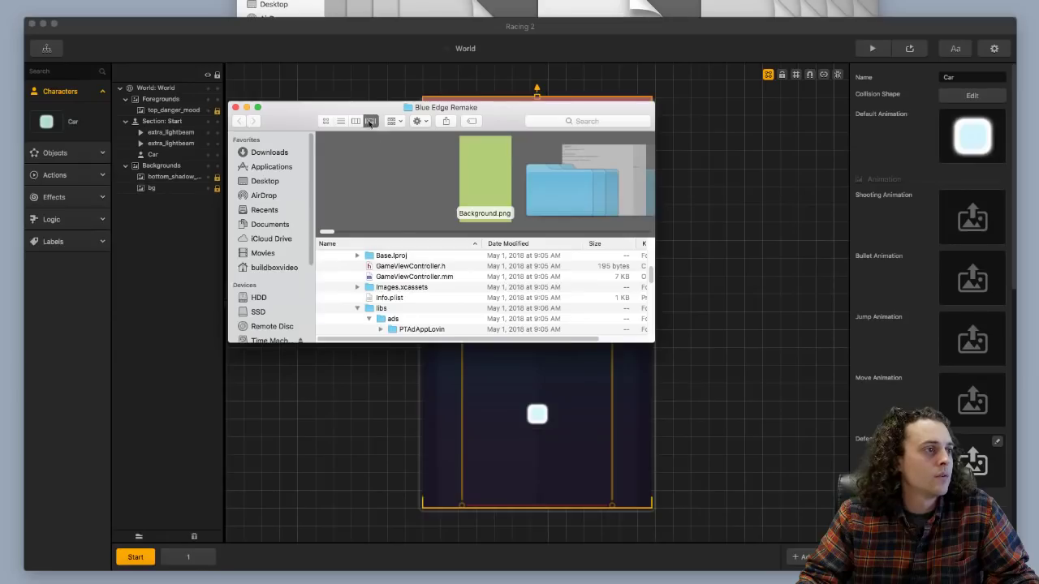
pyautogui.click(235, 107)
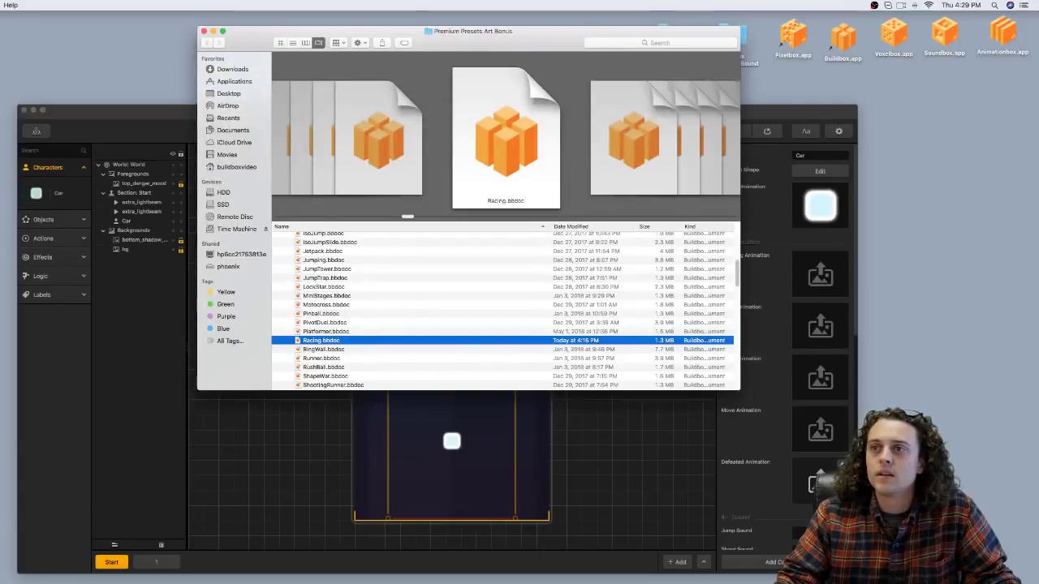
pyautogui.press('super+o')
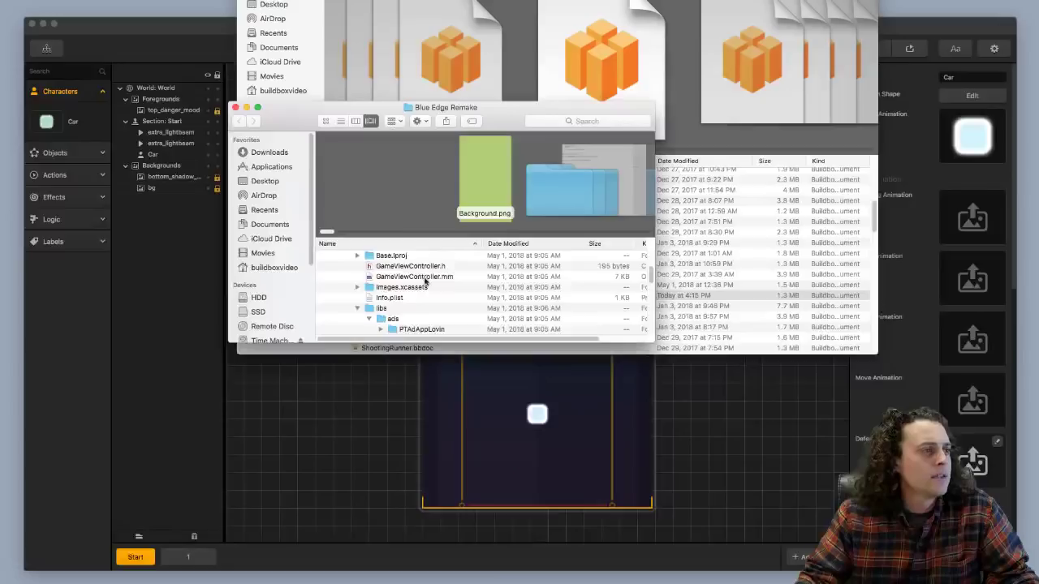
pyautogui.scroll(10, 414, 276)
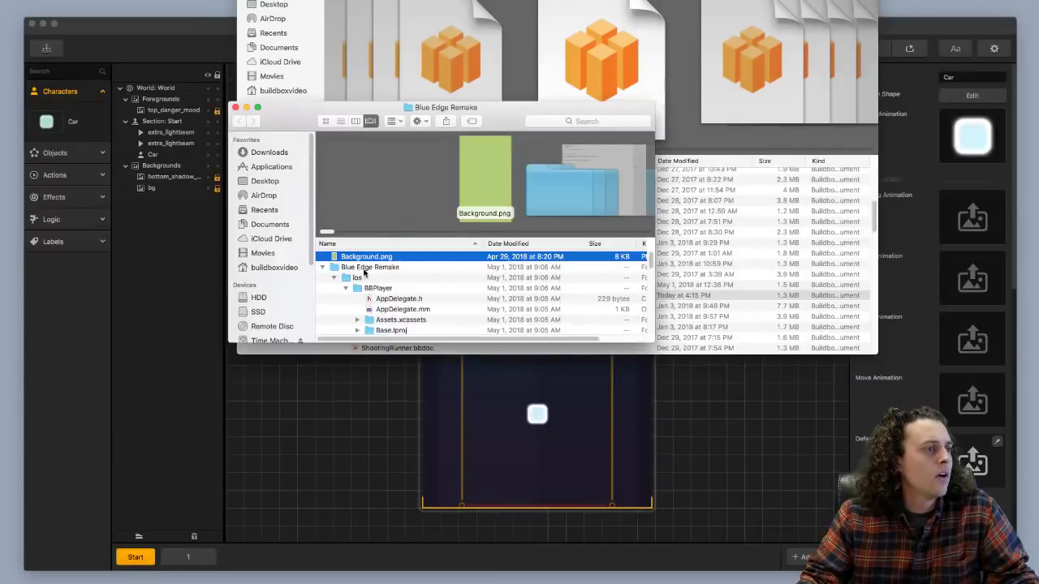
pyautogui.click(331, 277)
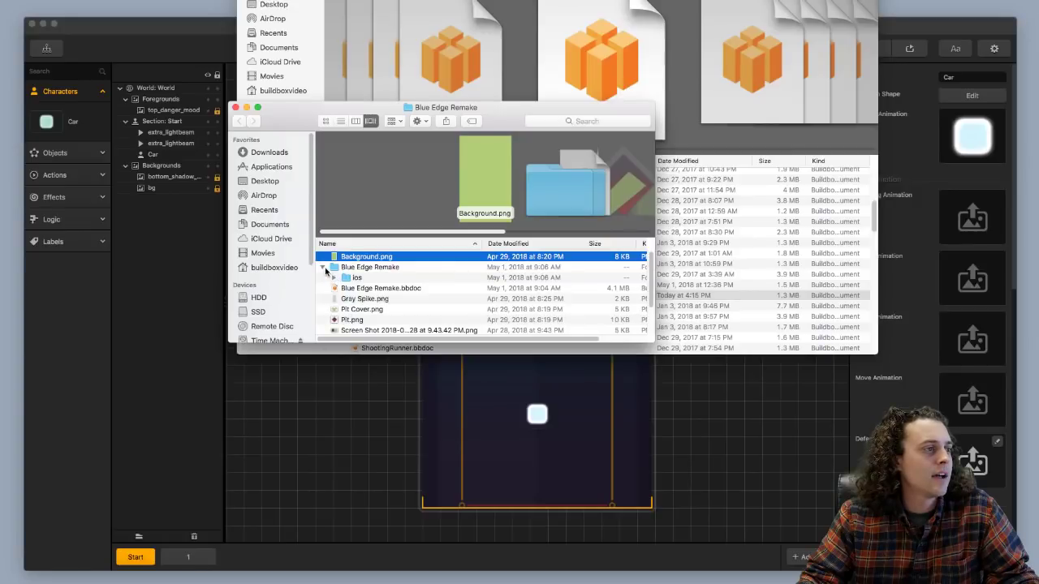
pyautogui.click(323, 267)
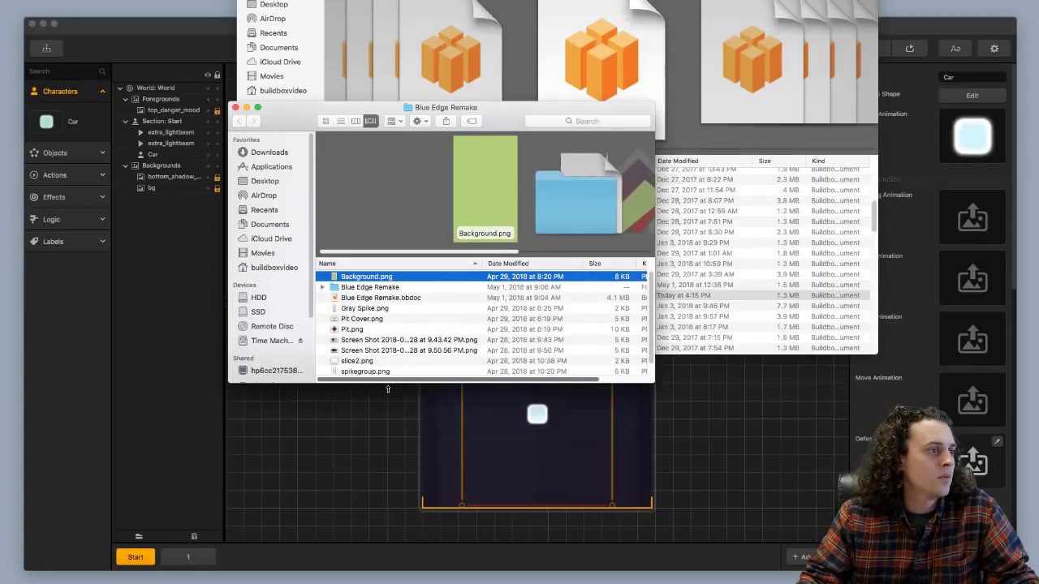
pyautogui.doubleClick(381, 357)
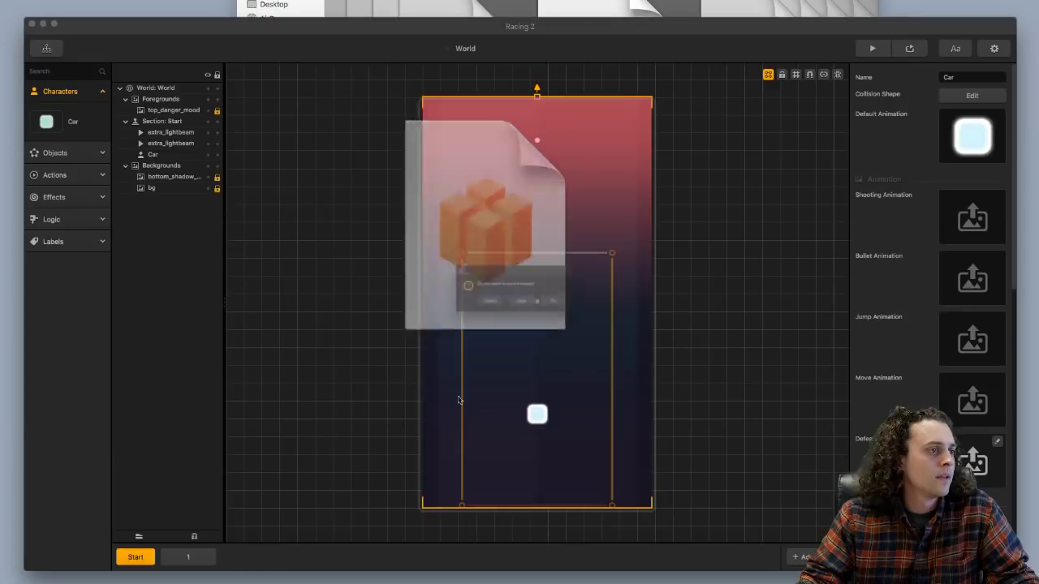
pyautogui.click(584, 310)
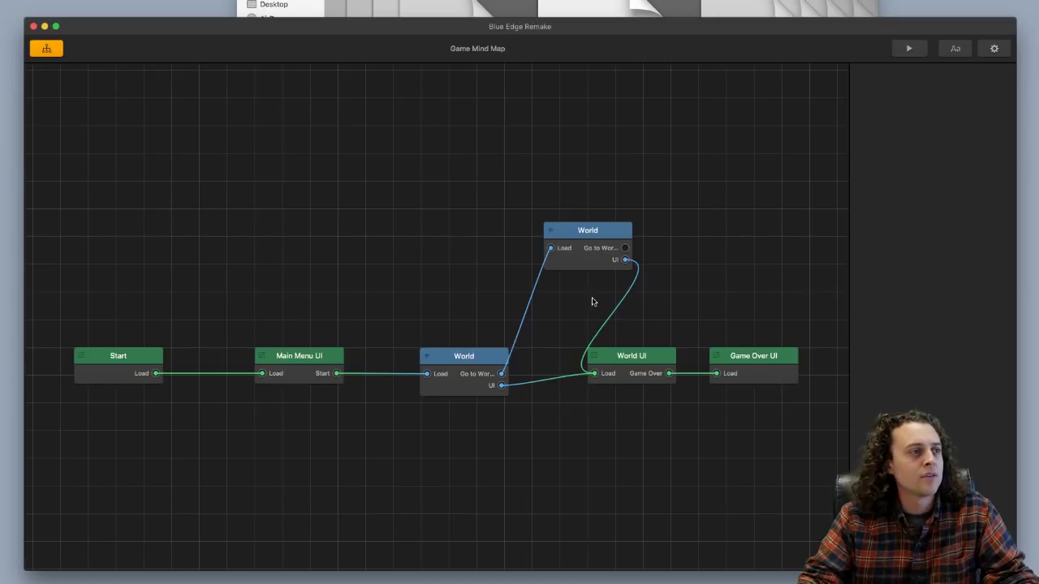
# Rearrange the mind map by moving the upper World node closer to the lower one and shifting Game Over UI slightly outward.
pyautogui.click(589, 234)
pyautogui.moveTo(590, 235); pyautogui.dragTo(548, 247)
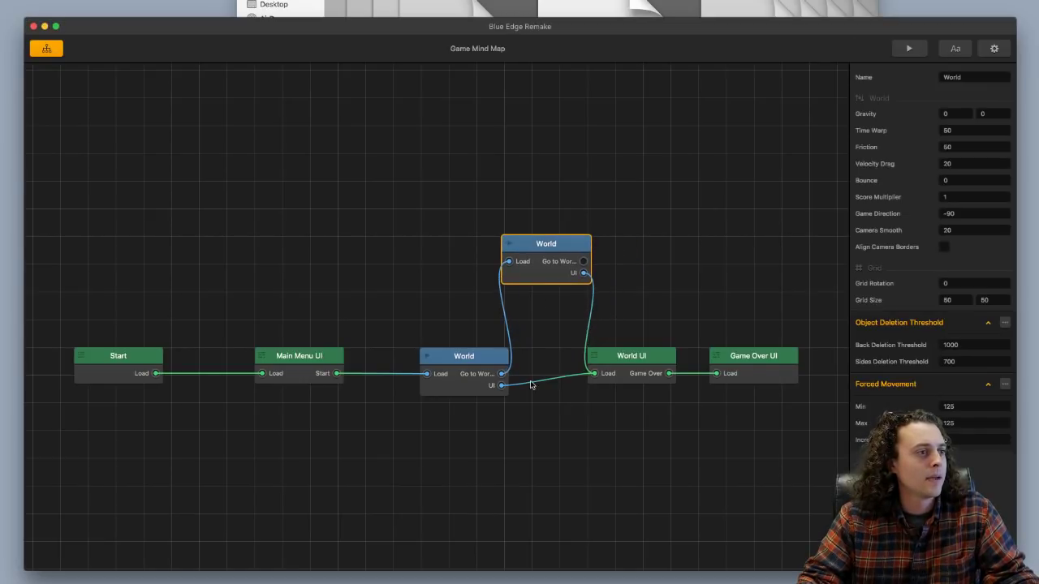
pyautogui.click(621, 361)
pyautogui.moveTo(786, 356); pyautogui.dragTo(815, 357)
pyautogui.moveTo(641, 357); pyautogui.dragTo(654, 359)
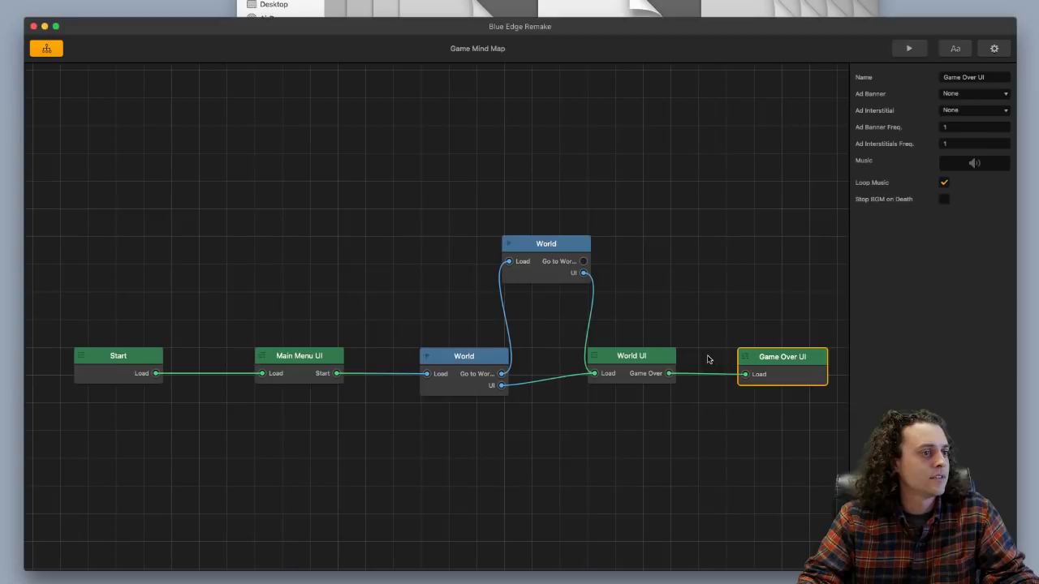
# Open the lower World node that follows Main Menu UI and go through scenes 1 and 2 to scene 3.
pyautogui.doubleClick(490, 362)
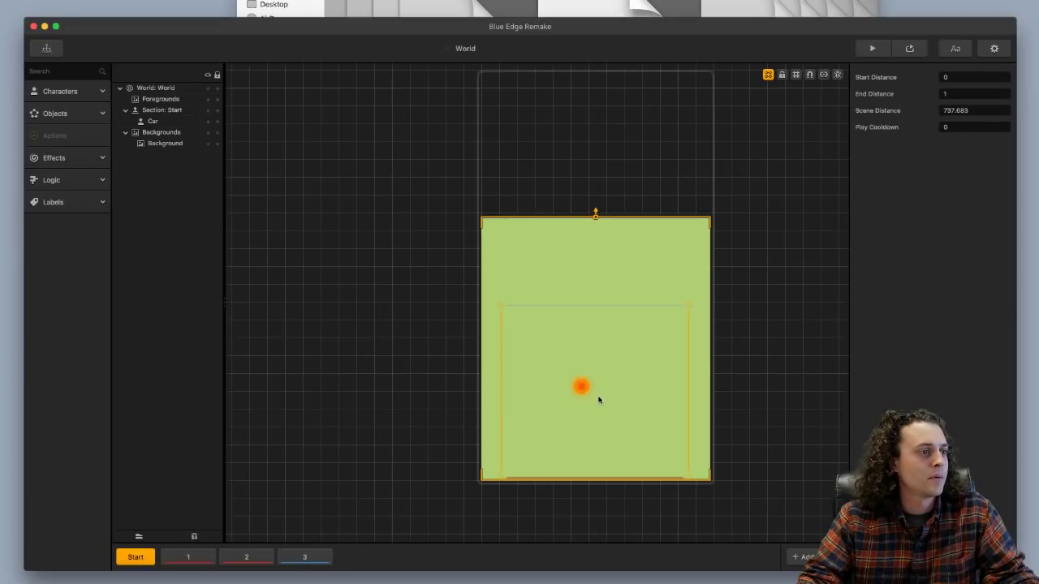
pyautogui.click(172, 558)
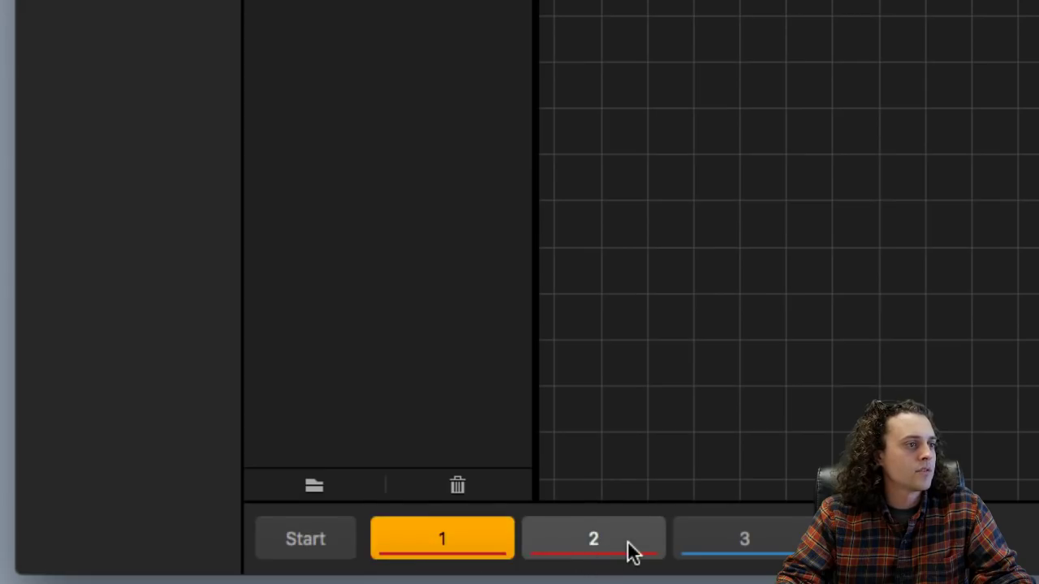
pyautogui.click(623, 552)
pyautogui.click(712, 545)
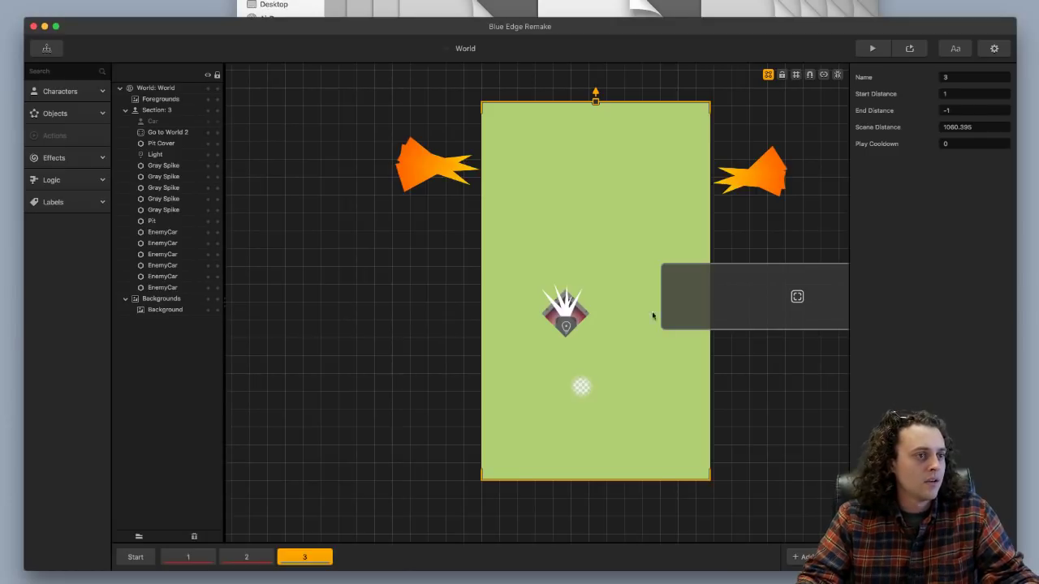
# Delete the Go to World 2 object from scene 3.
pyautogui.click(736, 303)
pyautogui.moveTo(737, 304); pyautogui.dragTo(602, 303)
pyautogui.press('Delete')
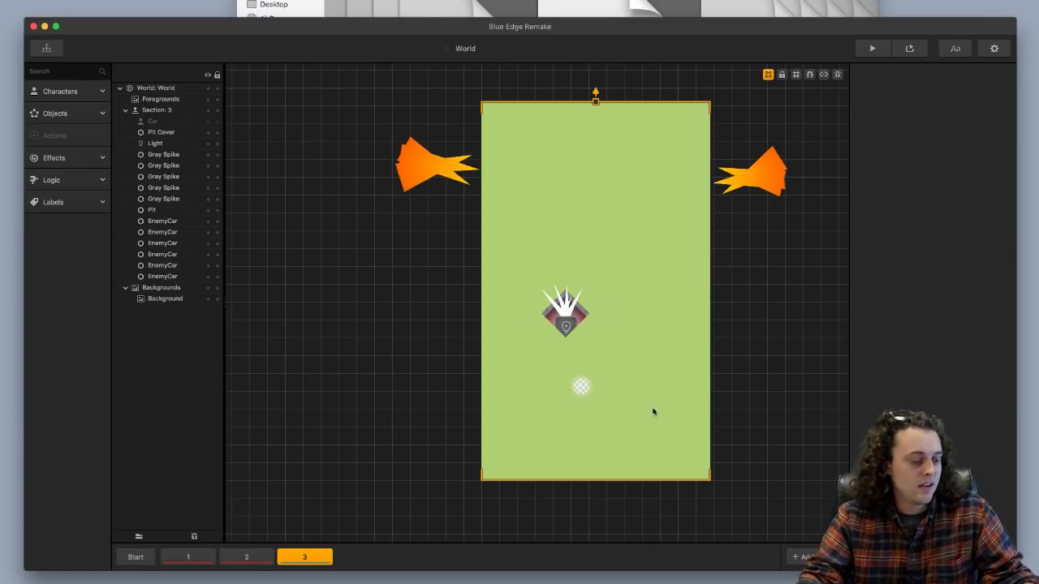
# Preview the game and start a run to see how the pit and spikes behave.
pyautogui.scroll(2, 676, 411)
pyautogui.scroll(2, 675, 411)
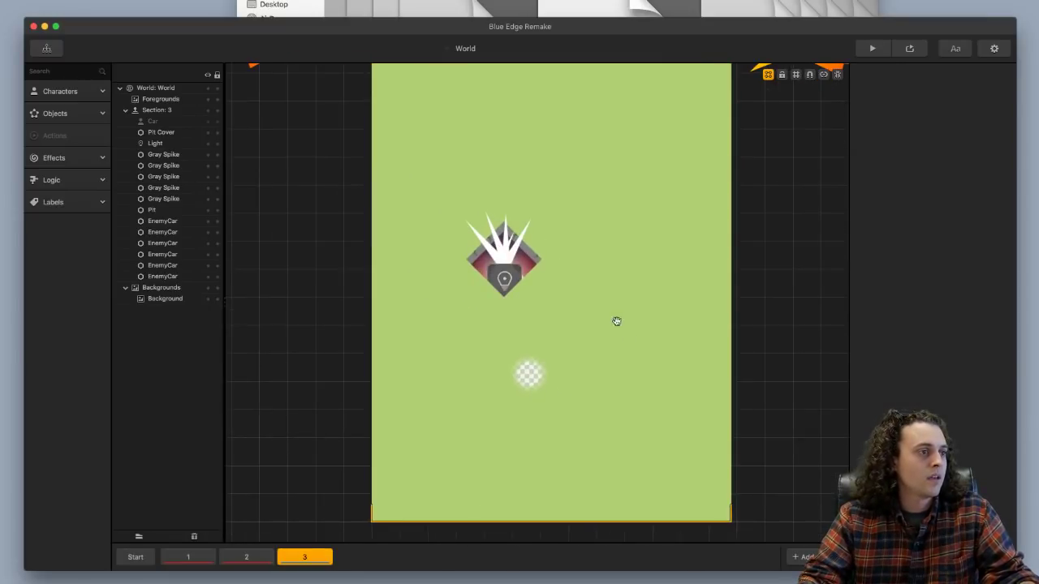
pyautogui.scroll(2, 622, 344)
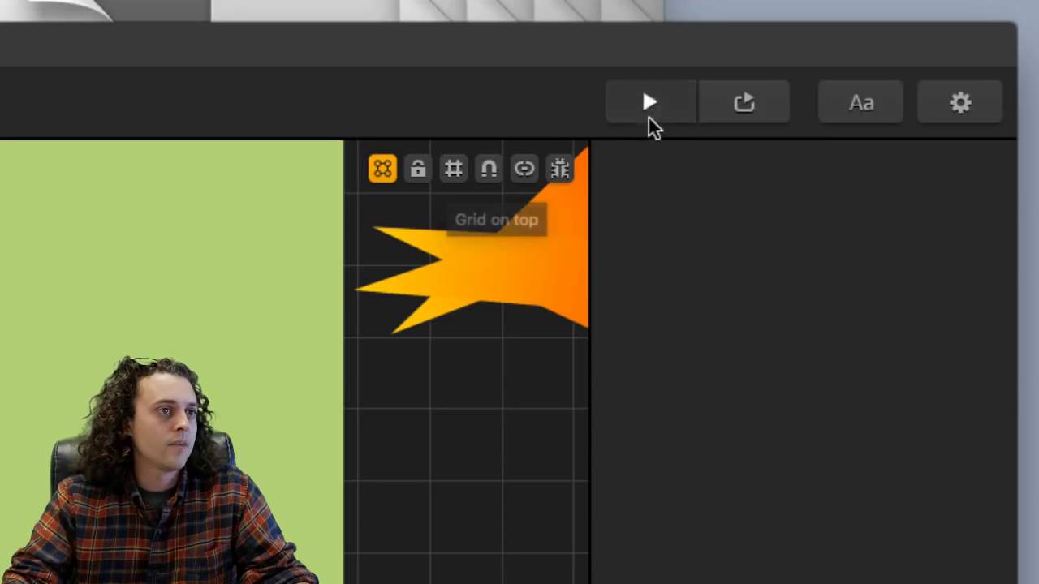
pyautogui.click(647, 101)
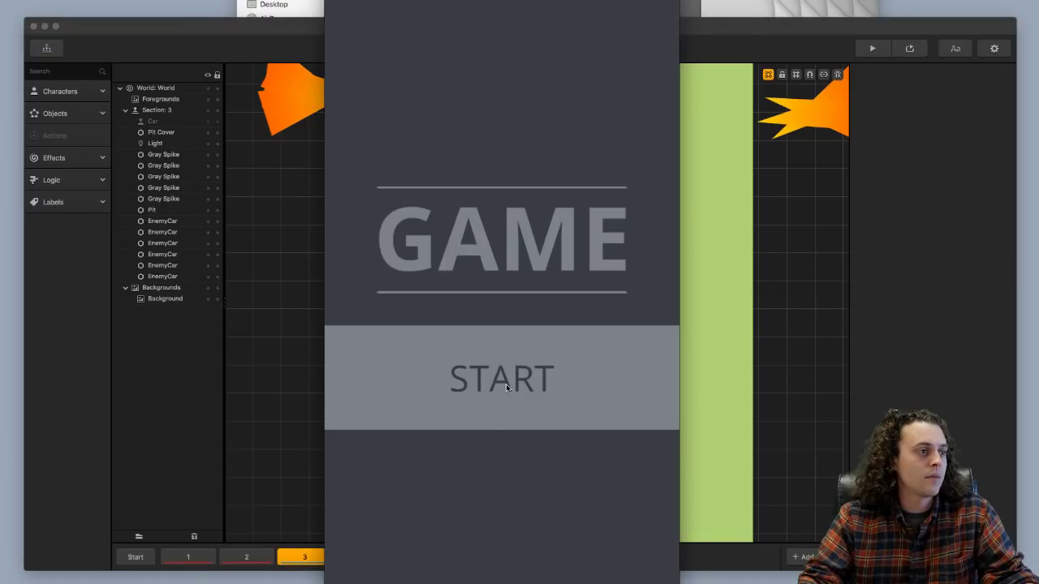
pyautogui.click(505, 384)
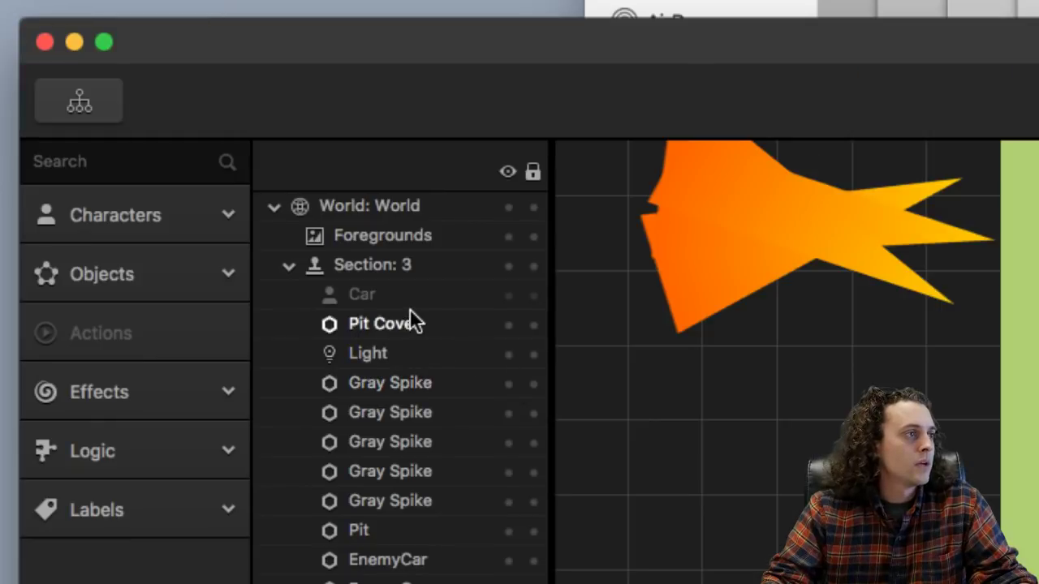
# Try moving the Pit Cover object slightly downward in scene 3, and undo the move.
pyautogui.click(170, 130)
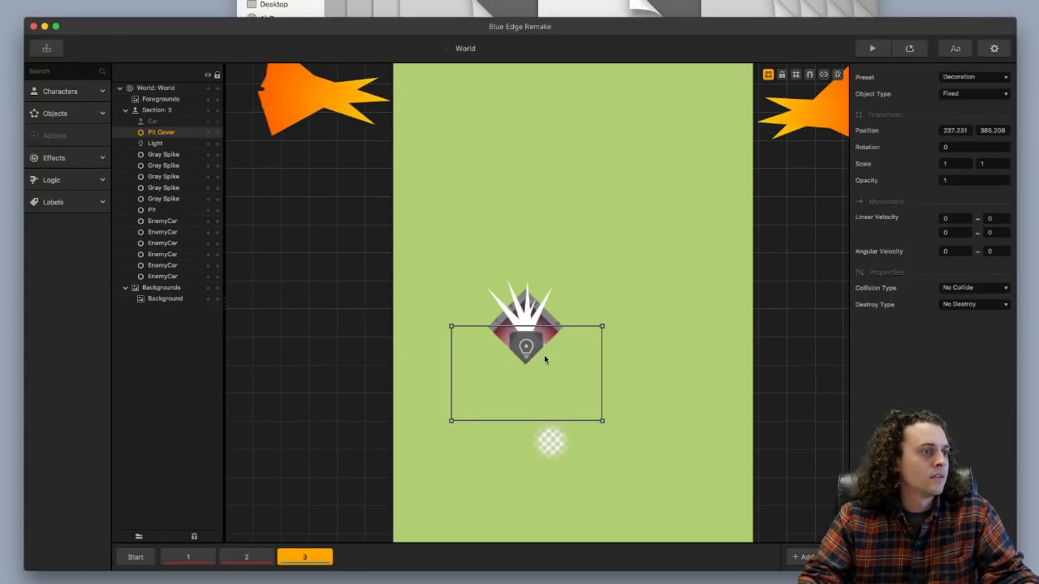
pyautogui.scroll(5, 543, 355)
pyautogui.click(646, 221)
pyautogui.click(533, 385)
pyautogui.moveTo(532, 385)
pyautogui.mouseDown()
pyautogui.moveTo(547, 369)
pyautogui.moveTo(525, 389)
pyautogui.moveTo(535, 401)
pyautogui.moveTo(531, 392)
pyautogui.mouseUp()
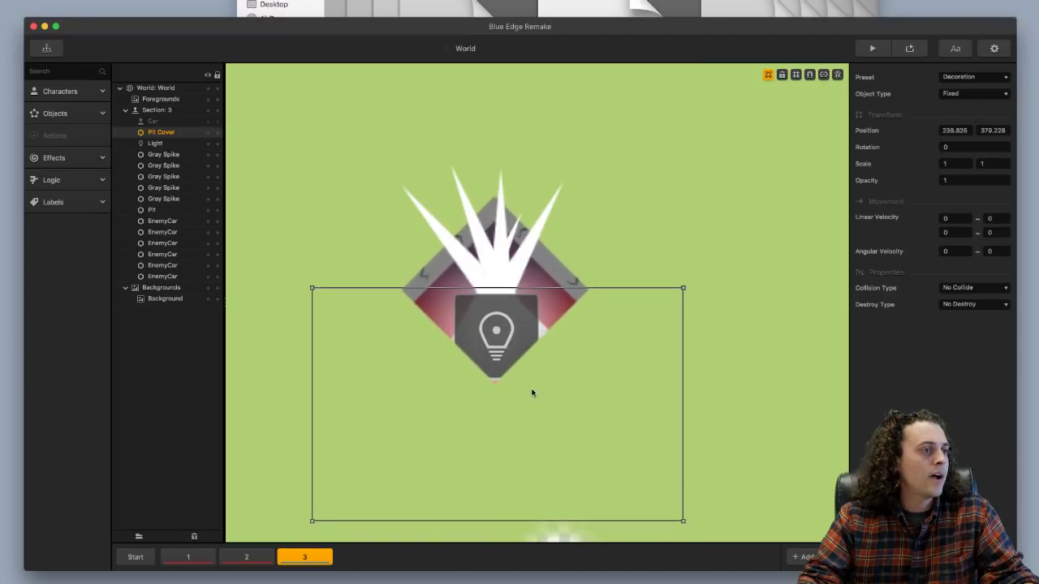
pyautogui.press('super+z')
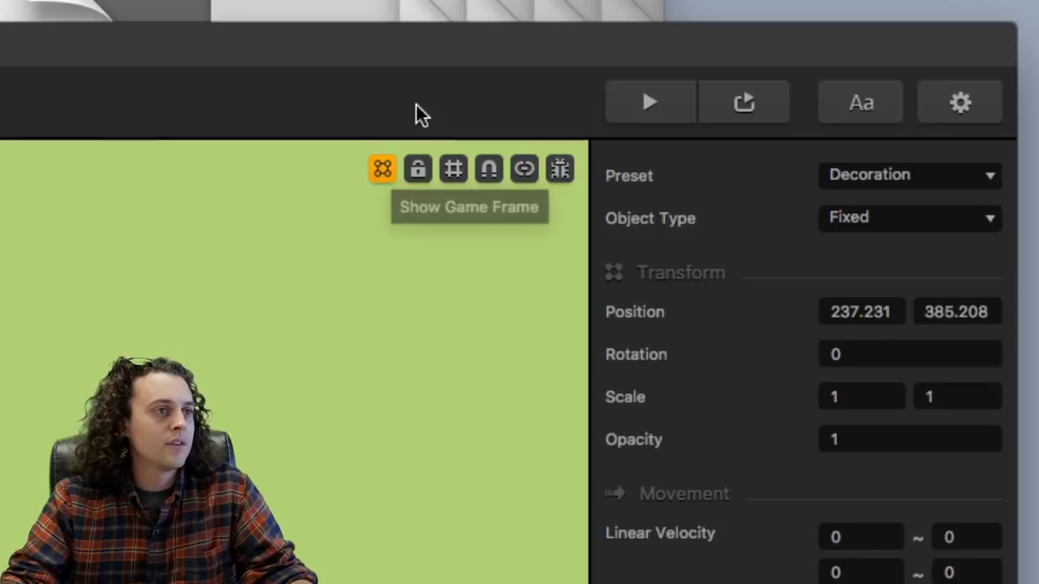
# Activate connection mode and delete the connection that runs up from the Pit Cover.
pyautogui.click(823, 75)
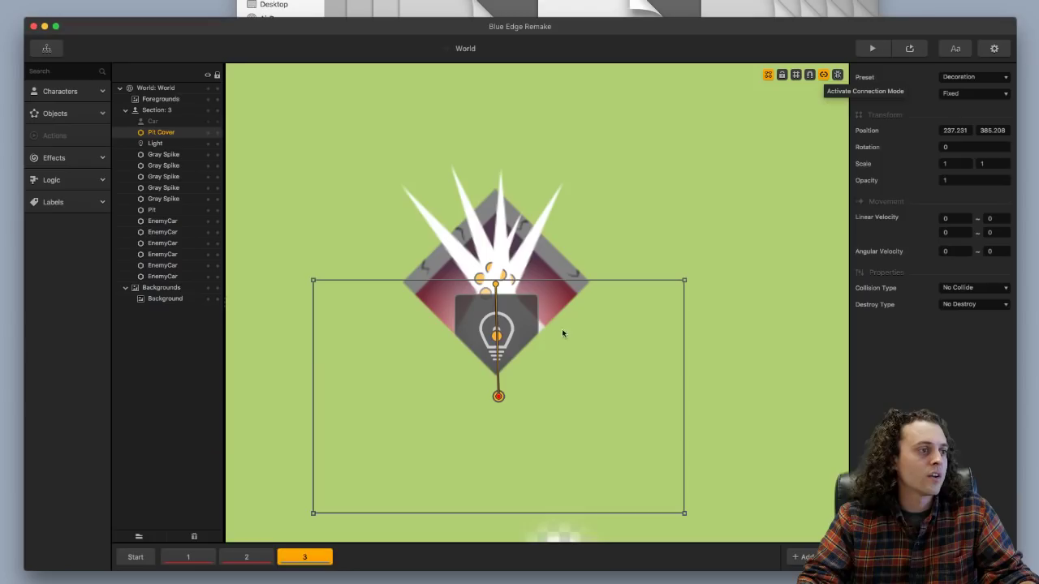
pyautogui.click(497, 364)
pyautogui.press('BackSpace')
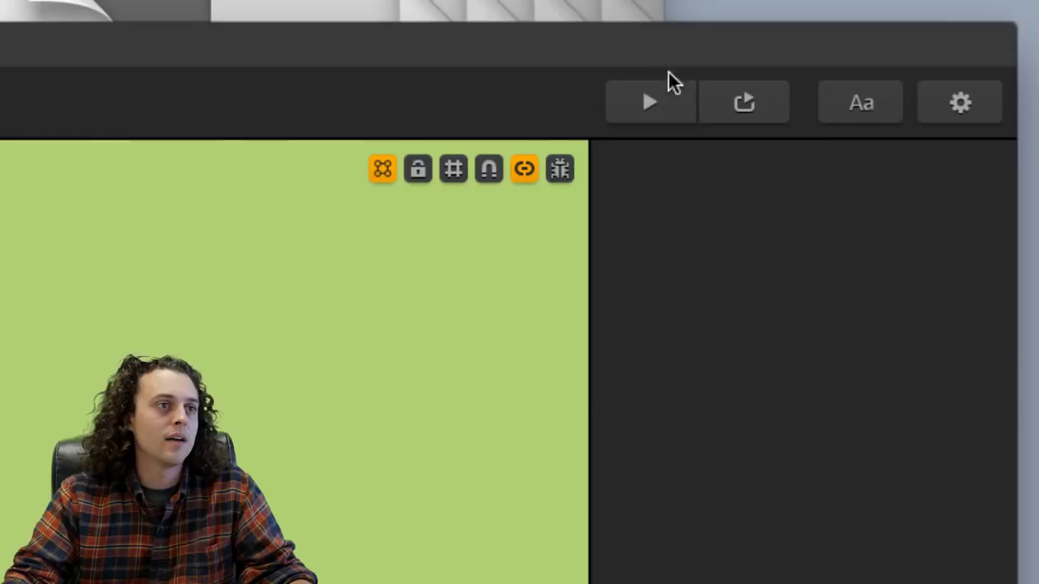
# Preview the game with the Pit Cover disconnected, steer the character past the pit, and exit the preview.
pyautogui.click(877, 49)
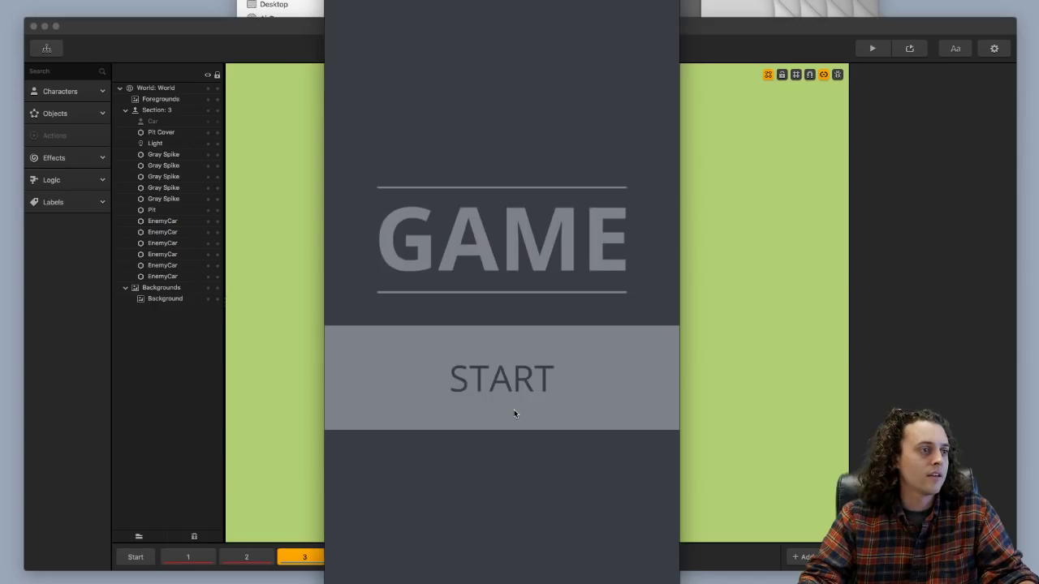
pyautogui.click(514, 412)
pyautogui.moveTo(497, 484); pyautogui.dragTo(526, 479)
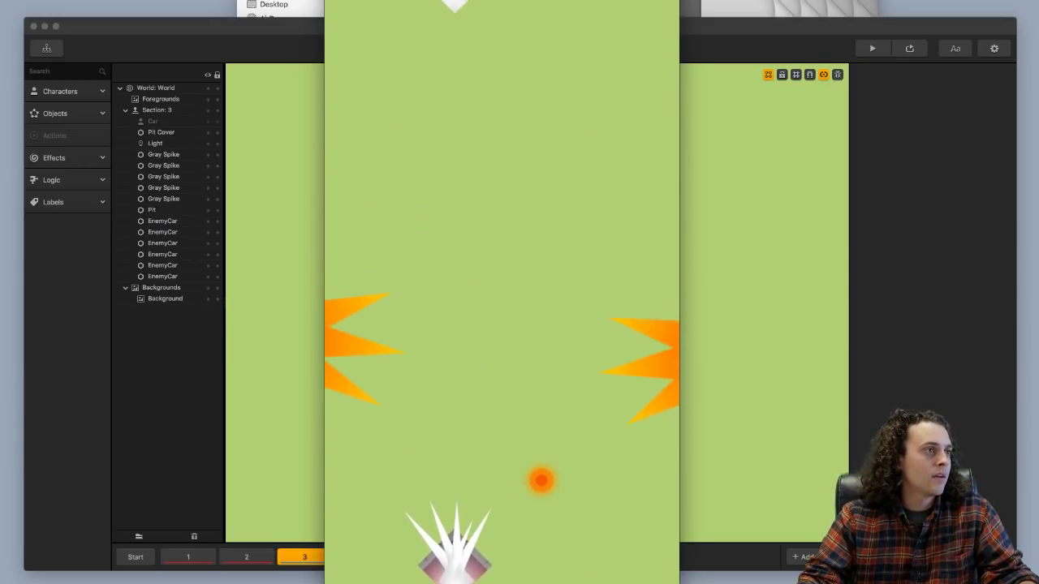
pyautogui.press('Escape')
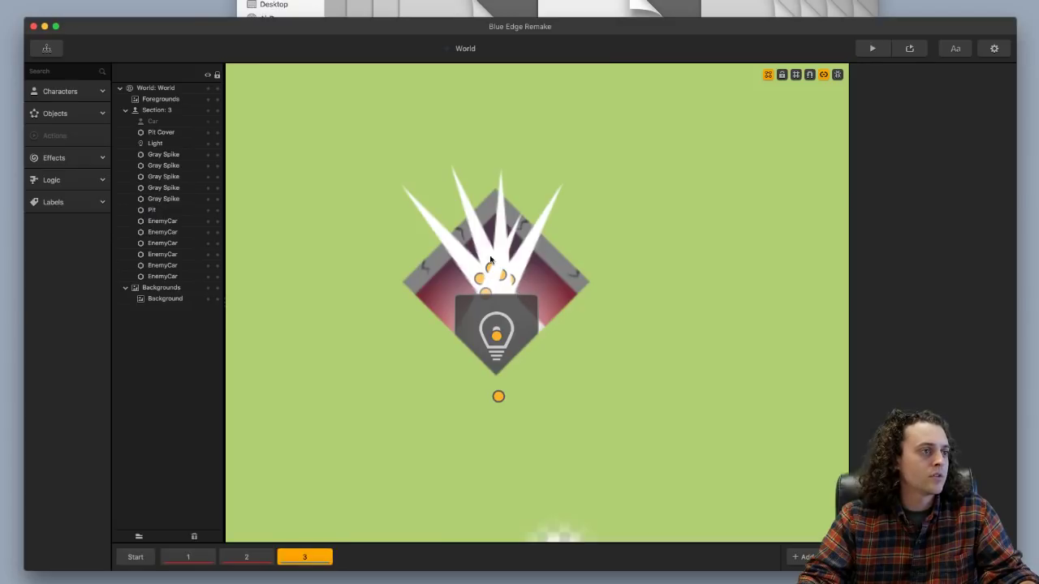
# Reposition the Gray Spikes around the pit, pulling them down and inward so they cluster at its centre.
pyautogui.click(437, 253)
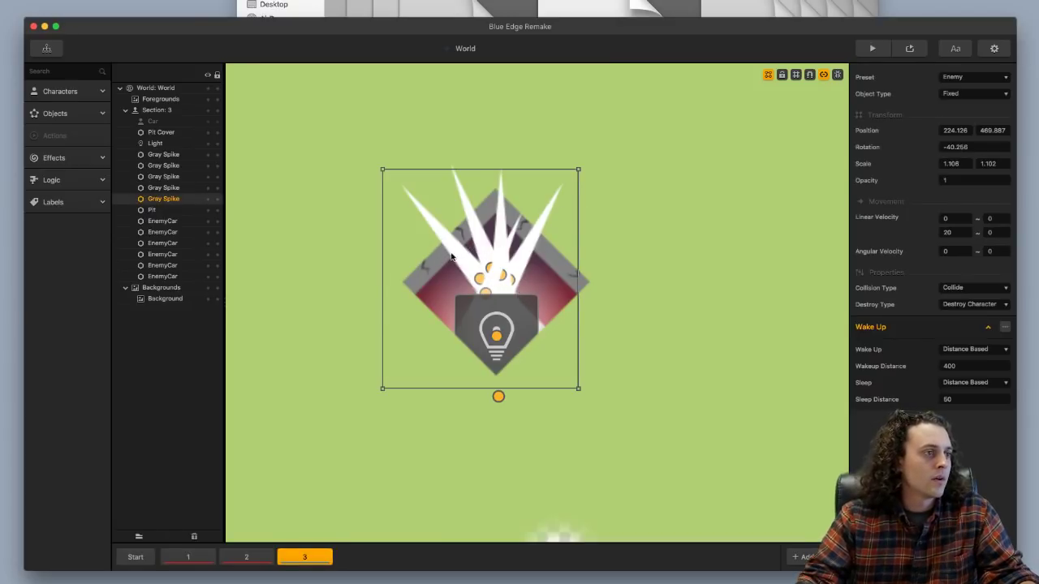
pyautogui.moveTo(440, 238); pyautogui.dragTo(501, 285)
pyautogui.click(475, 234)
pyautogui.click(528, 247)
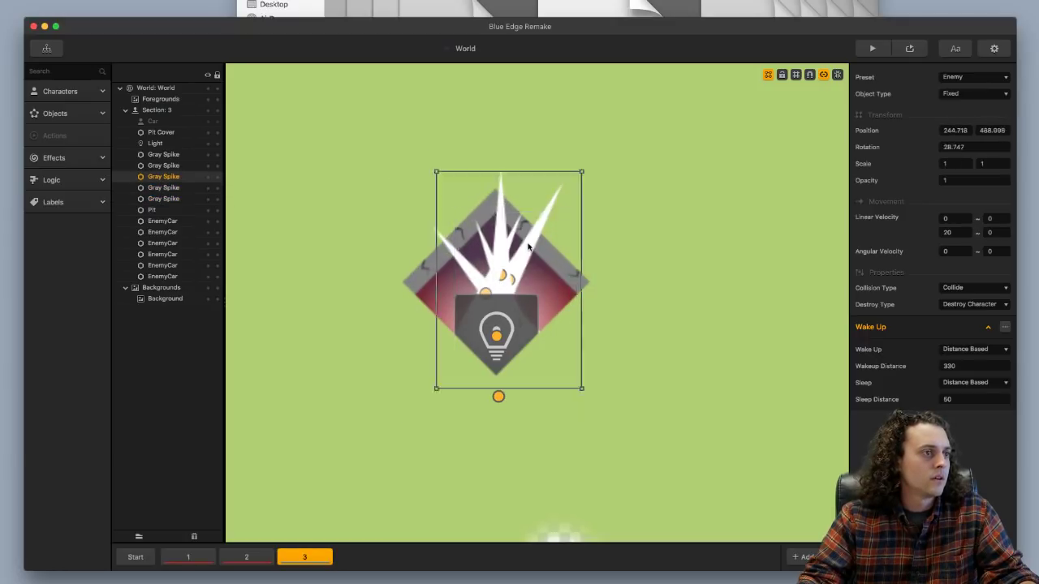
pyautogui.moveTo(528, 246); pyautogui.dragTo(498, 272)
pyautogui.click(497, 232)
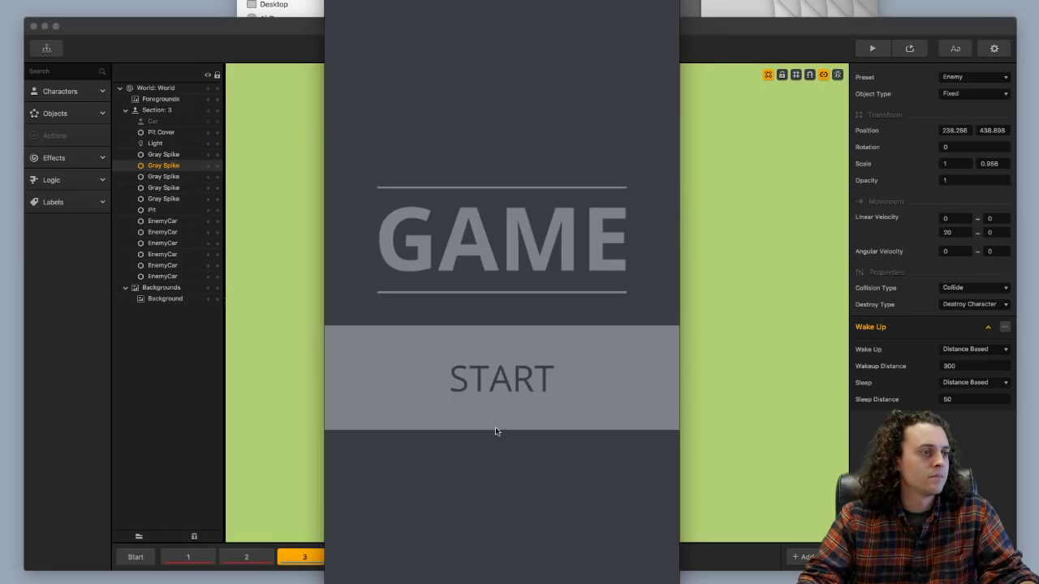
# Start the previewed game, steer the character past the open spike pit, and exit the preview.
pyautogui.click(497, 424)
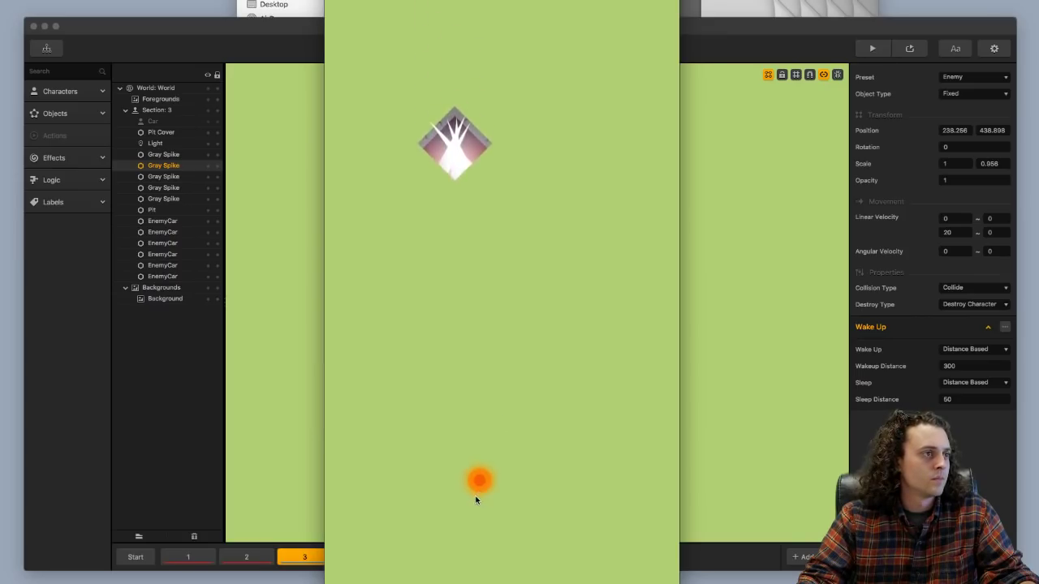
pyautogui.moveTo(472, 489); pyautogui.dragTo(514, 495)
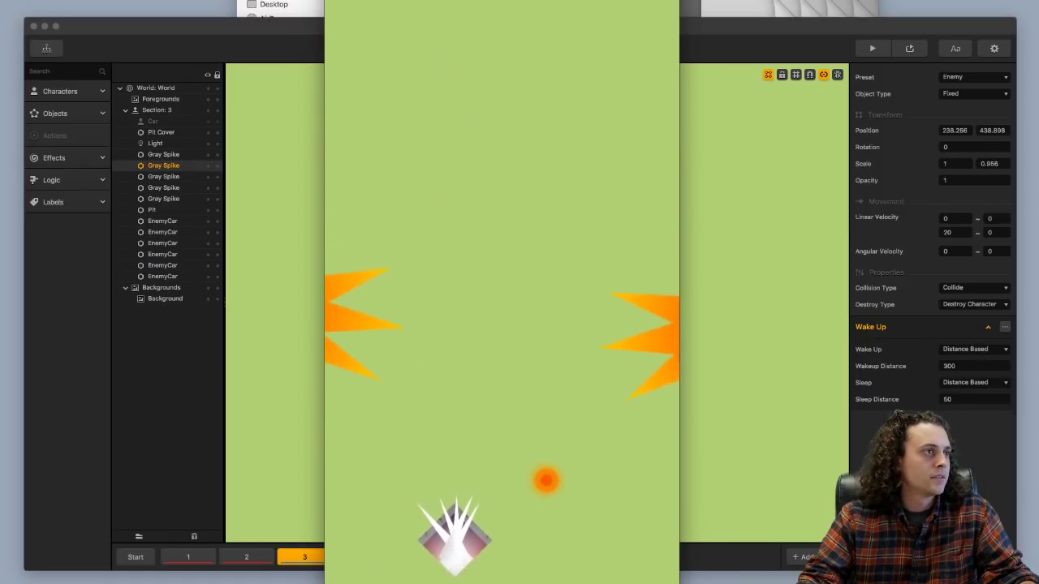
pyautogui.press('Escape')
# Select the tilted Gray Spike in the pit, preview the game while steering the character toward the pit, and exit the preview.
pyautogui.click(596, 247)
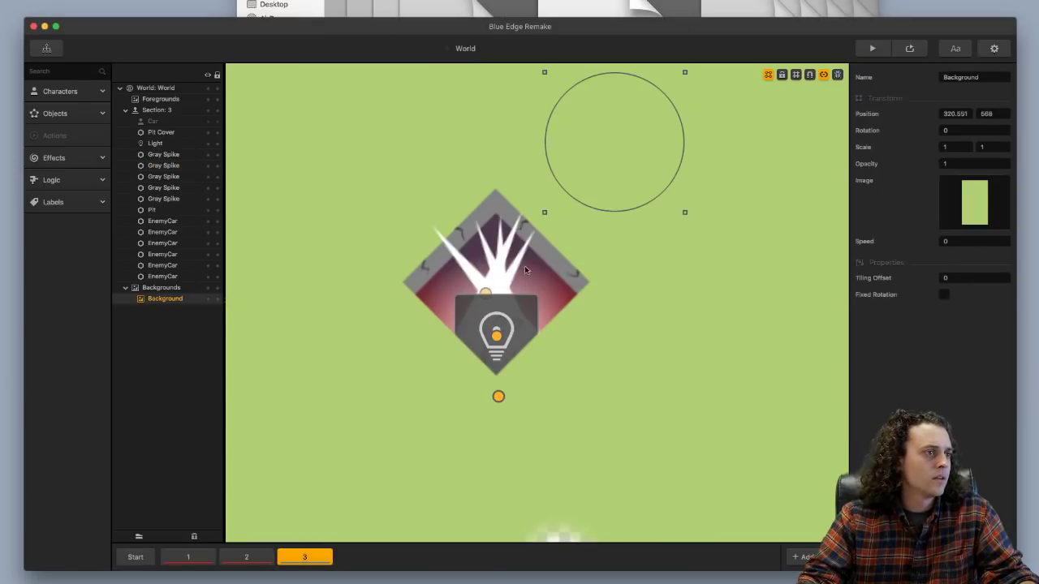
pyautogui.click(506, 255)
pyautogui.moveTo(507, 255); pyautogui.dragTo(484, 298)
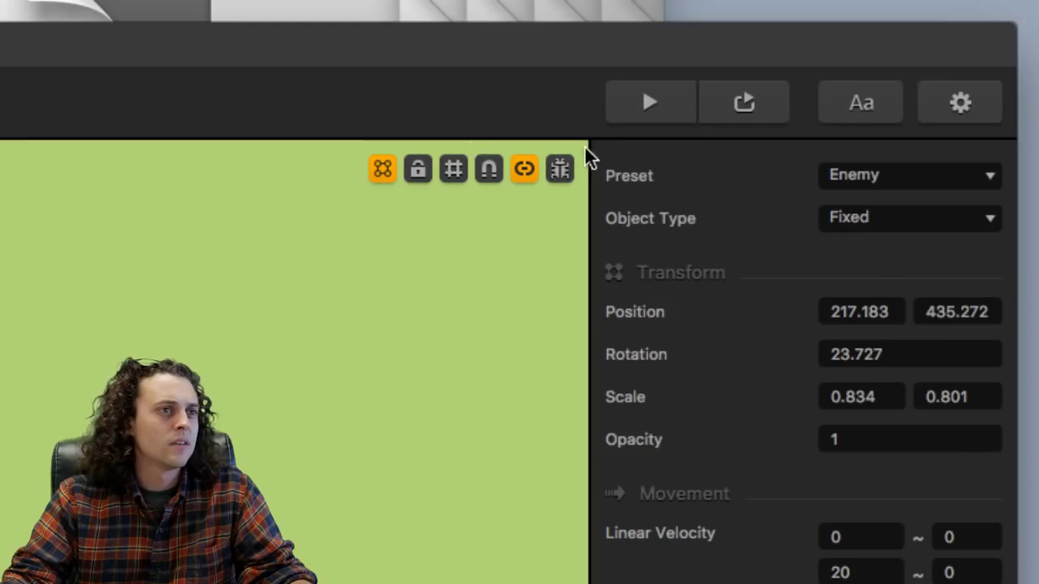
pyautogui.click(872, 48)
pyautogui.click(515, 410)
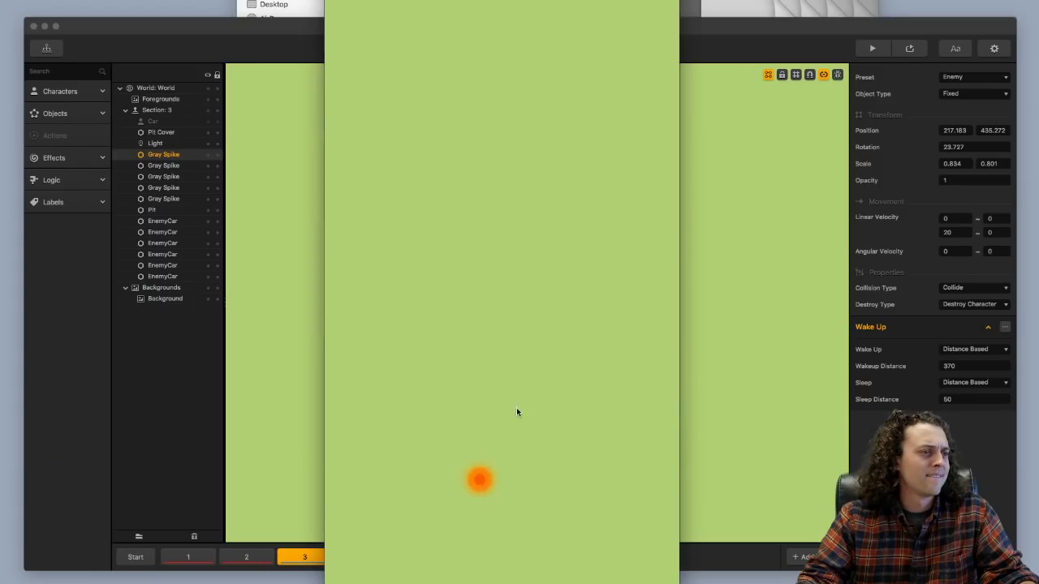
pyautogui.moveTo(472, 510)
pyautogui.mouseDown()
pyautogui.moveTo(466, 503)
pyautogui.moveTo(510, 500)
pyautogui.moveTo(472, 492)
pyautogui.mouseUp()
pyautogui.moveTo(454, 445)
pyautogui.mouseDown()
pyautogui.moveTo(510, 487)
pyautogui.moveTo(466, 474)
pyautogui.moveTo(439, 443)
pyautogui.moveTo(459, 463)
pyautogui.mouseUp()
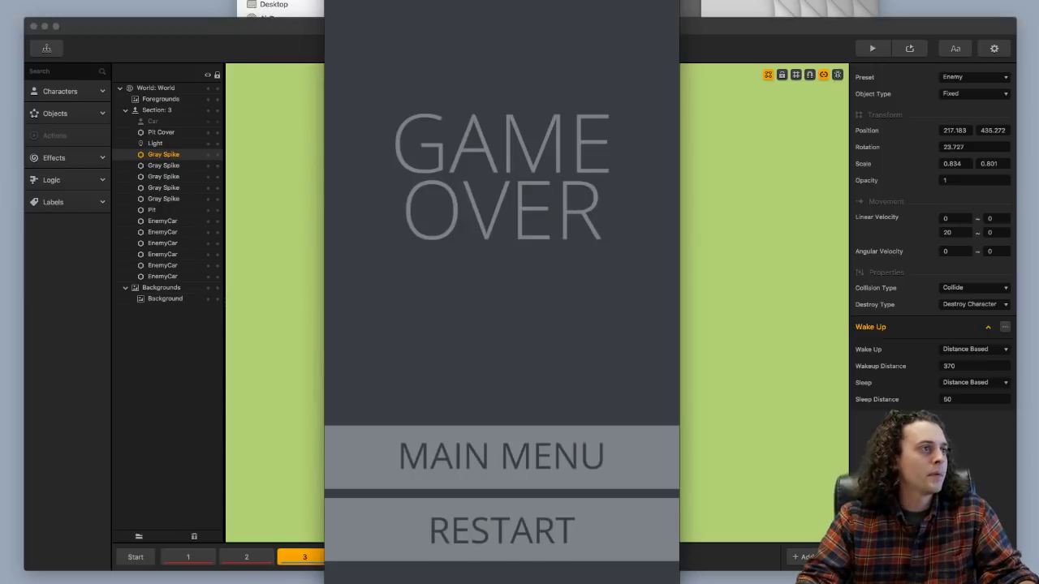
pyautogui.press('Escape')
# Extend the Gray Spike object's collision polygon down toward the spike's base, and save the project.
pyautogui.click(79, 117)
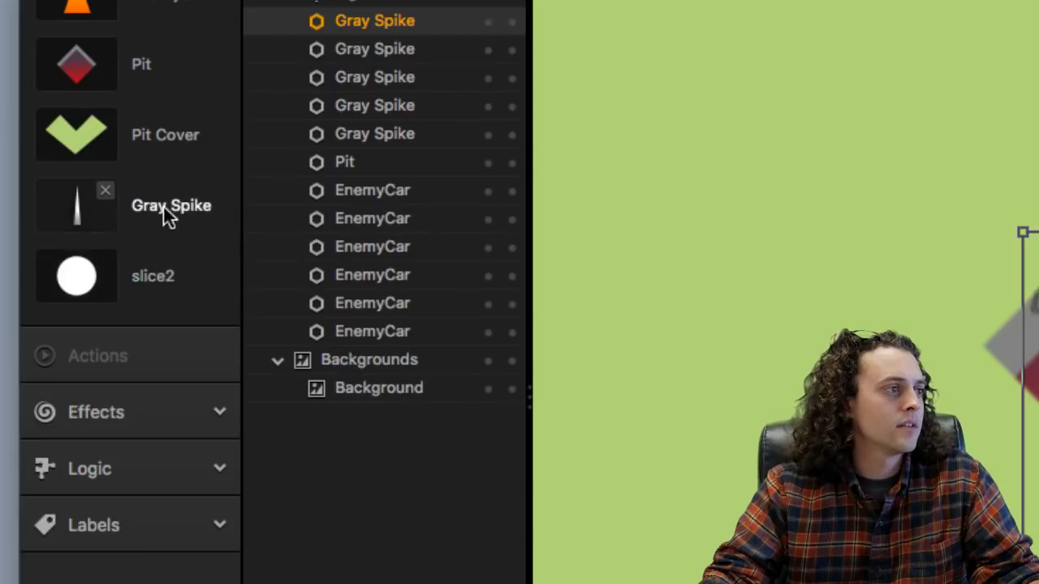
pyautogui.click(214, 216)
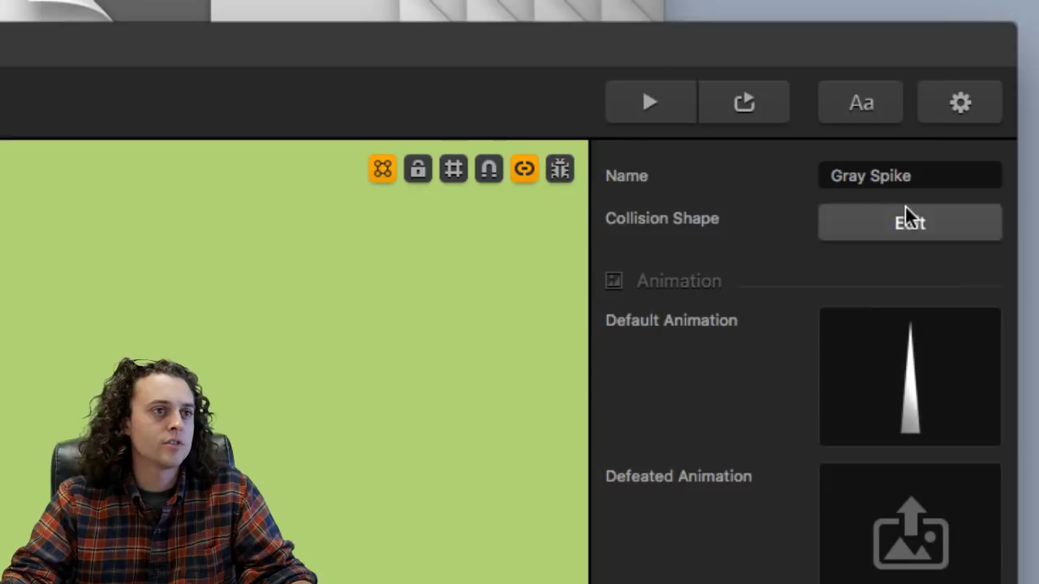
pyautogui.click(909, 221)
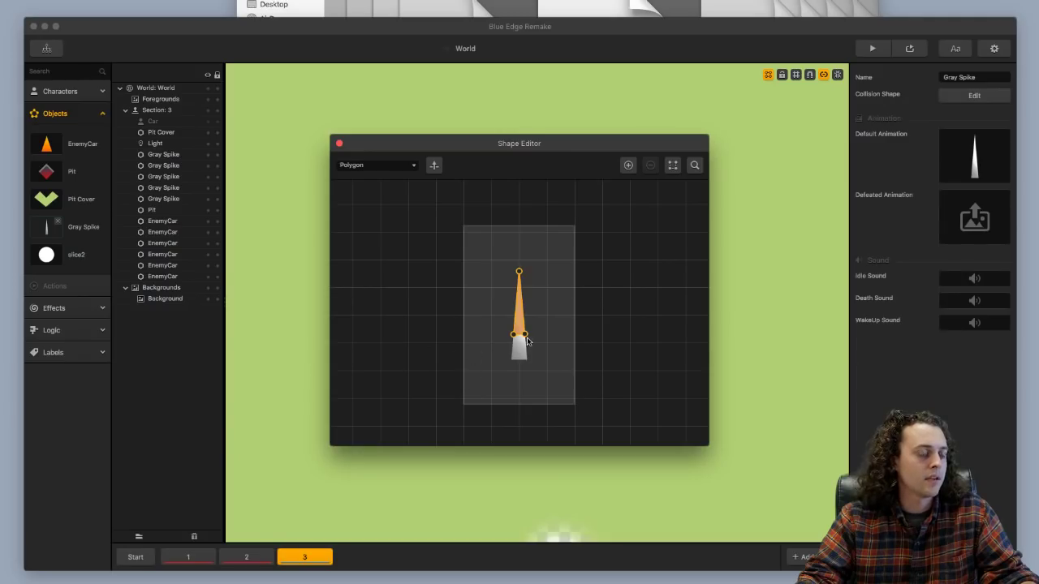
pyautogui.scroll(5, 523, 340)
pyautogui.moveTo(497, 344); pyautogui.dragTo(492, 373)
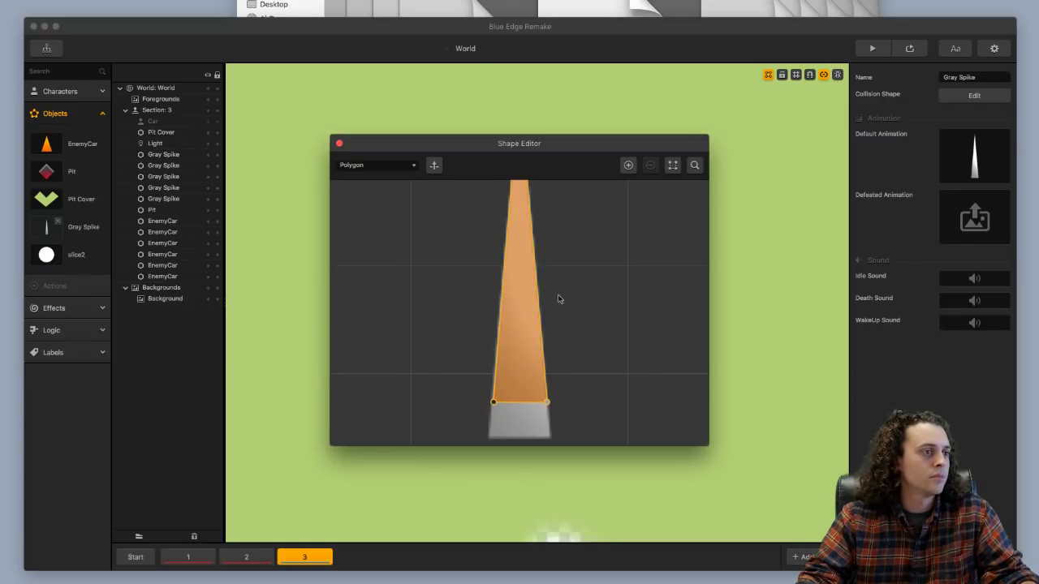
pyautogui.click(339, 143)
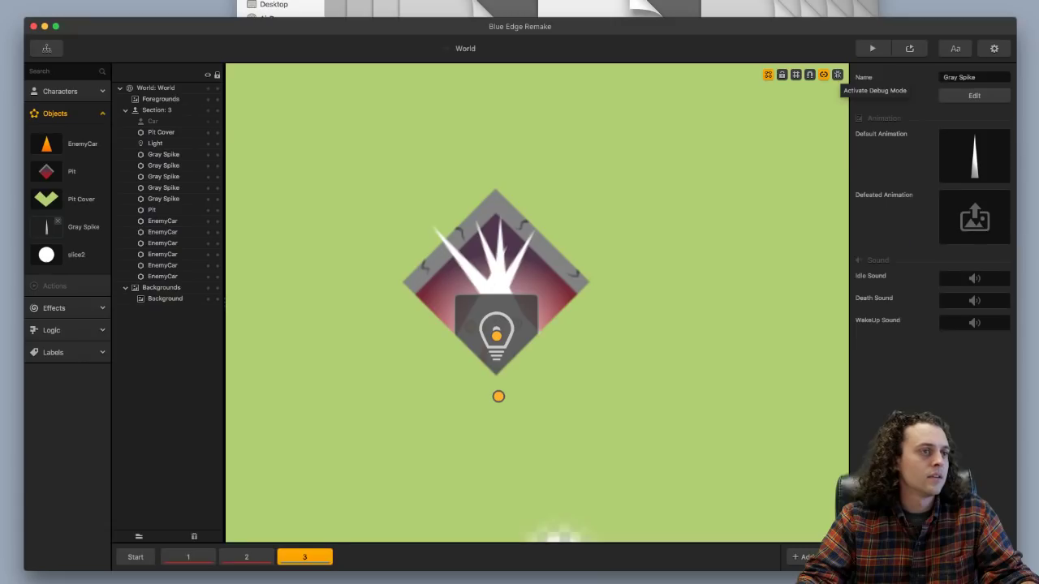
pyautogui.press('super+s')
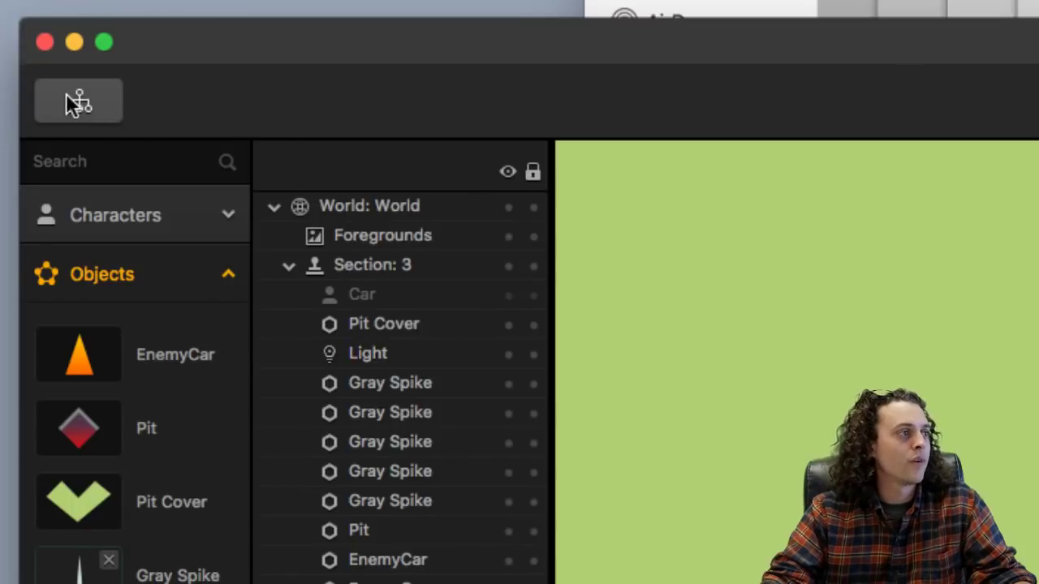
# Open the Game Mind Map and delete the extra World node above the main chain.
pyautogui.click(69, 97)
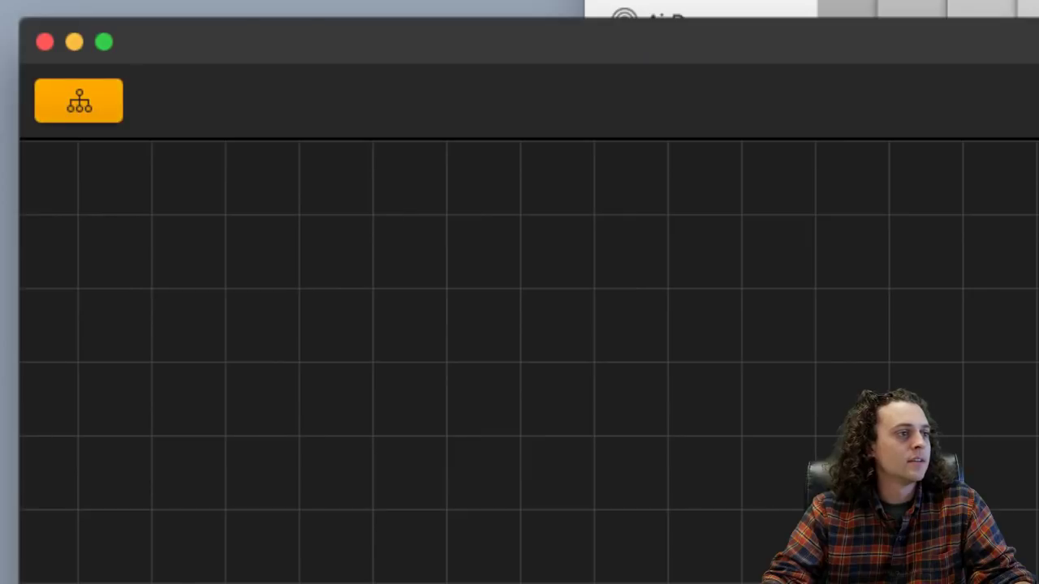
pyautogui.click(534, 236)
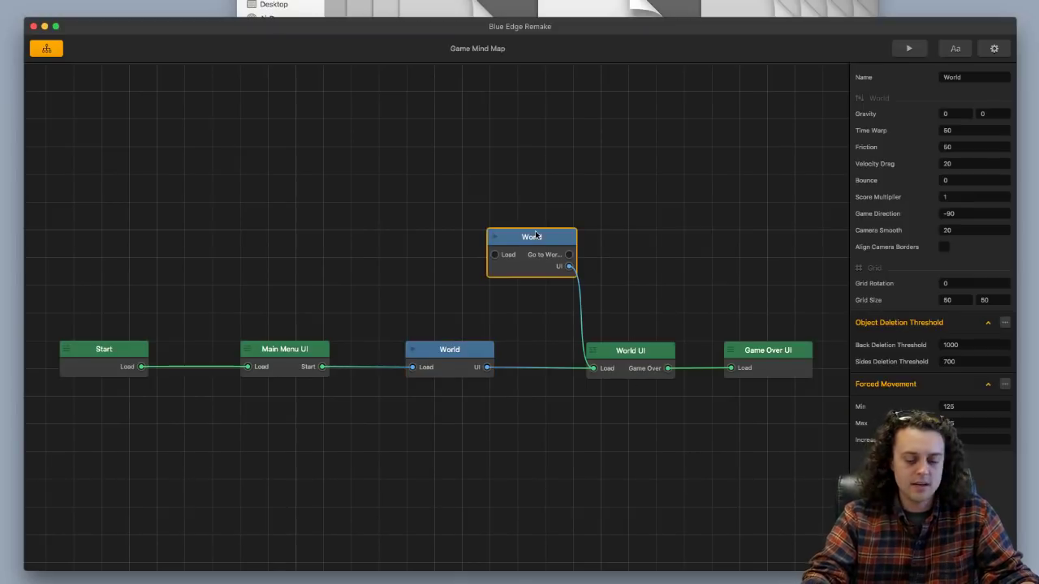
pyautogui.press('BackSpace')
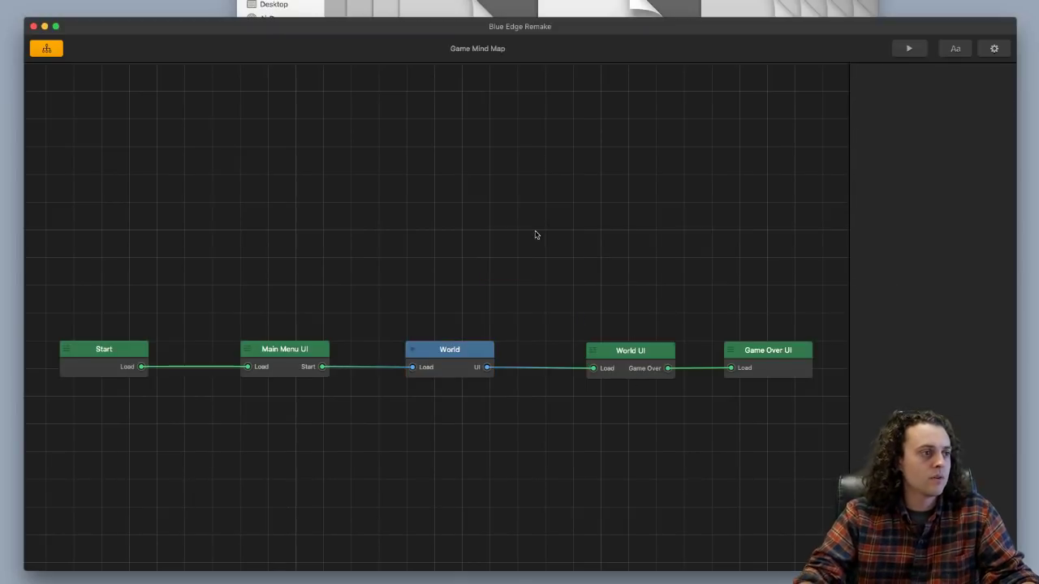
# Open the World UI from the mind map and lock its Joystick Touch Area.
pyautogui.doubleClick(631, 350)
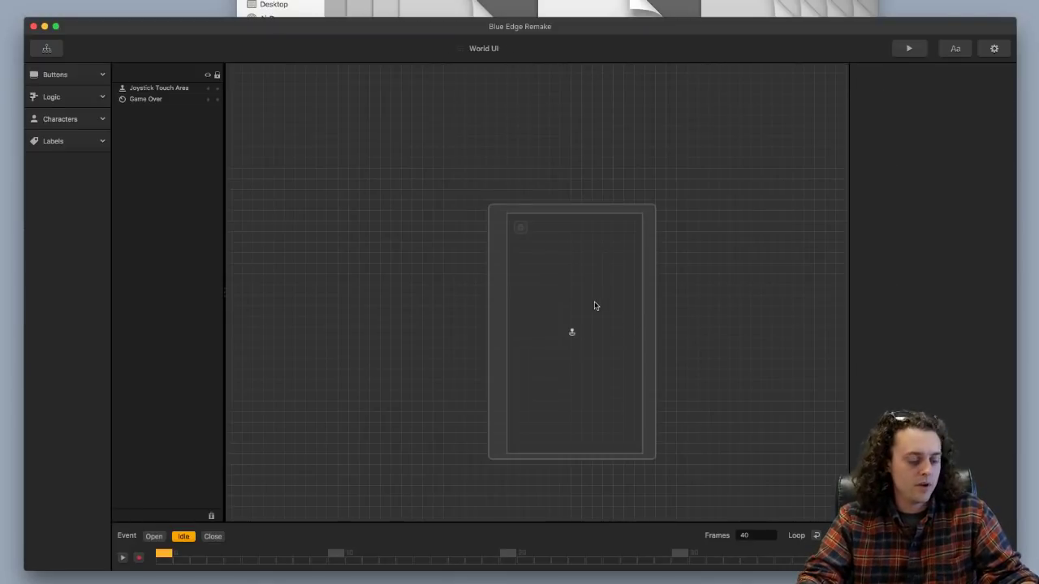
pyautogui.scroll(3, 596, 308)
pyautogui.click(444, 220)
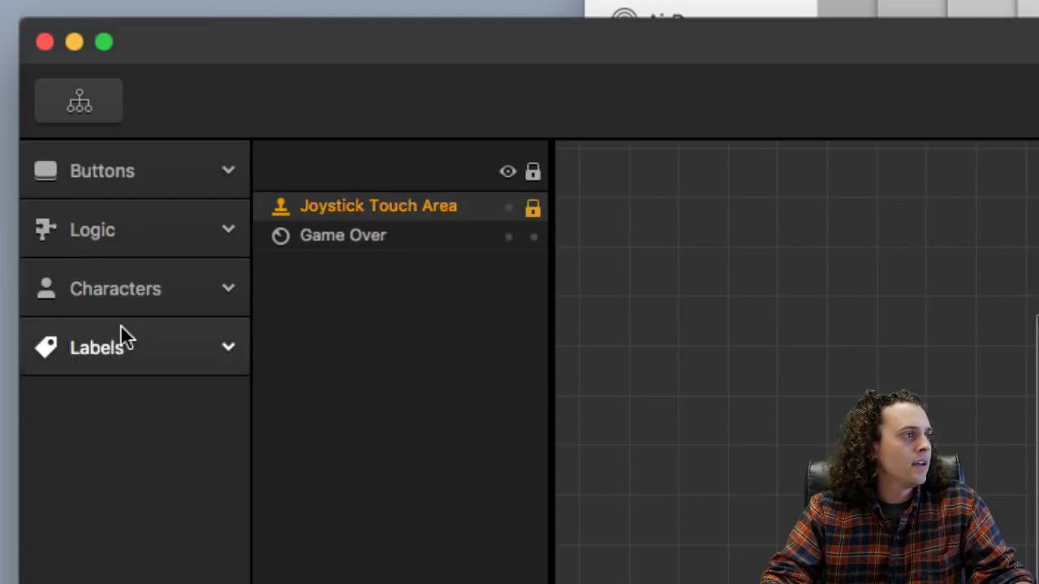
# Place a Default Font label near the upper right of the World UI frame and set its function to Score.
pyautogui.click(62, 141)
pyautogui.moveTo(204, 436); pyautogui.dragTo(630, 198)
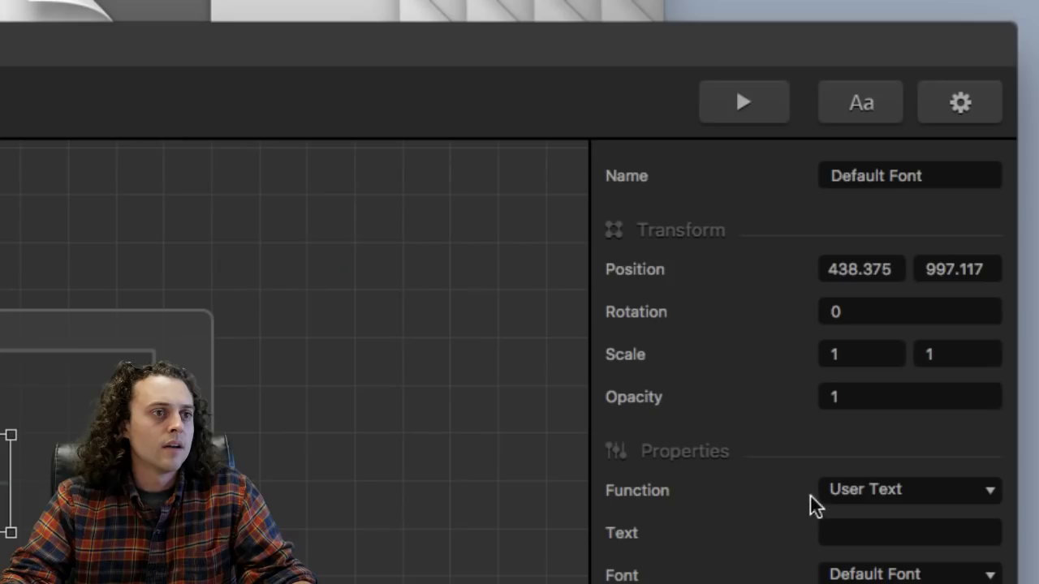
pyautogui.click(946, 201)
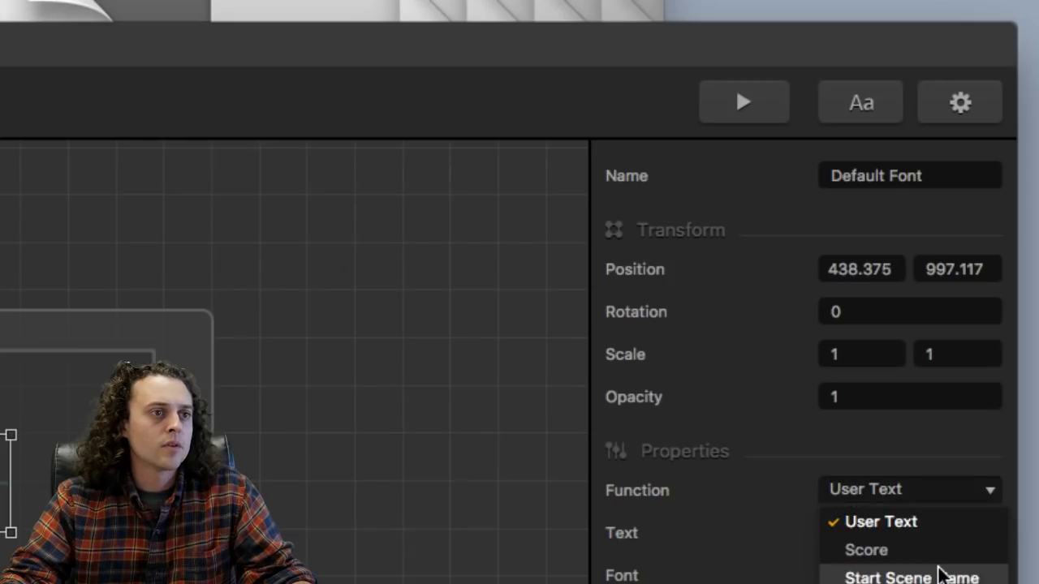
pyautogui.click(926, 555)
# Set the score label's world to Current World.
pyautogui.click(898, 535)
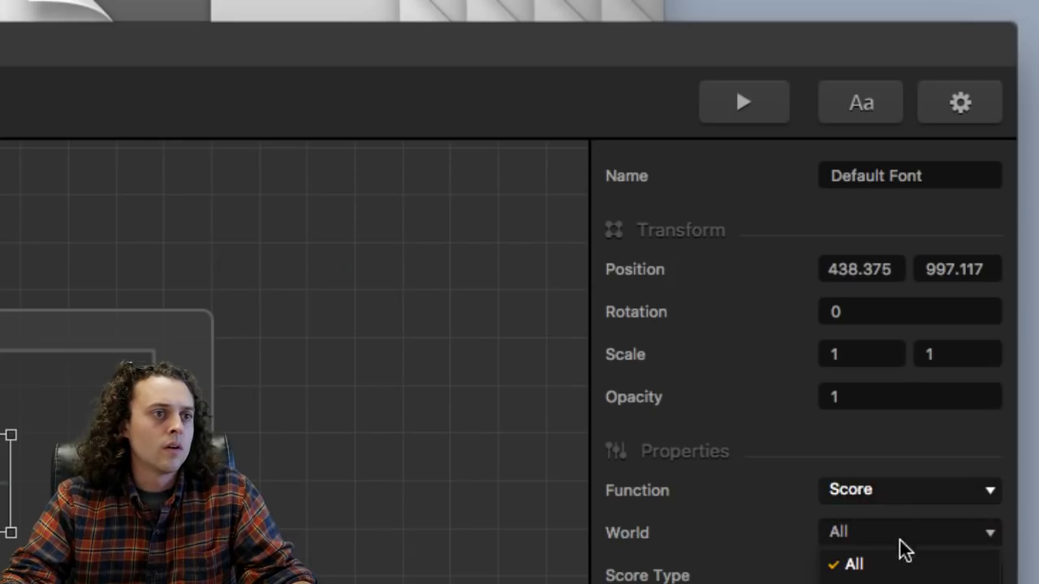
pyautogui.click(899, 493)
pyautogui.click(899, 492)
pyautogui.click(892, 552)
pyautogui.click(895, 537)
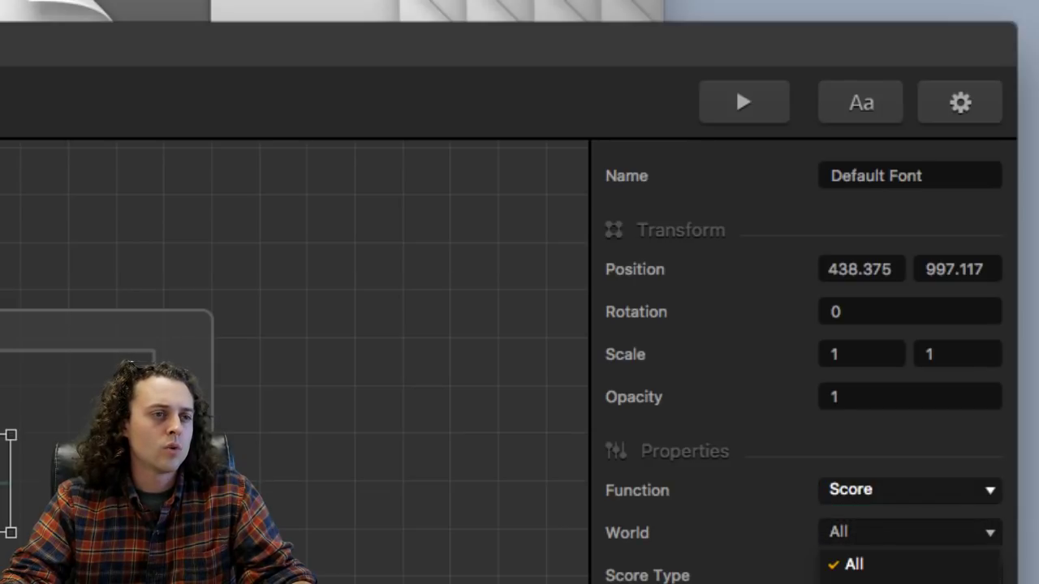
pyautogui.click(882, 571)
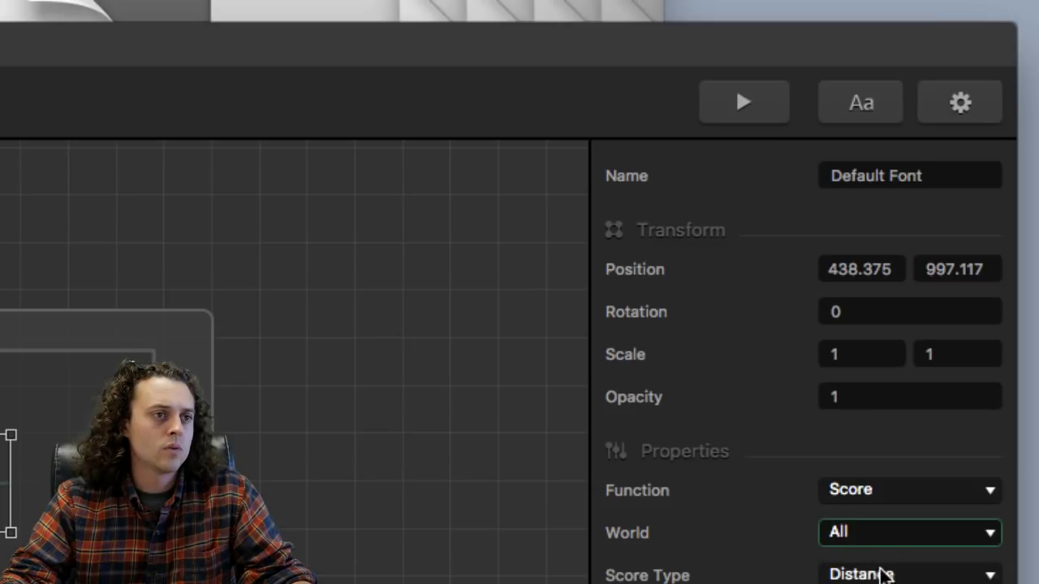
pyautogui.click(881, 542)
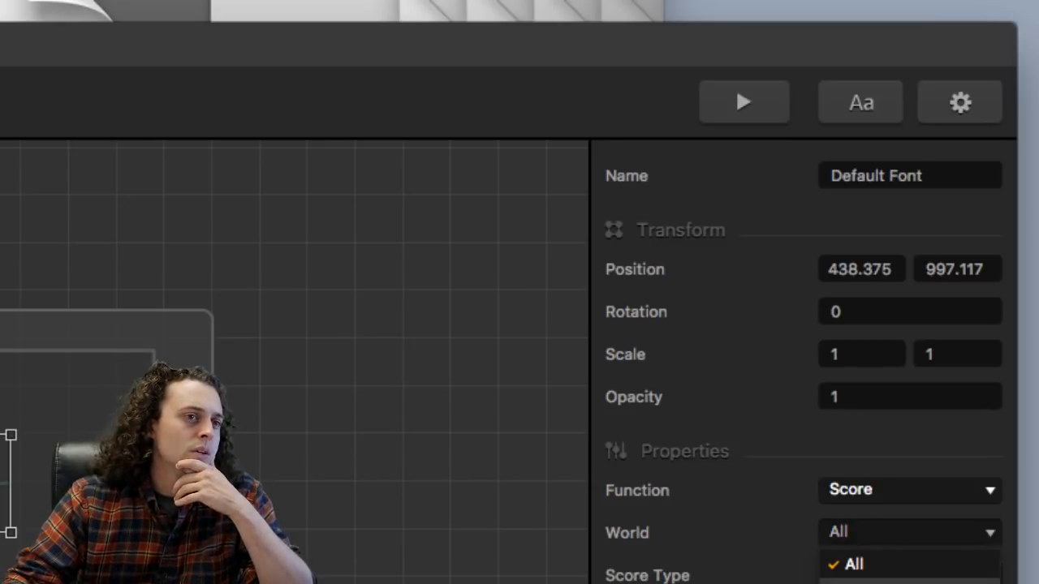
pyautogui.click(876, 581)
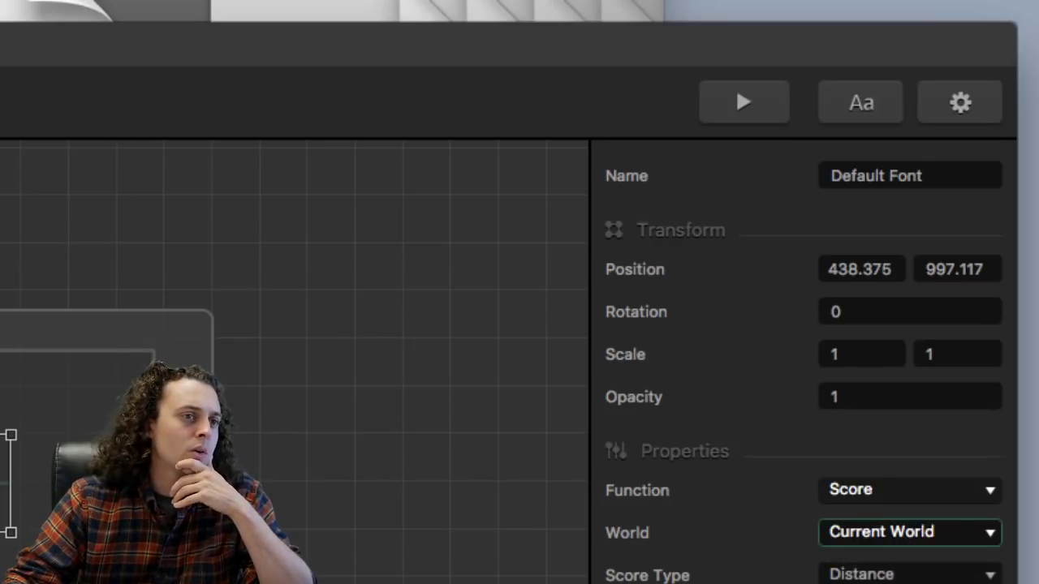
# Set the score label's type to Distance and its amount to Current.
pyautogui.click(892, 575)
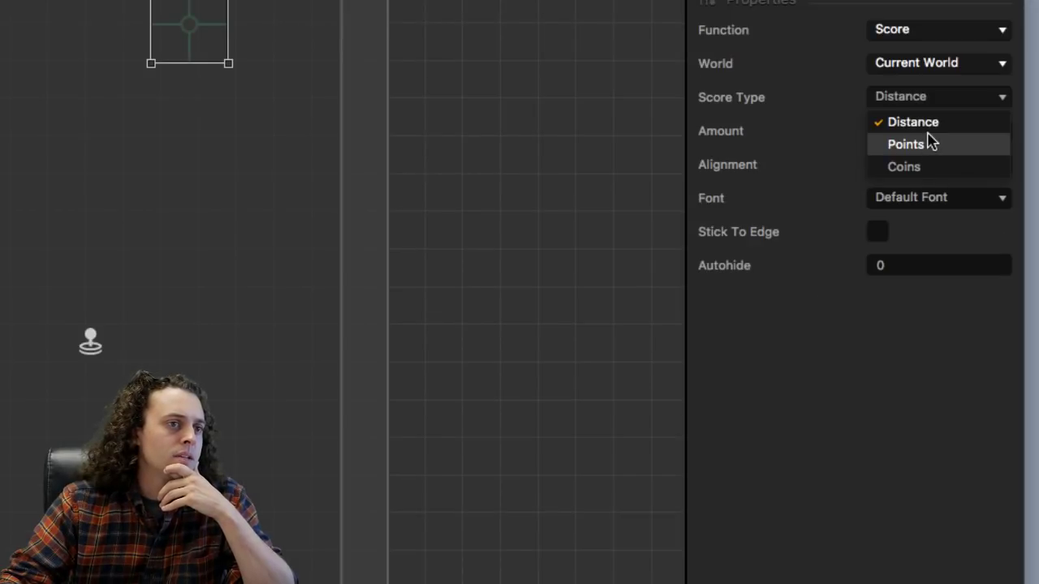
pyautogui.click(905, 144)
pyautogui.click(926, 118)
pyautogui.click(930, 121)
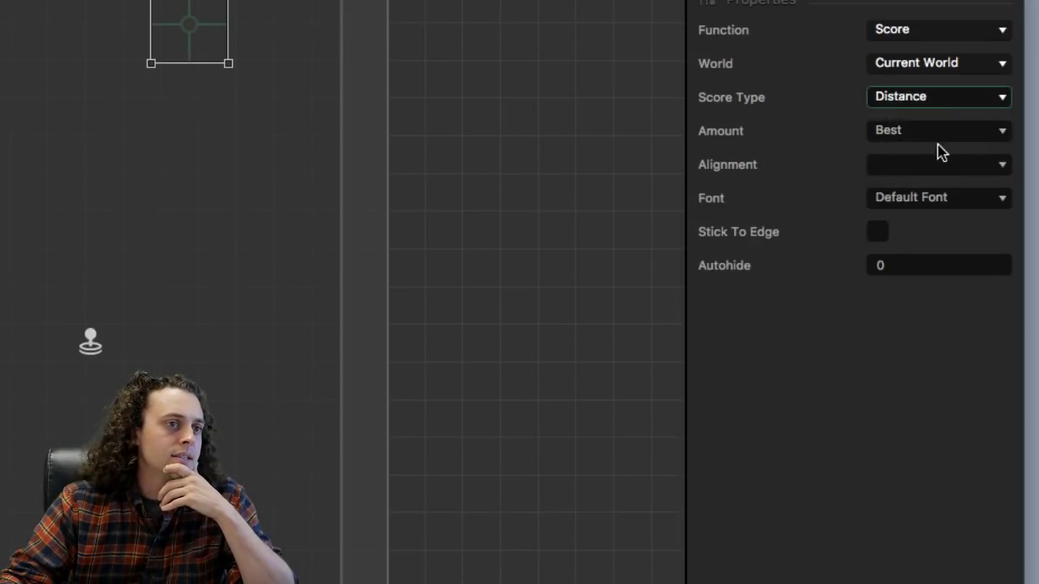
pyautogui.click(931, 133)
pyautogui.click(909, 181)
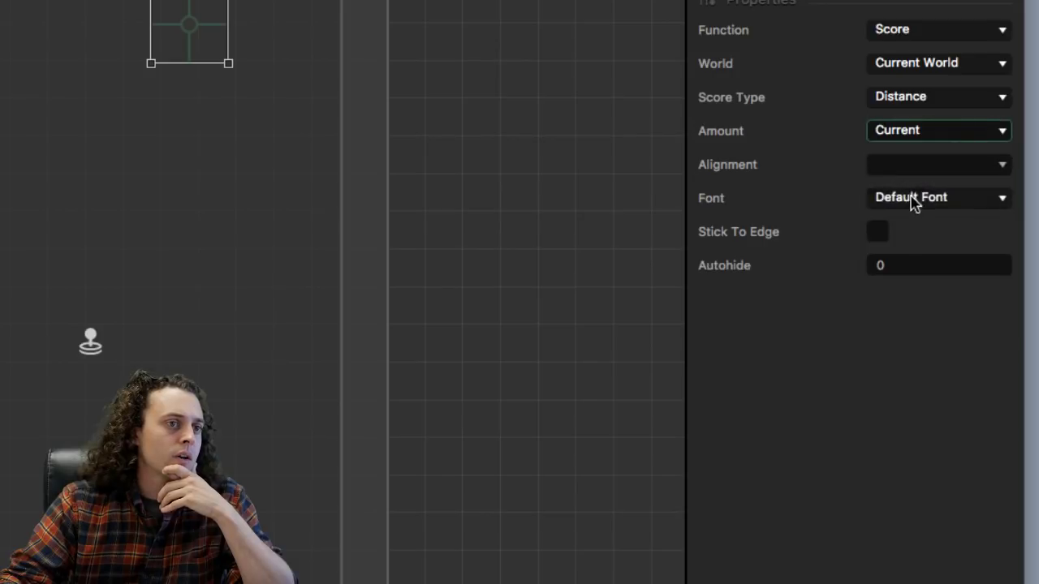
# Set the score label's alignment to Center and keep Default Font as its font.
pyautogui.click(905, 172)
pyautogui.click(910, 211)
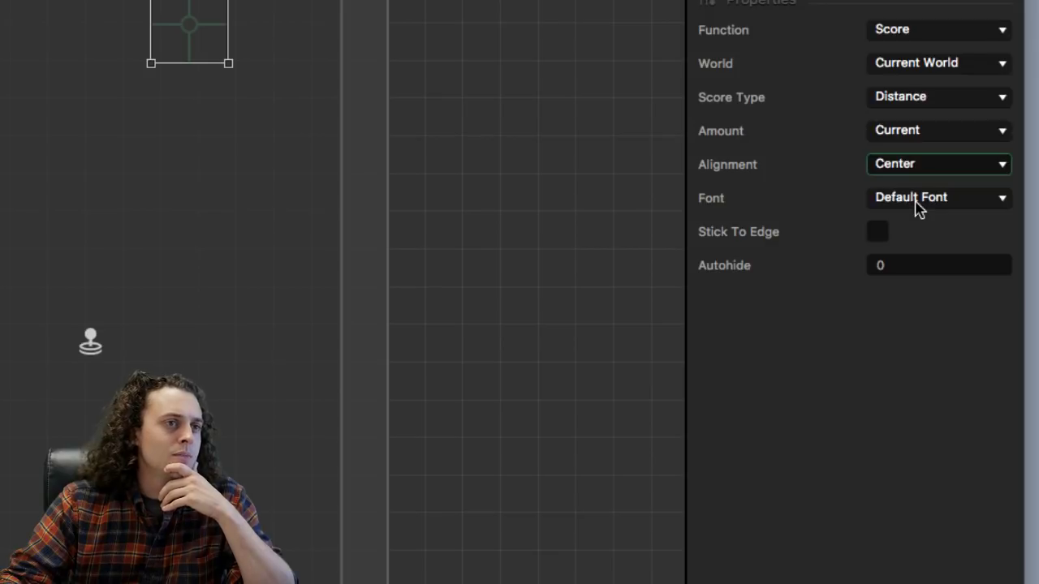
pyautogui.click(916, 207)
pyautogui.click(919, 221)
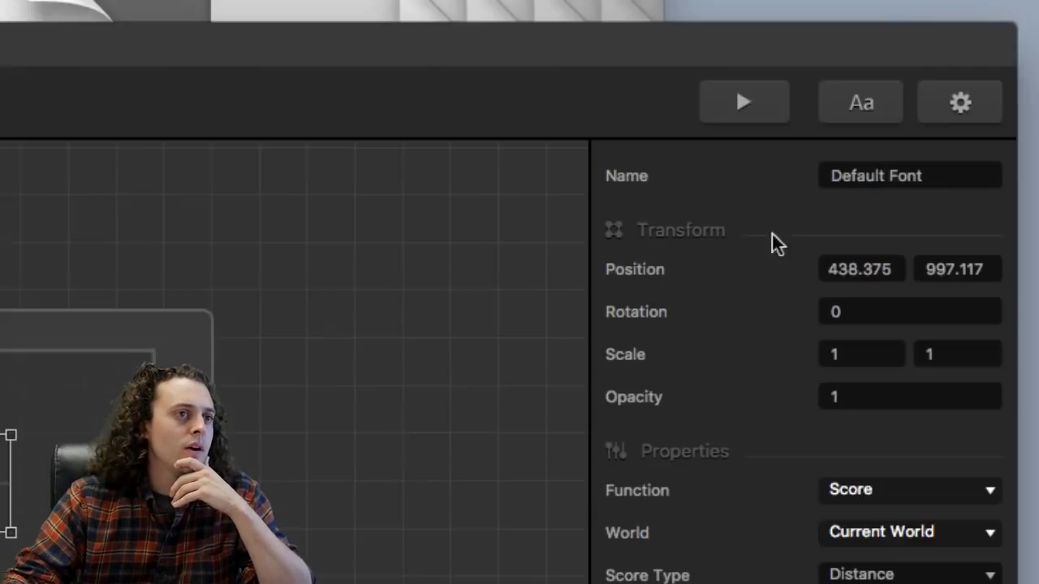
# Open the Font Builder, add a new font, and name it Orange Font.
pyautogui.click(842, 105)
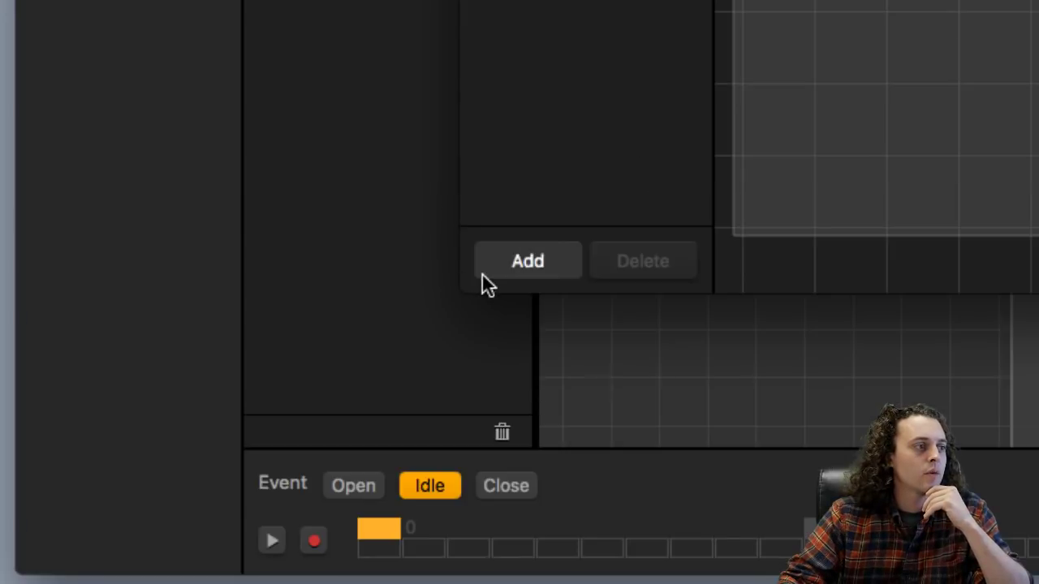
pyautogui.click(213, 451)
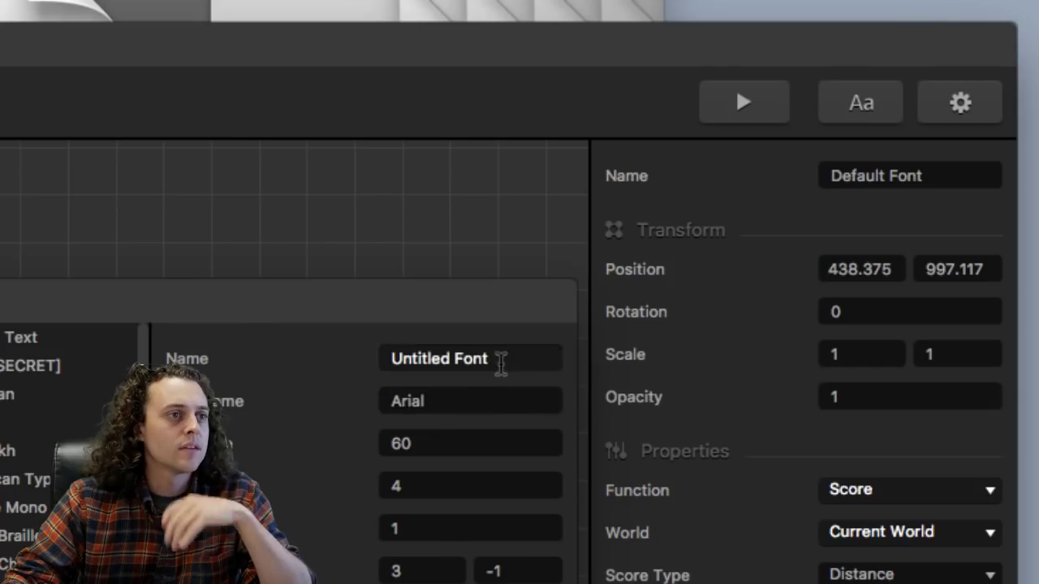
pyautogui.moveTo(814, 149); pyautogui.dragTo(744, 147)
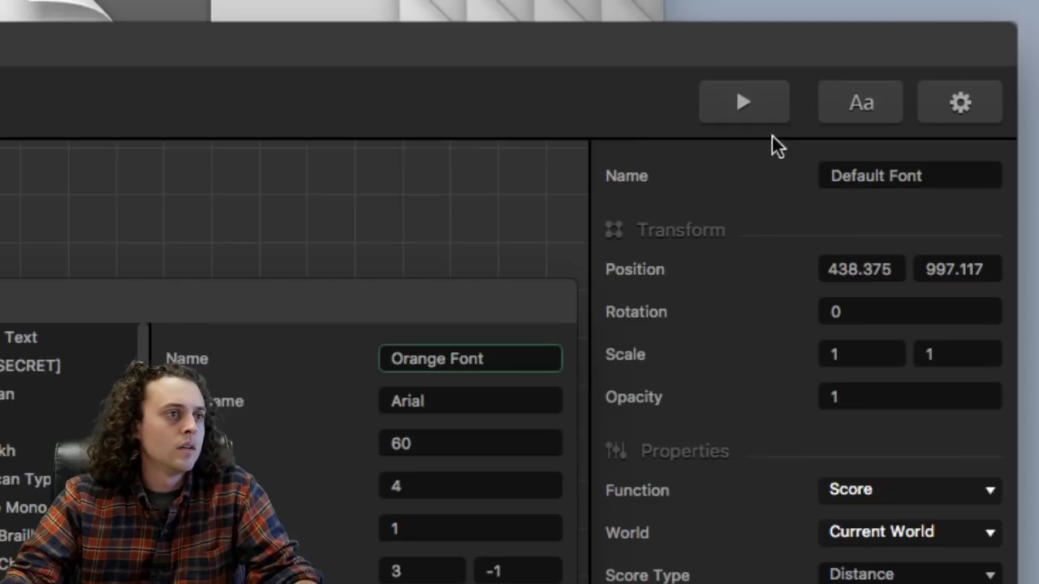
# Try several typefaces for Orange Font, including Apple Chancery, Avenir Next and Avenir, and settle on Baghdad.
pyautogui.click(798, 164)
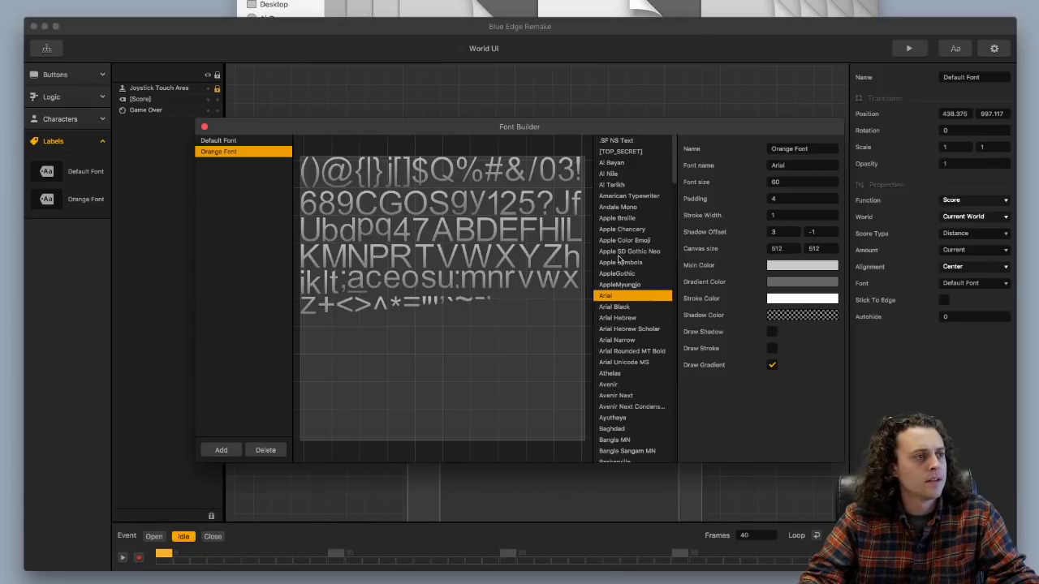
pyautogui.press('Up')
pyautogui.press('Up')
pyautogui.press('Up')
pyautogui.press('Up')
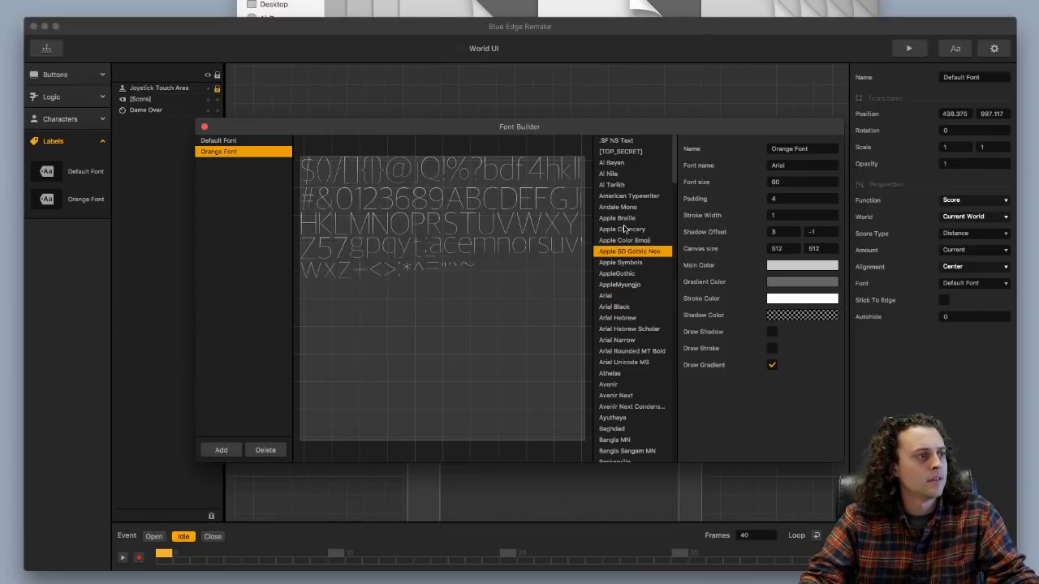
pyautogui.click(627, 229)
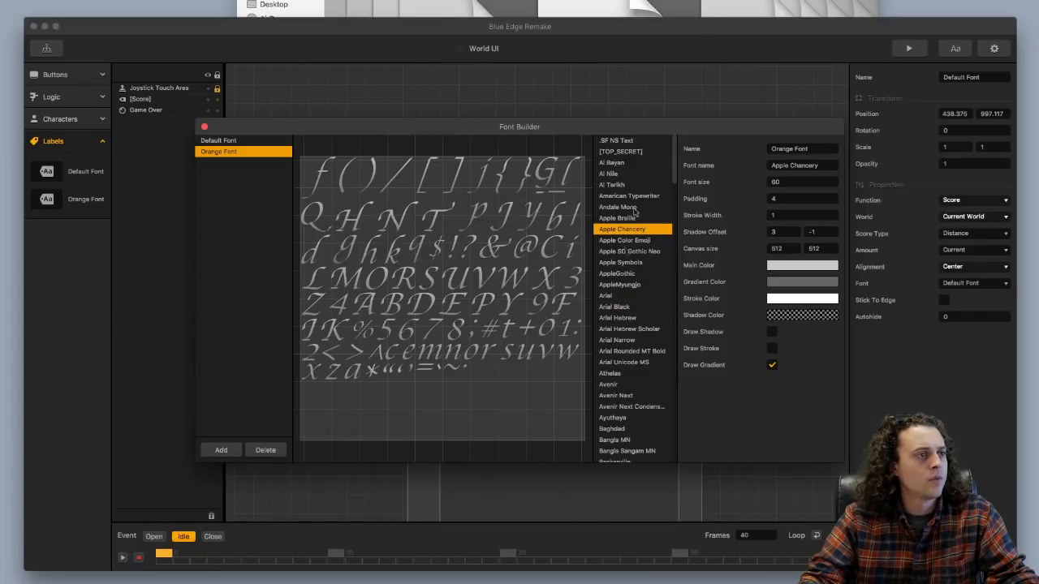
pyautogui.click(619, 384)
pyautogui.click(622, 395)
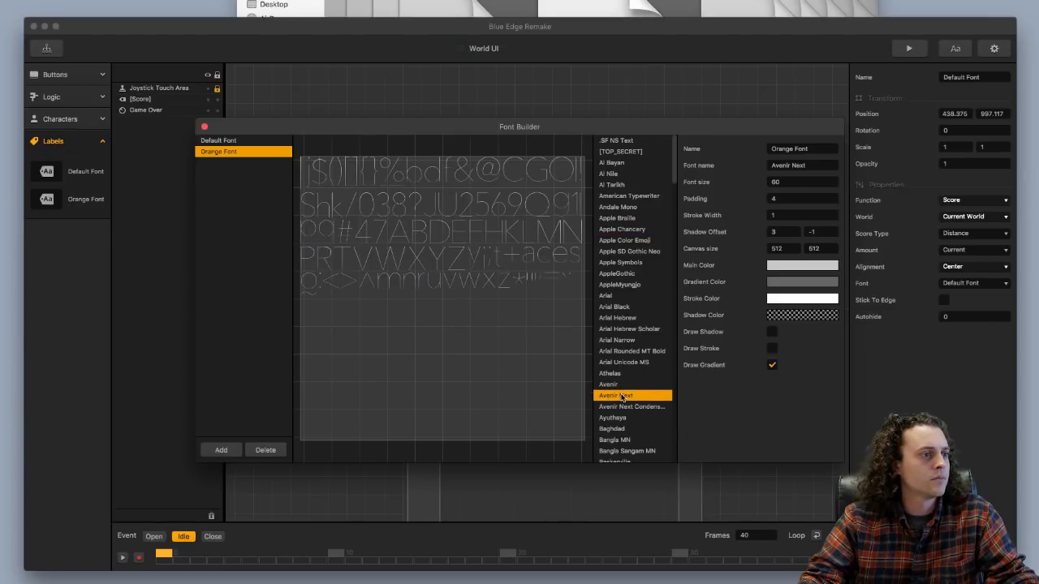
pyautogui.click(619, 385)
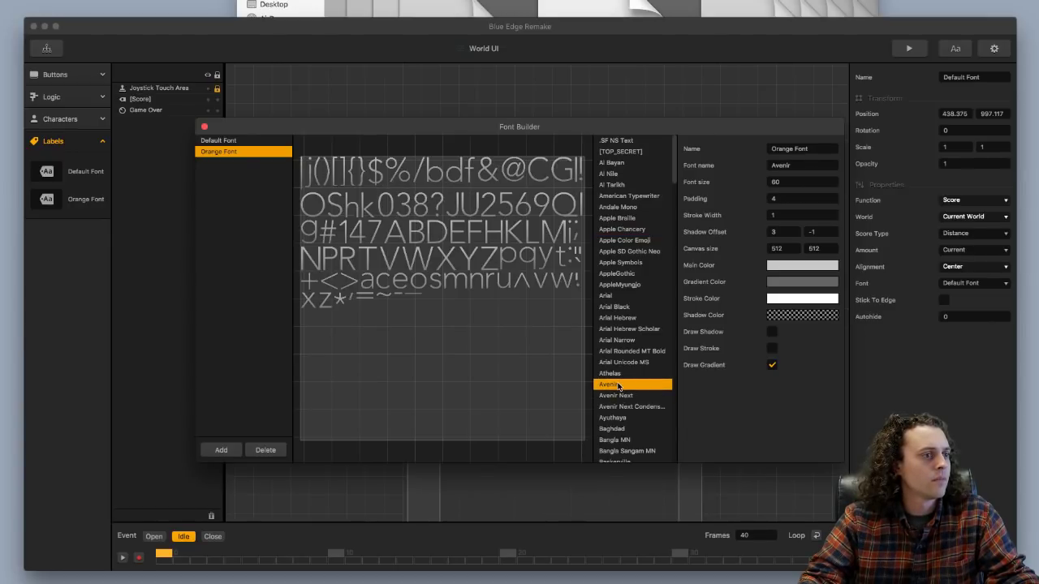
pyautogui.scroll(-5, 627, 440)
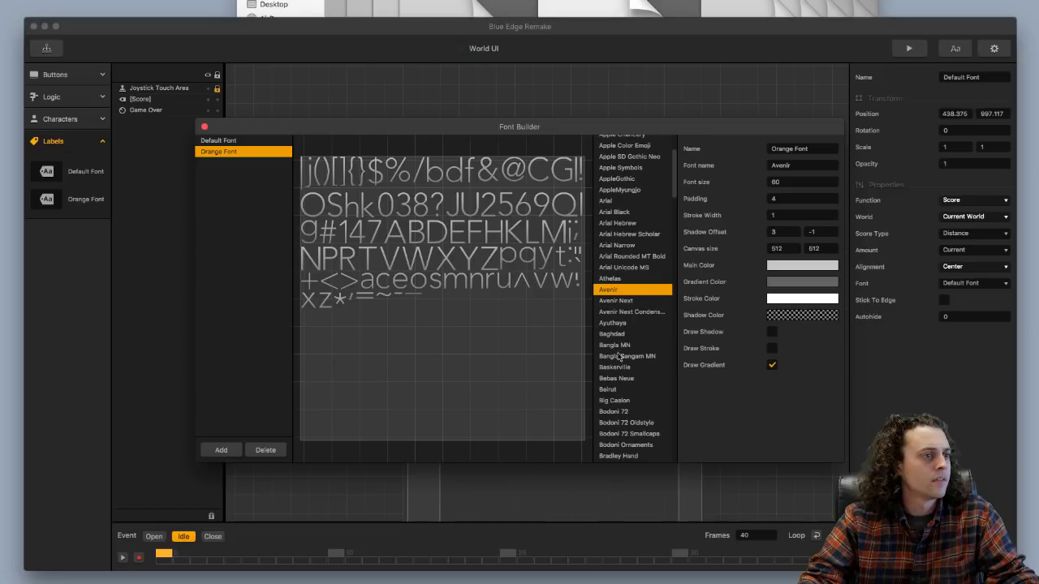
pyautogui.click(614, 335)
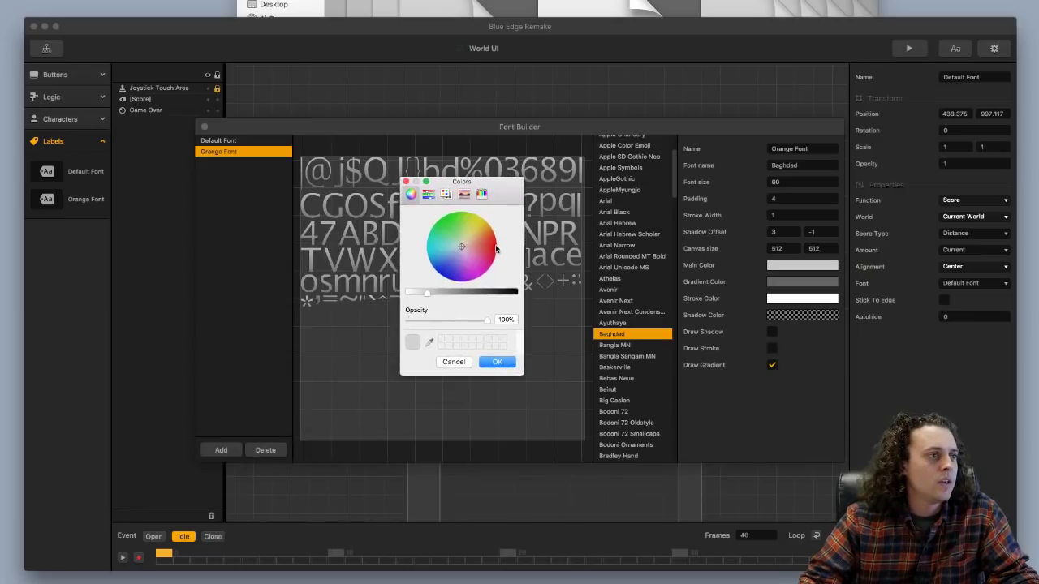
# Set Orange Font's main color to a slightly darkened orange.
pyautogui.moveTo(463, 253); pyautogui.dragTo(492, 231)
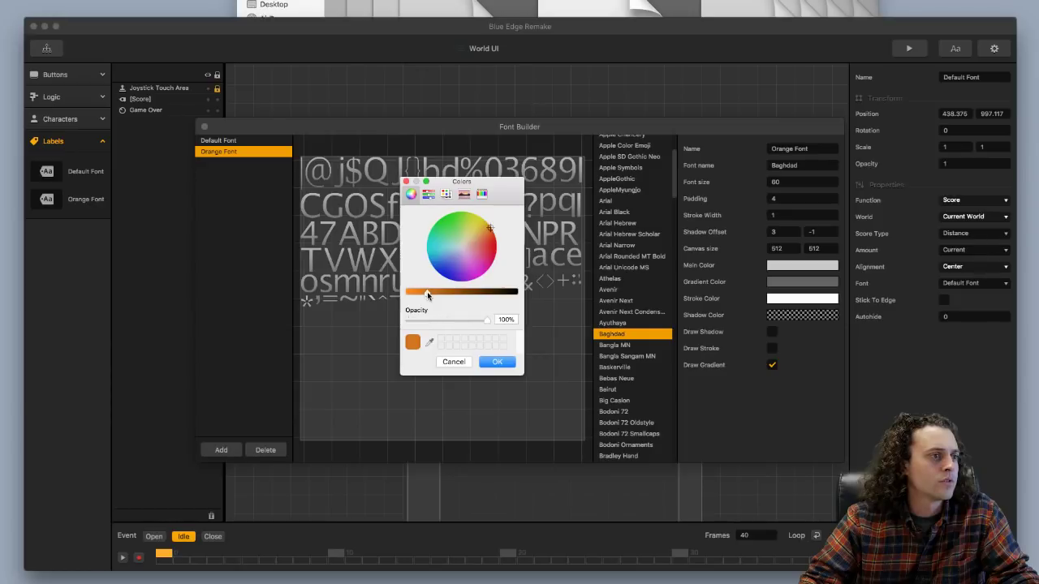
pyautogui.moveTo(427, 292); pyautogui.dragTo(429, 293)
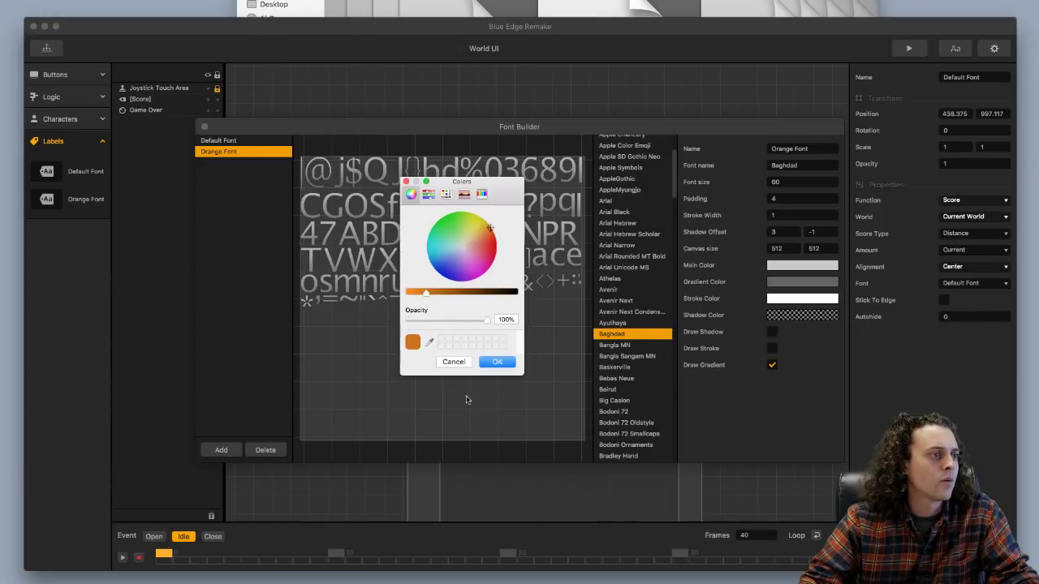
pyautogui.click(496, 362)
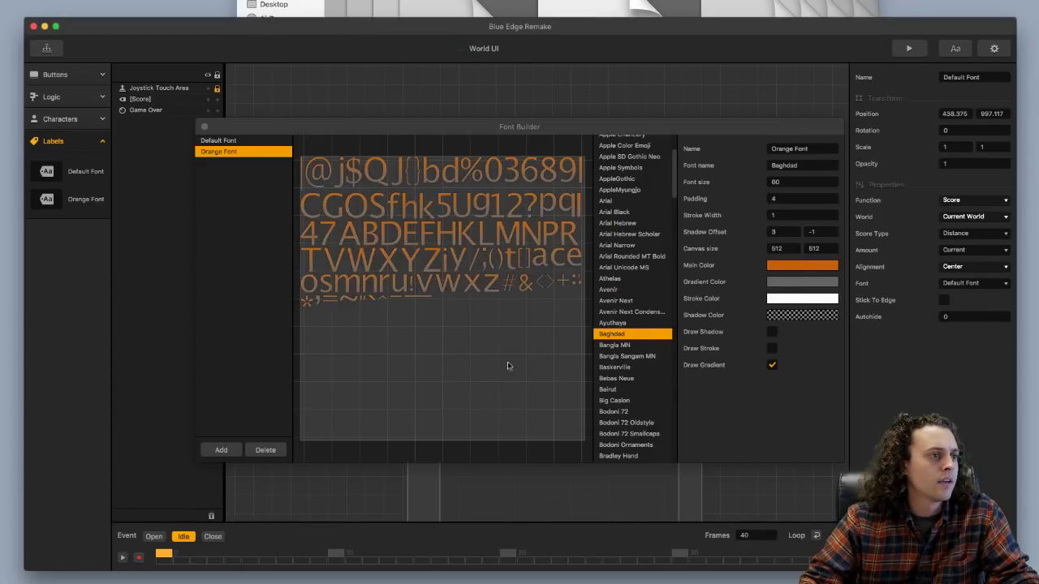
# Set Orange Font's gradient color to a vivid orange at full brightness.
pyautogui.click(580, 207)
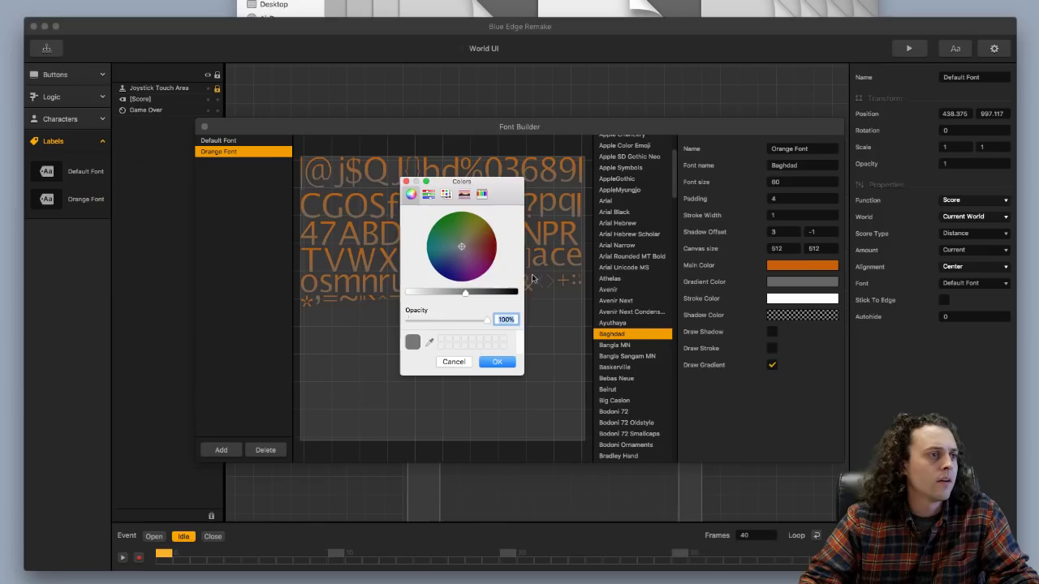
pyautogui.moveTo(466, 247); pyautogui.dragTo(498, 236)
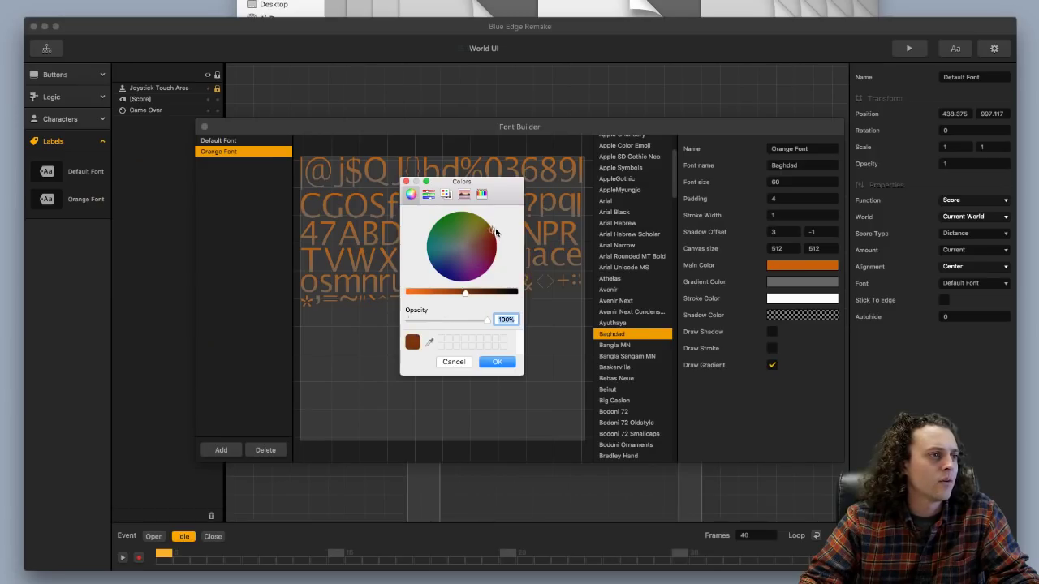
pyautogui.moveTo(465, 297); pyautogui.dragTo(401, 303)
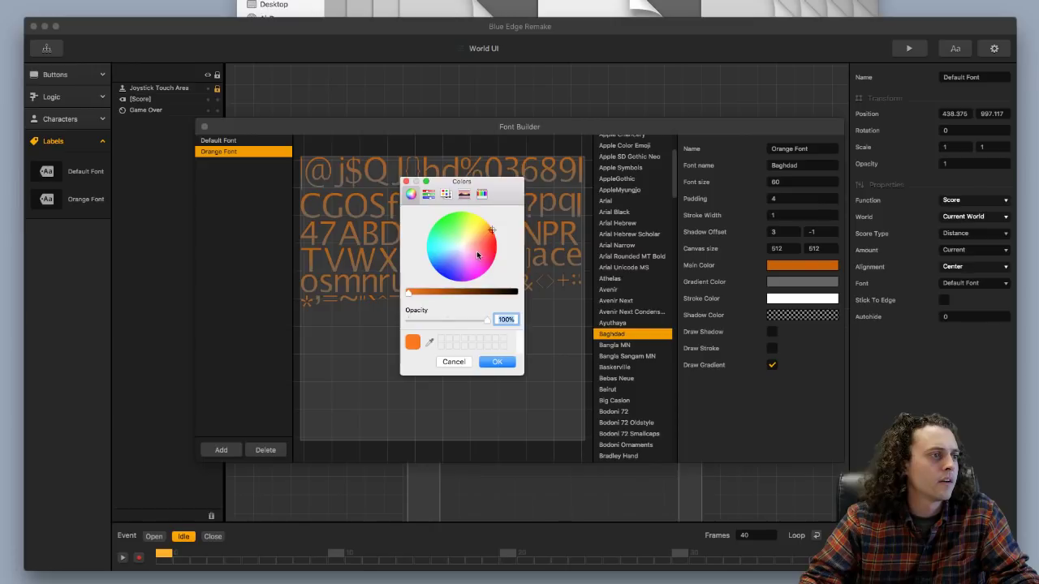
pyautogui.click(497, 362)
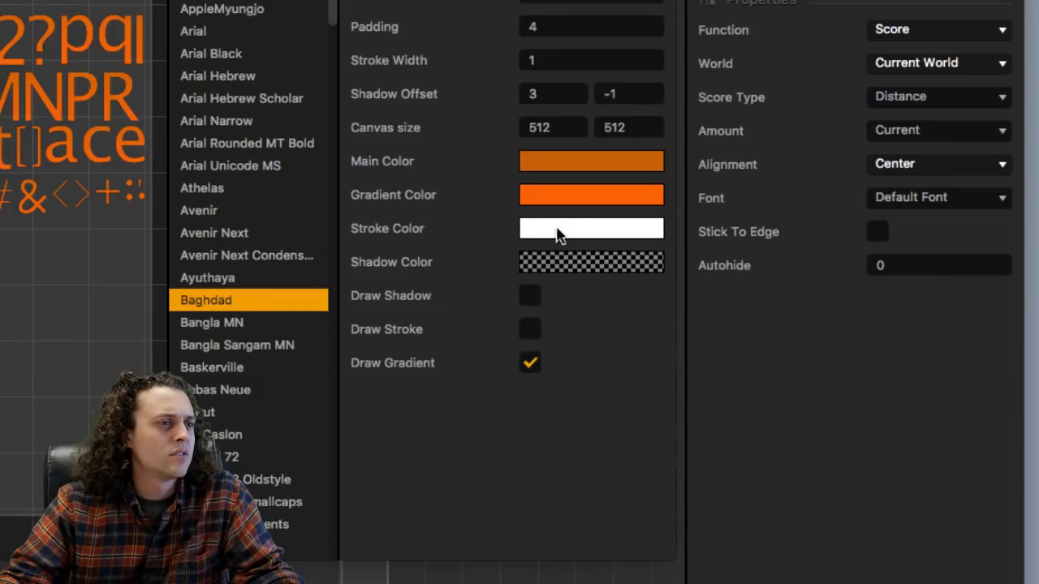
# Enlarge the color picker and change Orange Font's gradient color to a lighter, less saturated orange.
pyautogui.click(568, 207)
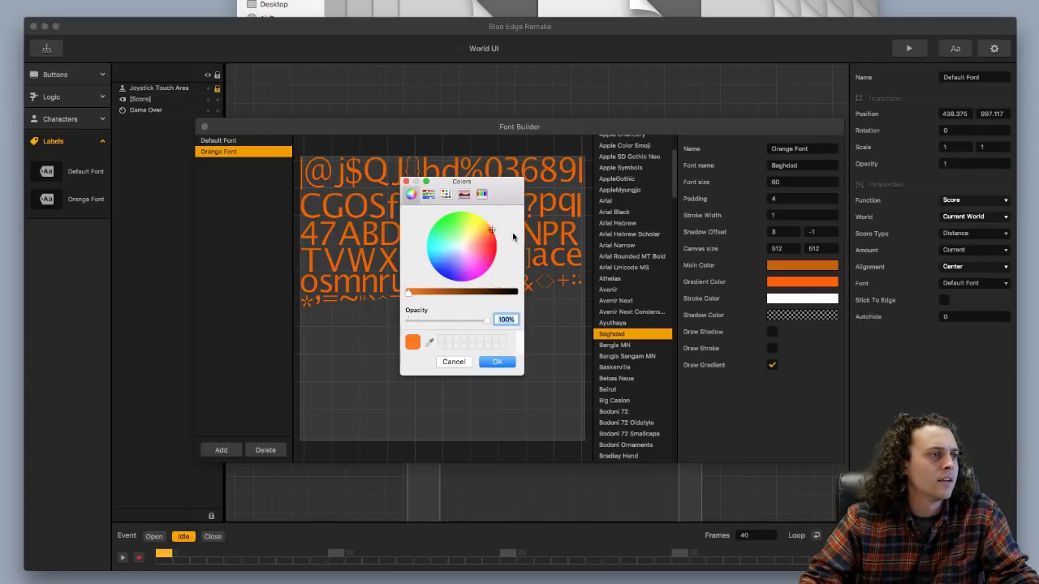
pyautogui.moveTo(521, 177); pyautogui.dragTo(576, 108)
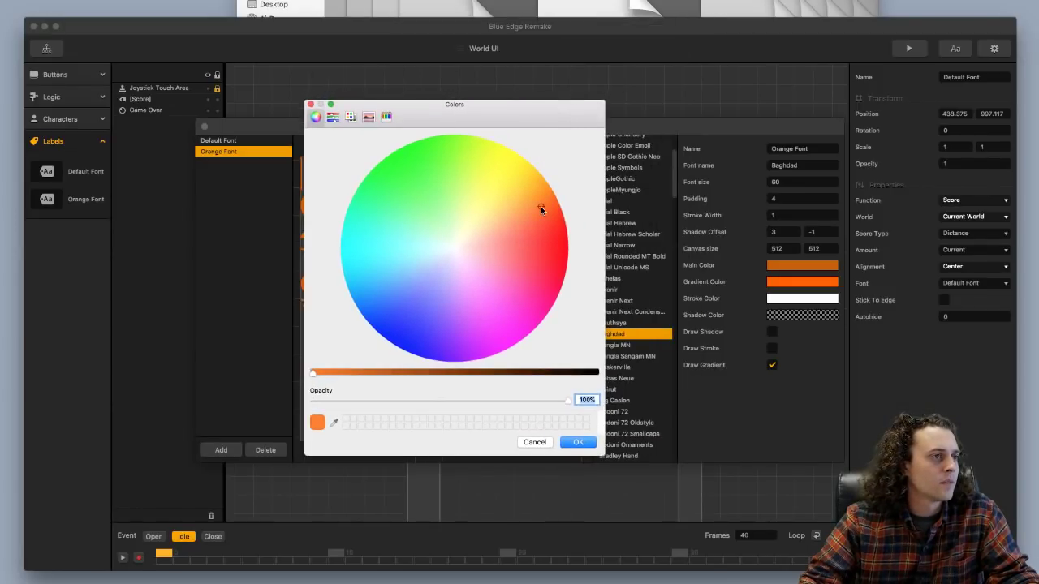
pyautogui.moveTo(515, 217); pyautogui.dragTo(521, 211)
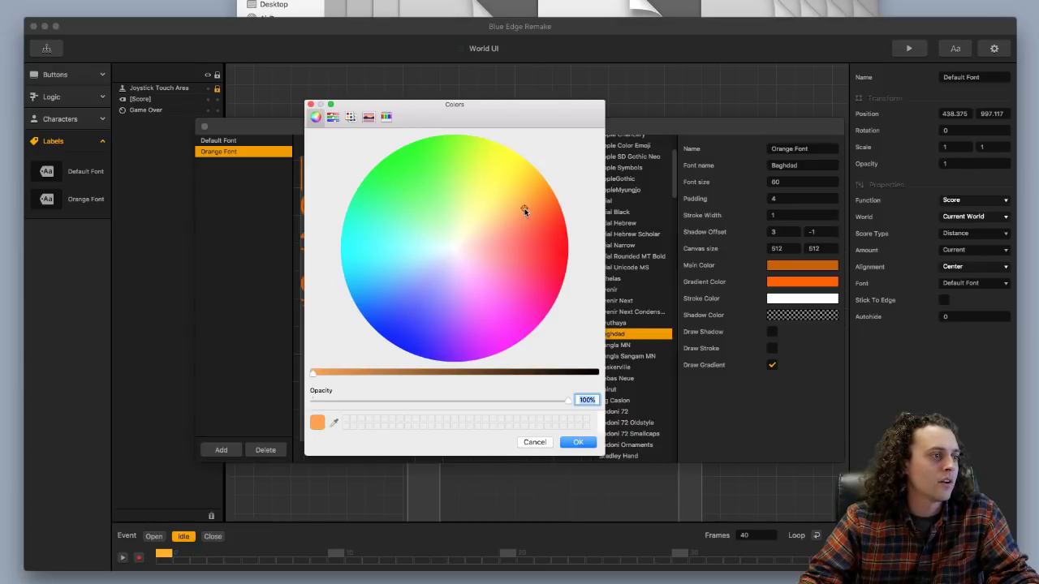
pyautogui.click(580, 439)
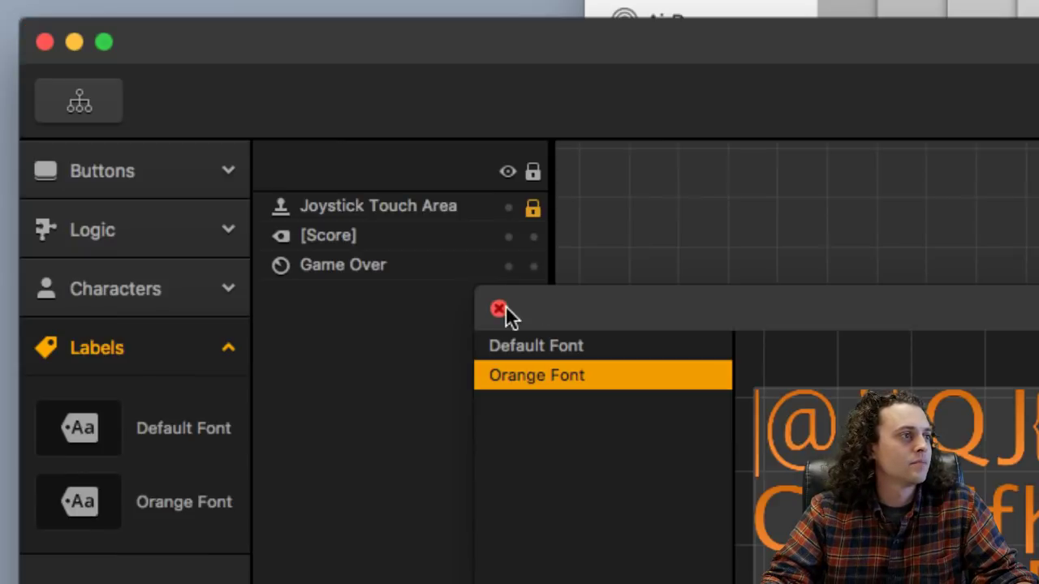
# Close the Font Builder, center the score label near the top of the game screen and return to the mind map.
pyautogui.click(204, 127)
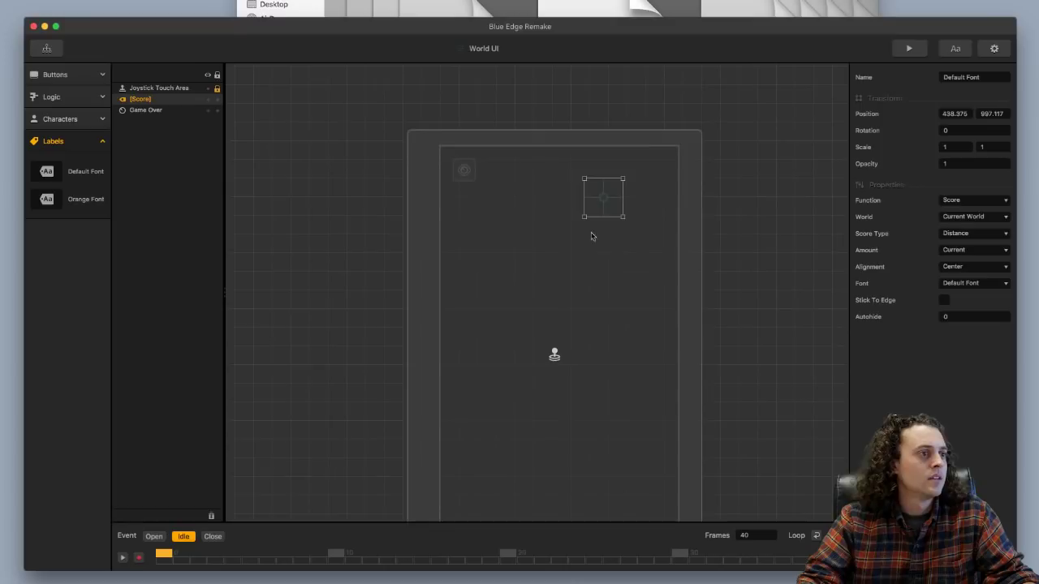
pyautogui.moveTo(602, 200); pyautogui.dragTo(557, 172)
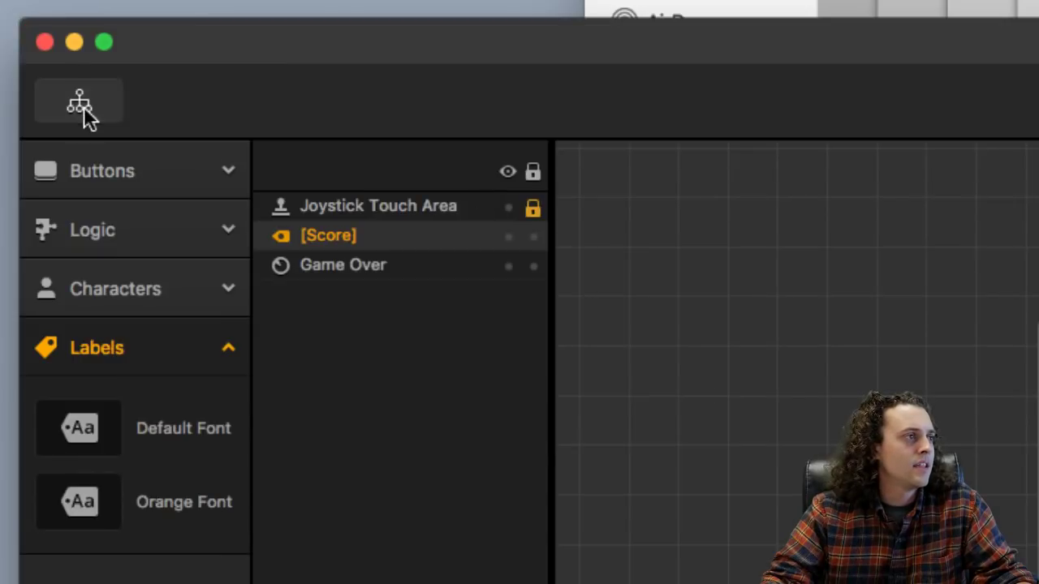
pyautogui.click(85, 110)
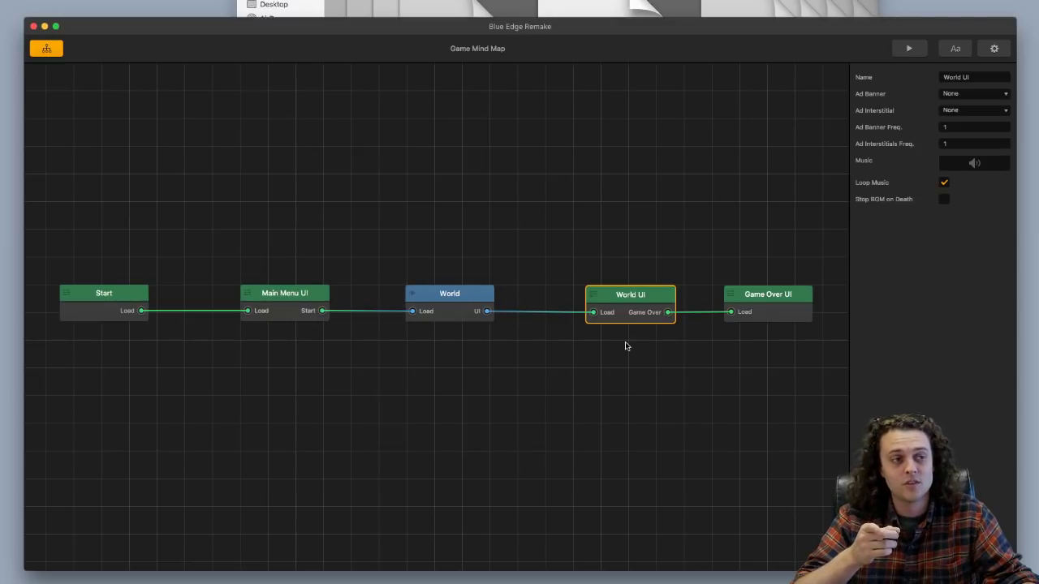
# Preview the game from its start screen to check the score label during play, and close the preview.
pyautogui.click(488, 296)
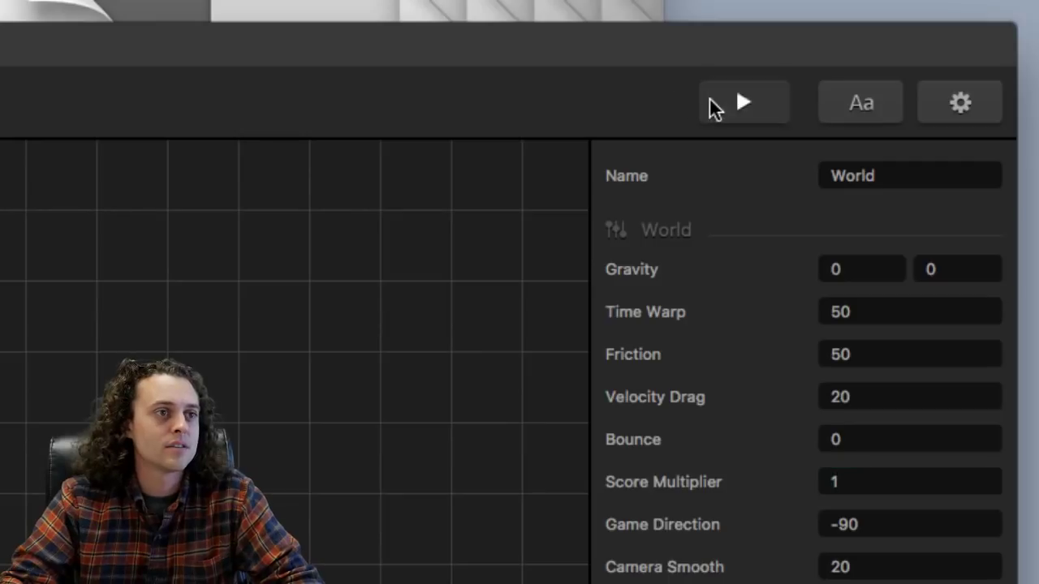
pyautogui.click(714, 104)
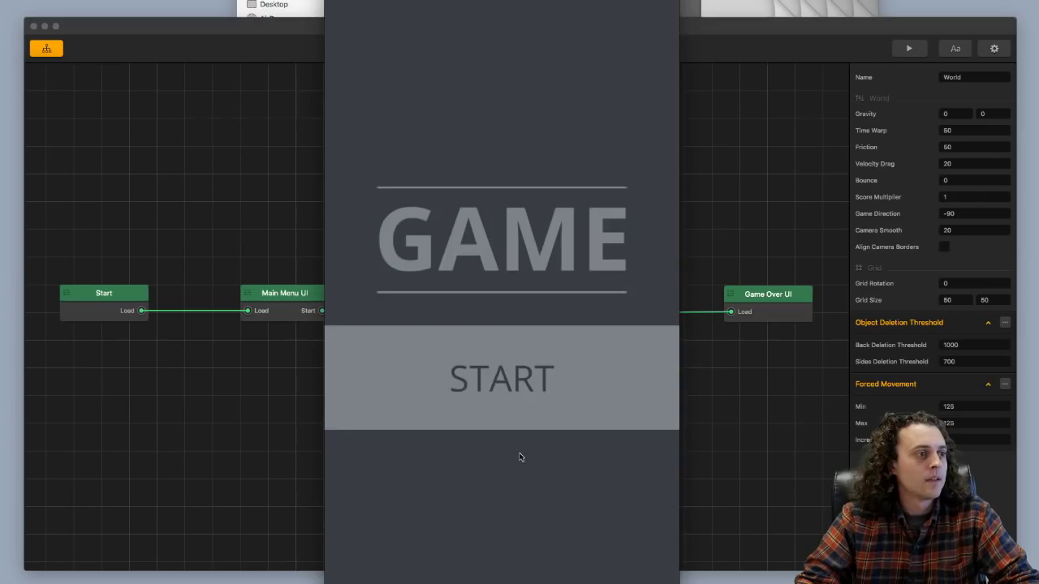
pyautogui.click(531, 389)
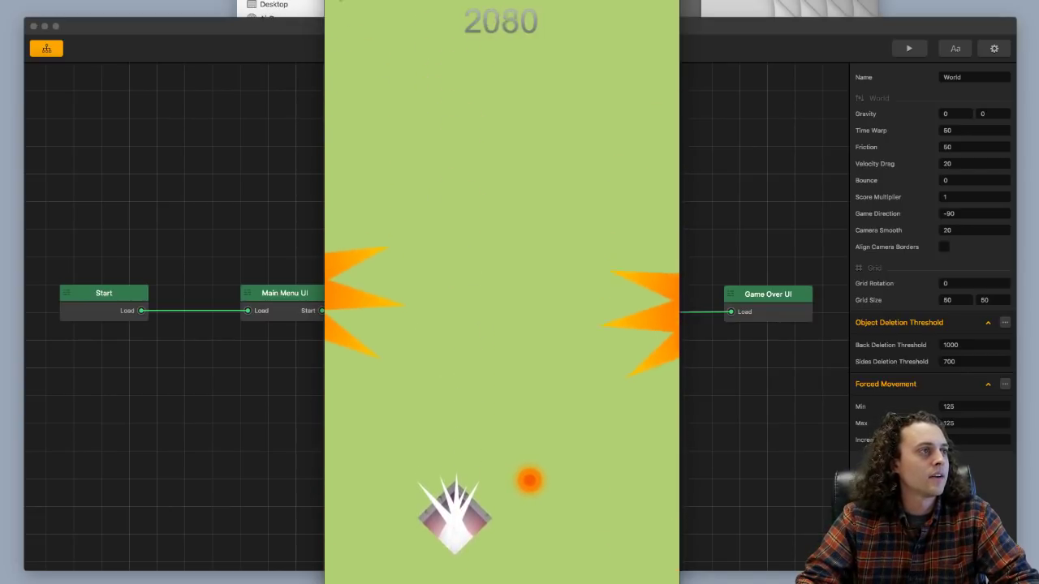
pyautogui.press('Escape')
# Open World UI from the mind map and set the score label's font to Orange Font.
pyautogui.click(621, 307)
pyautogui.doubleClick(621, 307)
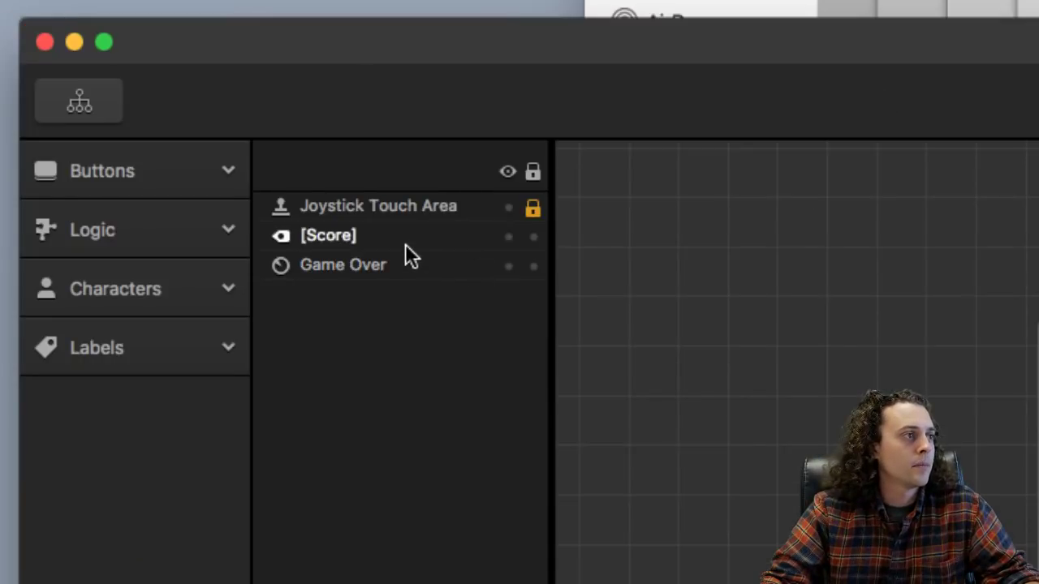
pyautogui.click(168, 99)
pyautogui.click(923, 199)
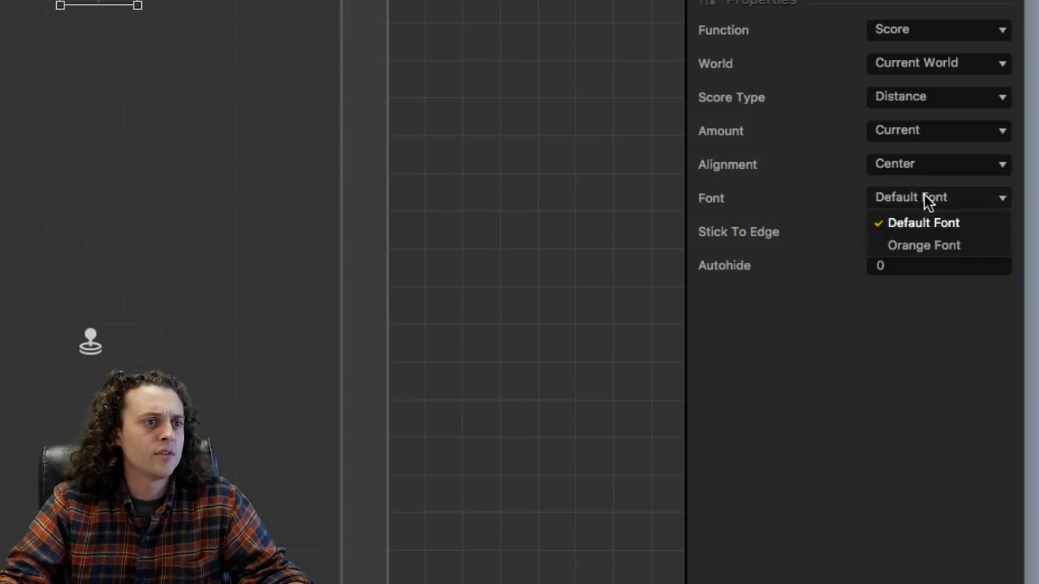
pyautogui.click(931, 241)
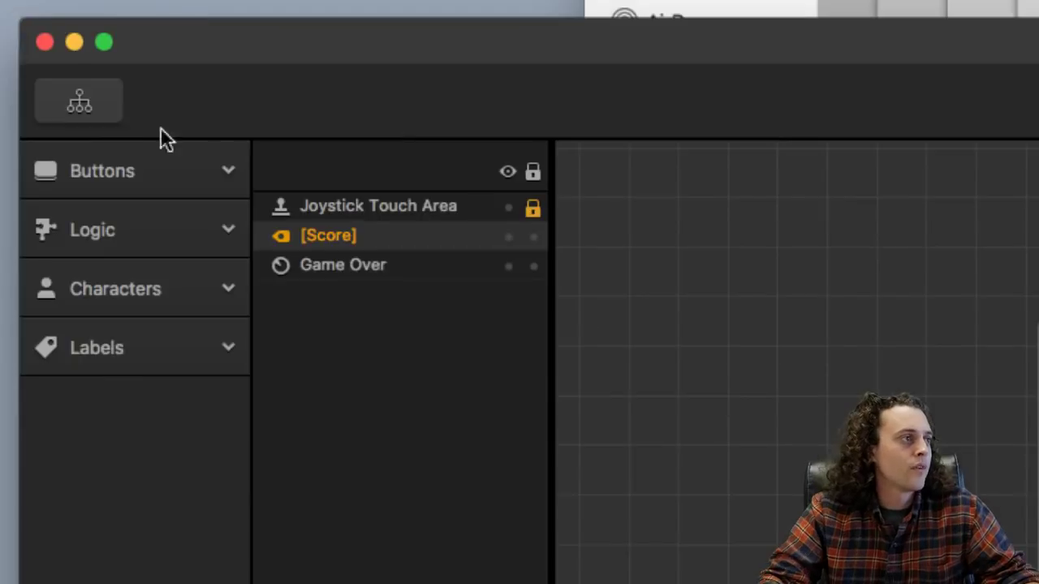
# Return to the mind map, preview the game to check the score in Orange Font, and close the preview.
pyautogui.click(79, 100)
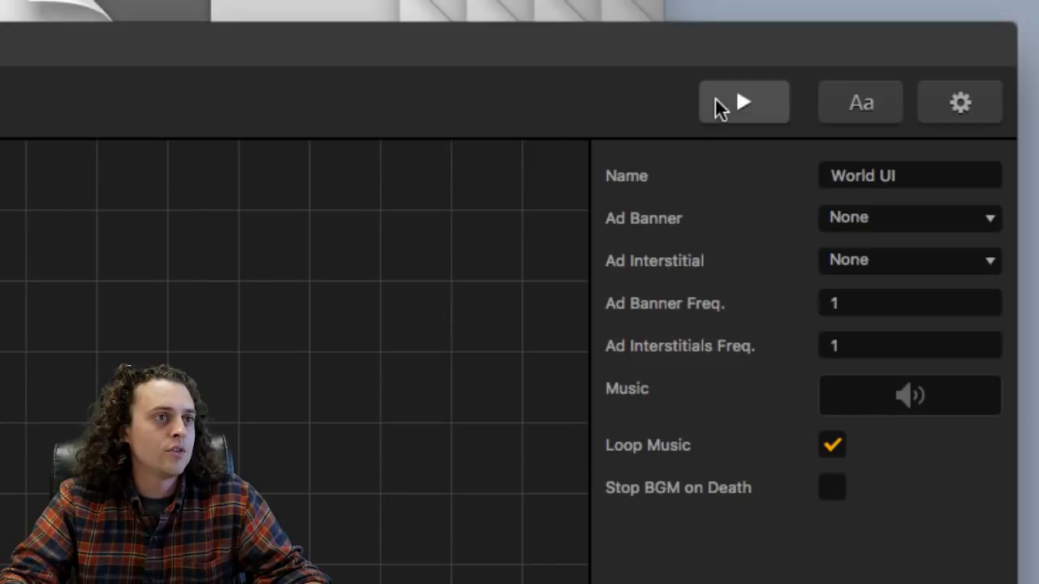
pyautogui.click(901, 49)
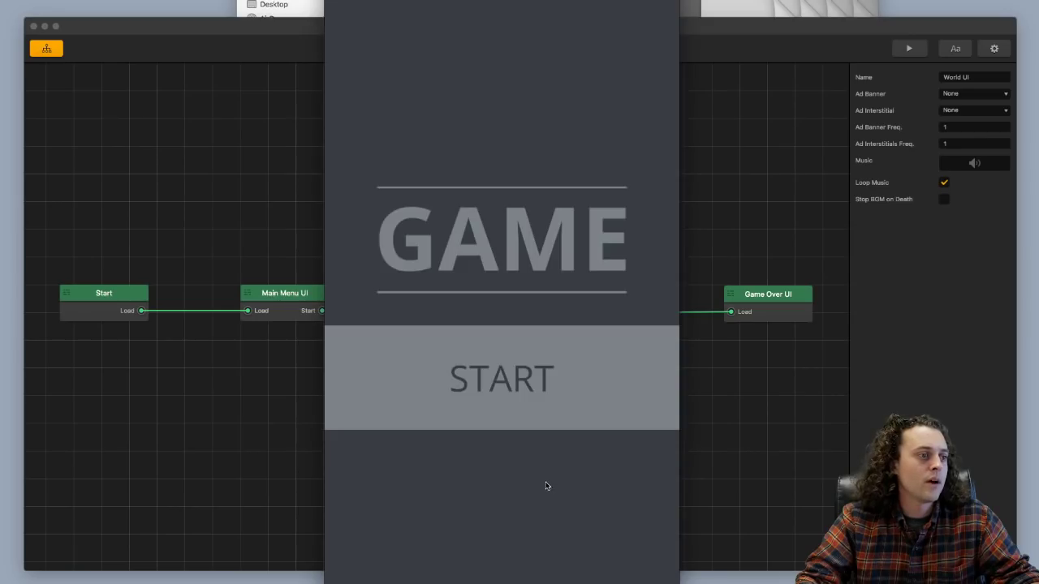
pyautogui.click(556, 380)
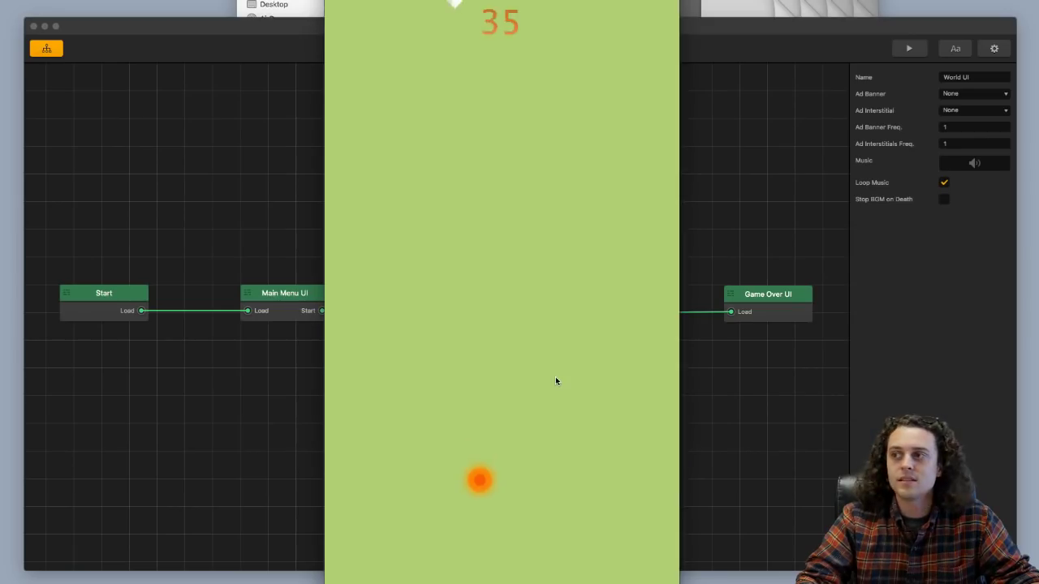
pyautogui.moveTo(528, 1)
pyautogui.mouseDown()
pyautogui.moveTo(554, 4)
pyautogui.moveTo(531, 10)
pyautogui.mouseUp()
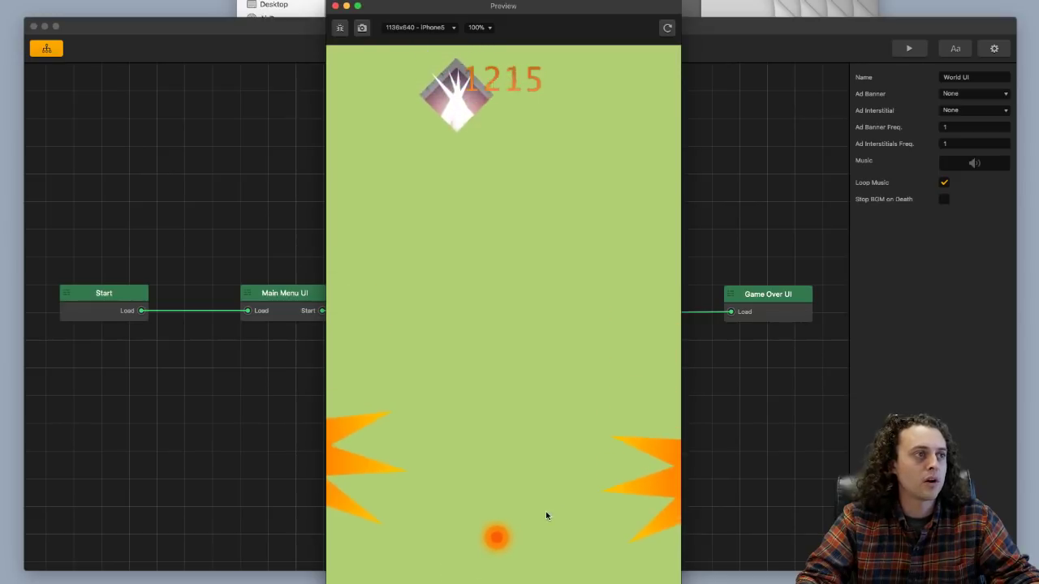
pyautogui.click(335, 7)
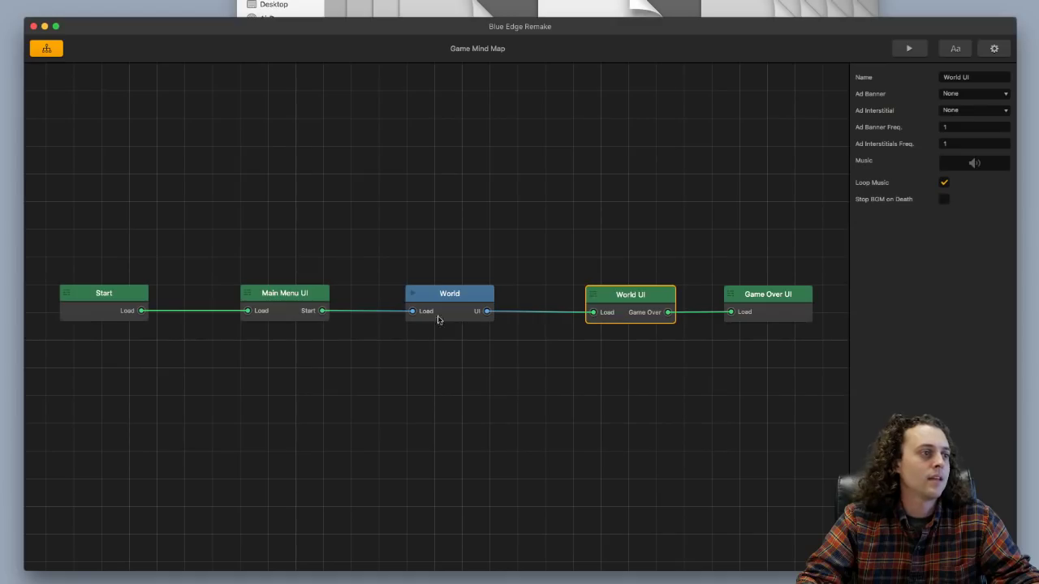
# Set the World node's Score Multiplier to .05.
pyautogui.click(441, 314)
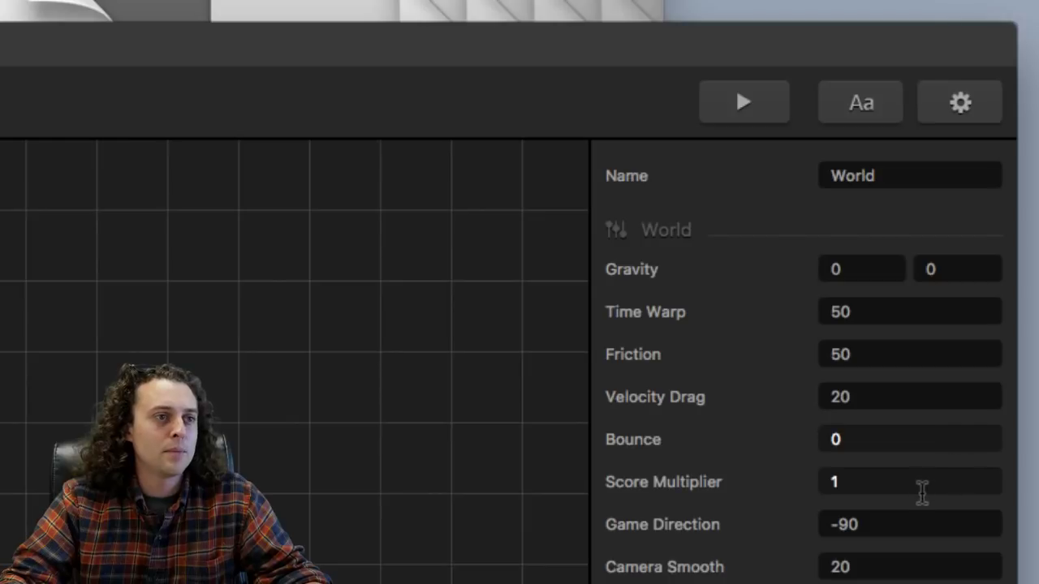
pyautogui.click(823, 256)
pyautogui.press('BackSpace')
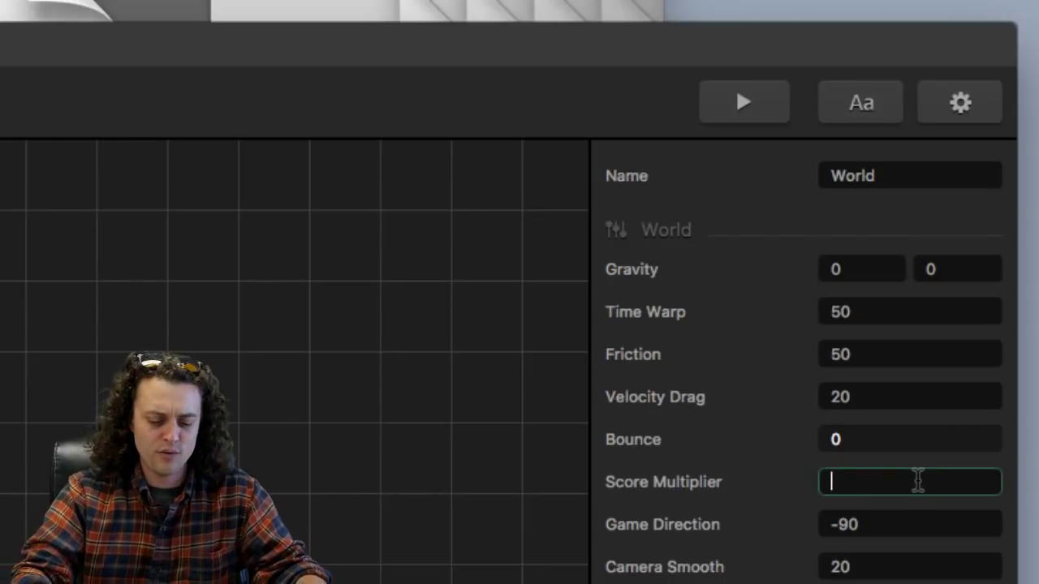
pyautogui.write('.05')
pyautogui.press('Tab')
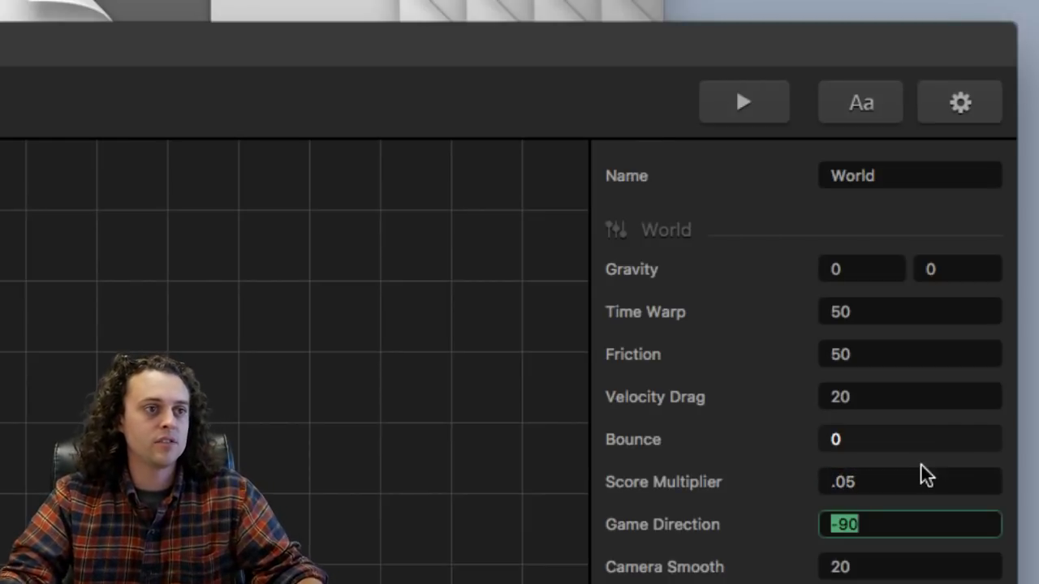
# Play the game in the preview to check how fast the score counts up, and close the preview.
pyautogui.click(731, 117)
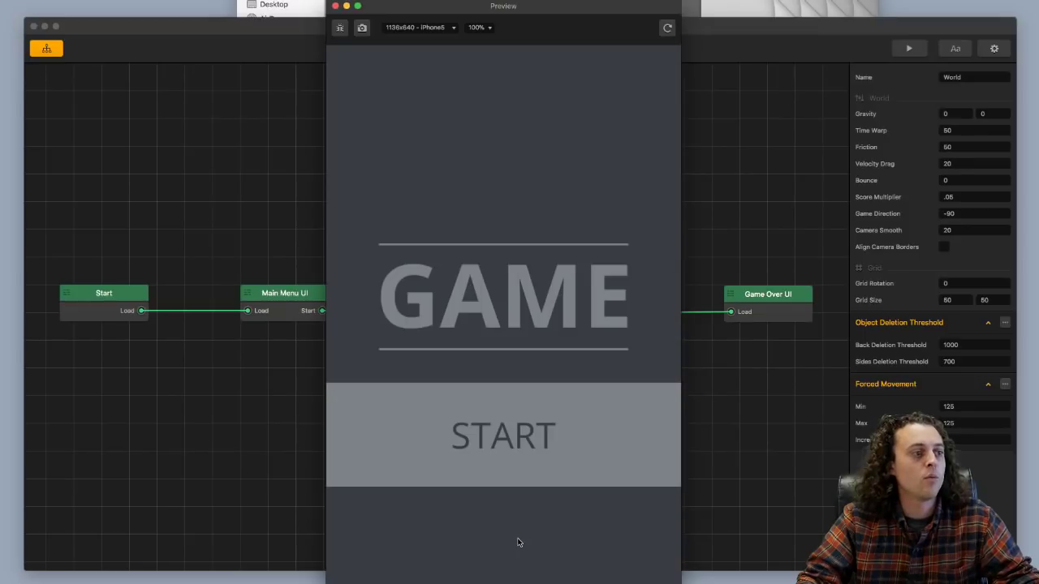
pyautogui.click(530, 462)
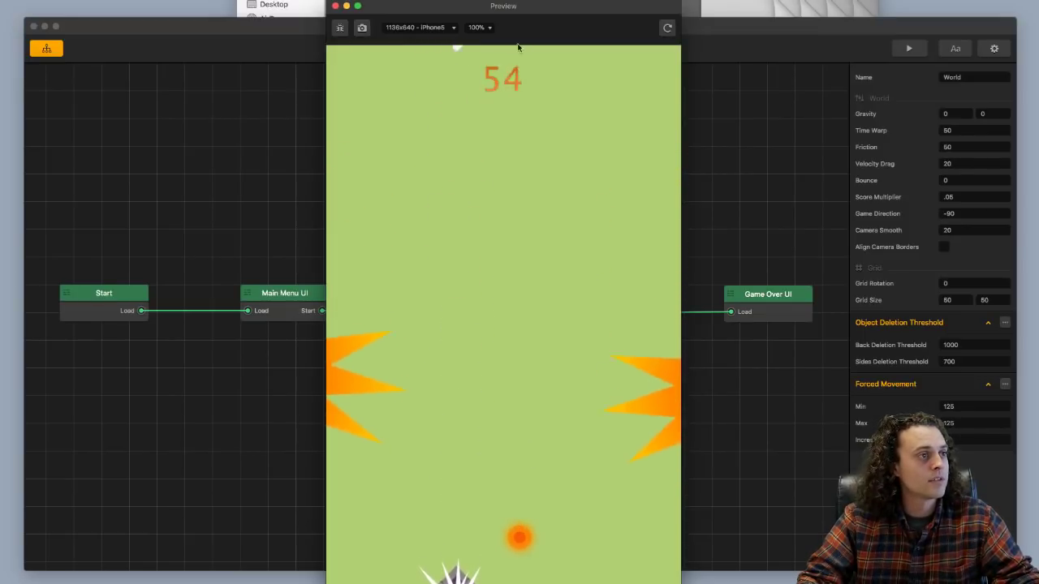
pyautogui.press('super+w')
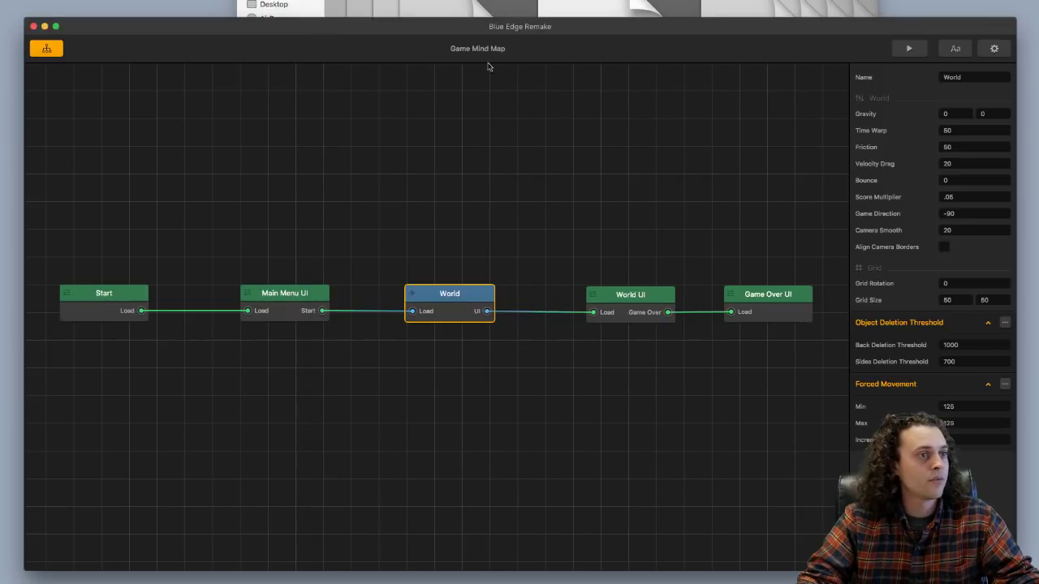
# Set the World node's Score Multiplier to .009 and test the score's pace in a game preview.
pyautogui.click(967, 196)
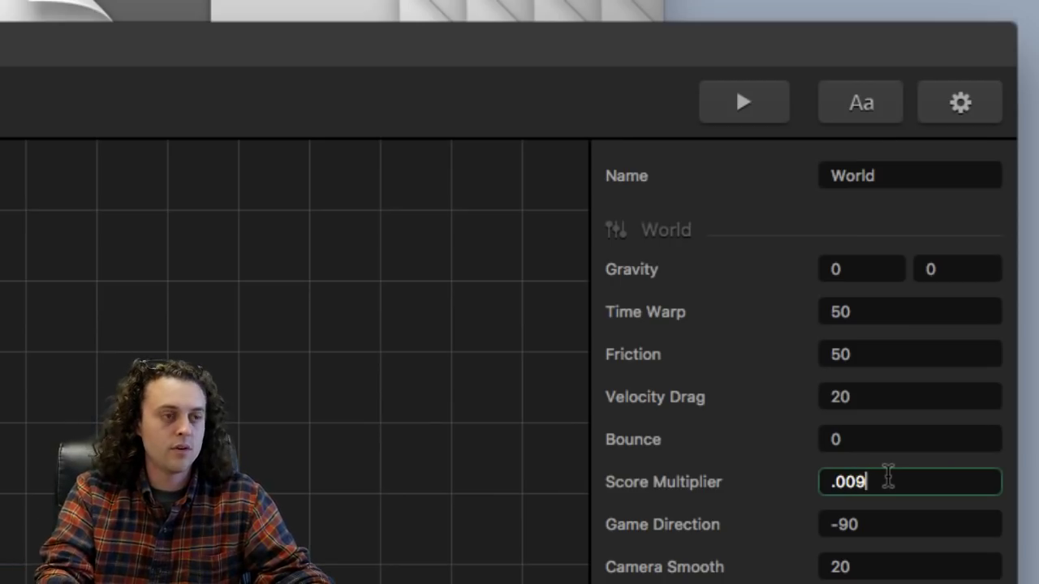
pyautogui.click(758, 109)
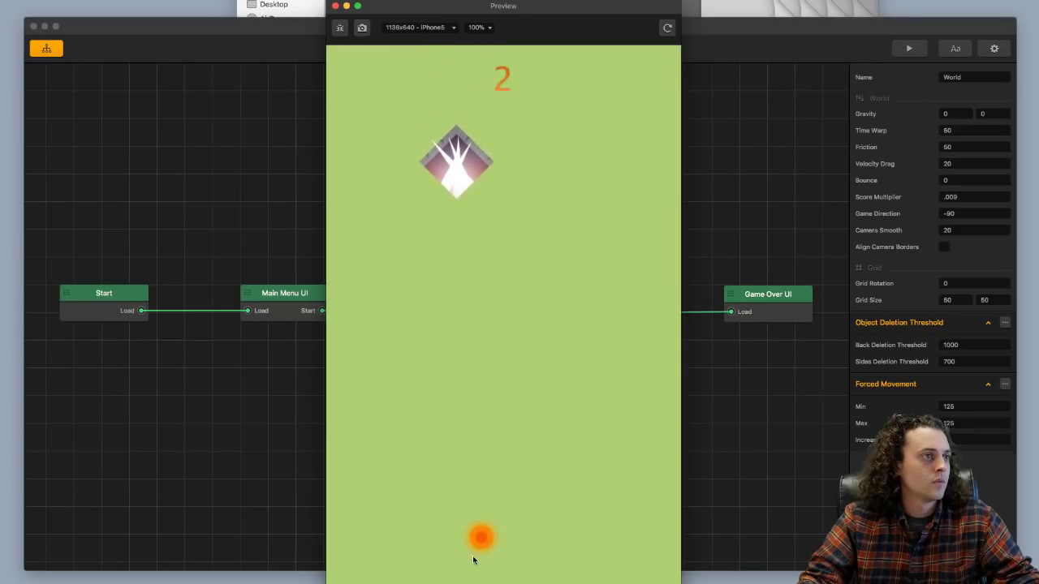
pyautogui.moveTo(473, 559); pyautogui.dragTo(498, 559)
pyautogui.click(336, 6)
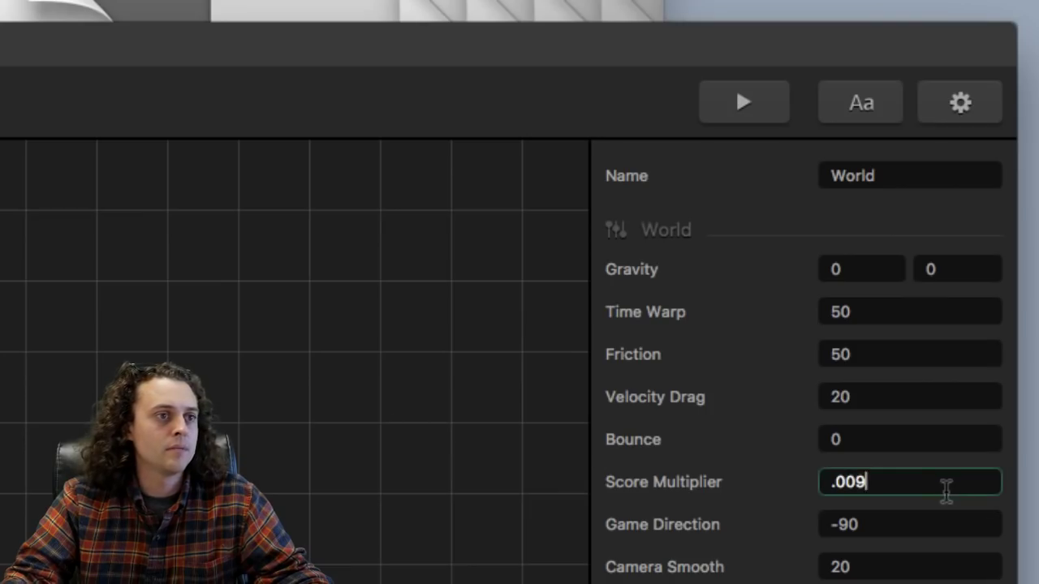
# Set the World node's Score Multiplier to .003 and test the score's pace in a game preview.
pyautogui.press('BackSpace')
pyautogui.write('3')
pyautogui.press('Tab')
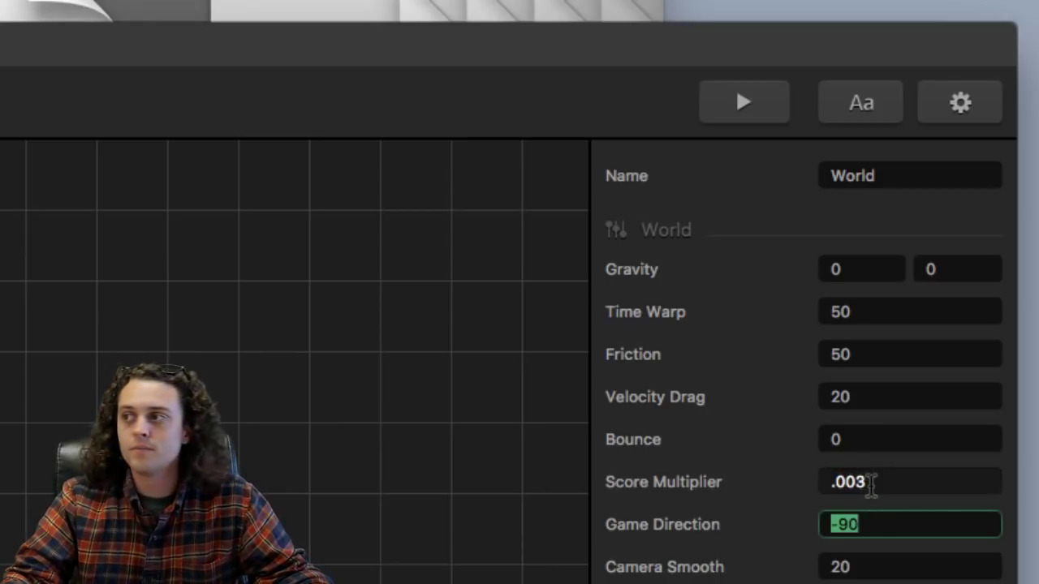
pyautogui.click(740, 103)
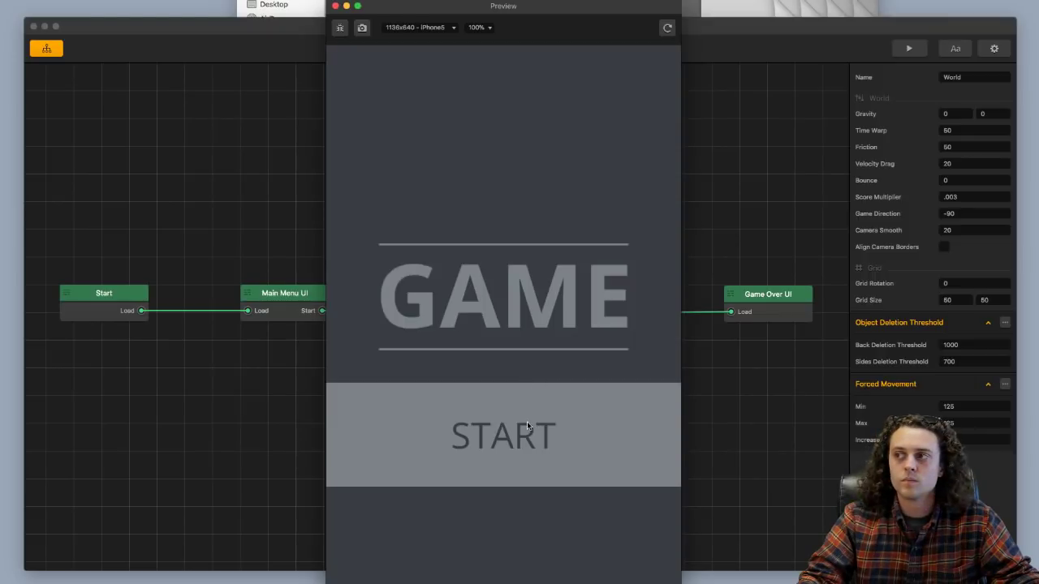
pyautogui.click(526, 421)
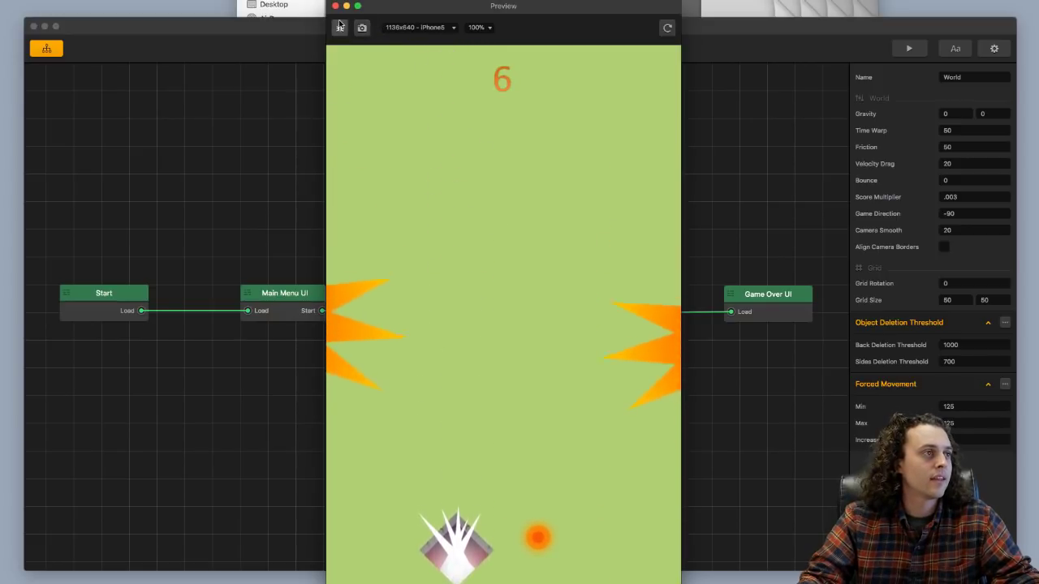
pyautogui.press('super+w')
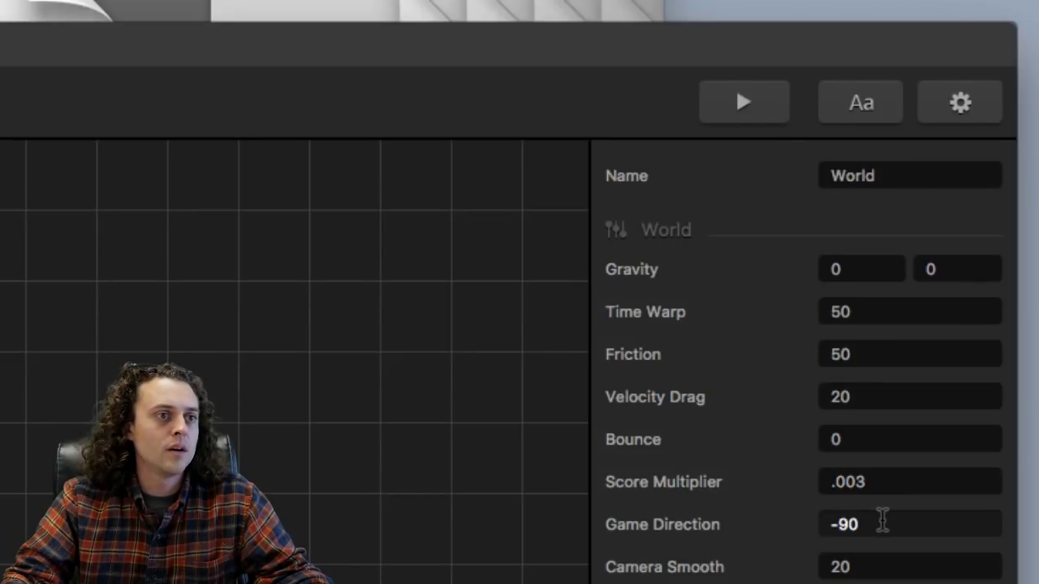
# Set the World node's Score Multiplier to .005 and test the score's pace in a game preview.
pyautogui.press('BackSpace')
pyautogui.write('5')
pyautogui.press('Tab')
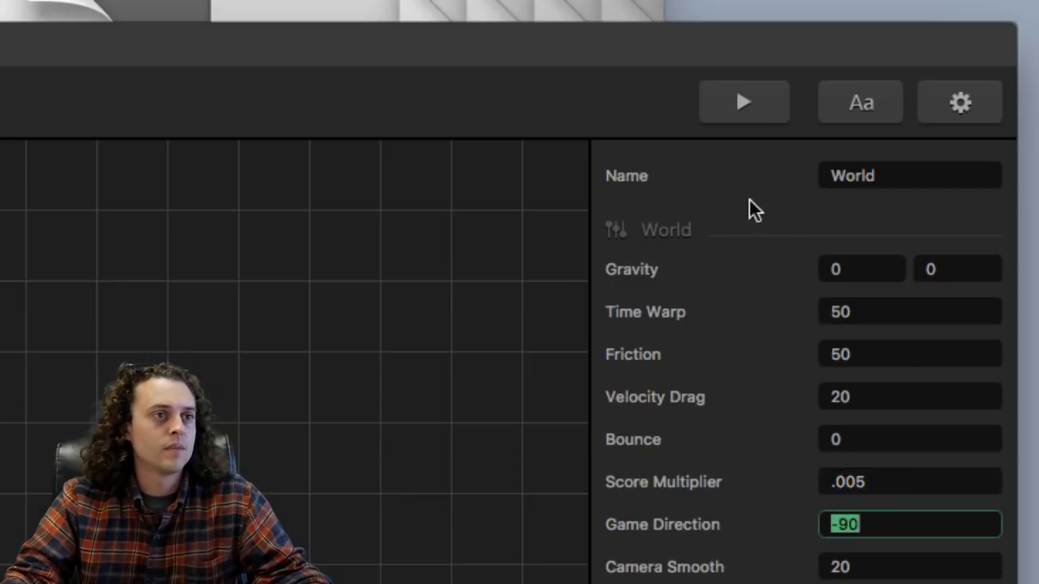
pyautogui.click(708, 103)
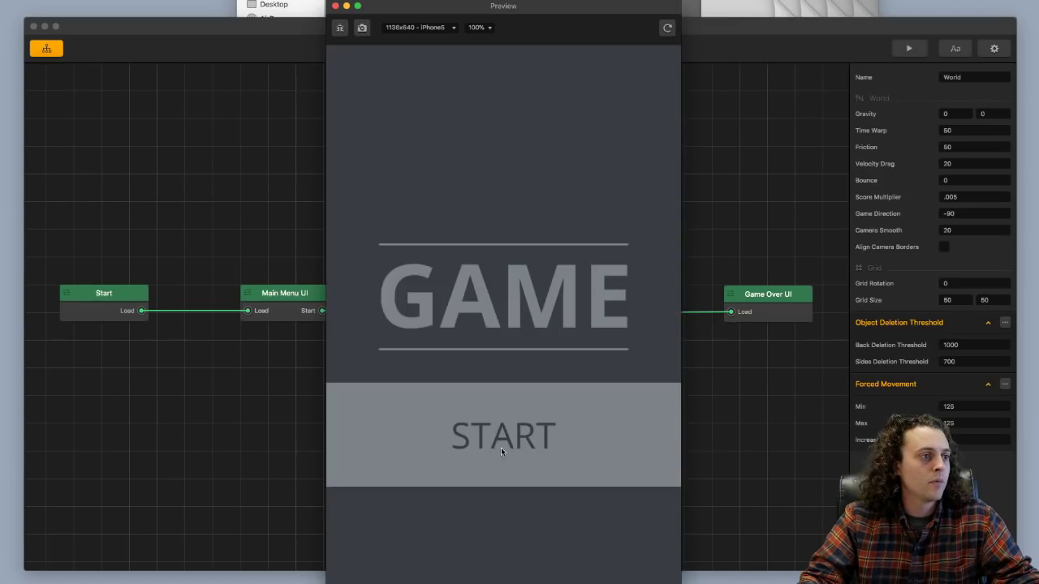
pyautogui.click(503, 448)
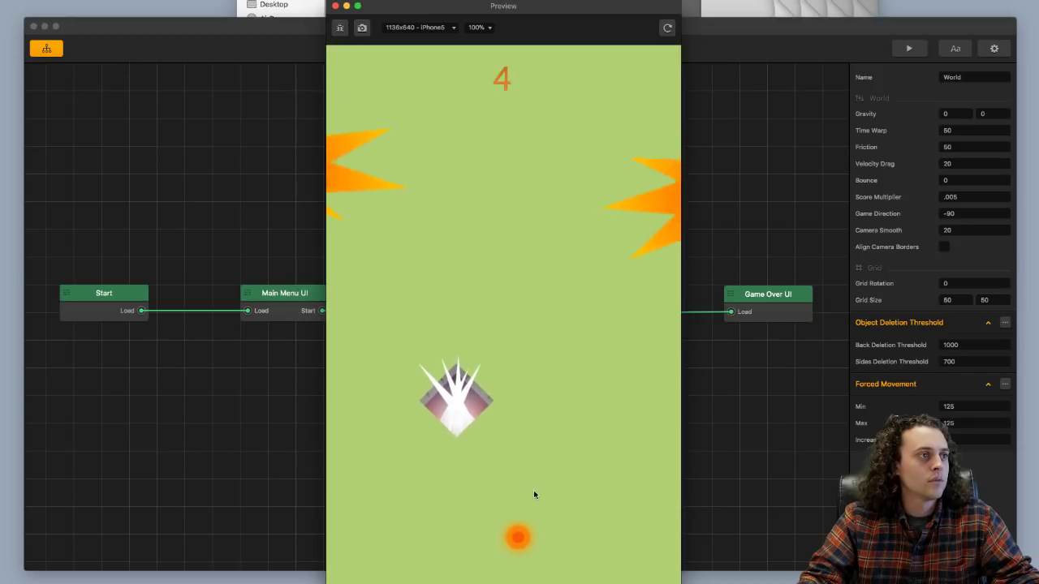
pyautogui.click(336, 6)
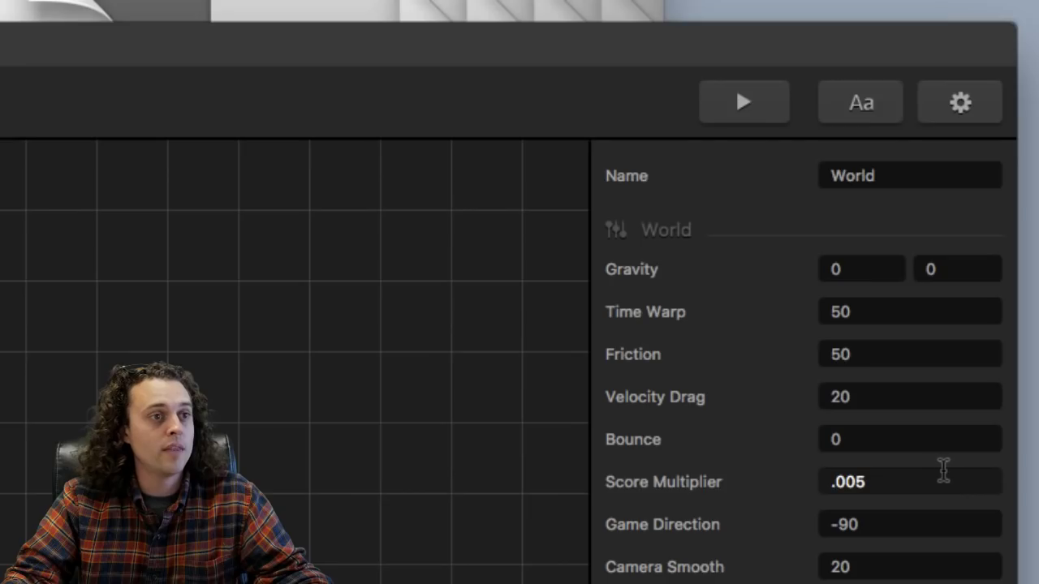
# Set the World node's Score Multiplier to .0039 and test the score's pace in a game preview.
pyautogui.press('BackSpace')
pyautogui.write('4')
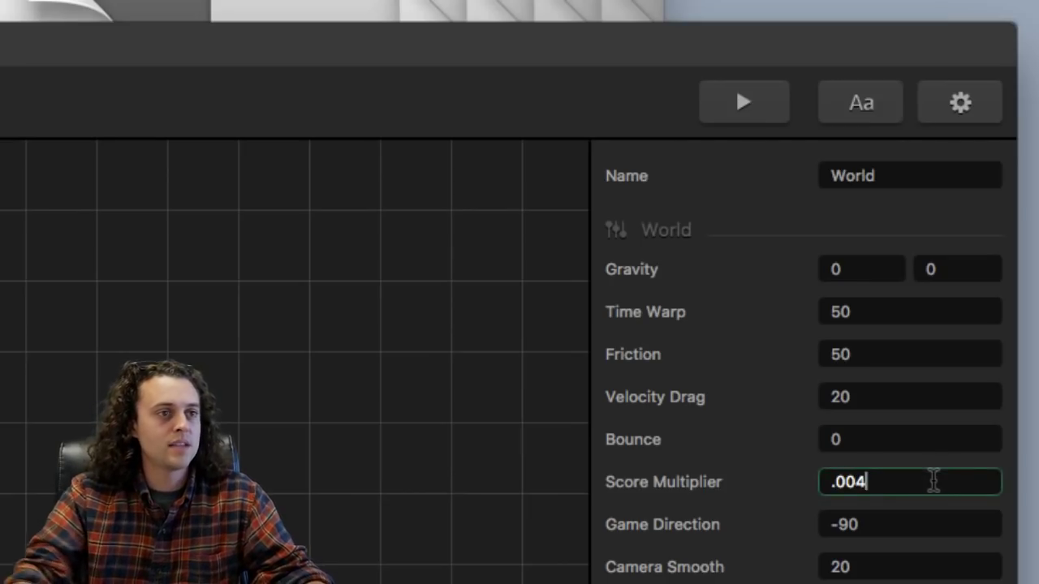
pyautogui.press('BackSpace')
pyautogui.write('39')
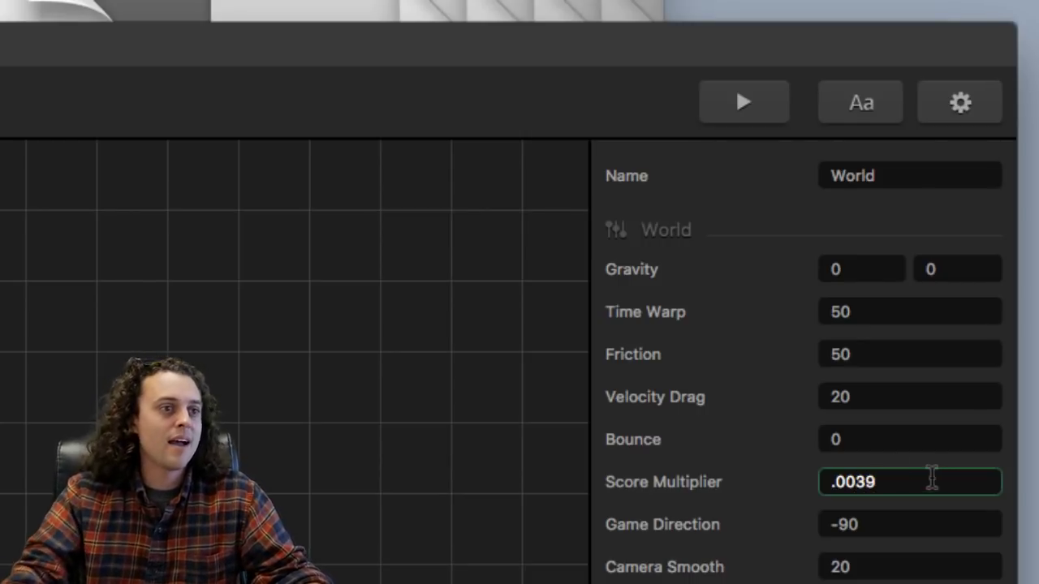
pyautogui.click(742, 104)
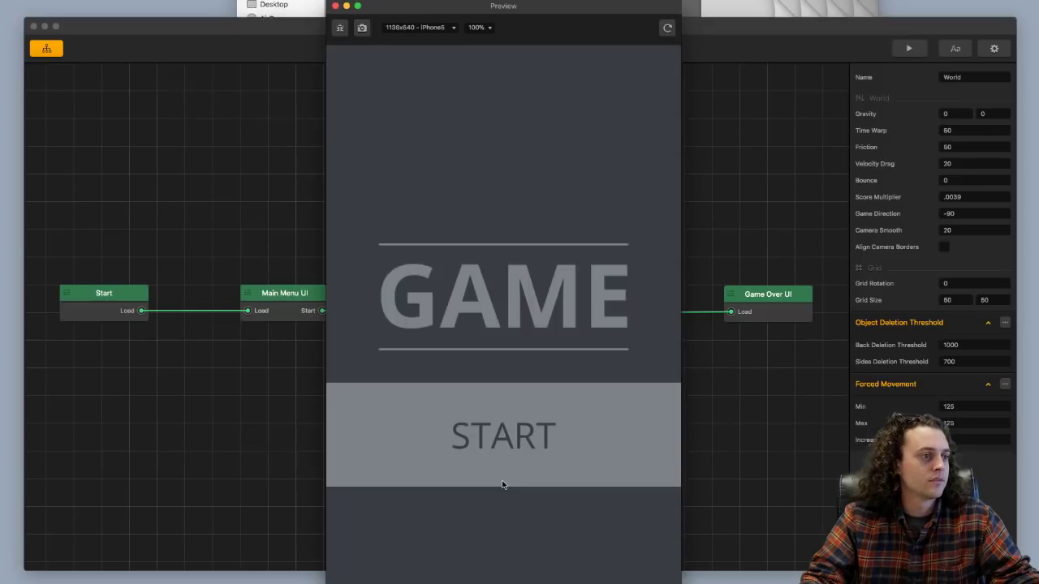
pyautogui.click(524, 452)
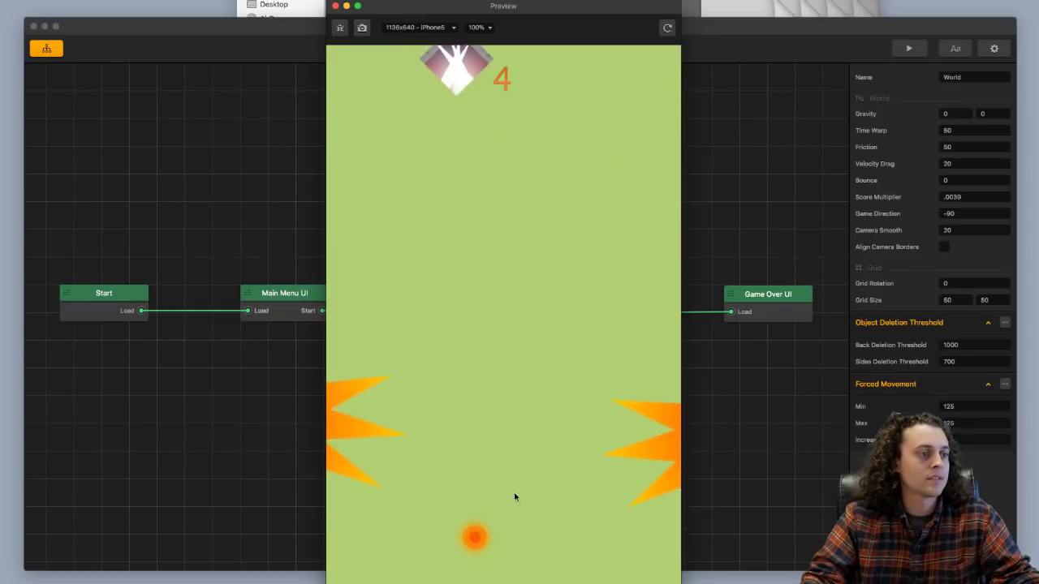
pyautogui.click(335, 6)
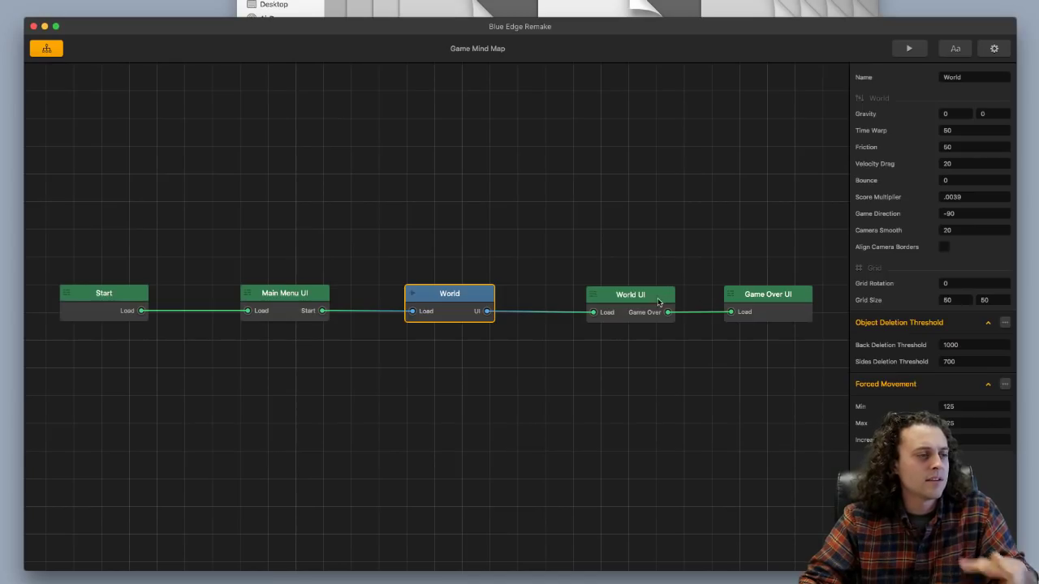
# Open World UI, select Orange Font in the Font Builder, and try Draw Stroke on it before switching it off again.
pyautogui.doubleClick(659, 301)
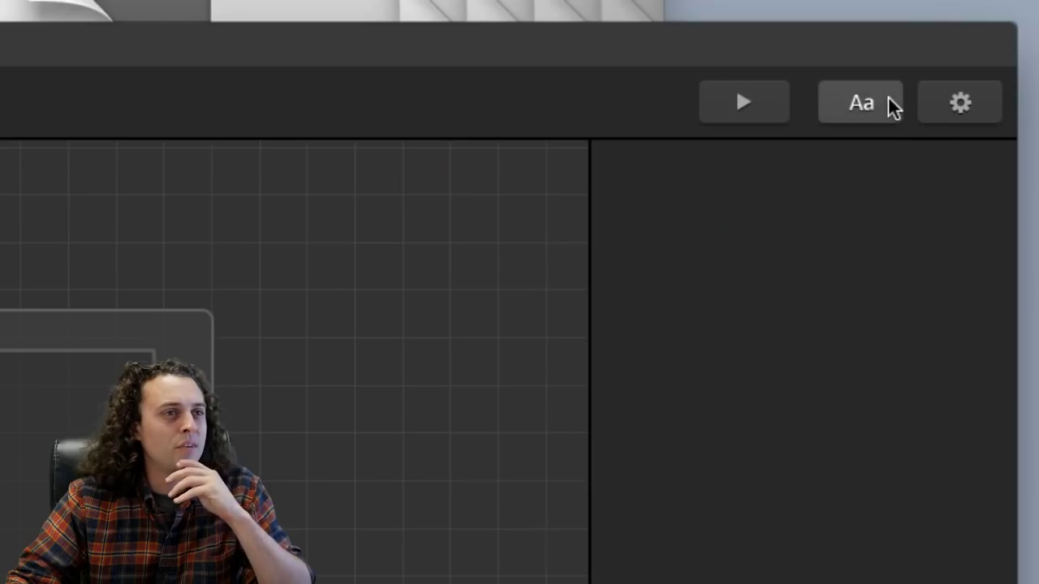
pyautogui.click(887, 102)
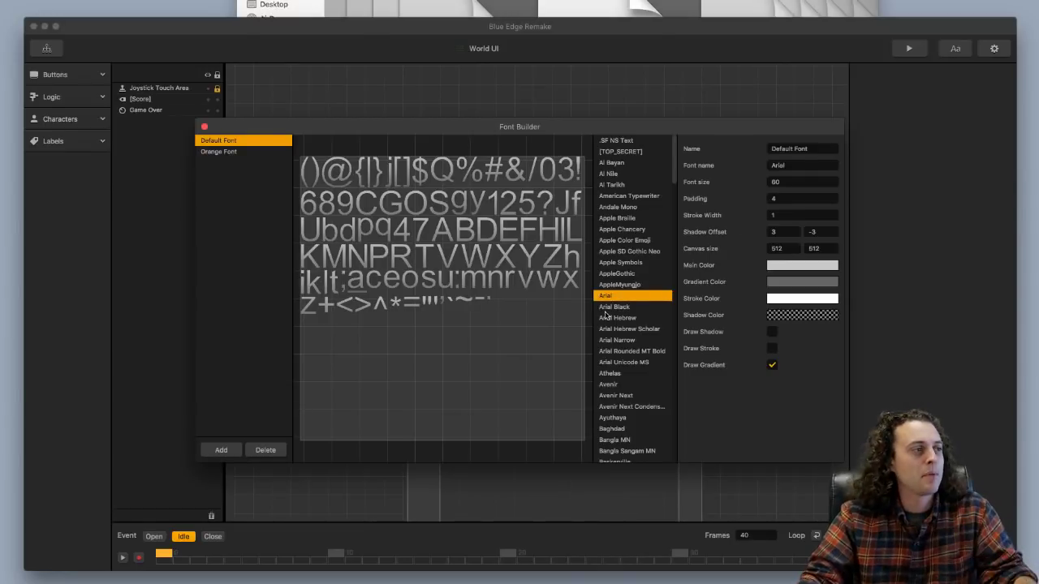
pyautogui.click(223, 153)
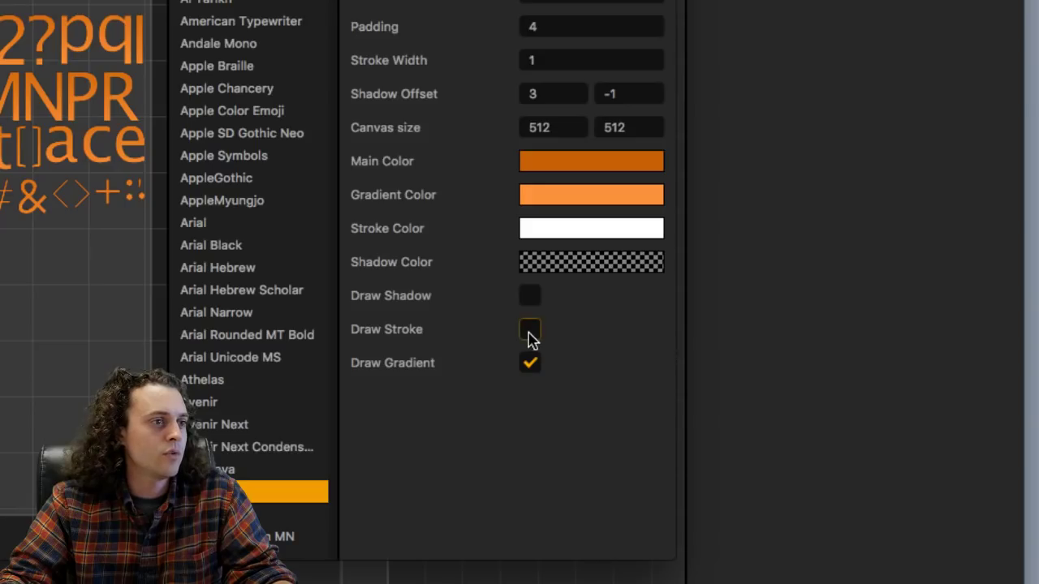
pyautogui.click(529, 331)
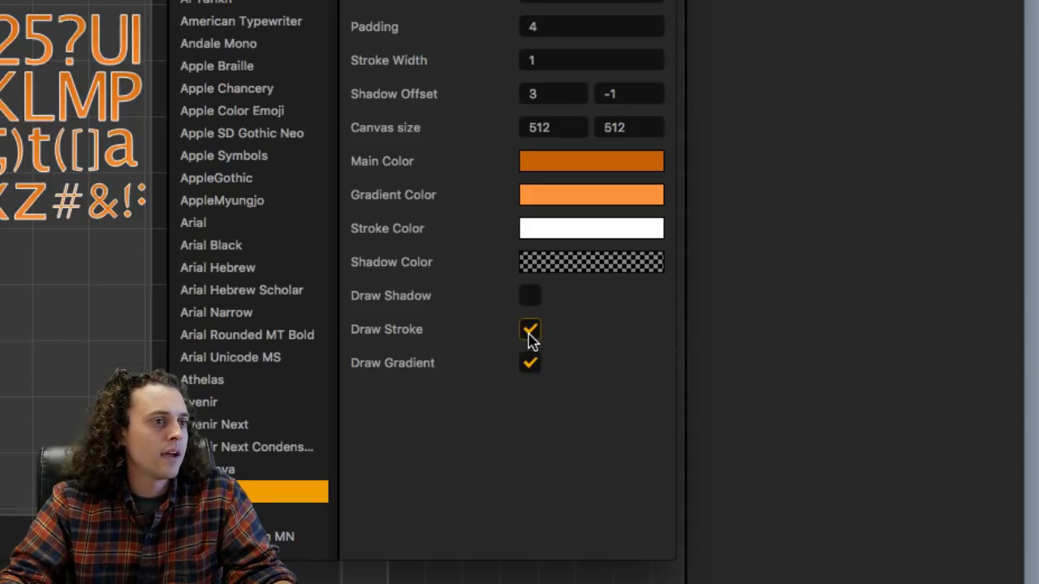
pyautogui.click(529, 331)
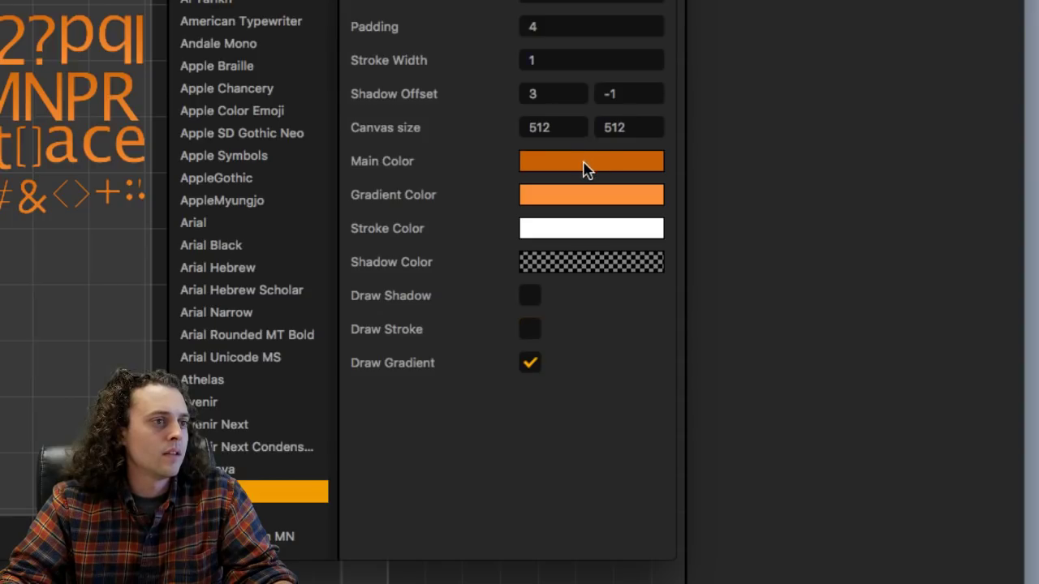
# Change Orange Font's Main Color to a slightly brighter orange and close the Font Builder.
pyautogui.click(586, 162)
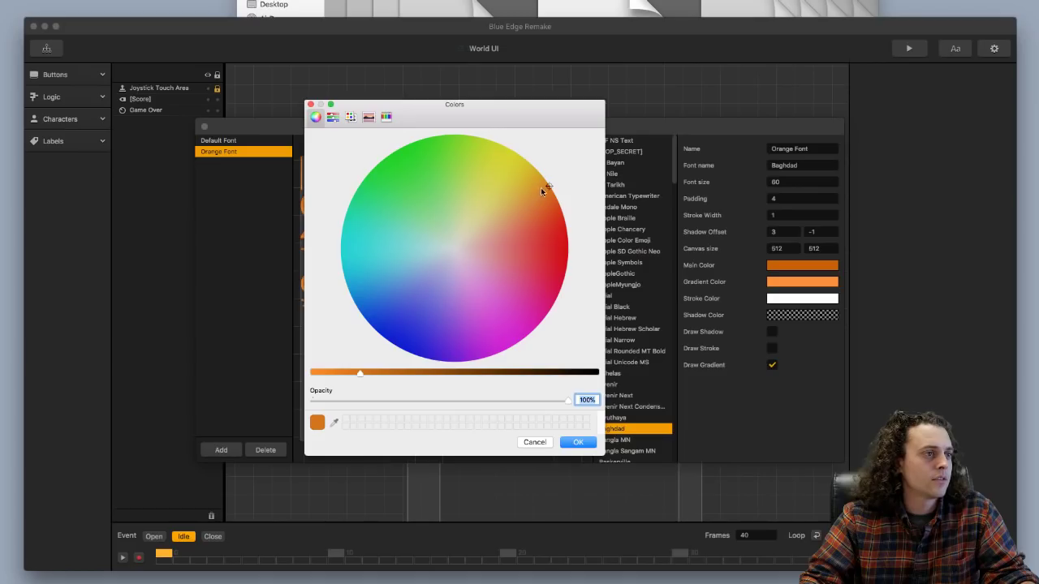
pyautogui.click(547, 185)
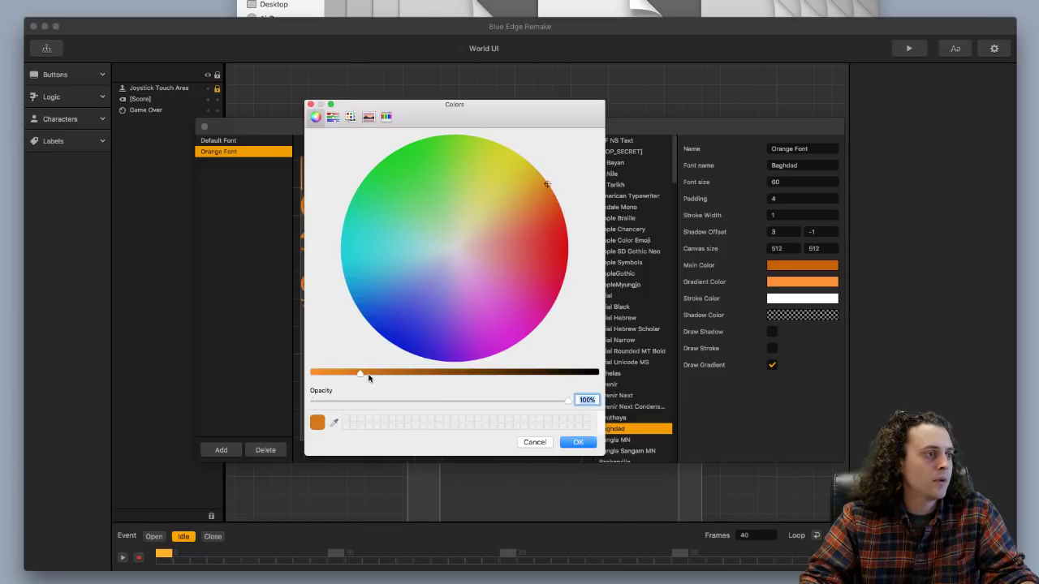
pyautogui.moveTo(361, 378); pyautogui.dragTo(344, 375)
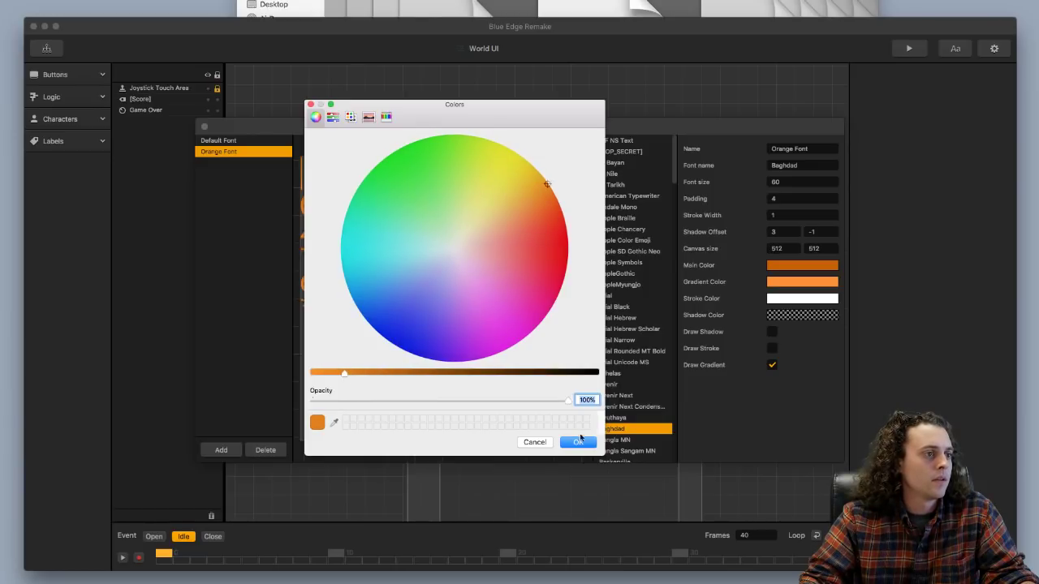
pyautogui.press('Return')
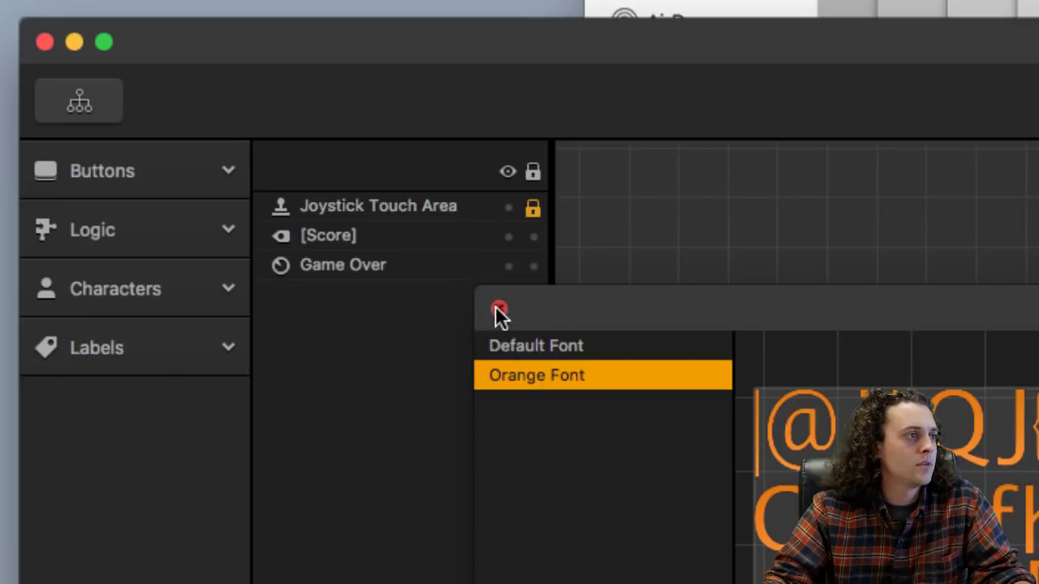
pyautogui.click(499, 312)
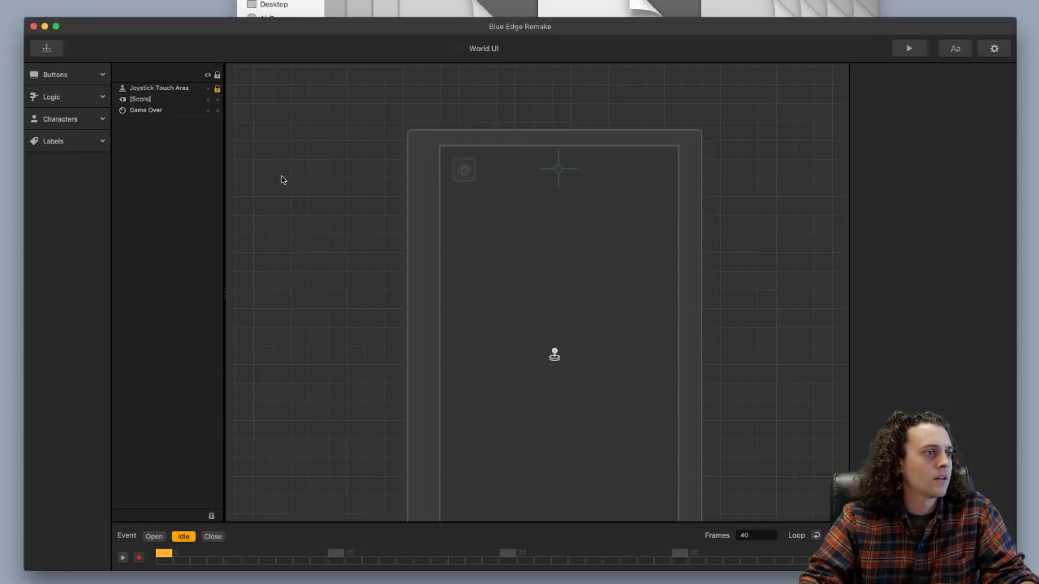
# Open the World scene from the mind map and play the game in the preview to check the recoloured score label.
pyautogui.click(170, 98)
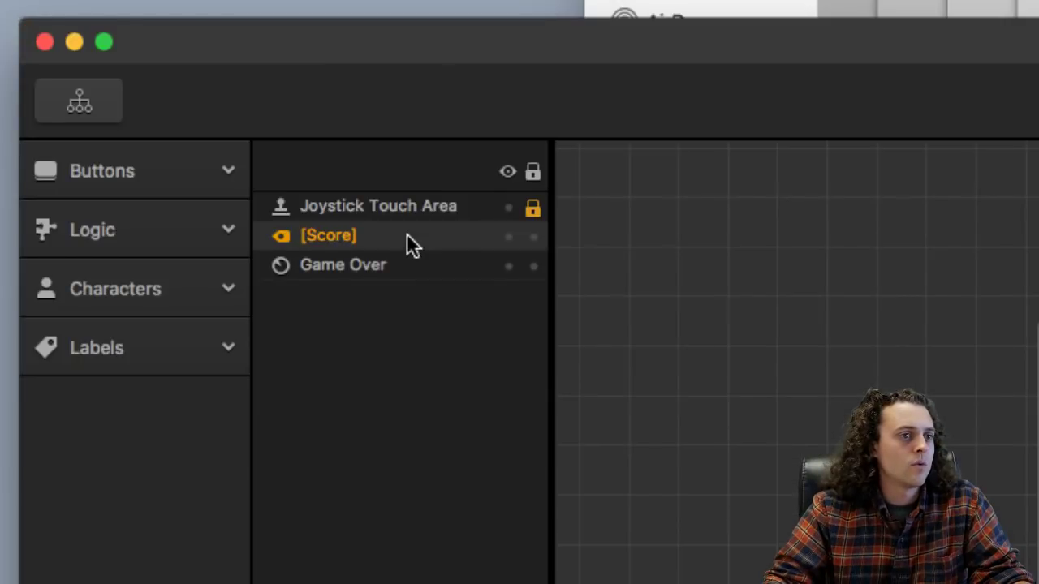
pyautogui.click(95, 106)
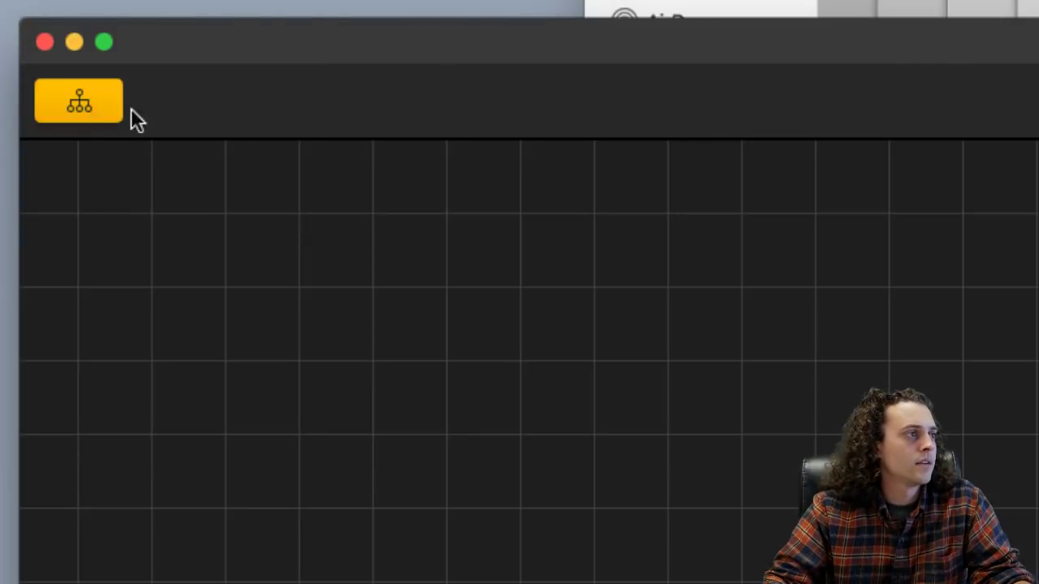
pyautogui.click(469, 295)
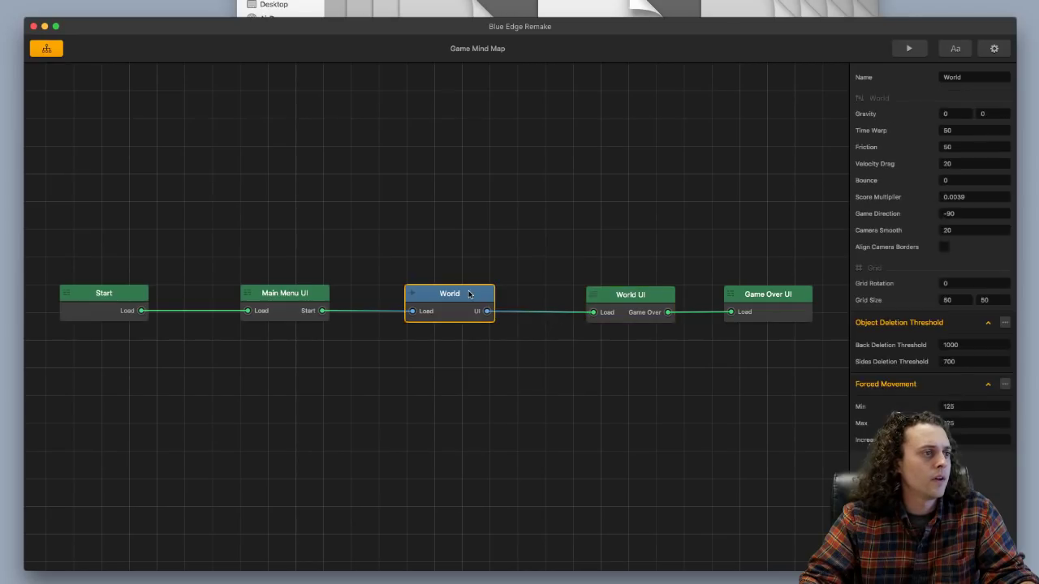
pyautogui.doubleClick(469, 295)
pyautogui.click(862, 52)
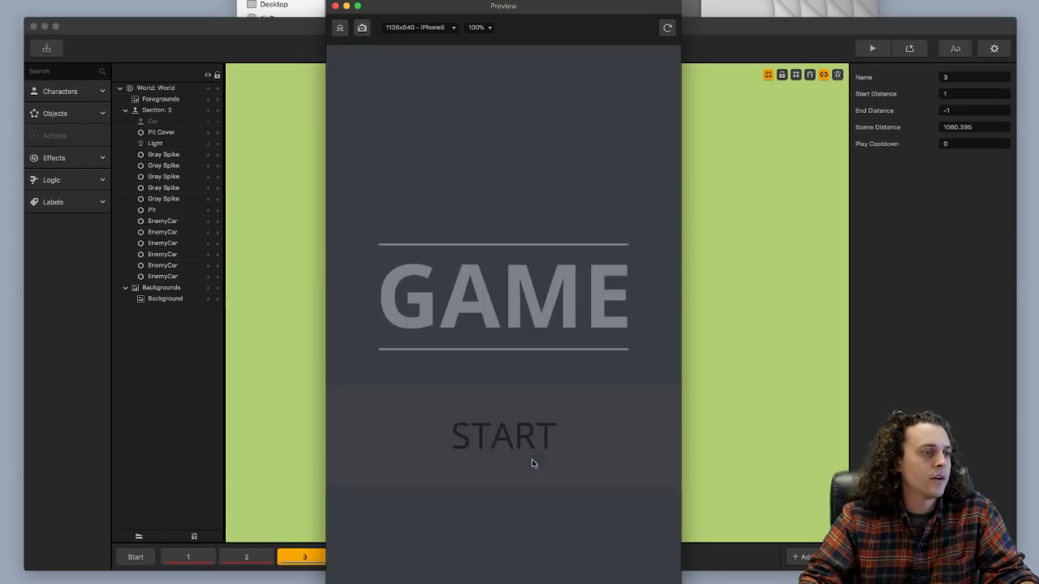
pyautogui.click(531, 460)
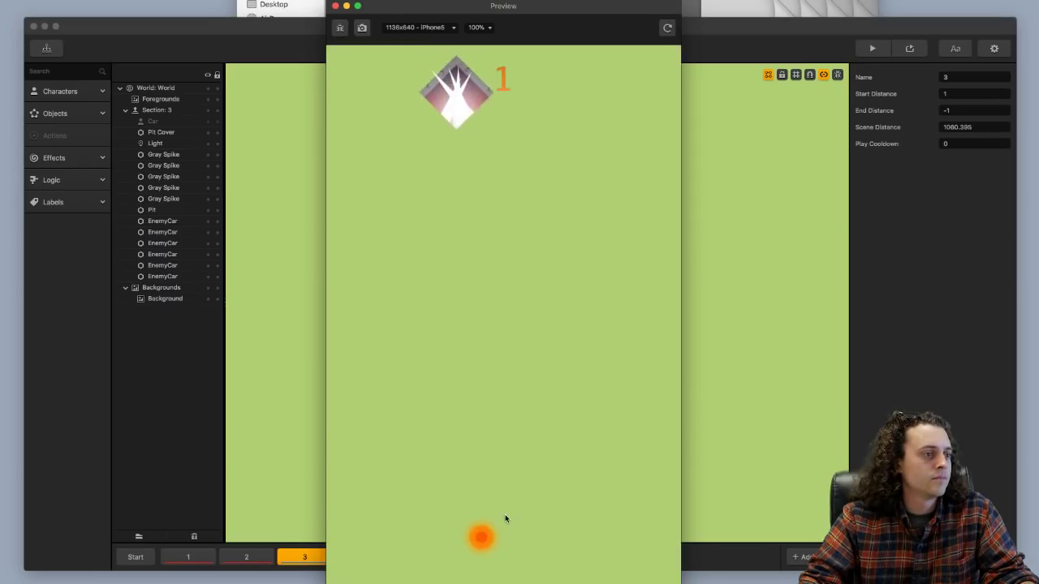
pyautogui.moveTo(560, 520)
pyautogui.mouseDown()
pyautogui.moveTo(517, 533)
pyautogui.moveTo(559, 533)
pyautogui.moveTo(524, 533)
pyautogui.moveTo(549, 532)
pyautogui.mouseUp()
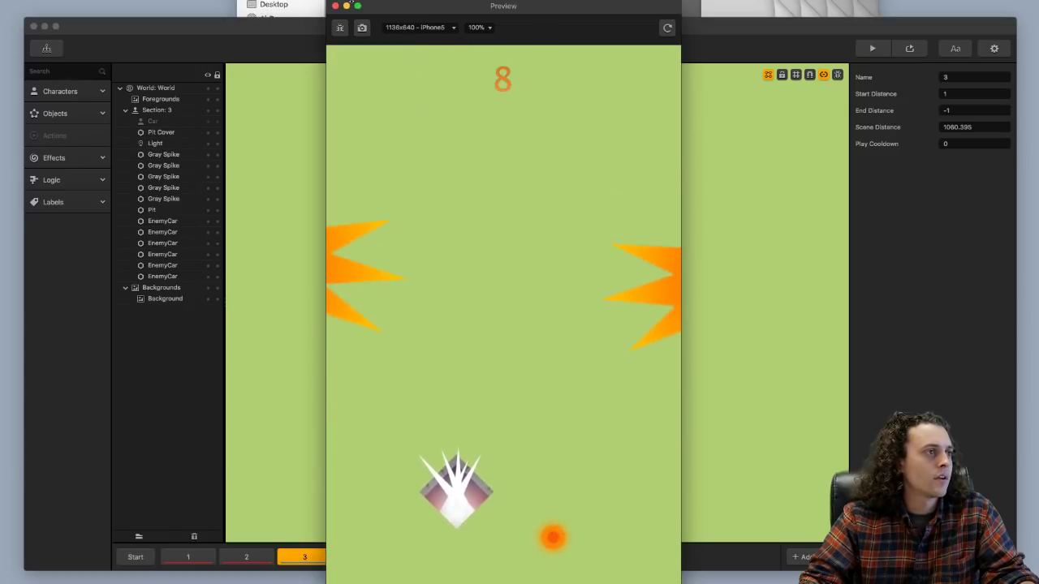
# Close the preview, open World UI and enlarge the score label to a scale of about 1.52 by 1.446.
pyautogui.press('super+w')
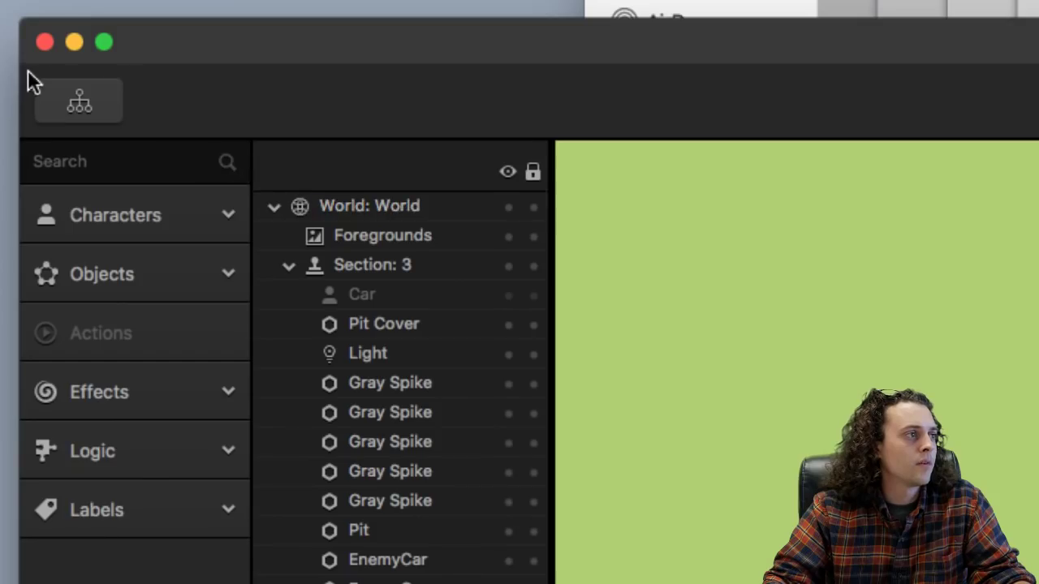
pyautogui.click(57, 95)
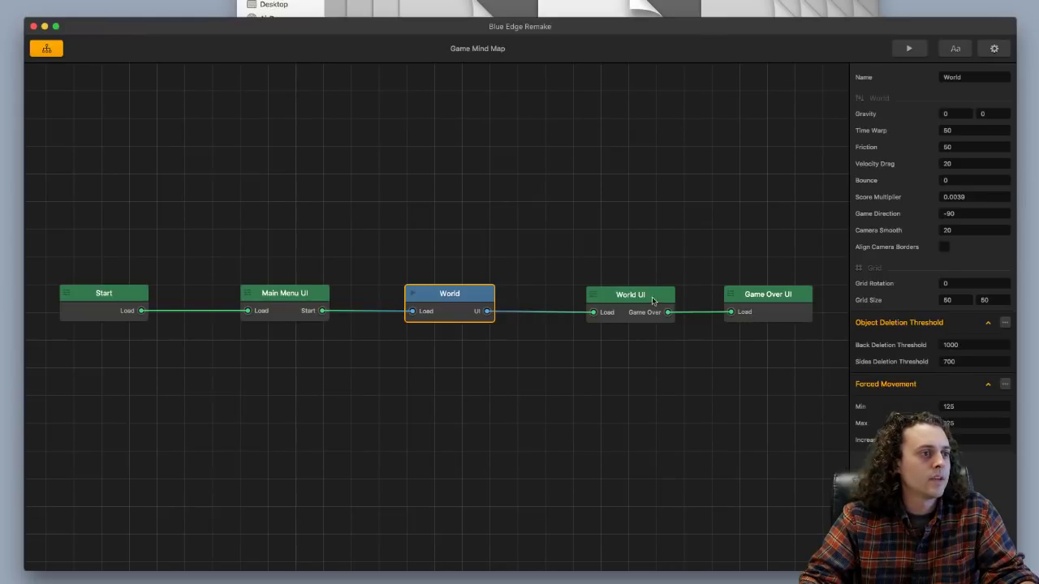
pyautogui.doubleClick(652, 301)
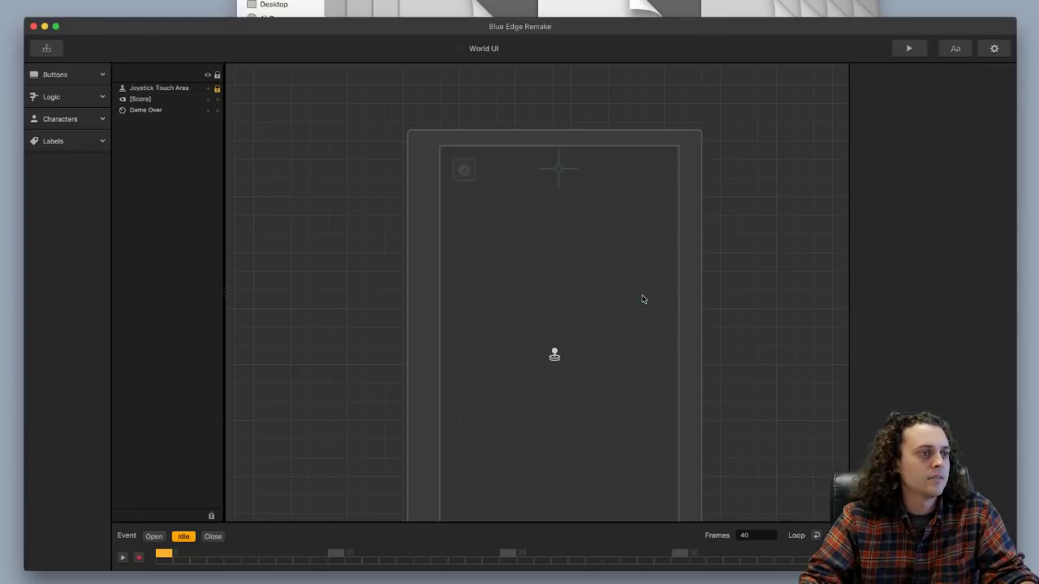
pyautogui.click(561, 172)
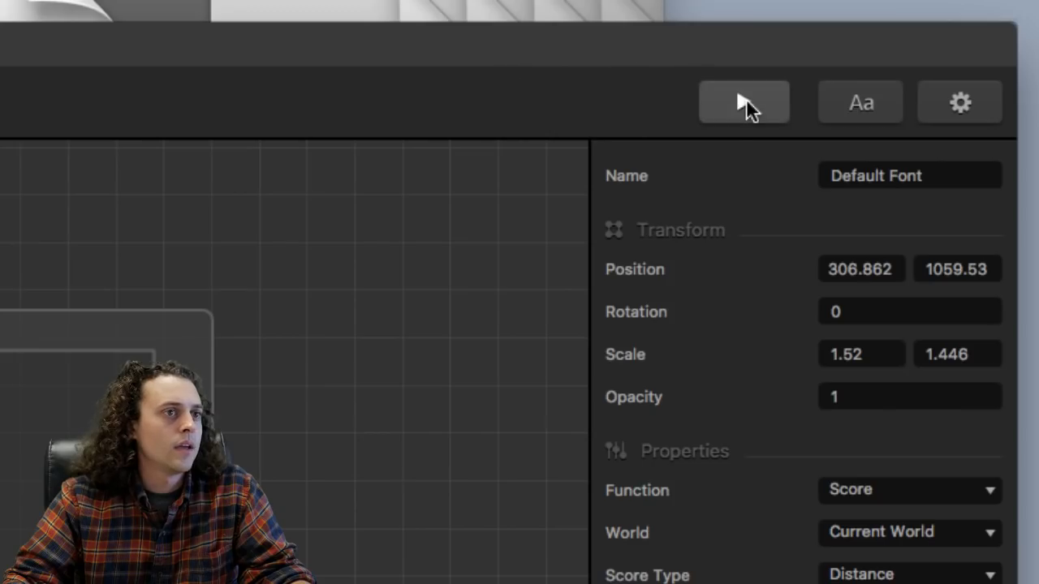
# Run the game in the preview from its start screen, steer the ball to check the enlarged score, and close the preview.
pyautogui.click(909, 48)
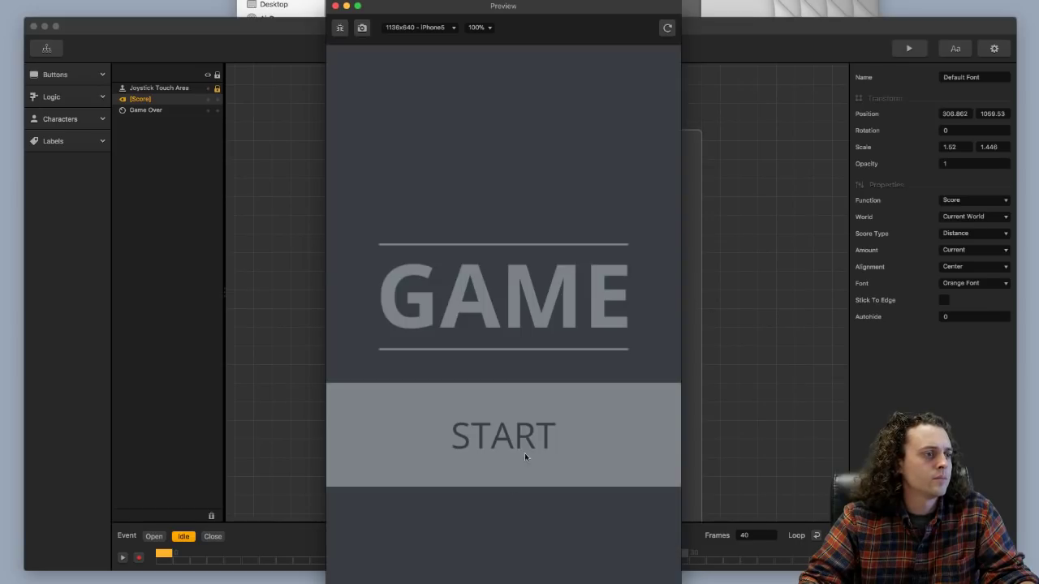
pyautogui.click(524, 455)
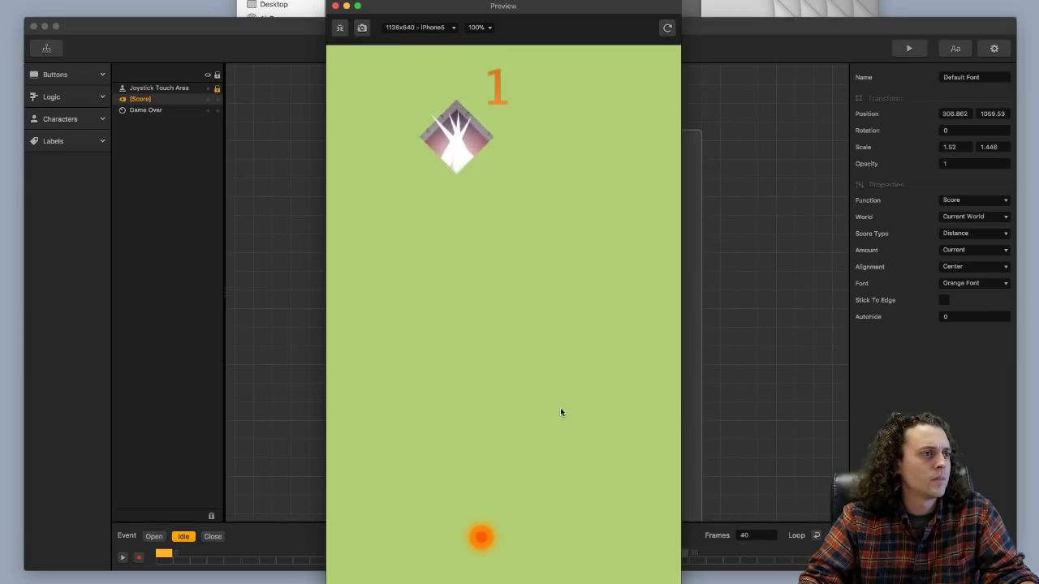
pyautogui.moveTo(485, 533); pyautogui.dragTo(494, 453)
pyautogui.moveTo(503, 531); pyautogui.dragTo(521, 533)
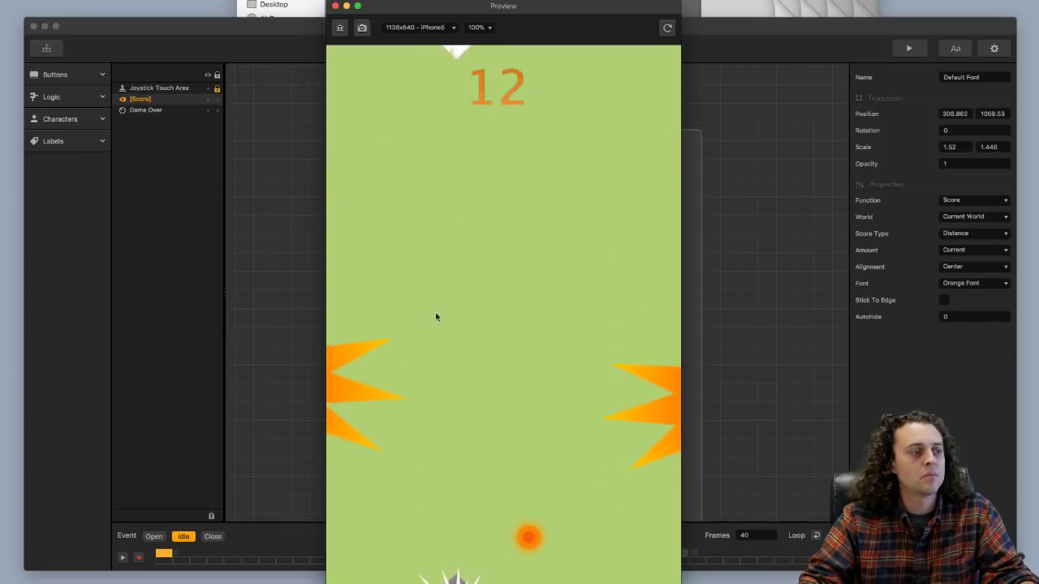
pyautogui.click(335, 6)
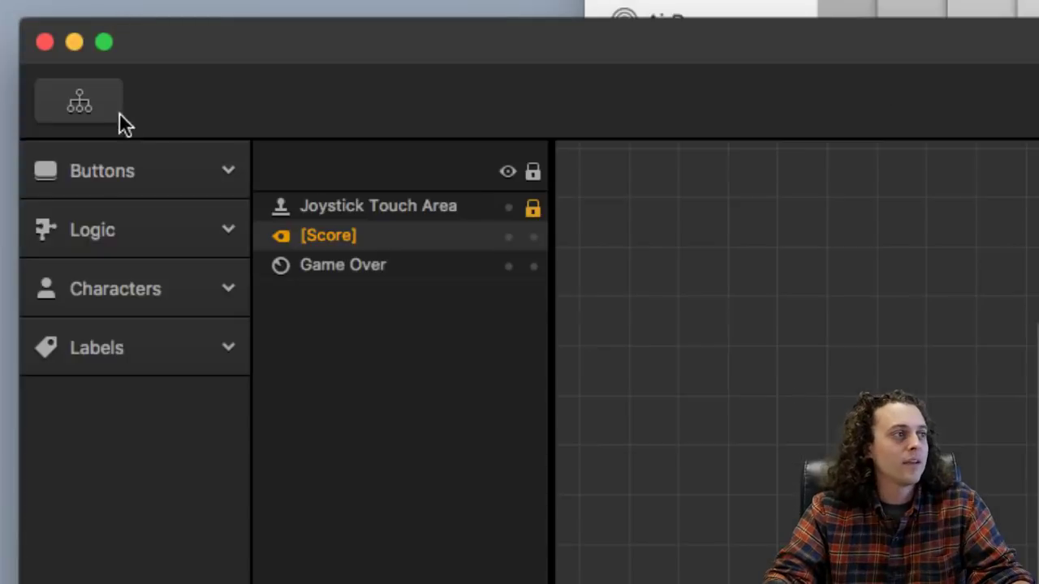
# Open the World scene from the mind map and rename the Car character to Ball.
pyautogui.click(57, 52)
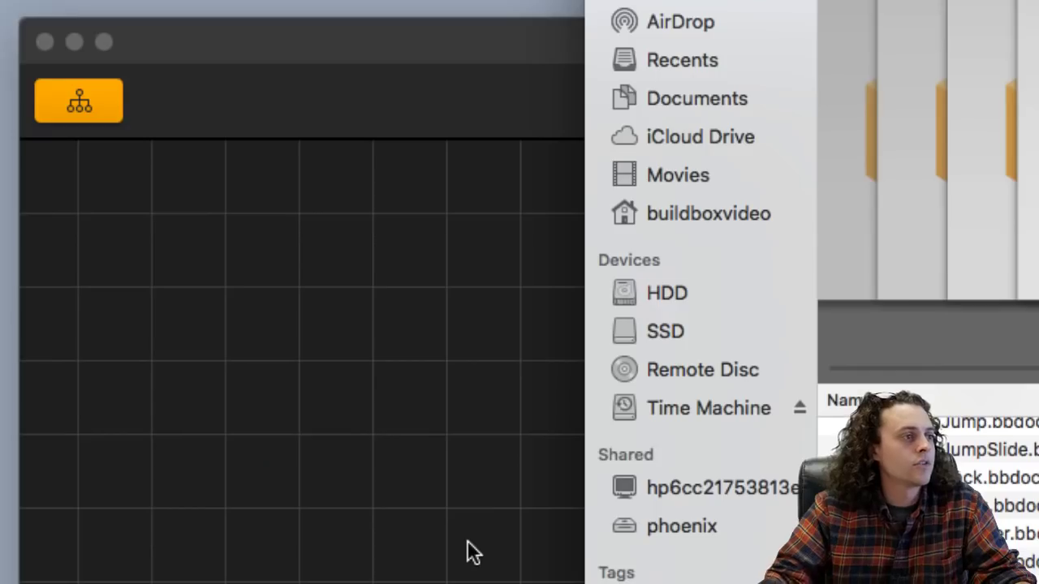
pyautogui.press('Escape')
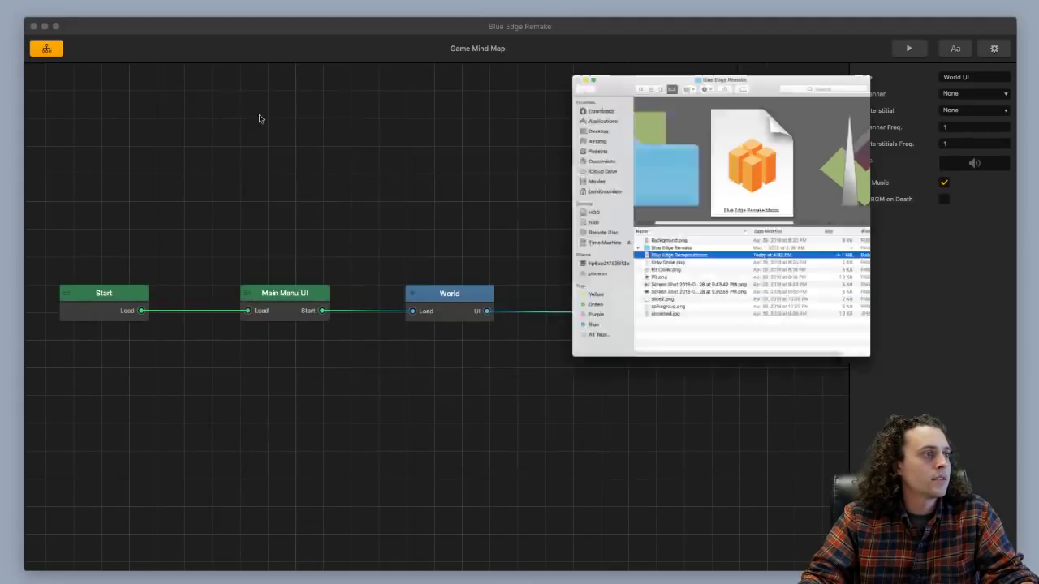
pyautogui.press('Escape')
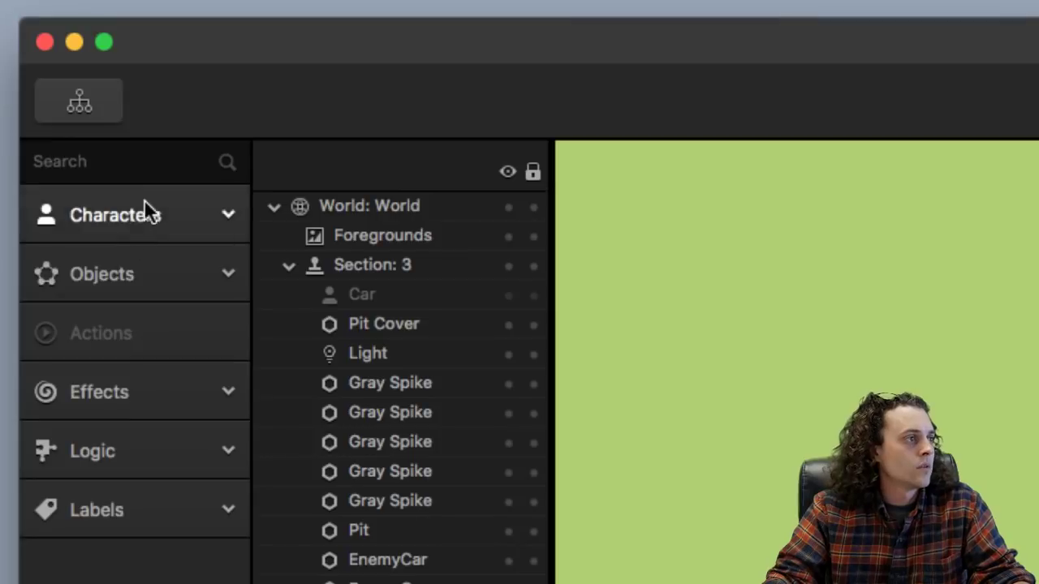
pyautogui.click(72, 89)
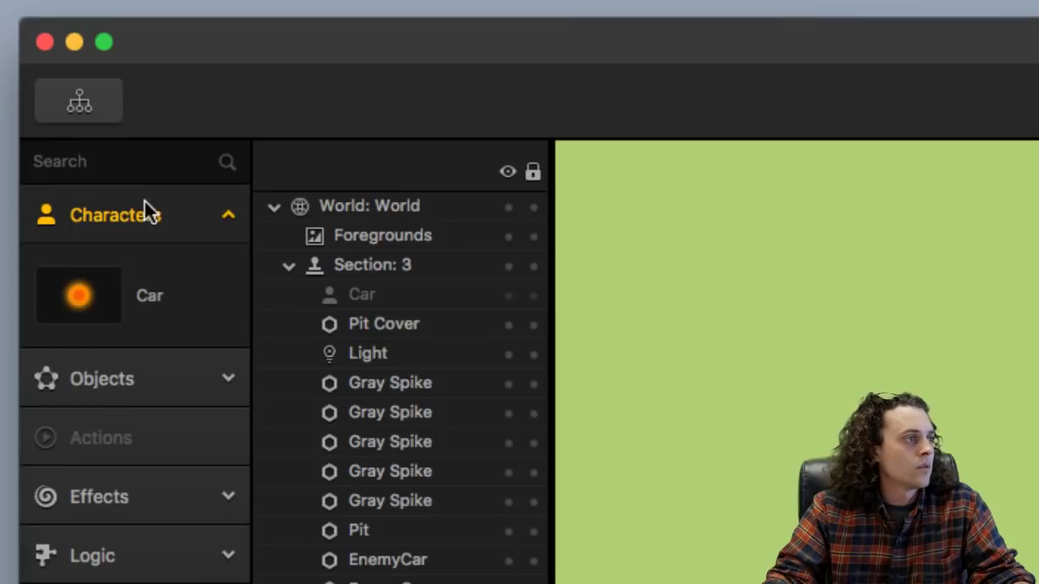
pyautogui.click(148, 299)
pyautogui.click(853, 177)
pyautogui.doubleClick(870, 177)
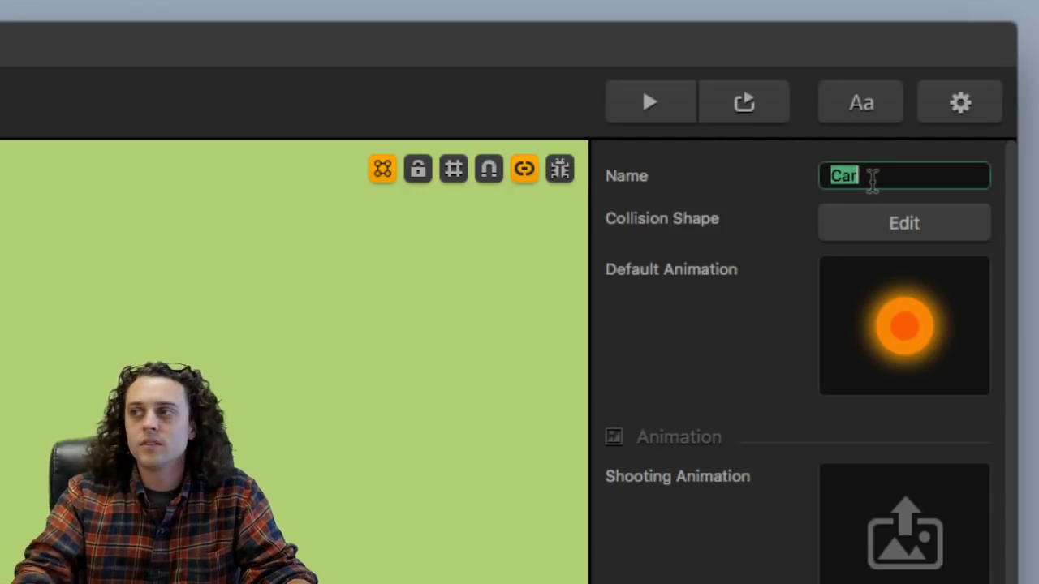
pyautogui.write('Ball')
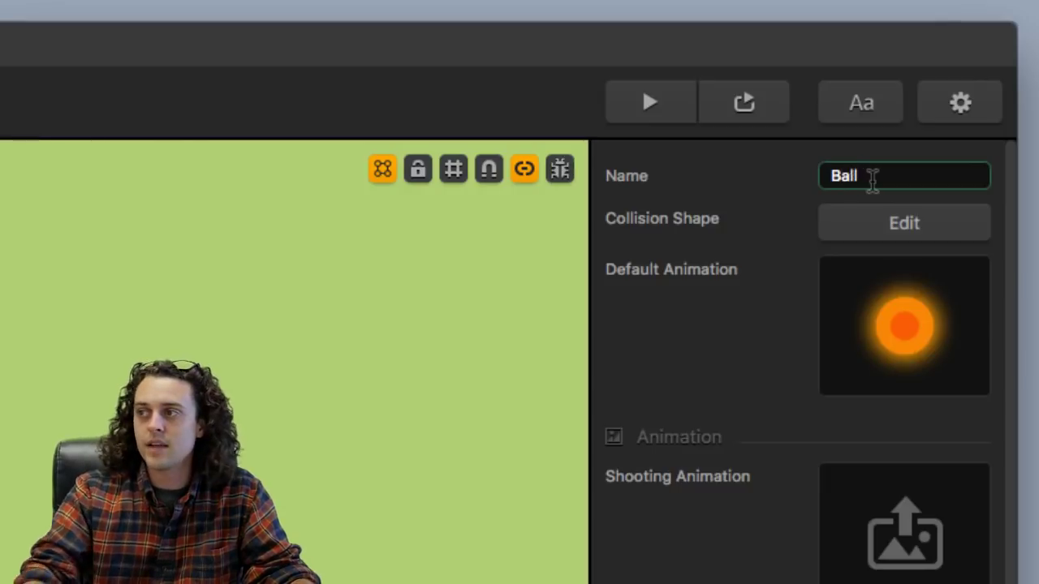
pyautogui.press('Return')
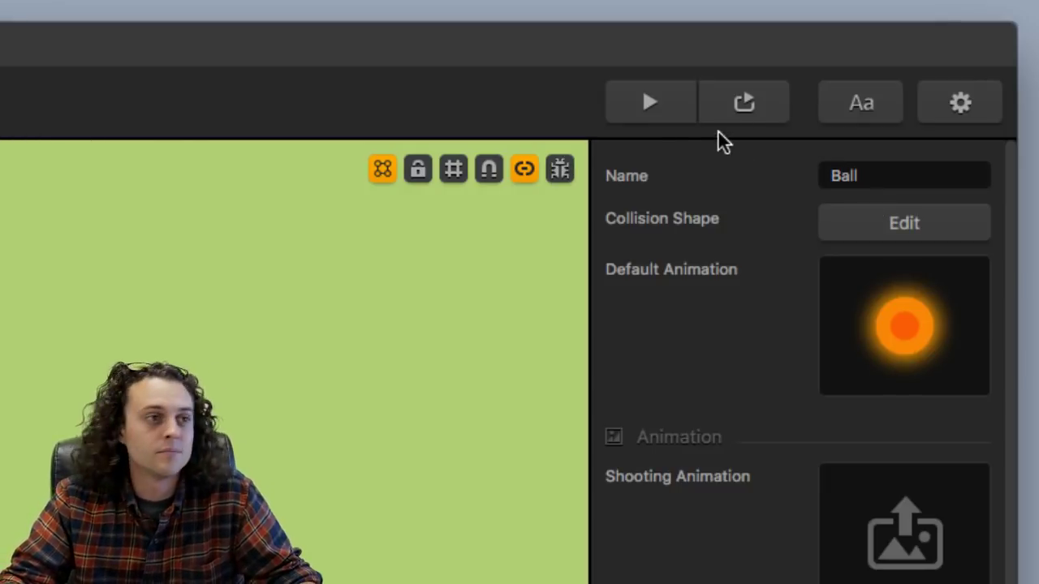
# Add a Particle effect centred on the ball in Ball's default animation and order it beneath the Orange Ball layer.
pyautogui.moveTo(877, 262)
pyautogui.click(927, 280)
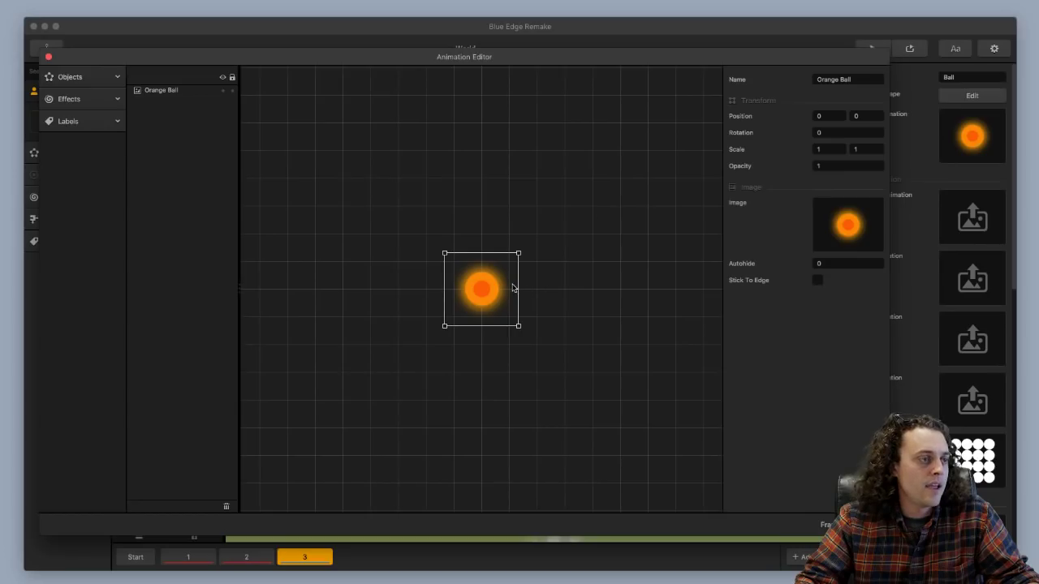
pyautogui.scroll(5, 513, 288)
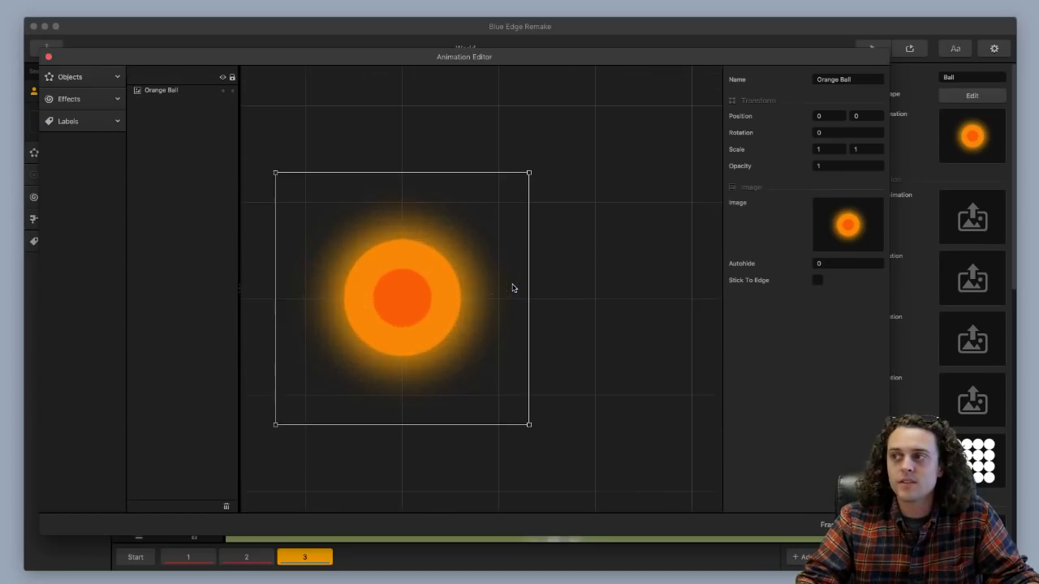
pyautogui.hscroll(-3, 527, 299)
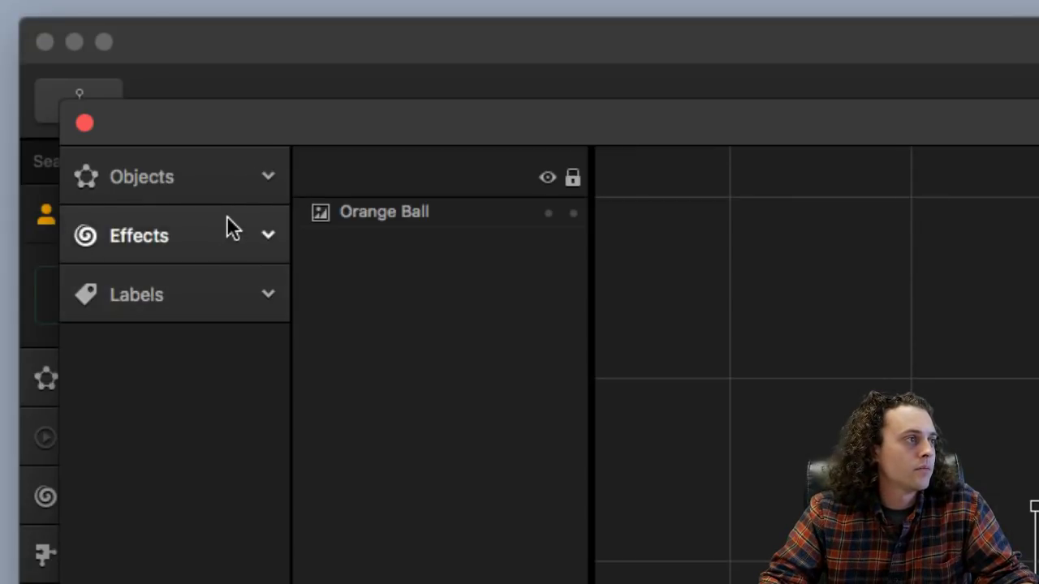
pyautogui.click(226, 233)
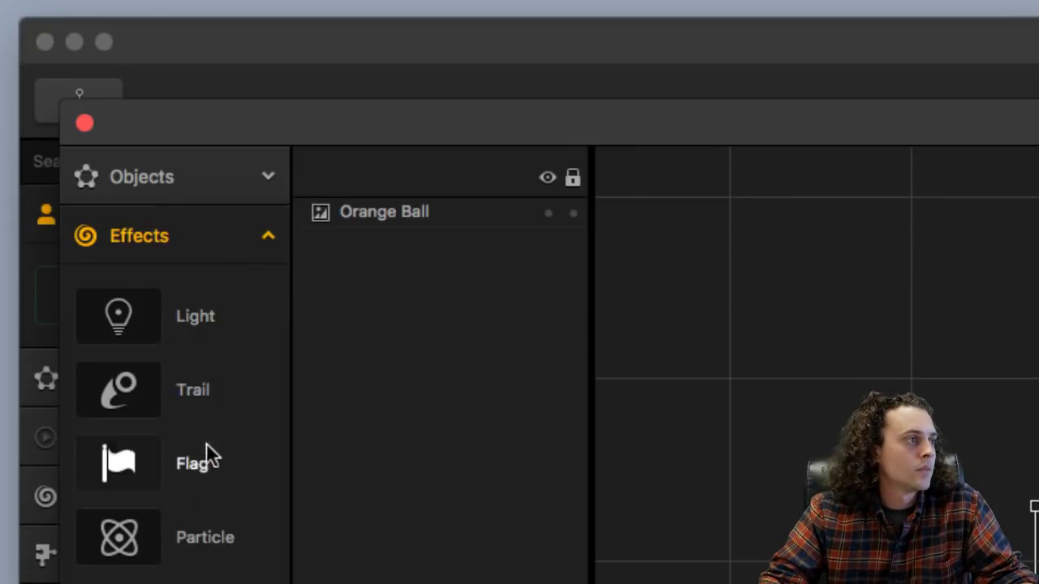
pyautogui.moveTo(199, 557); pyautogui.dragTo(505, 298)
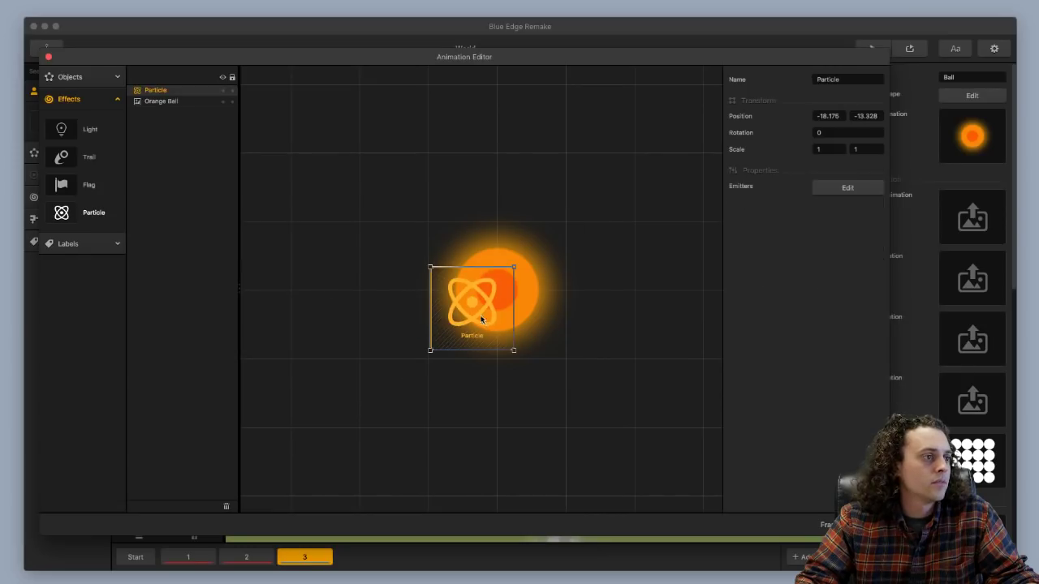
pyautogui.click(92, 91)
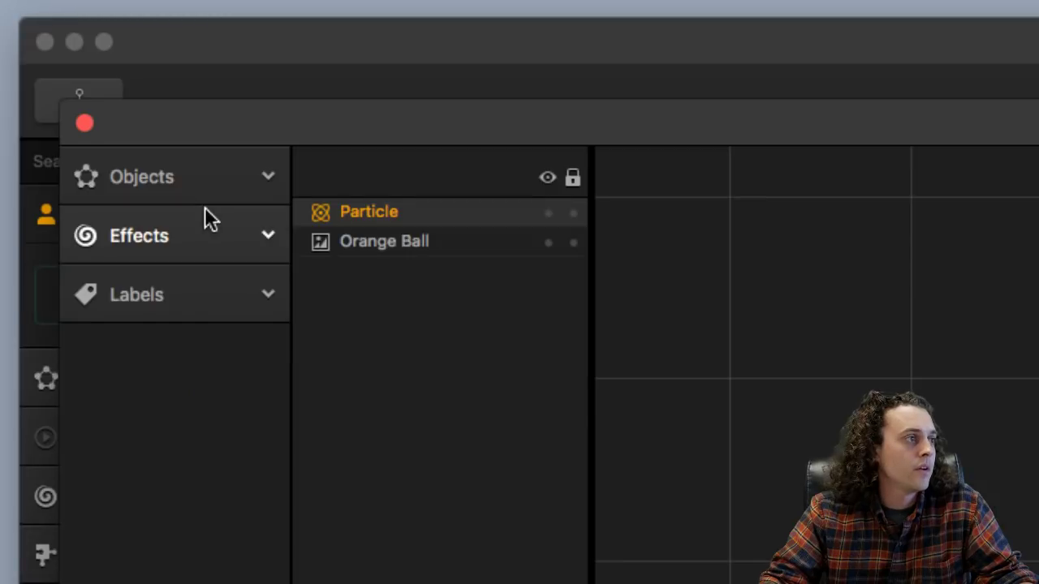
pyautogui.moveTo(373, 211); pyautogui.dragTo(385, 316)
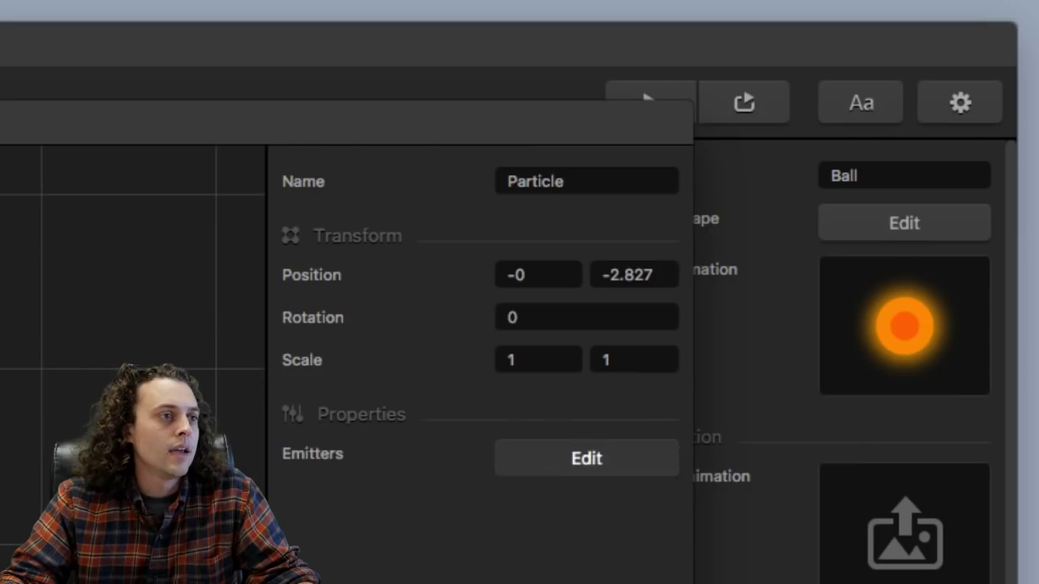
# Open the particle's emitters for editing and move the emitter up to a position of about 5.1, 38.6.
pyautogui.click(835, 190)
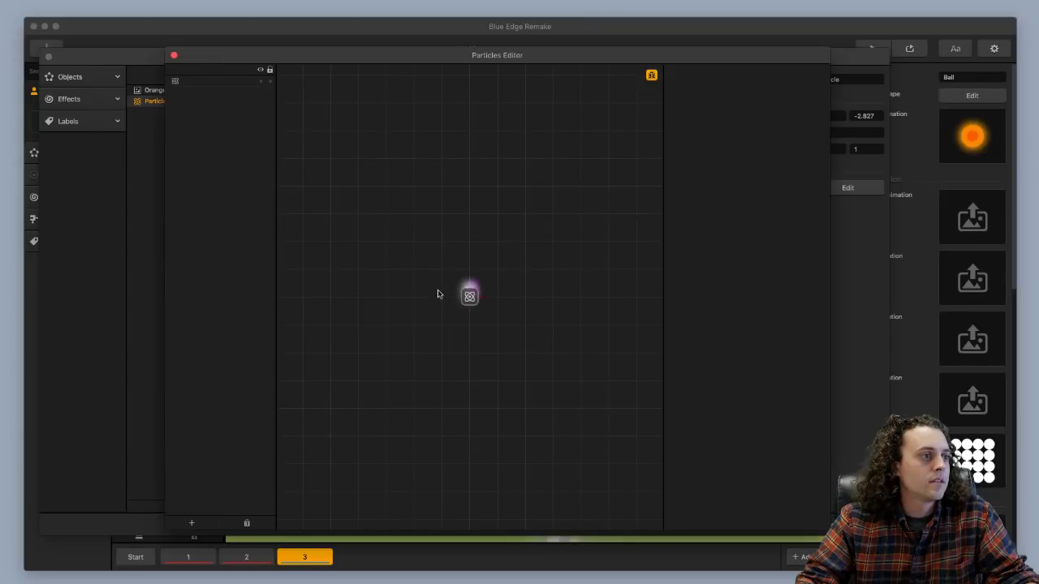
pyautogui.click(469, 297)
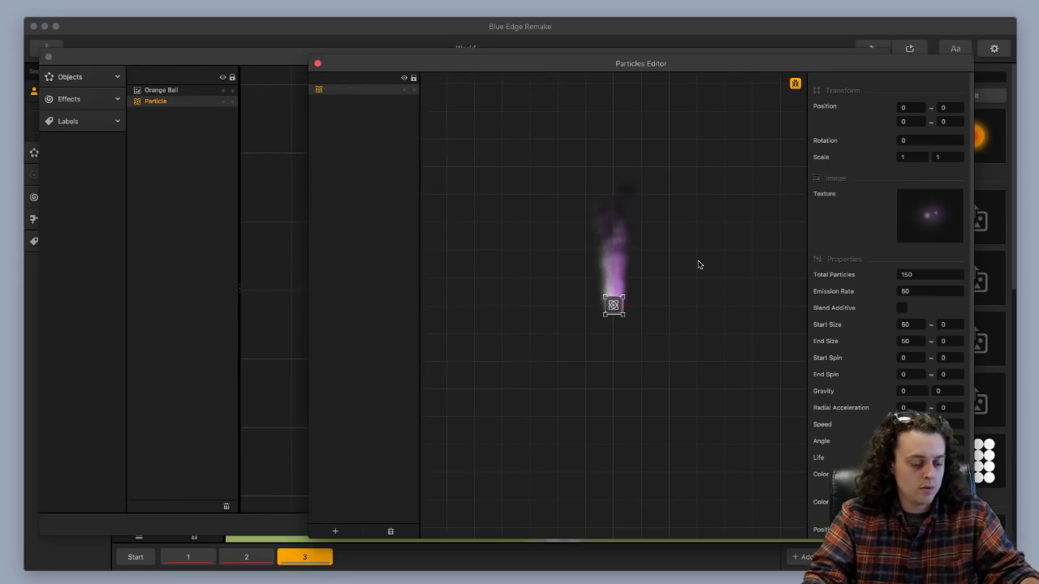
pyautogui.scroll(3, 699, 264)
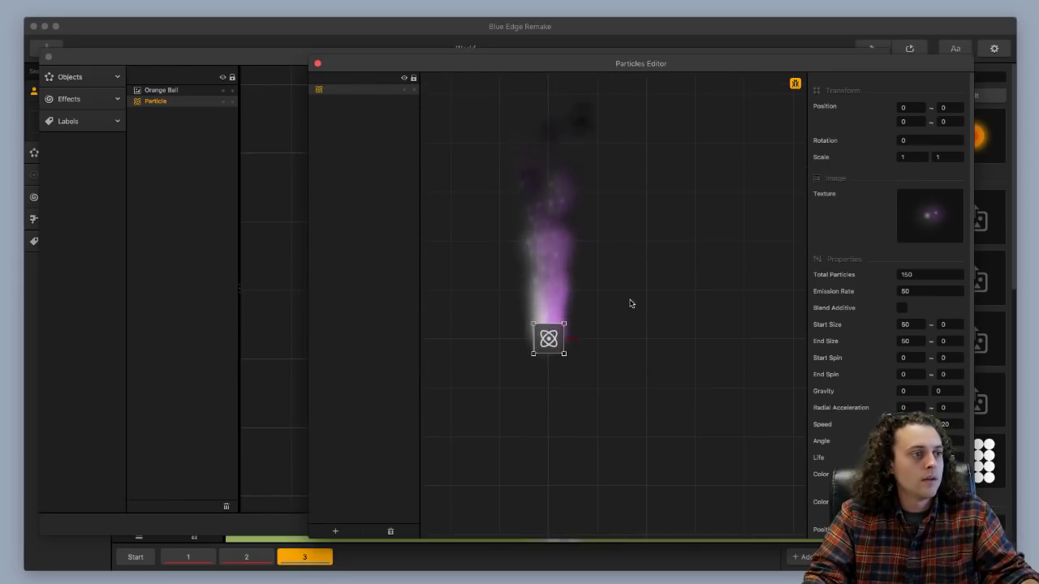
pyautogui.click(628, 322)
pyautogui.moveTo(607, 333); pyautogui.dragTo(783, 453)
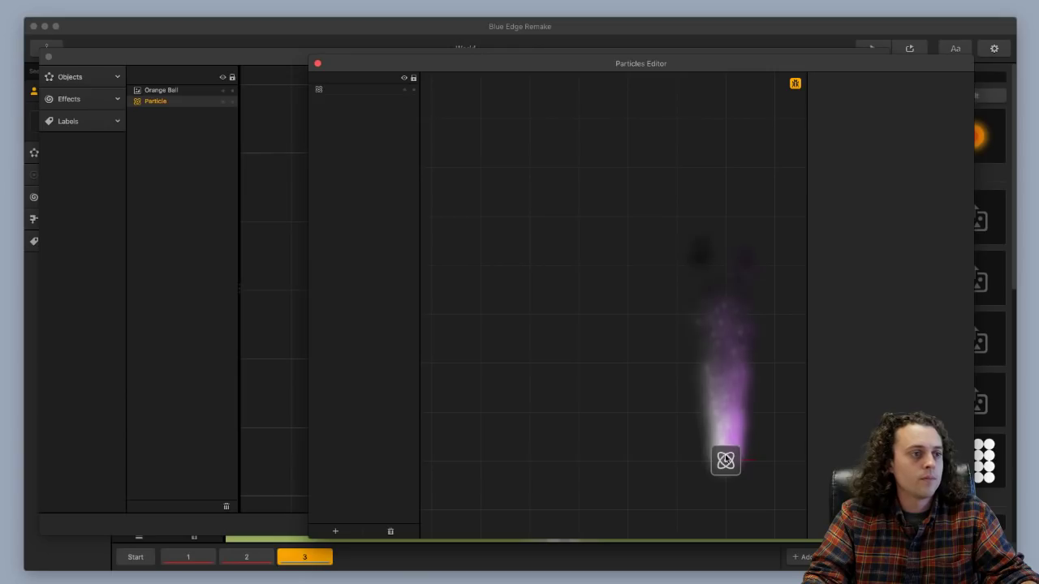
pyautogui.click(724, 459)
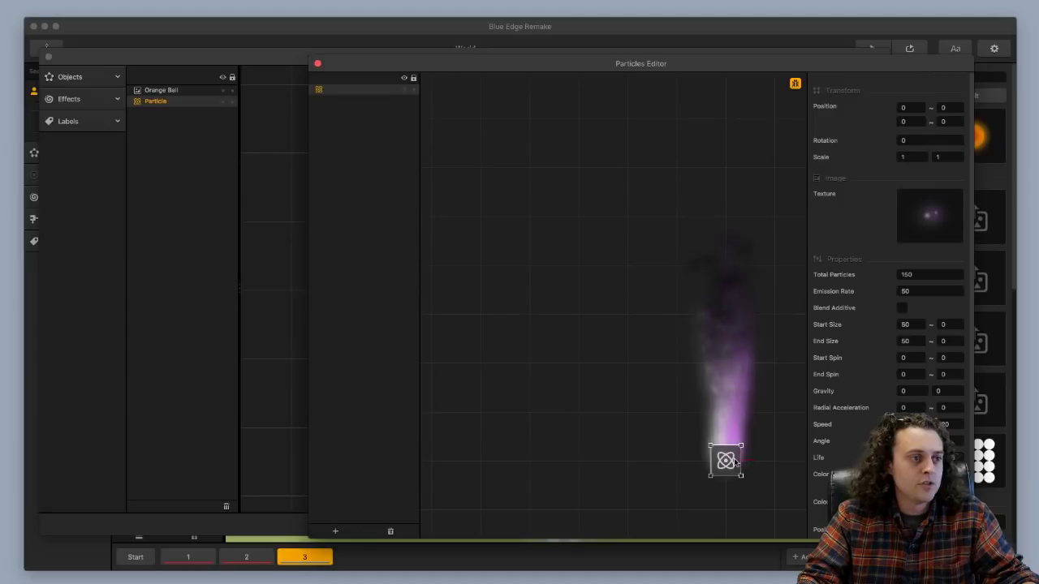
pyautogui.moveTo(727, 460); pyautogui.dragTo(735, 426)
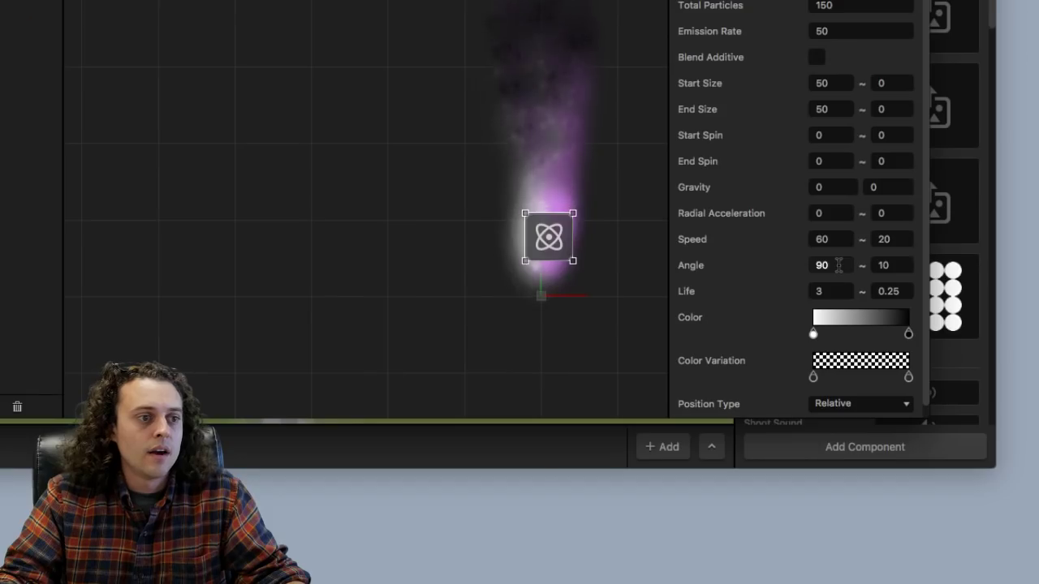
# Set the emitter's base Angle to -90 so the particles stream downward.
pyautogui.click(904, 441)
pyautogui.write('-90')
pyautogui.press('Tab')
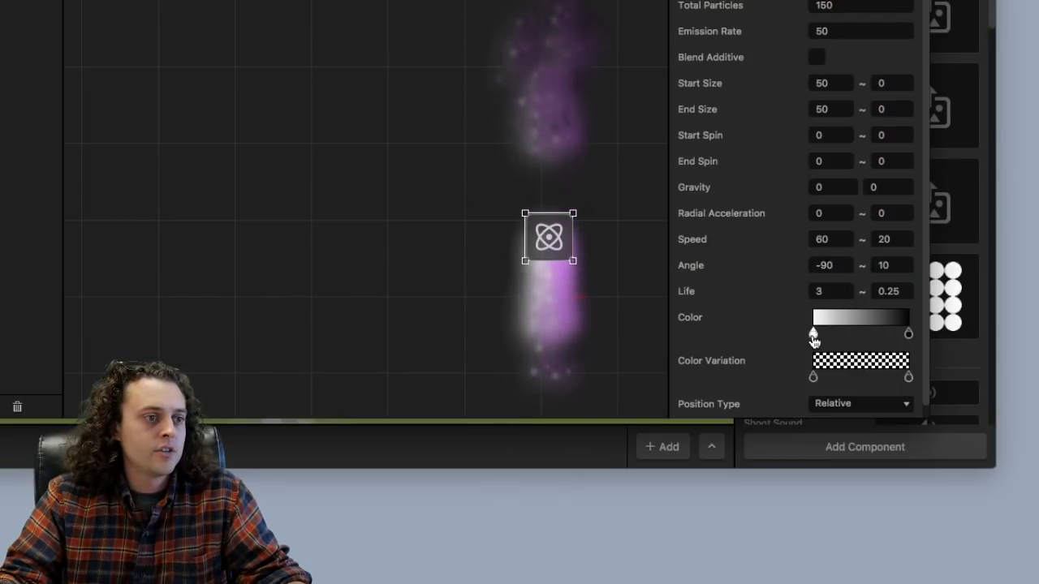
# Change the start colour of the emitter's Color gradient to orange at 100% opacity.
pyautogui.click(813, 334)
pyautogui.moveTo(434, 105); pyautogui.dragTo(475, 136)
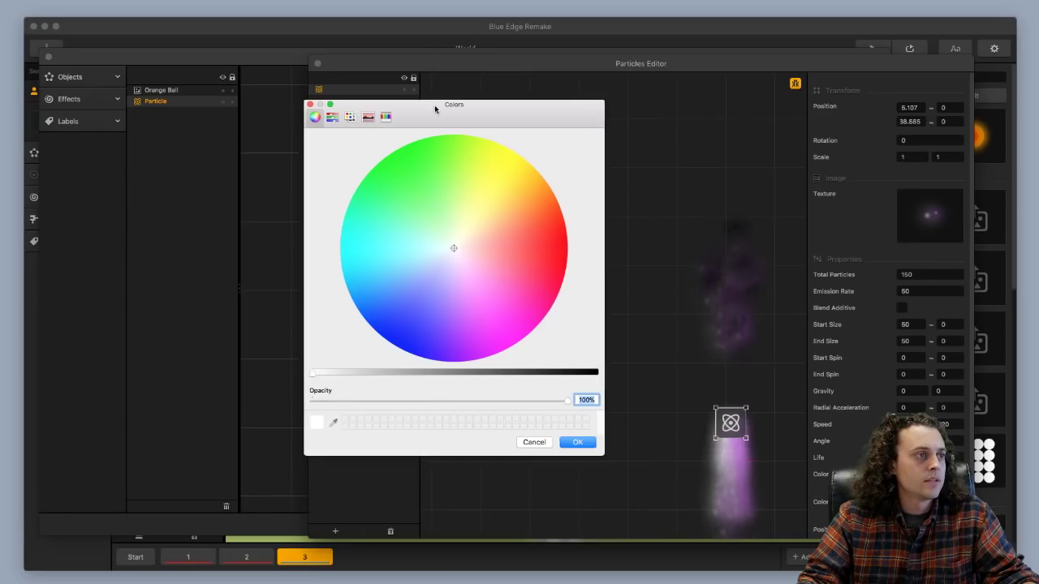
pyautogui.moveTo(502, 277); pyautogui.dragTo(585, 217)
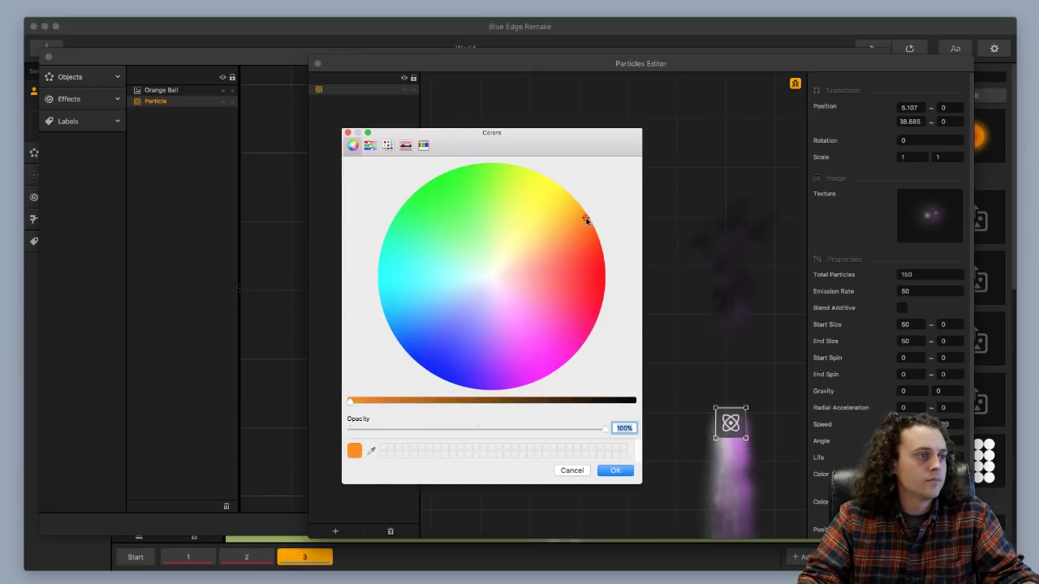
pyautogui.click(615, 471)
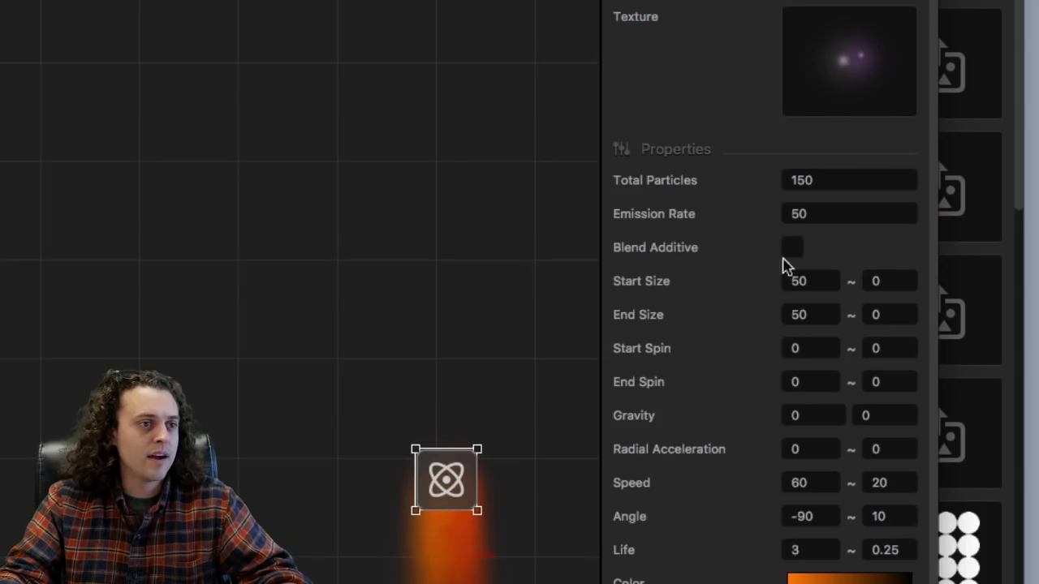
# Enable Blend Additive on the emitter and set its Emission Rate to 90.
pyautogui.click(791, 248)
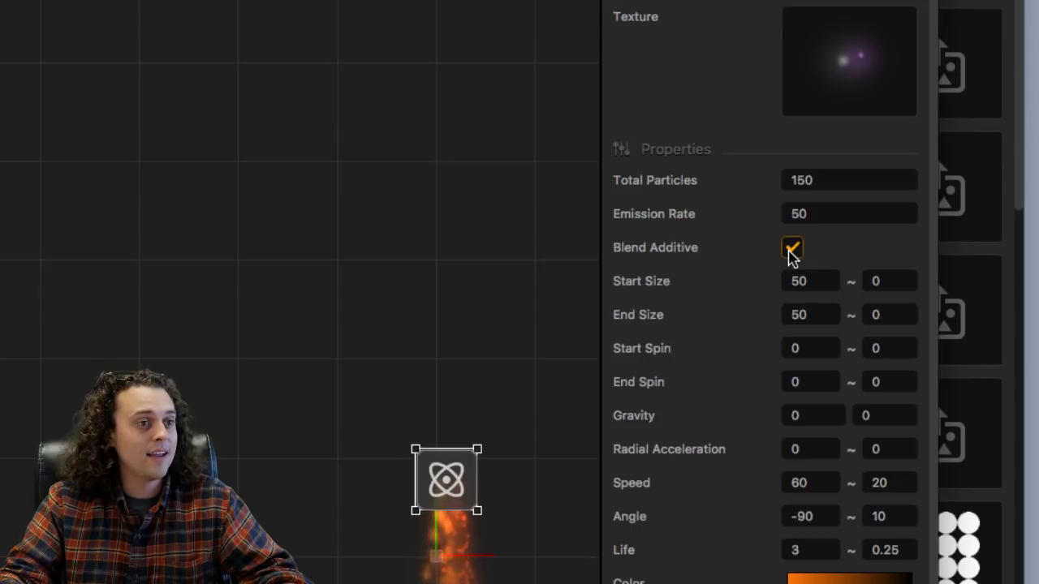
pyautogui.click(803, 216)
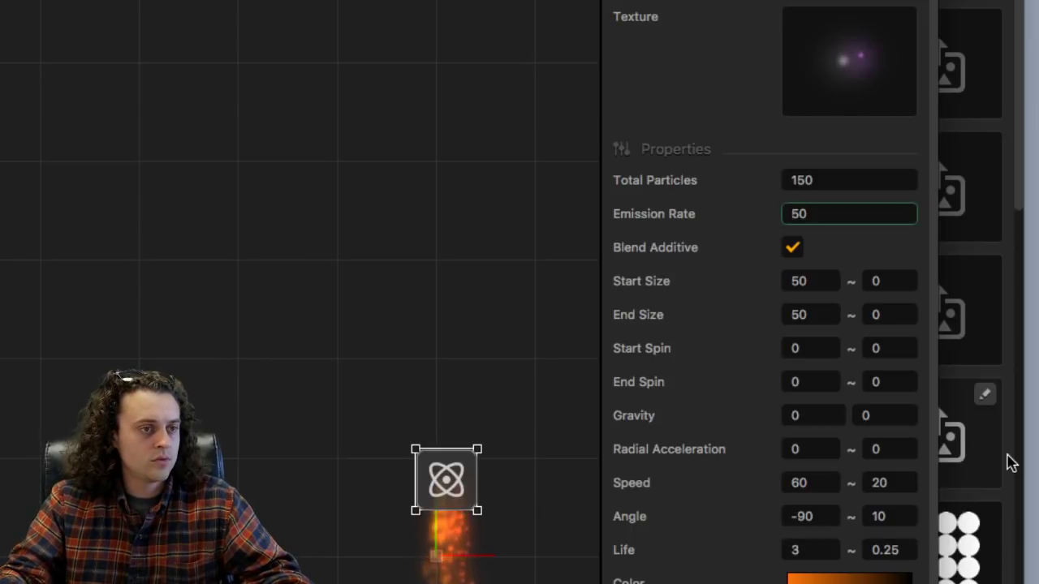
pyautogui.press('BackSpace')
pyautogui.write('9')
pyautogui.press('Return')
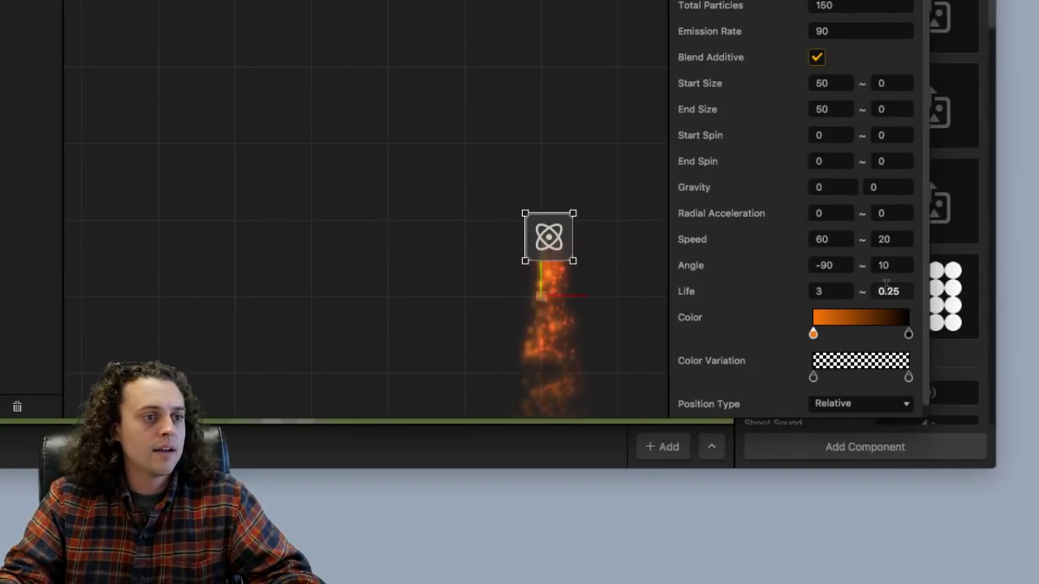
# Set the emitter's base Speed to 90 and its Angle variation to 15.
pyautogui.click(835, 237)
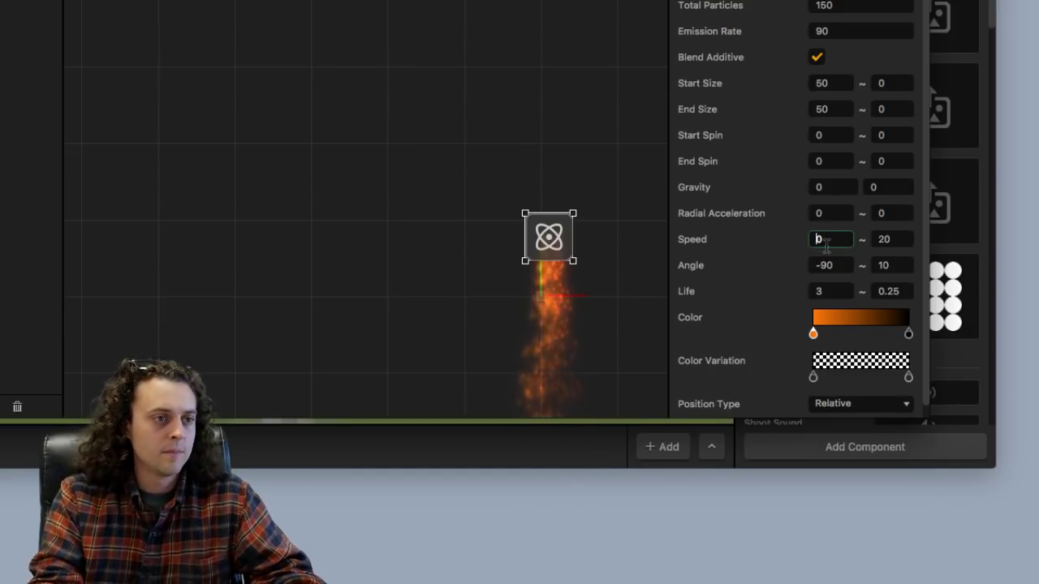
pyautogui.press('Tab')
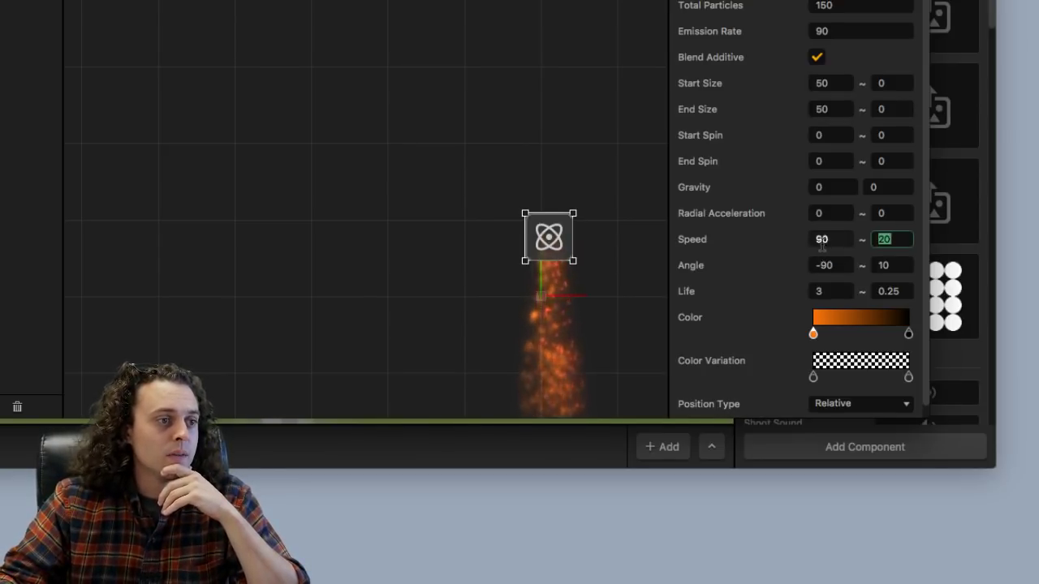
pyautogui.click(873, 266)
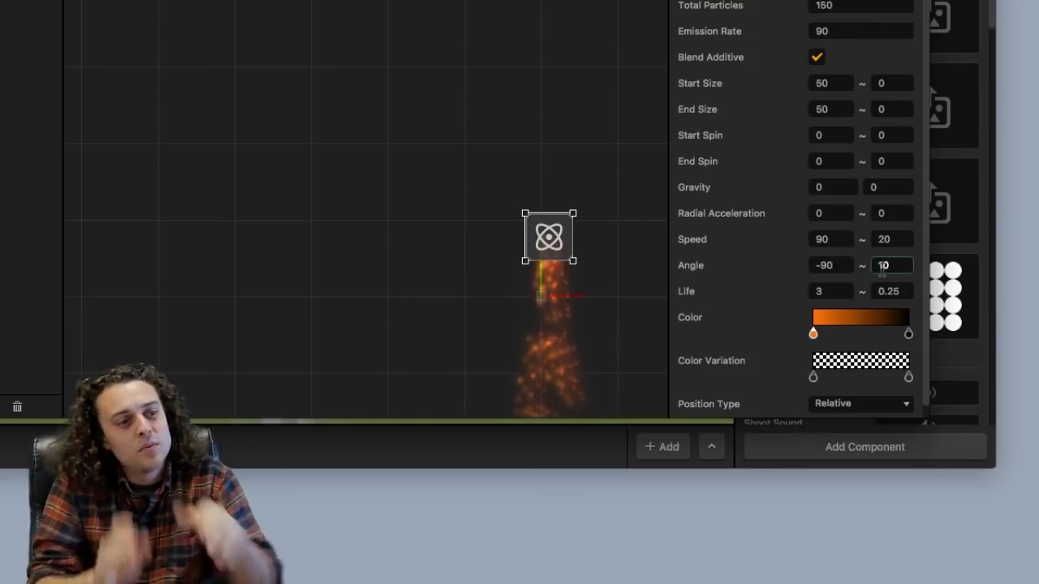
pyautogui.write('15')
pyautogui.press('Tab')
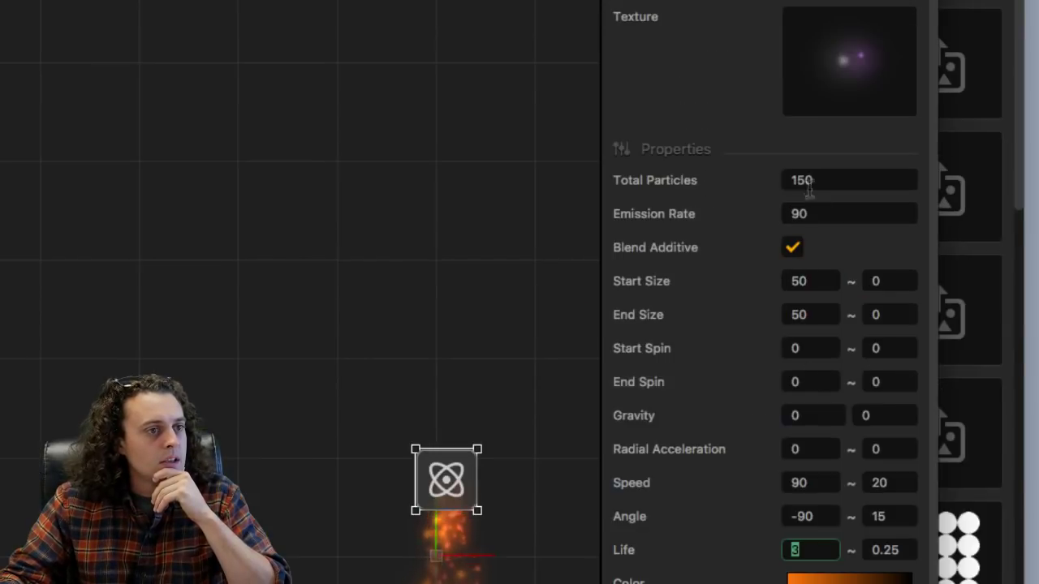
# Set the emitter's Total Particles to 200, keeping the Emission Rate at 90.
pyautogui.click(828, 3)
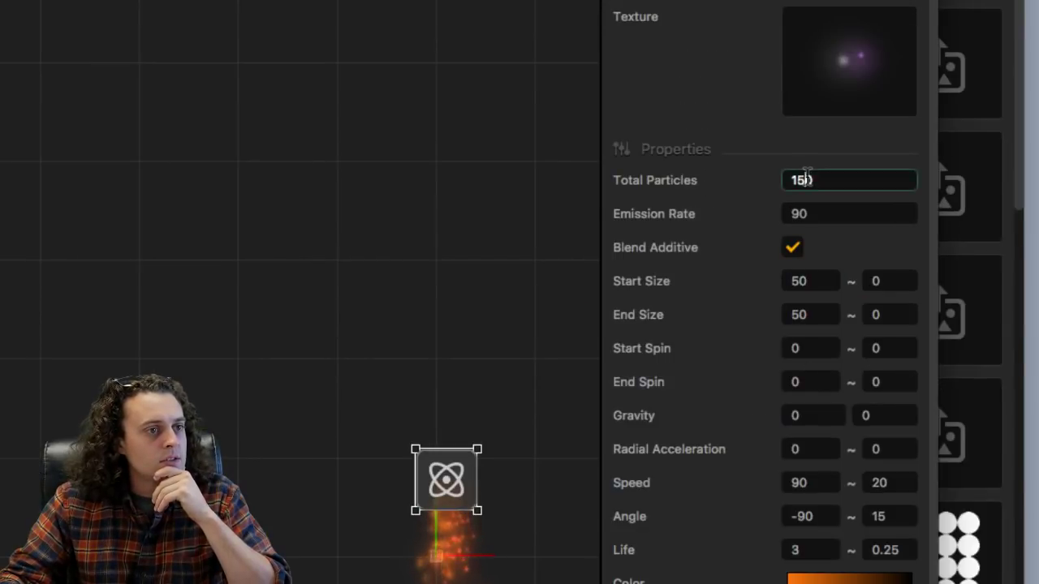
pyautogui.press('BackSpace')
pyautogui.write('2000')
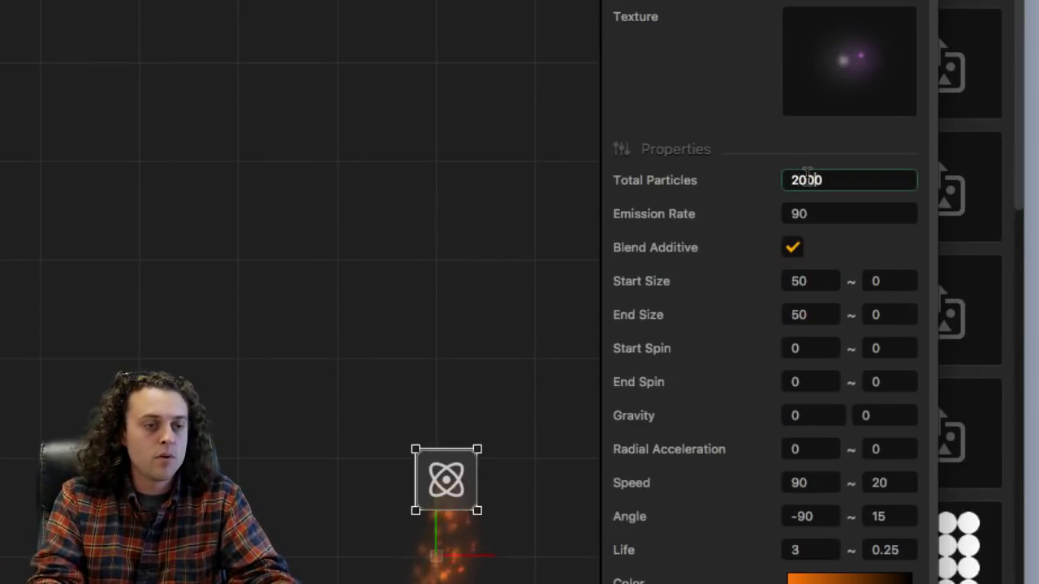
pyautogui.press('Tab')
pyautogui.click(808, 178)
pyautogui.press('BackSpace')
pyautogui.press('Tab')
pyautogui.click(818, 213)
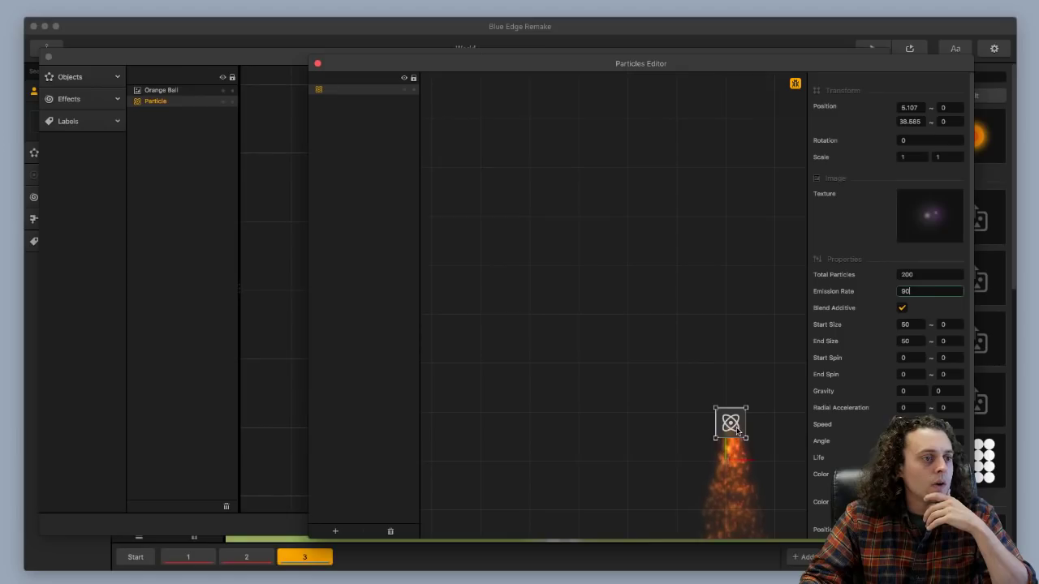
# Move the particle emitter down near the origin, to a position of about 5.7, 5.7.
pyautogui.moveTo(735, 431); pyautogui.dragTo(735, 461)
pyautogui.click(725, 327)
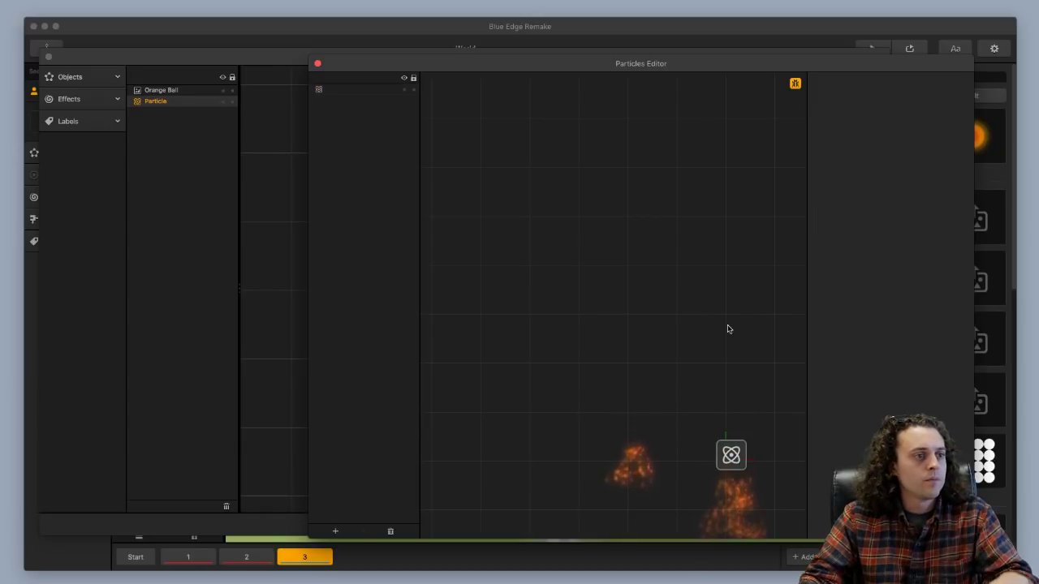
pyautogui.moveTo(714, 308); pyautogui.dragTo(676, 241)
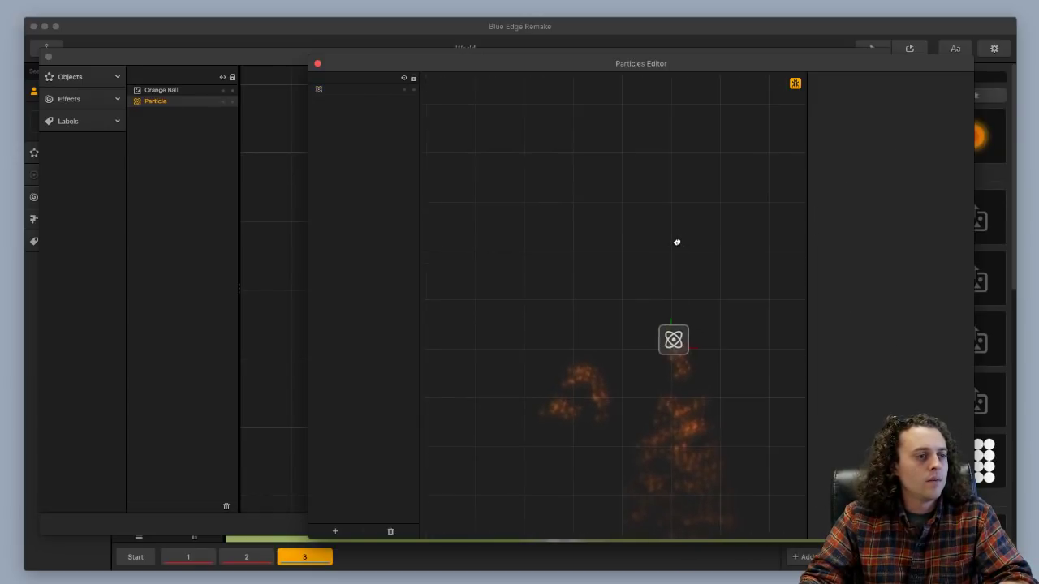
pyautogui.click(671, 341)
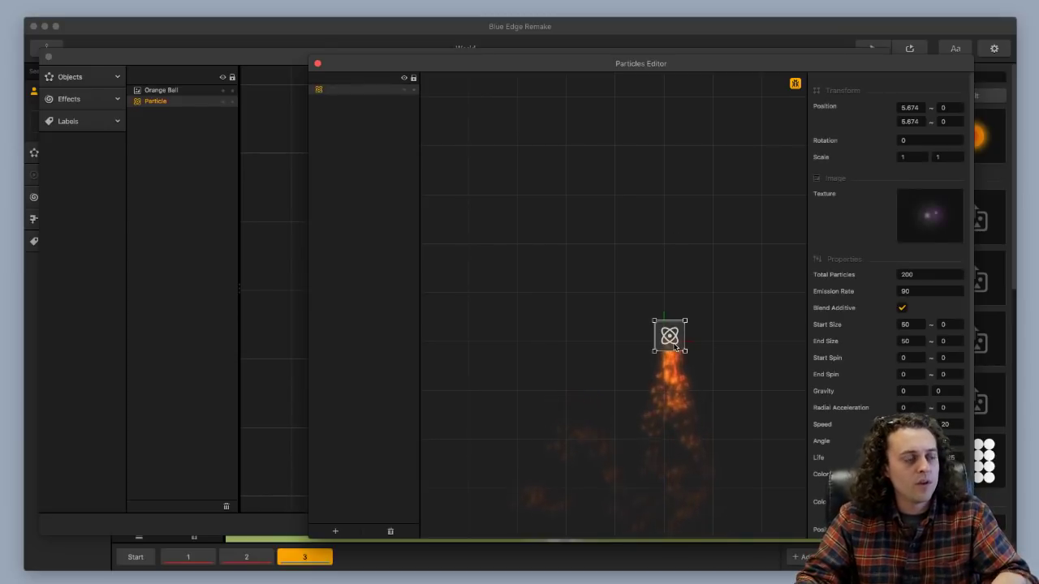
# Close the Particles Editor and the Animation Editor and save the project.
pyautogui.click(317, 65)
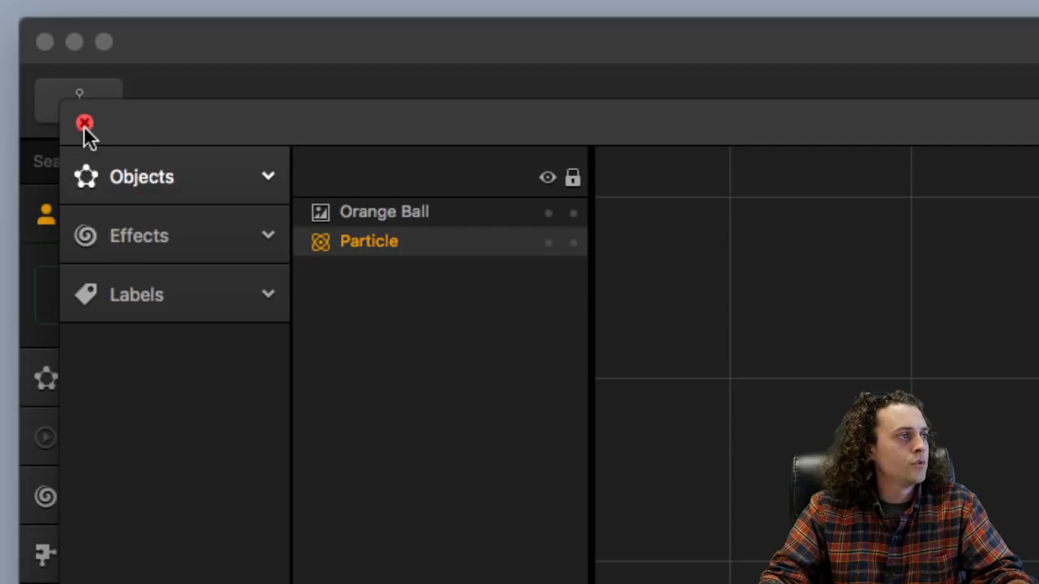
pyautogui.click(85, 124)
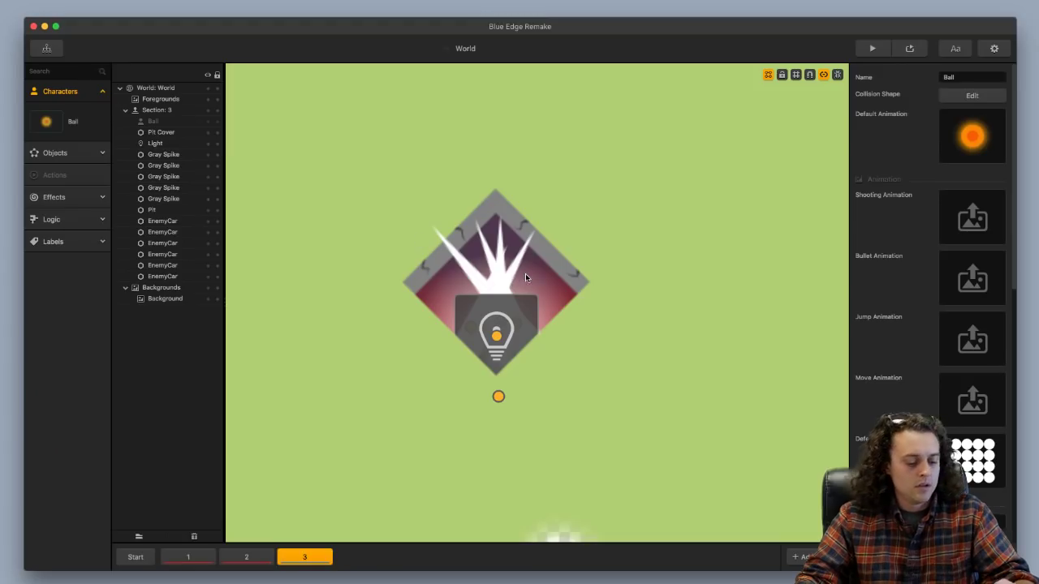
pyautogui.press('super+s')
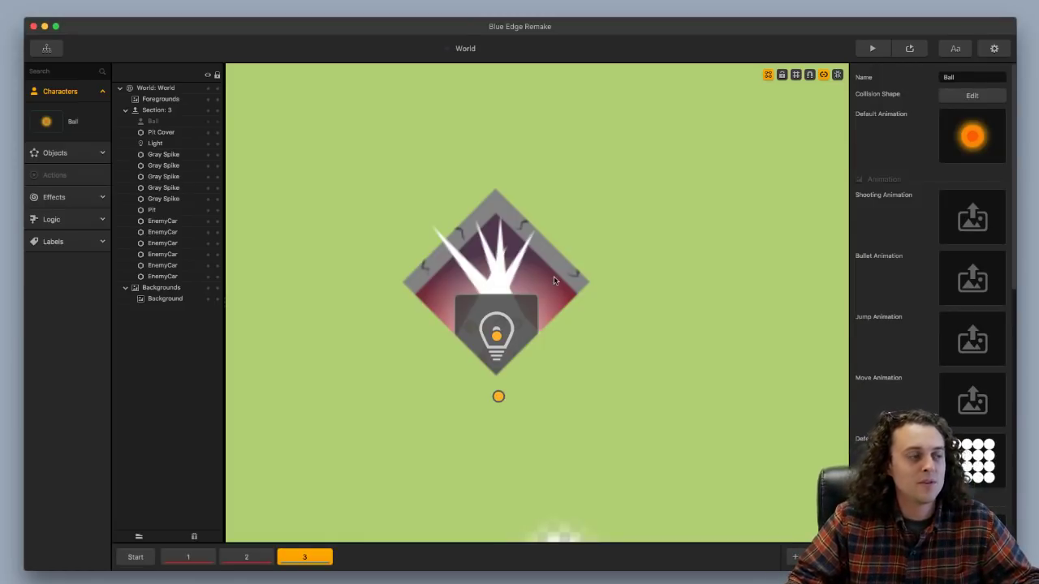
# Change the pit's Light colour to a slightly darkened crimson red and move the light down to about 235.8, 422.2.
pyautogui.click(515, 317)
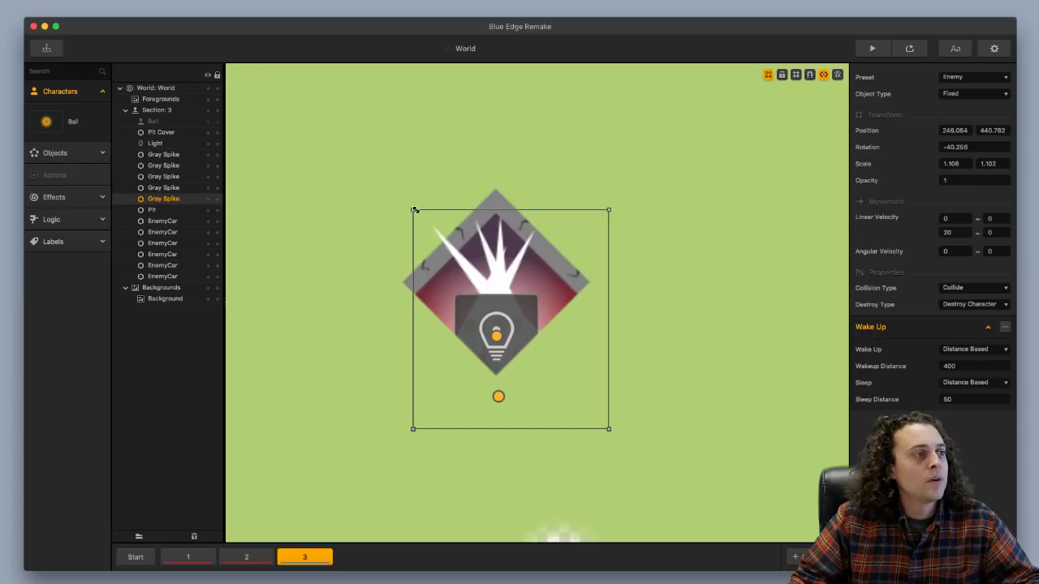
pyautogui.click(481, 313)
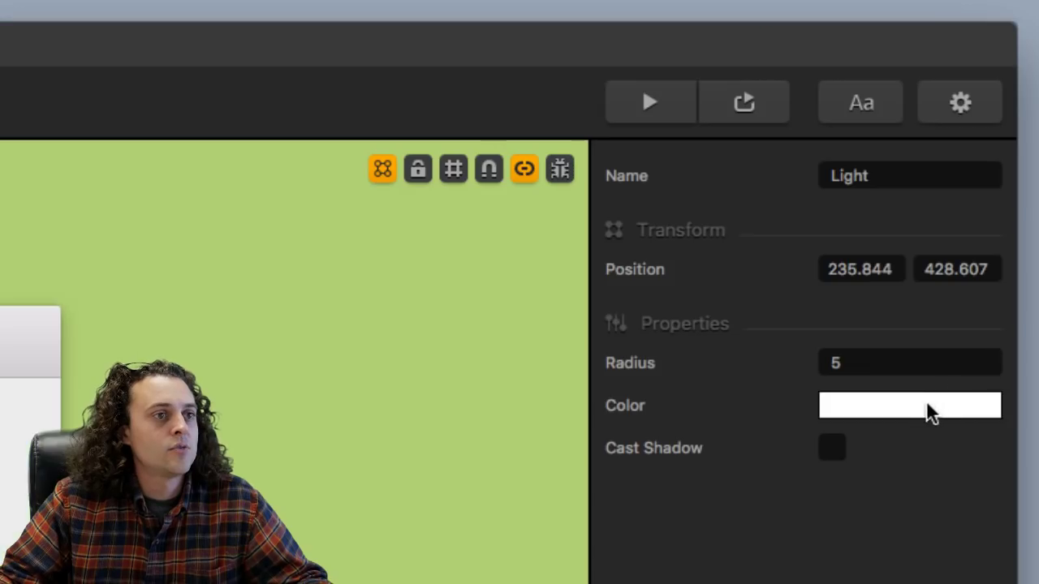
pyautogui.click(981, 169)
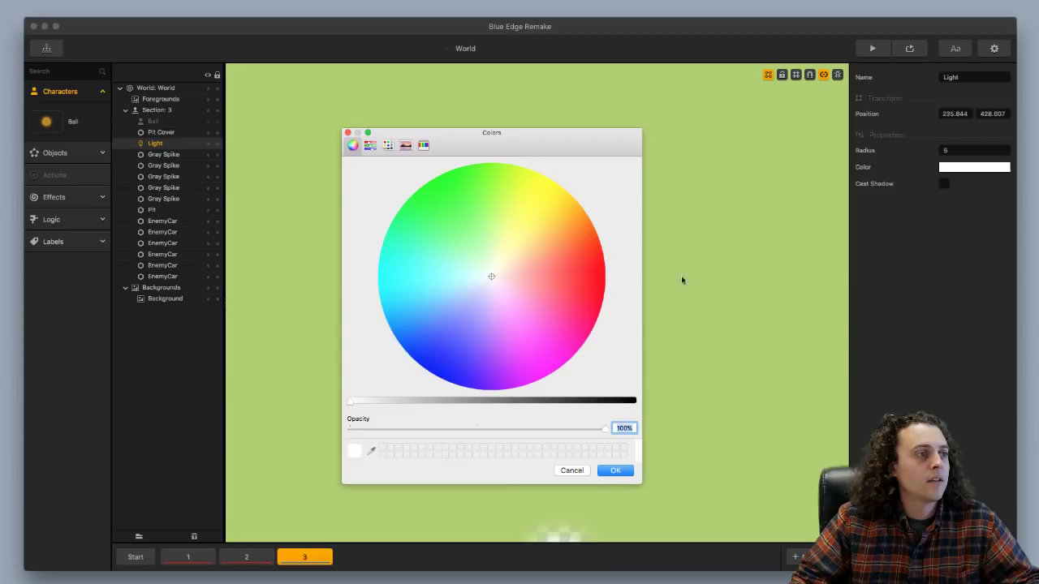
pyautogui.click(561, 286)
pyautogui.moveTo(587, 292); pyautogui.dragTo(599, 306)
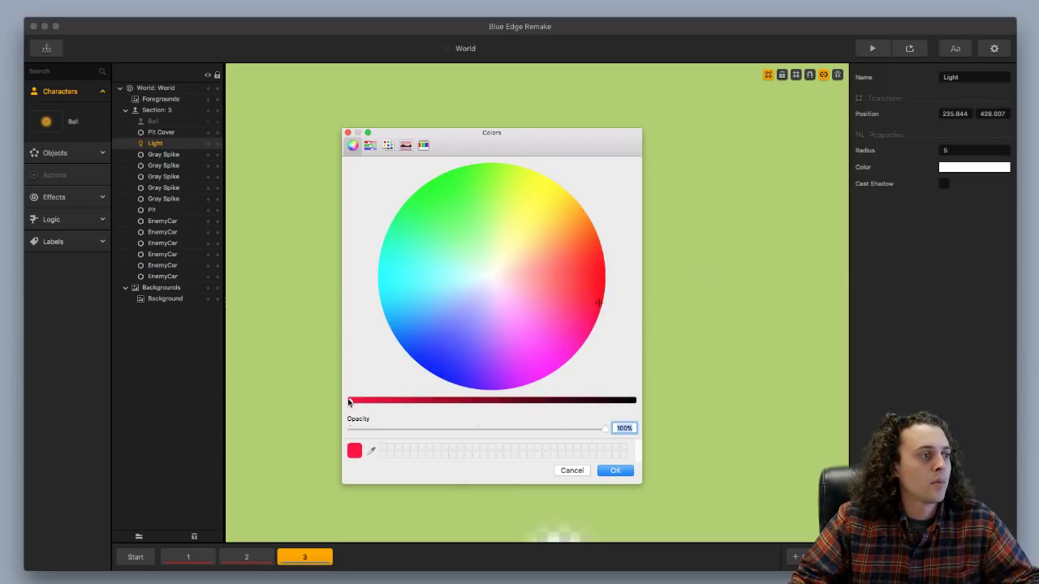
pyautogui.moveTo(350, 403); pyautogui.dragTo(403, 403)
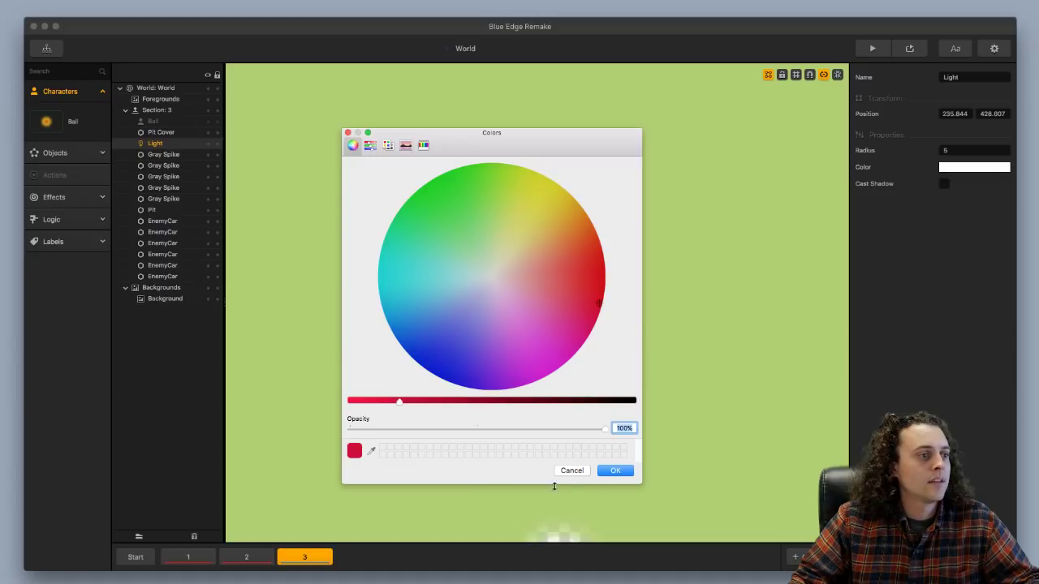
pyautogui.click(614, 471)
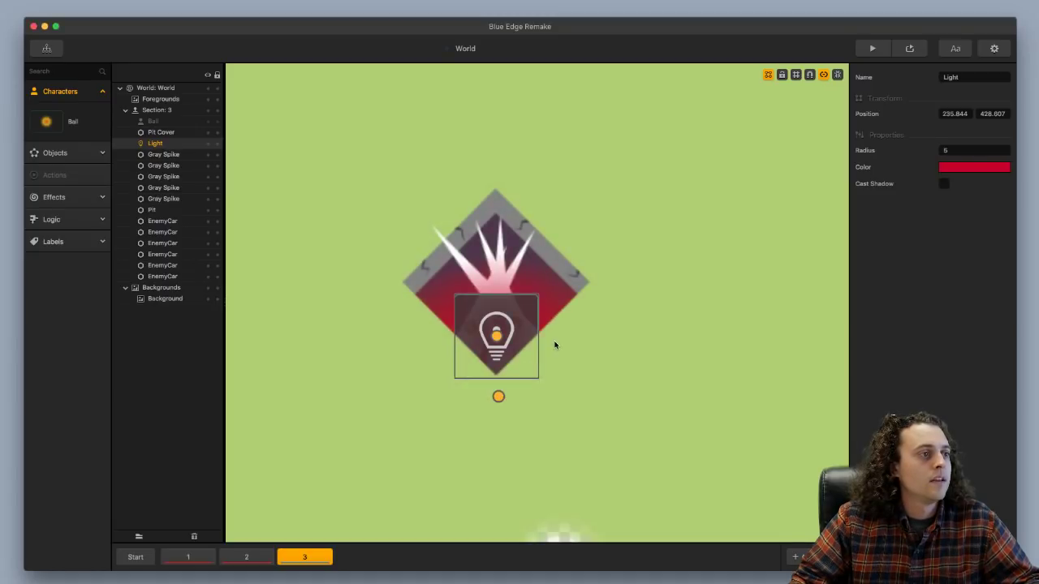
pyautogui.moveTo(504, 340); pyautogui.dragTo(505, 349)
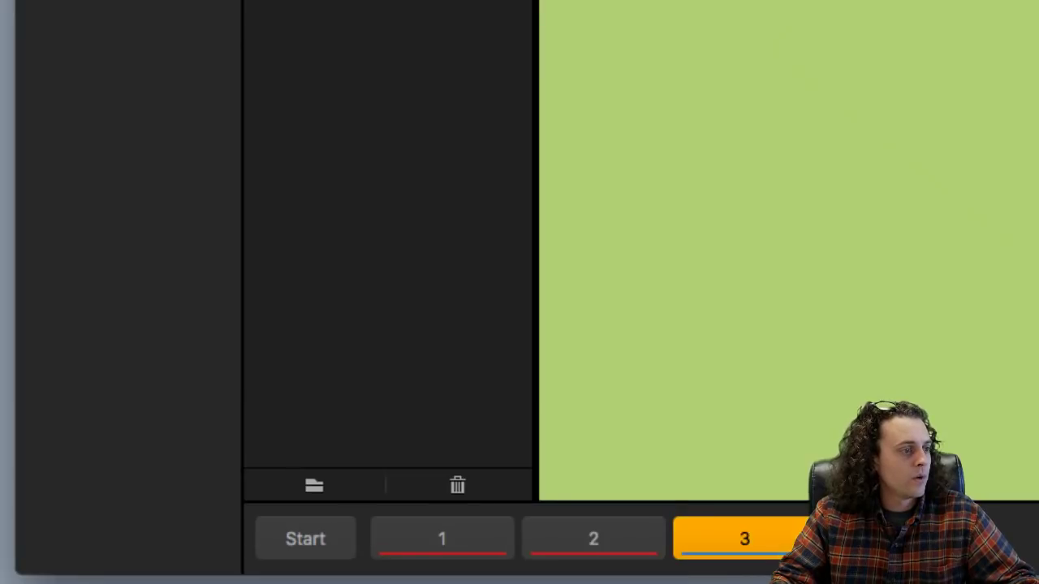
# Select section 3, play the game in the preview to check the red pit light and fire trail, and close the preview.
pyautogui.scroll(-5, 601, 460)
pyautogui.scroll(-2, 600, 460)
pyautogui.moveTo(600, 460); pyautogui.dragTo(596, 398)
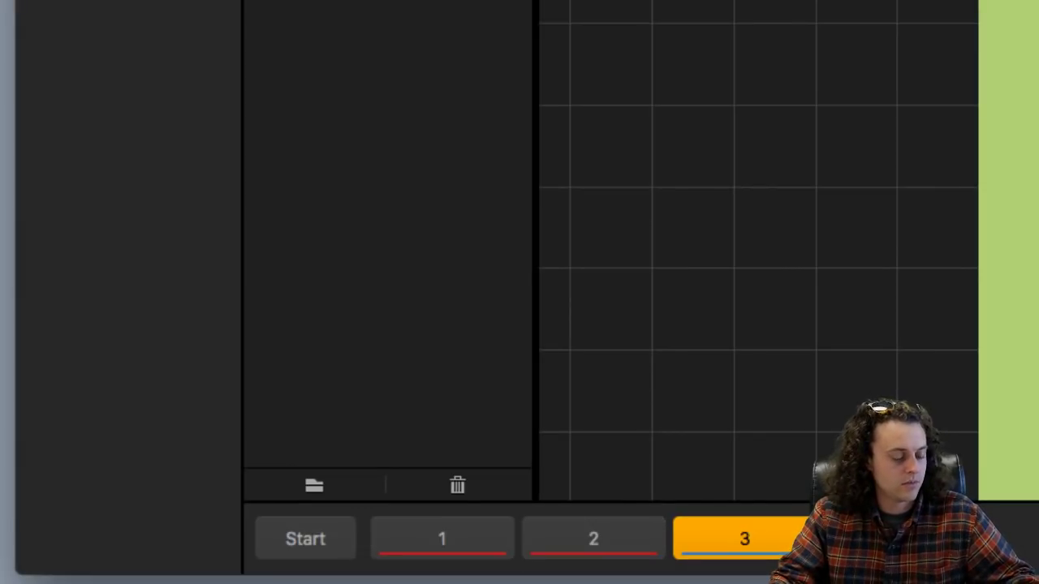
pyautogui.click(750, 531)
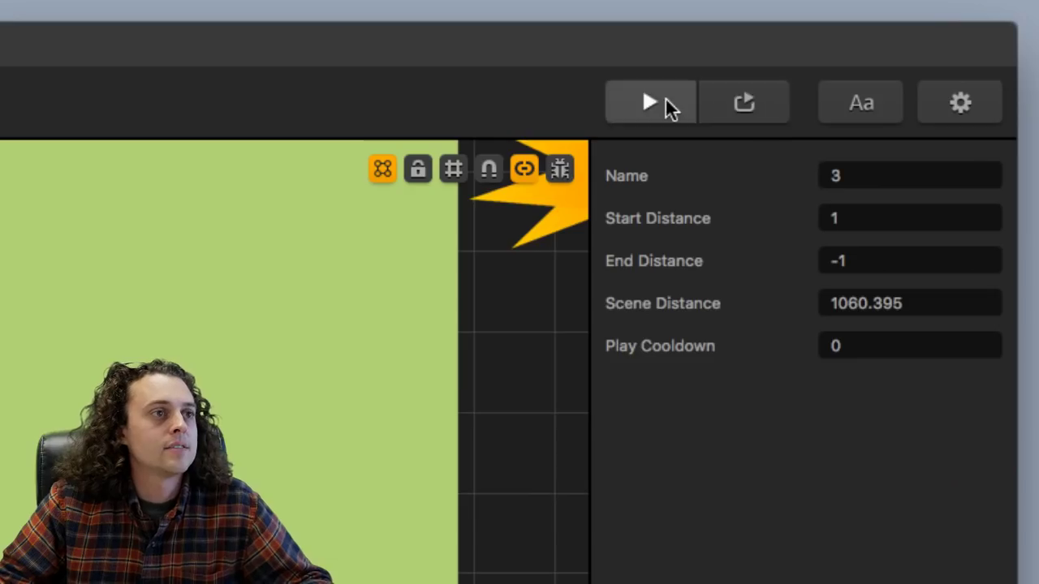
pyautogui.click(665, 99)
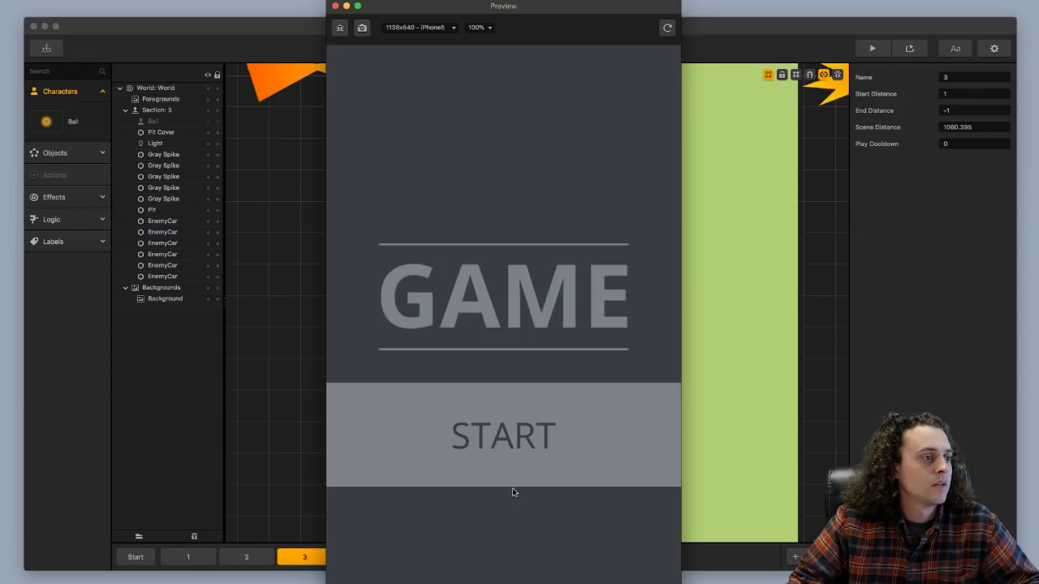
pyautogui.click(514, 470)
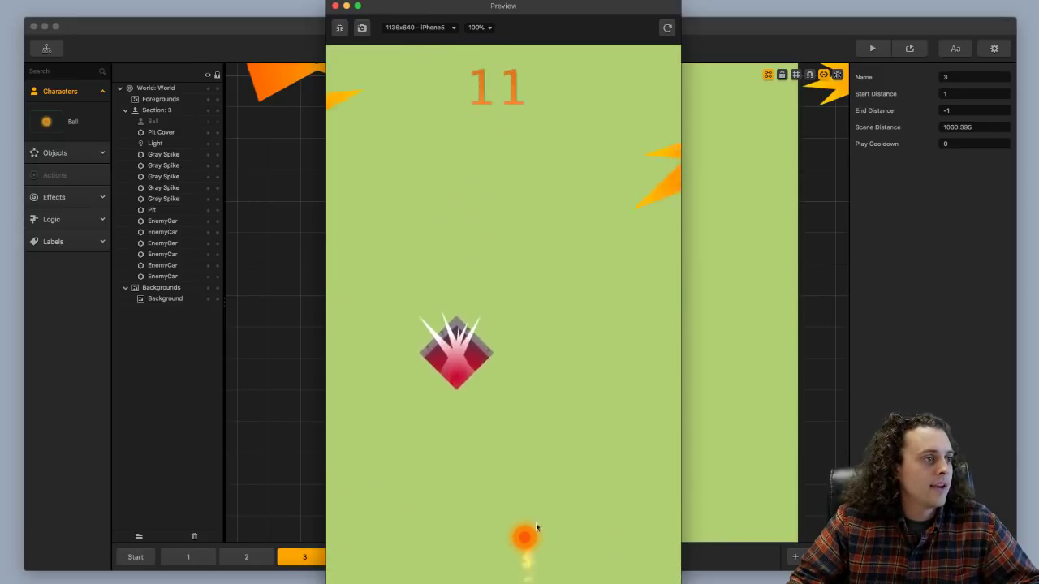
pyautogui.click(336, 6)
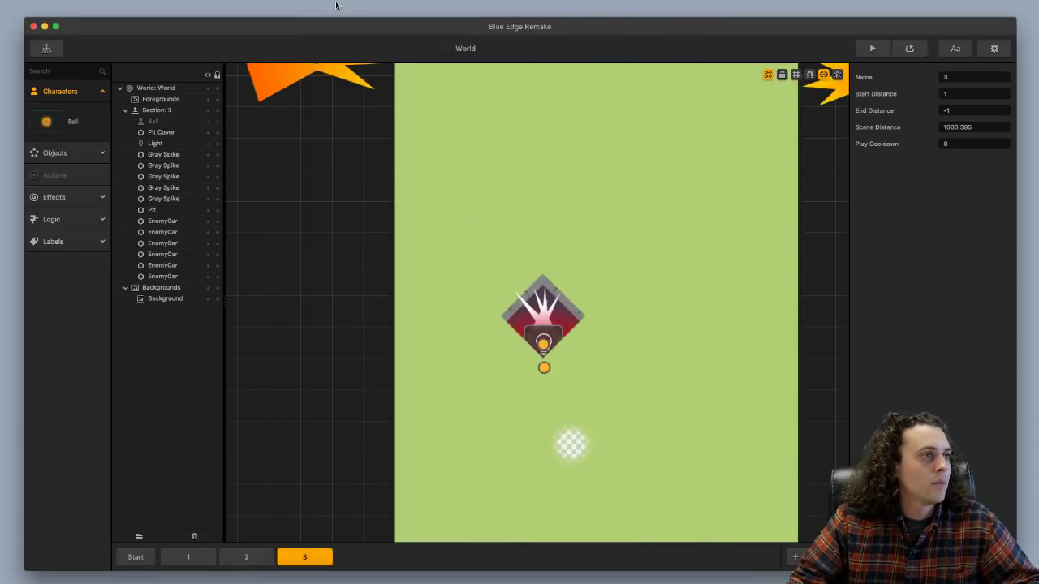
# Select the Light inside the pit and set its Radius to 3.
pyautogui.click(555, 333)
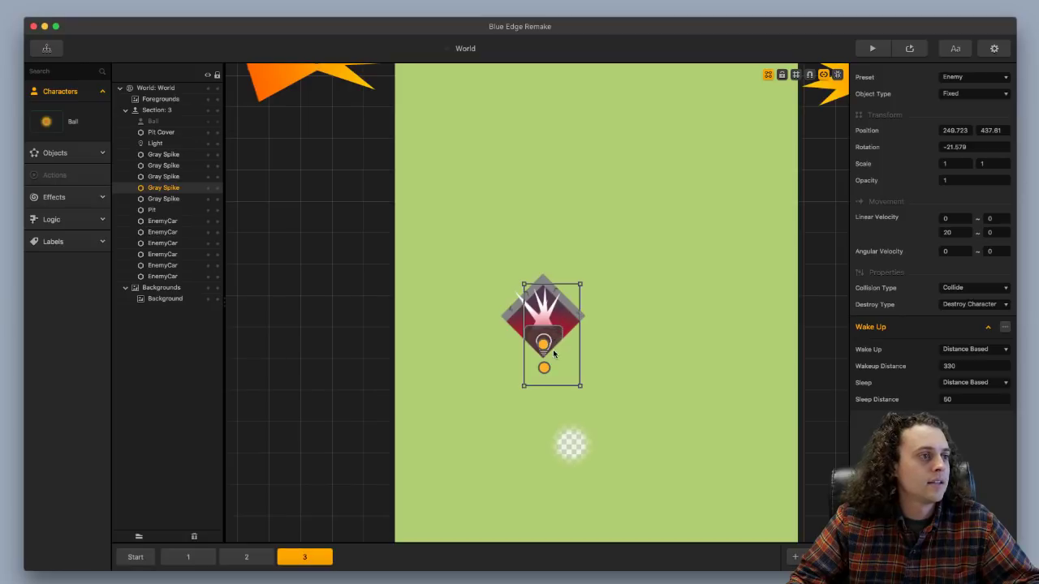
pyautogui.click(536, 342)
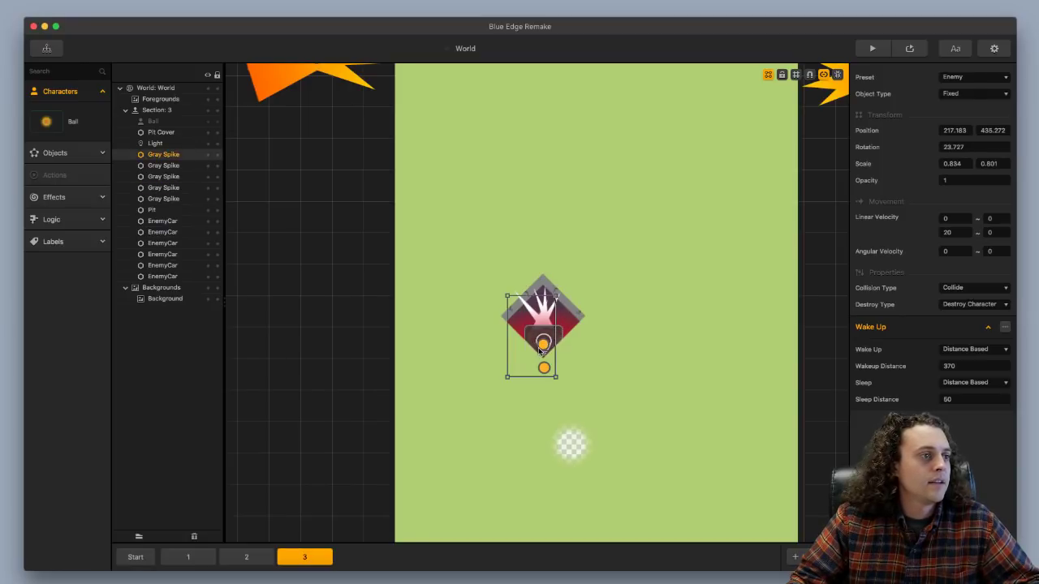
pyautogui.click(541, 349)
pyautogui.doubleClick(961, 151)
pyautogui.press('BackSpace')
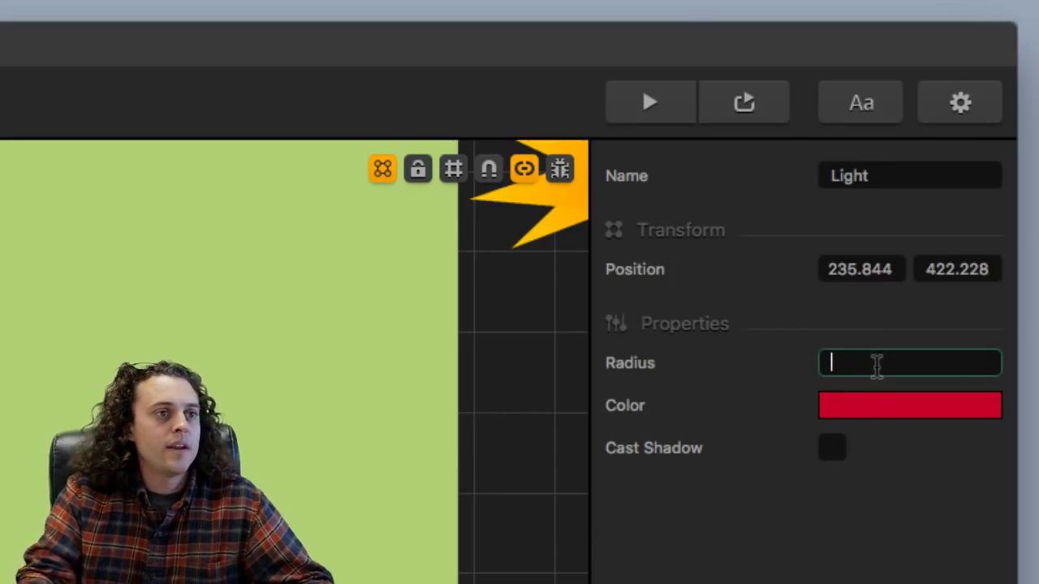
pyautogui.write('2')
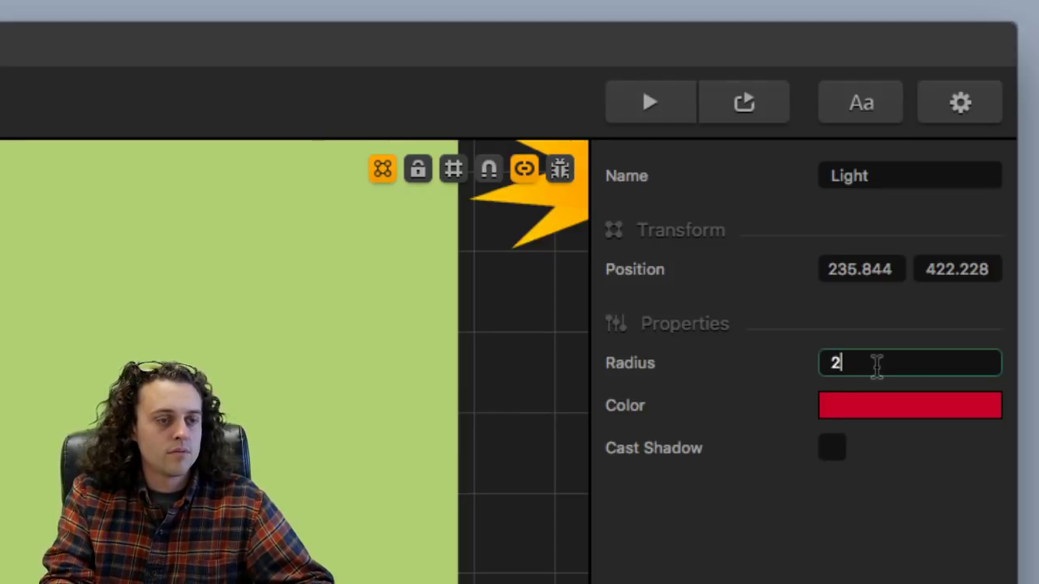
pyautogui.write('.5')
pyautogui.press('BackSpace')
pyautogui.press('BackSpace')
pyautogui.press('BackSpace')
pyautogui.write('3')
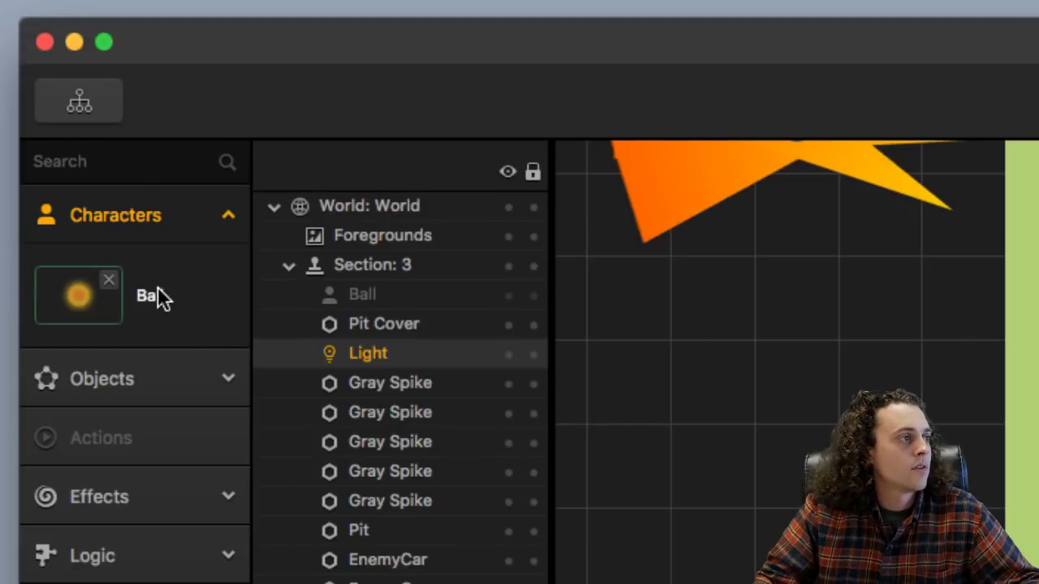
# Open the Ball character's default animation for editing and open the emitters of its Particle.
pyautogui.click(159, 292)
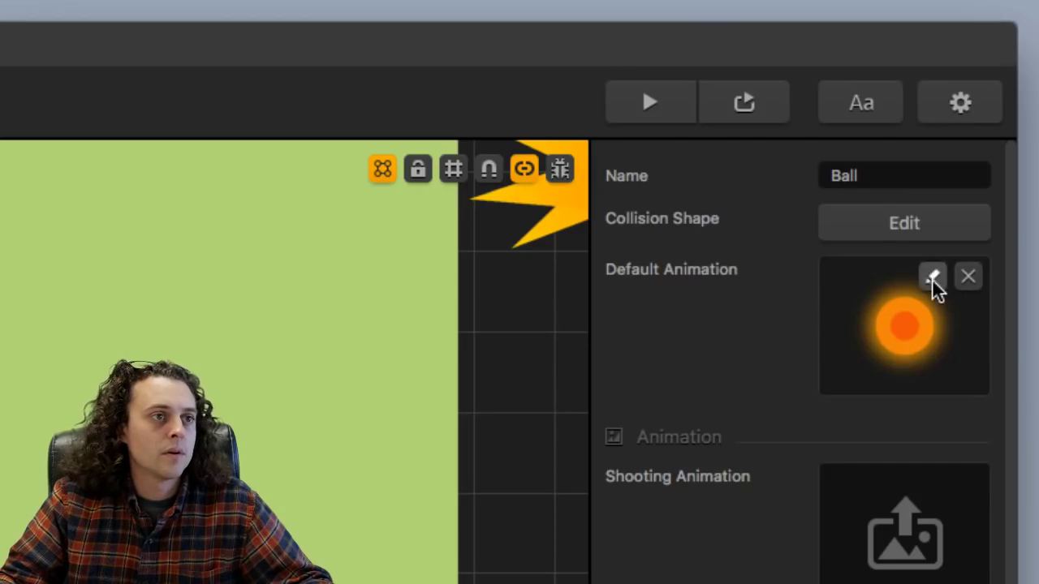
pyautogui.click(933, 277)
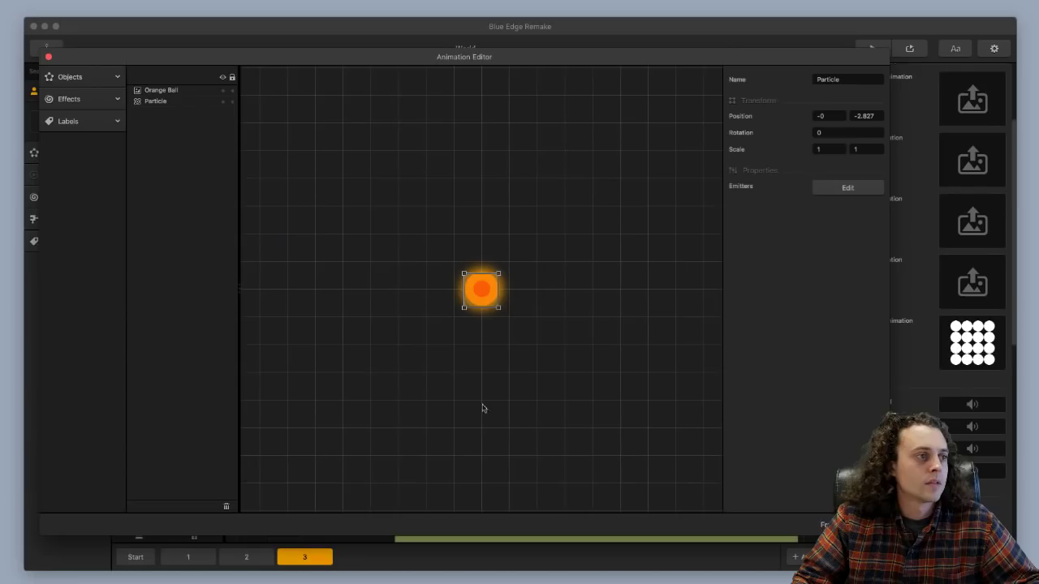
pyautogui.click(185, 101)
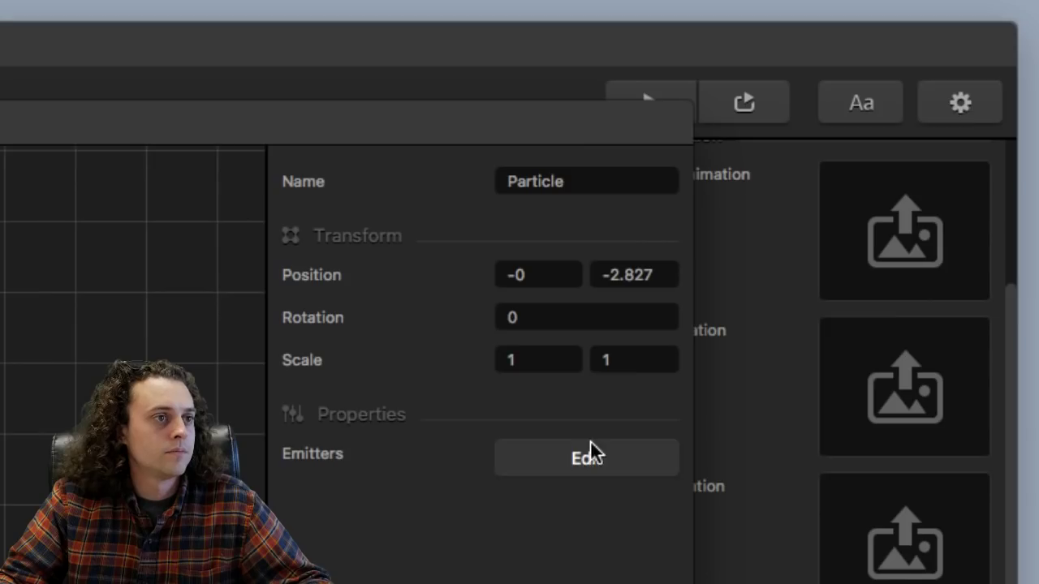
pyautogui.click(847, 187)
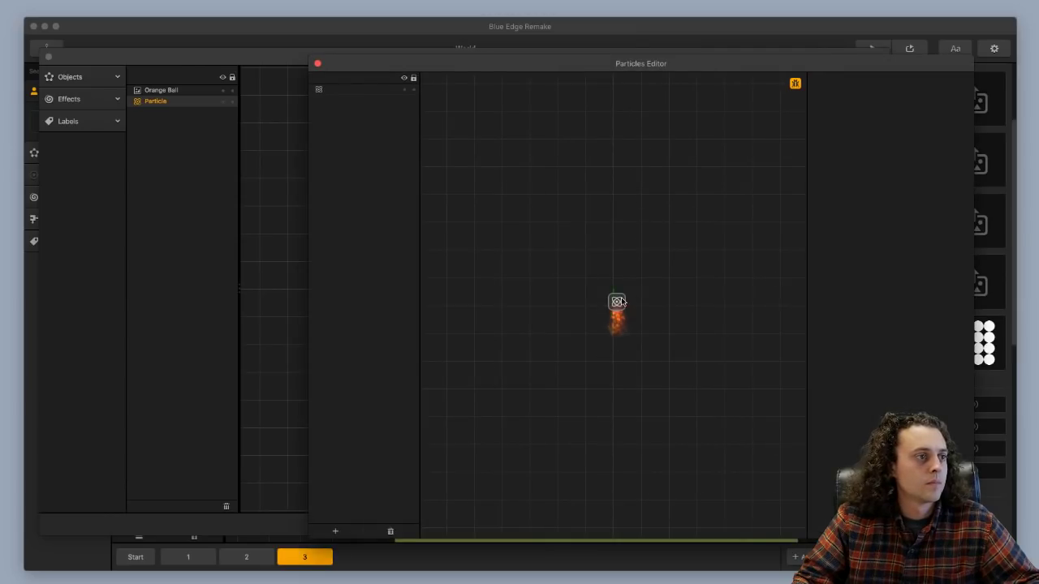
pyautogui.scroll(5, 657, 373)
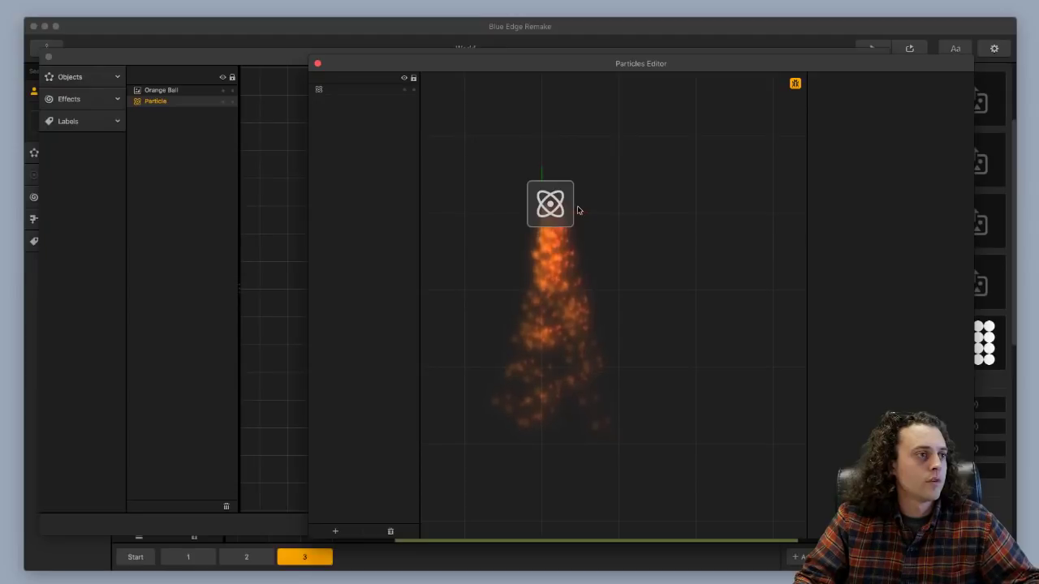
# Duplicate the fire emitter, set the copy's Emission Rate to 60 and the emitters' Speed to 50, and close the Particles Editor.
pyautogui.moveTo(576, 209); pyautogui.dragTo(775, 312)
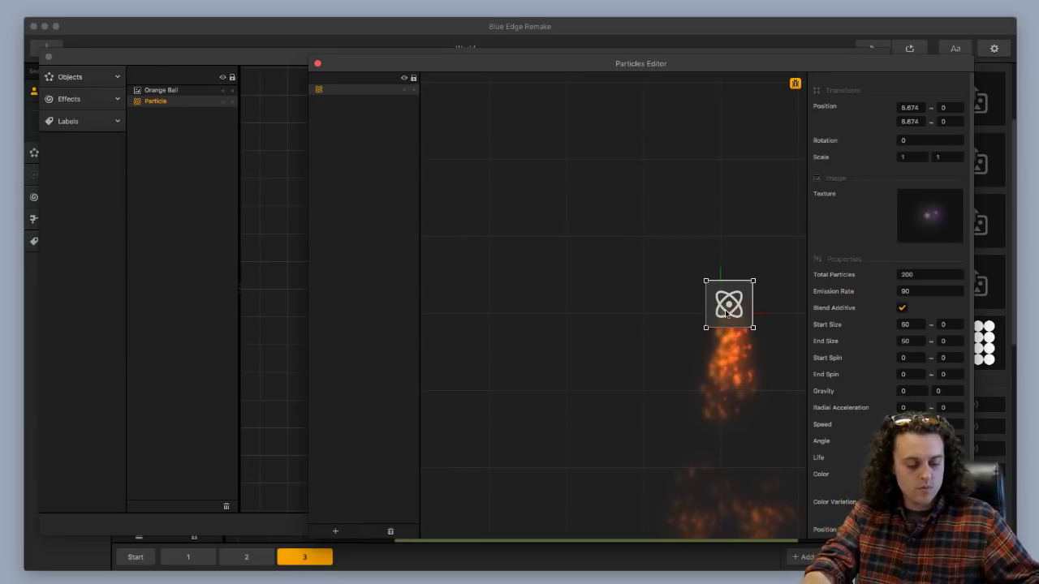
pyautogui.press('super+d')
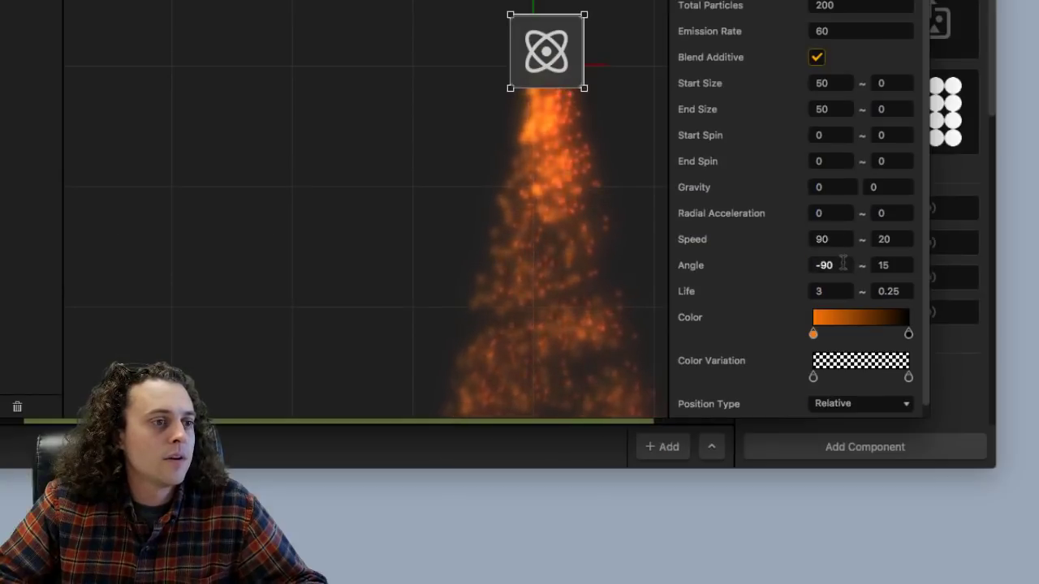
pyautogui.click(821, 480)
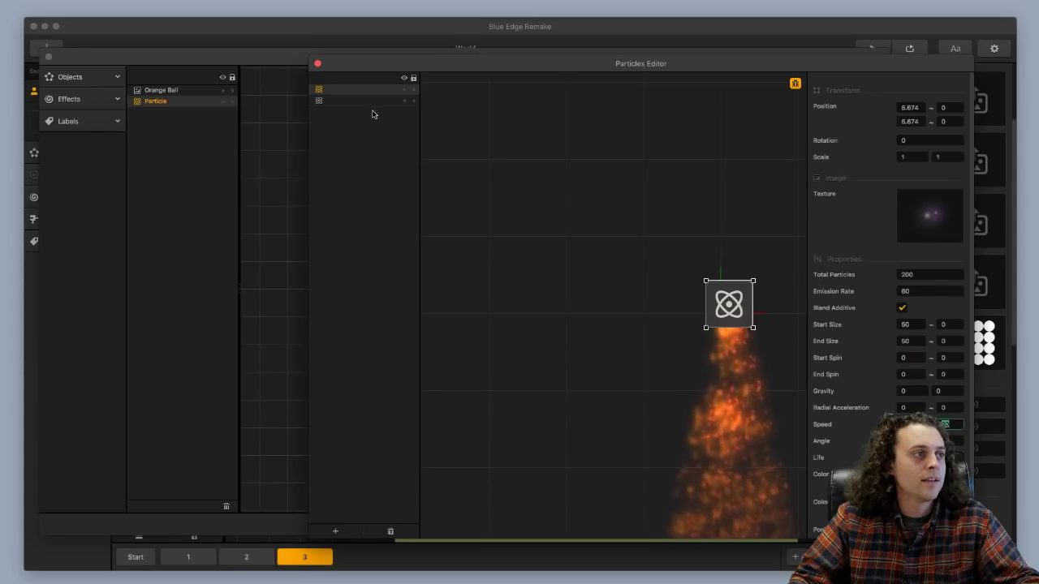
pyautogui.click(364, 102)
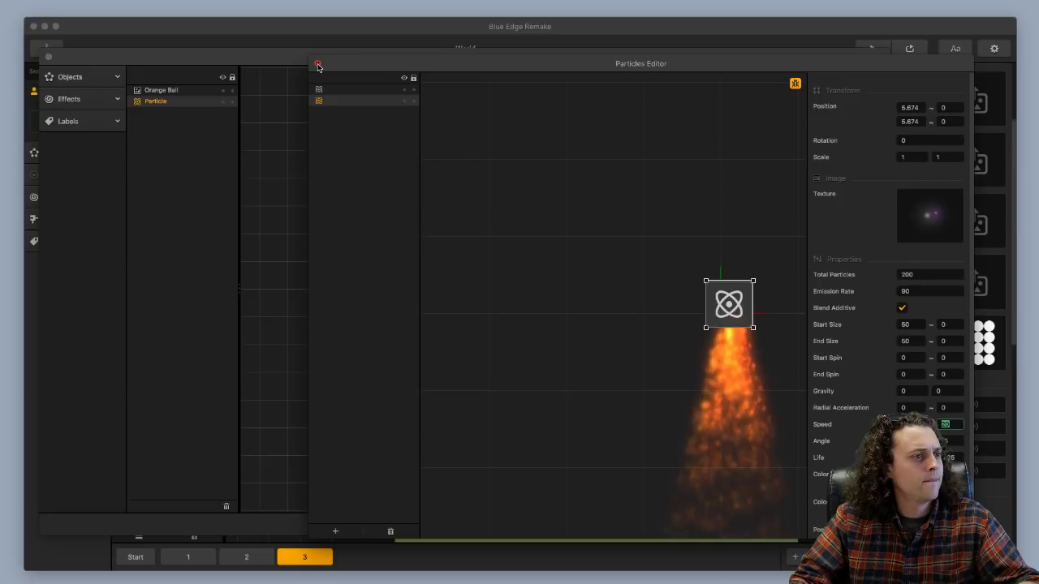
pyautogui.click(318, 64)
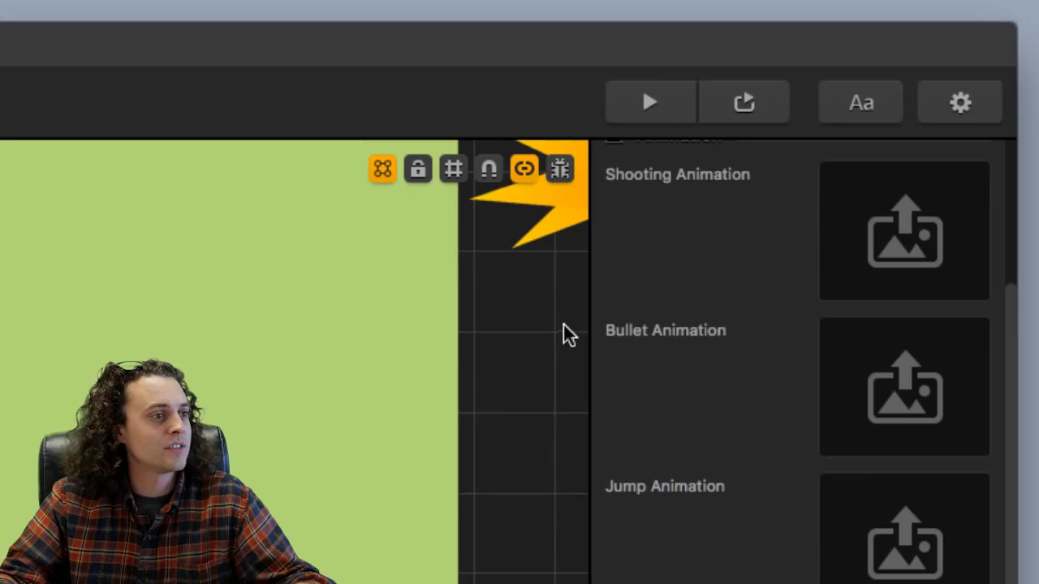
# Play the game in the preview to check the doubled fire trail behind the ball, and close the preview.
pyautogui.click(643, 106)
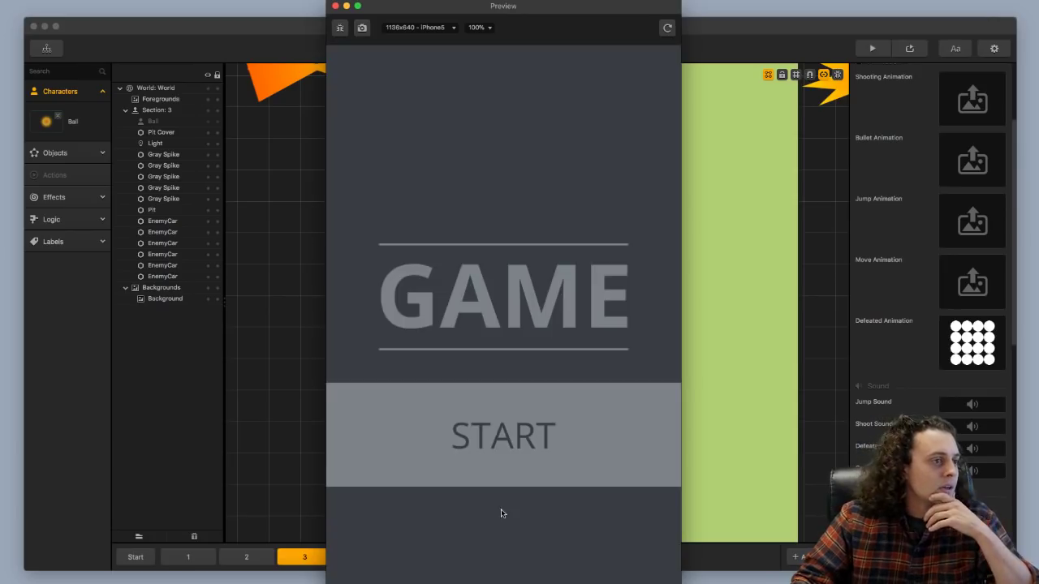
pyautogui.click(526, 468)
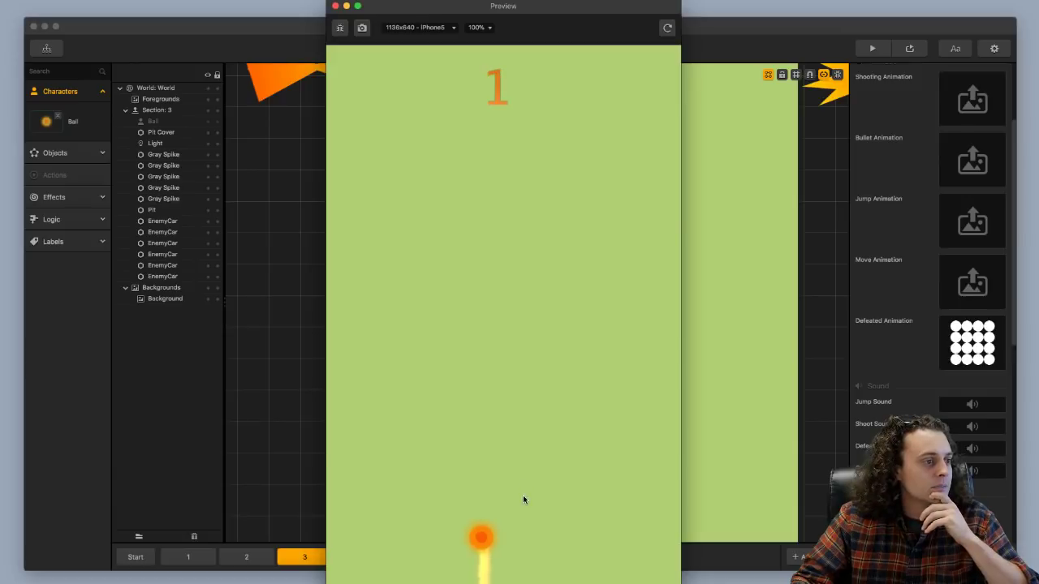
pyautogui.moveTo(524, 534)
pyautogui.mouseDown()
pyautogui.moveTo(471, 539)
pyautogui.moveTo(500, 542)
pyautogui.mouseUp()
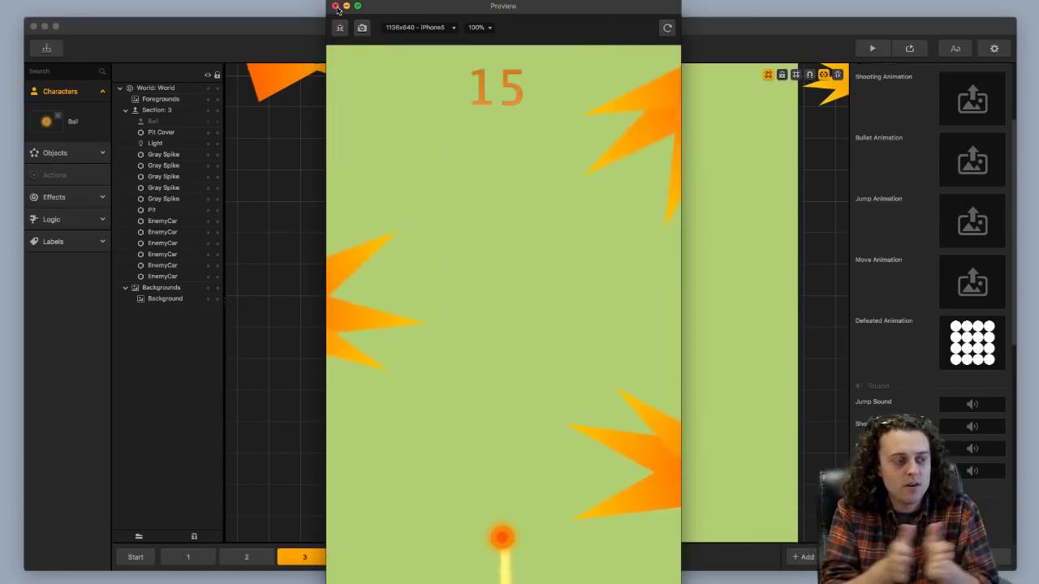
pyautogui.click(335, 6)
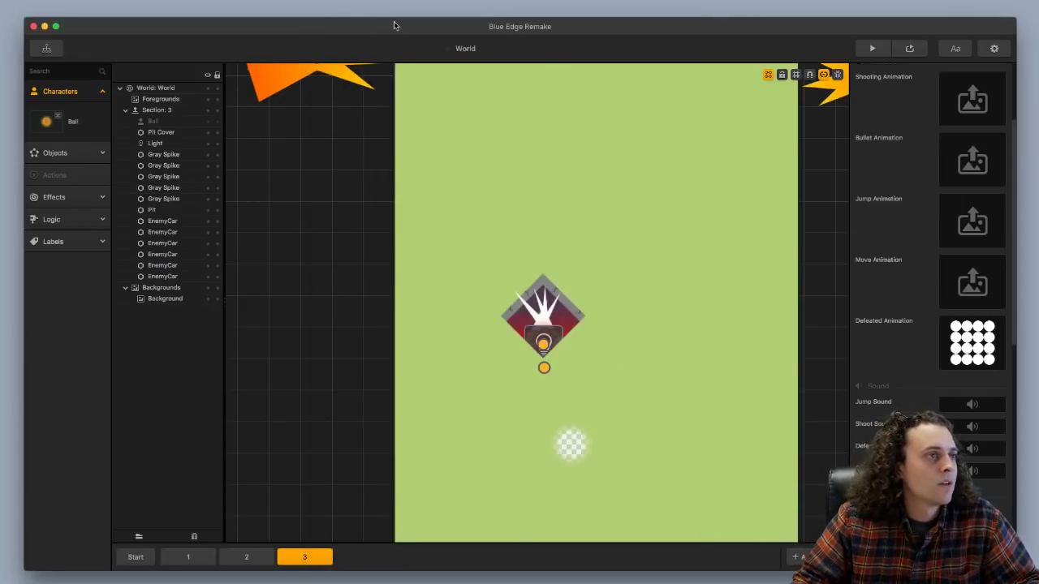
# Open the Ball character's default animation for editing and open the emitters of its Particle.
pyautogui.click(76, 125)
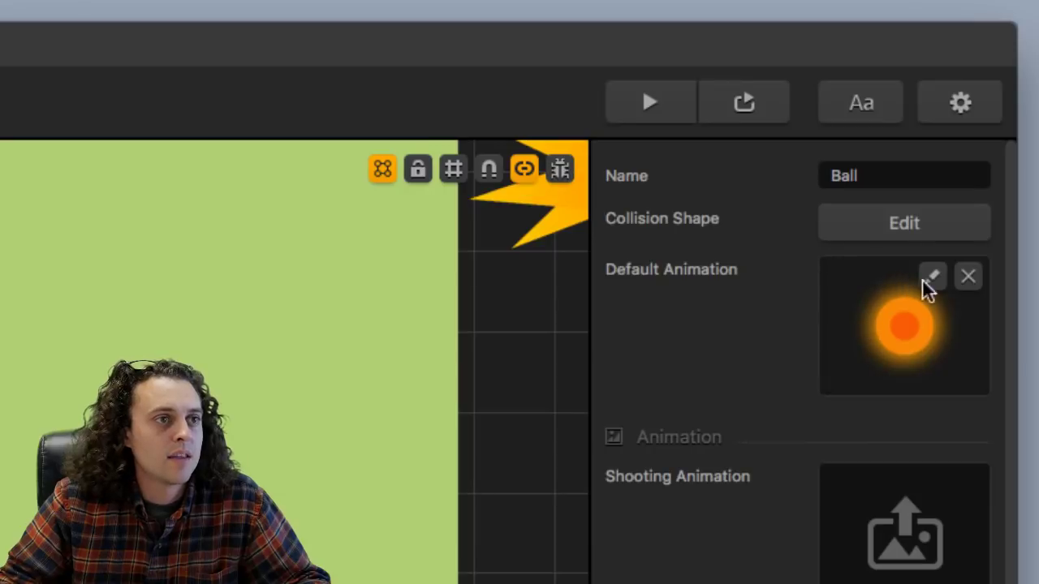
pyautogui.click(933, 276)
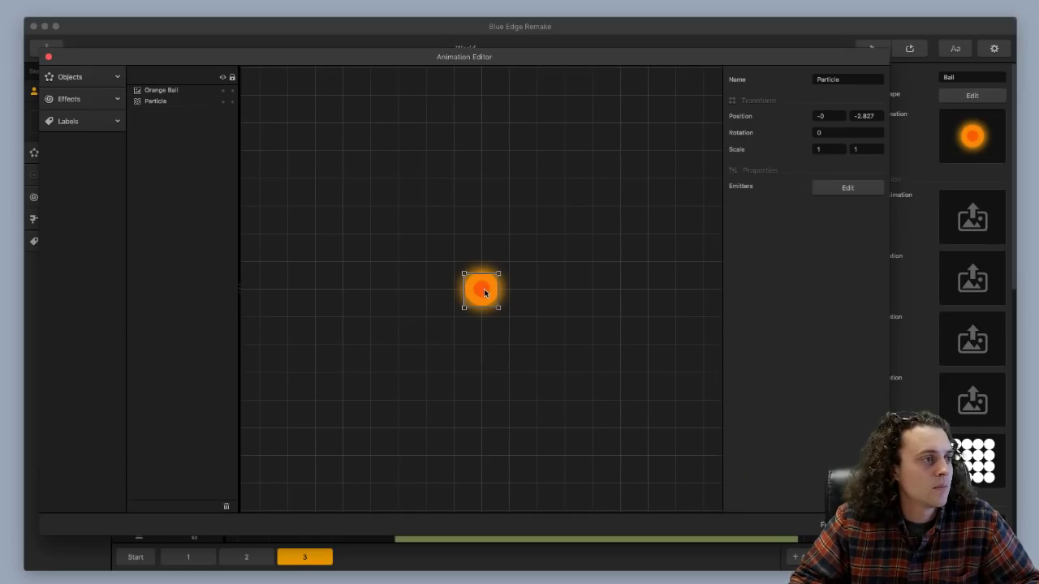
pyautogui.click(187, 103)
pyautogui.click(847, 188)
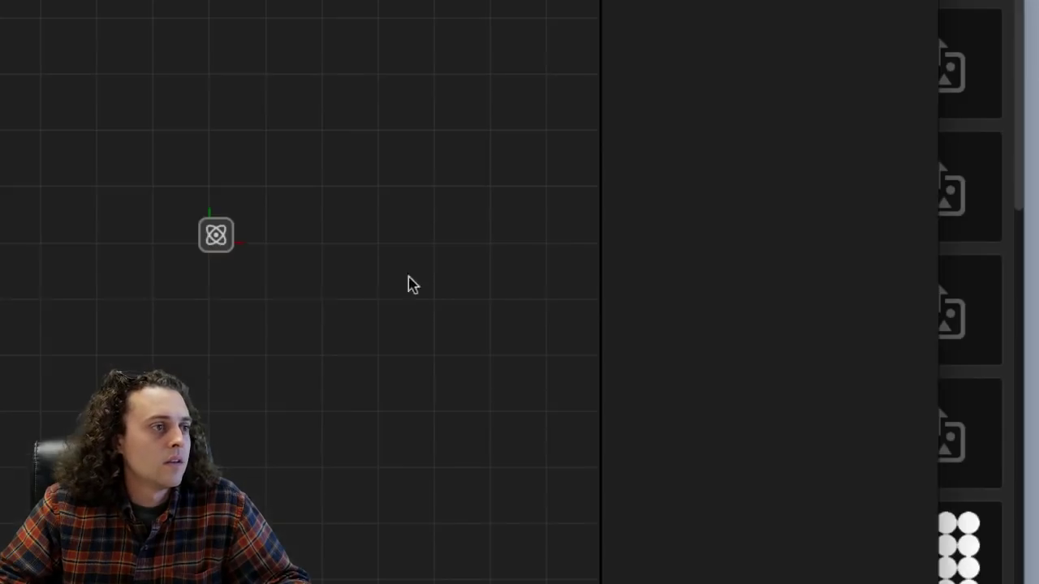
# Spread the two overlapping fire emitters apart horizontally, placing the 60-rate emitter at about 21.5, 6.0.
pyautogui.scroll(3, 619, 288)
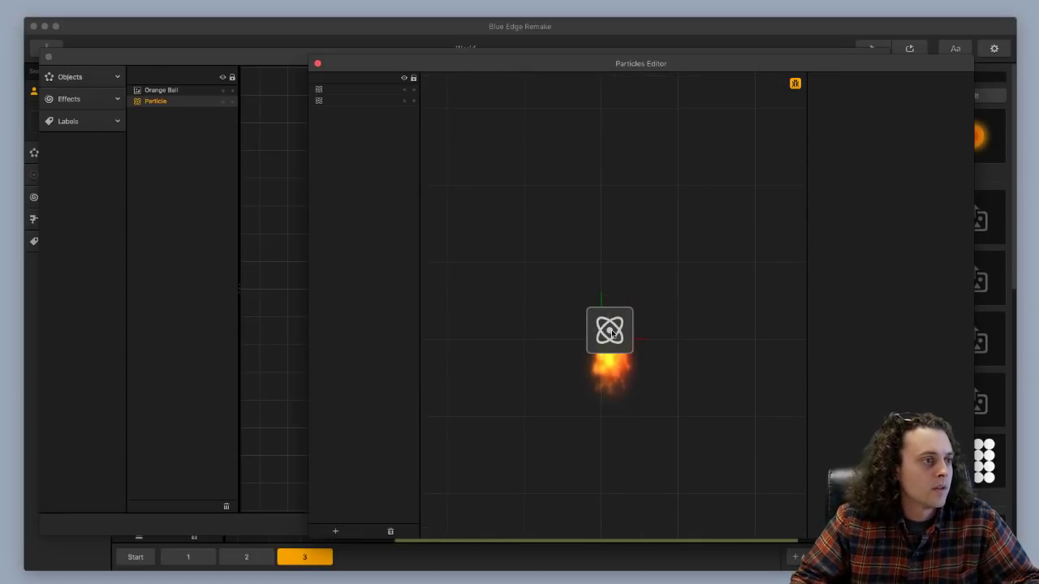
pyautogui.click(613, 331)
pyautogui.moveTo(631, 335); pyautogui.dragTo(656, 335)
pyautogui.click(604, 336)
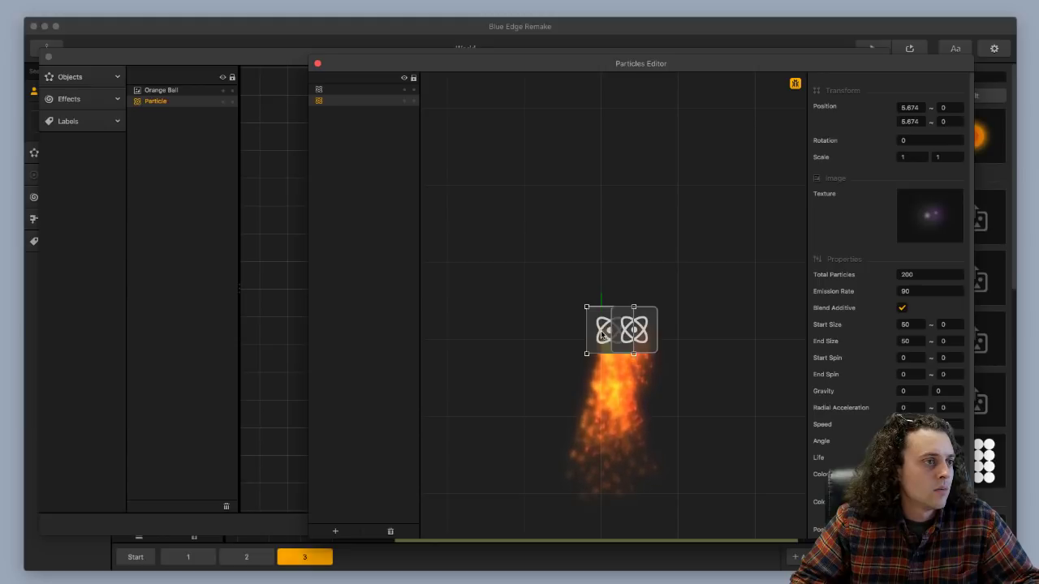
pyautogui.moveTo(598, 335); pyautogui.dragTo(596, 336)
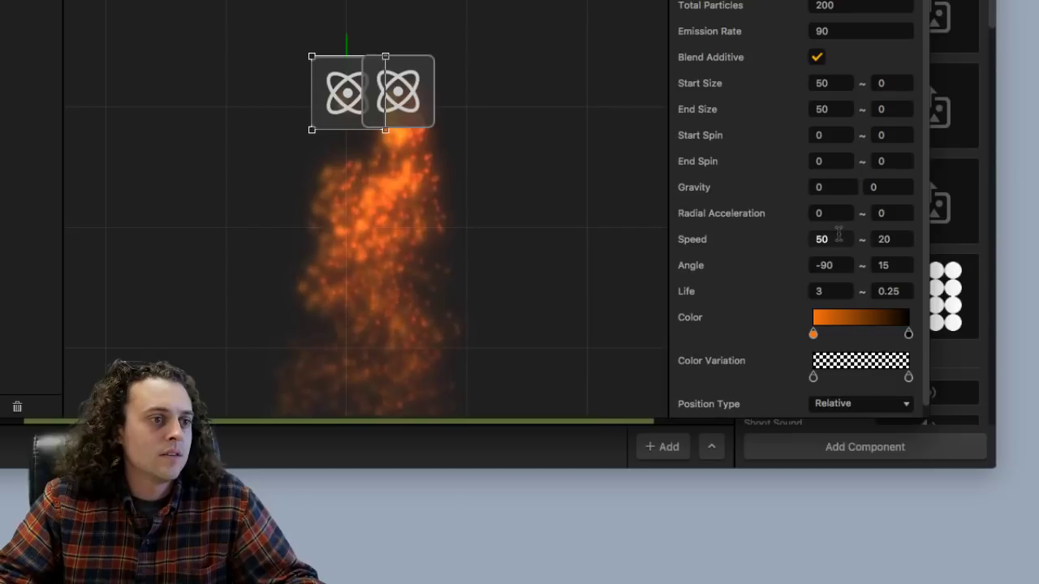
# Set the Speed of both fire emitters to 30.
pyautogui.doubleClick(838, 234)
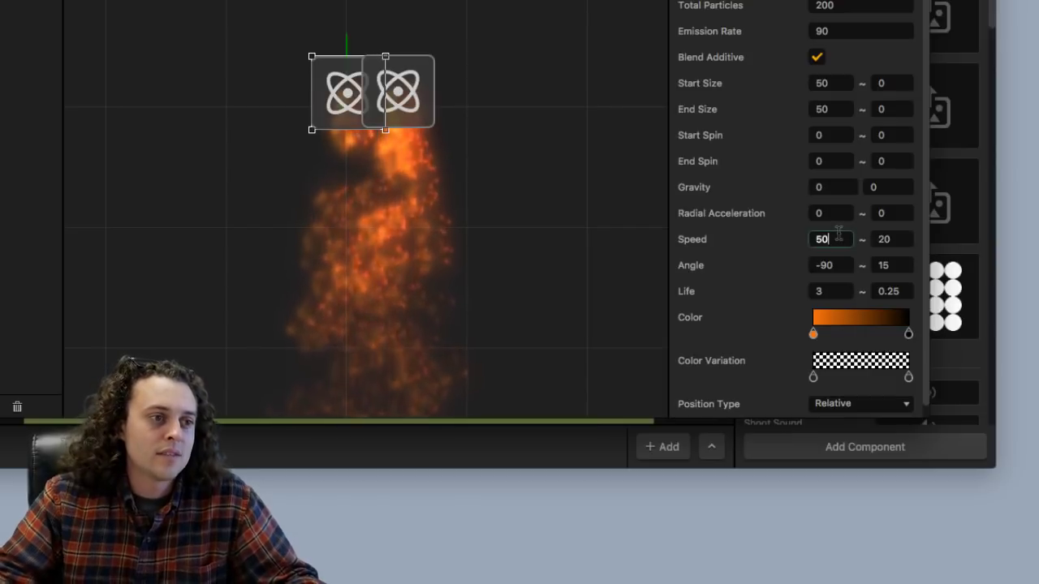
pyautogui.press('BackSpace')
pyautogui.write('30')
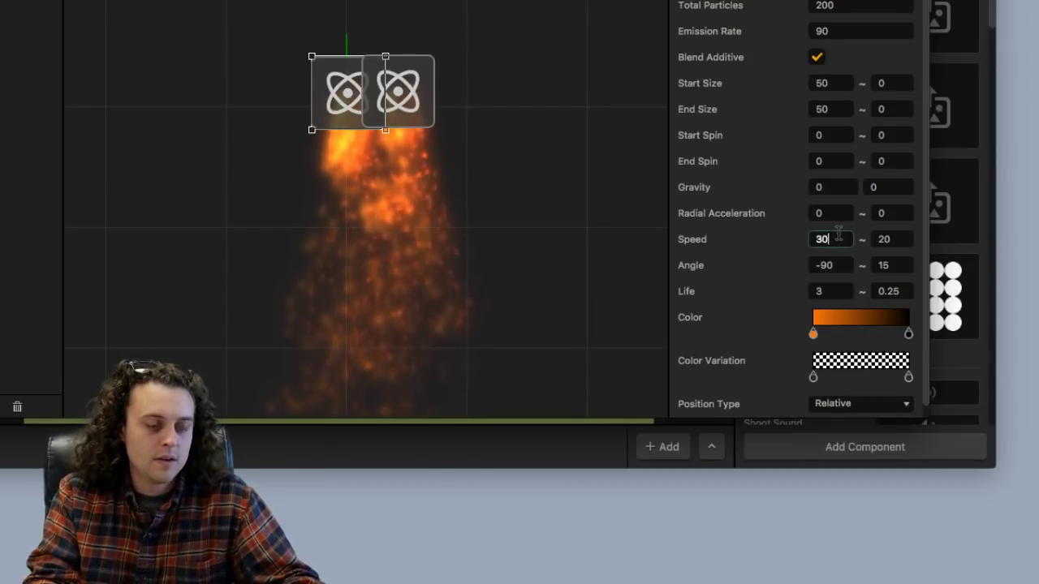
pyautogui.press('Return')
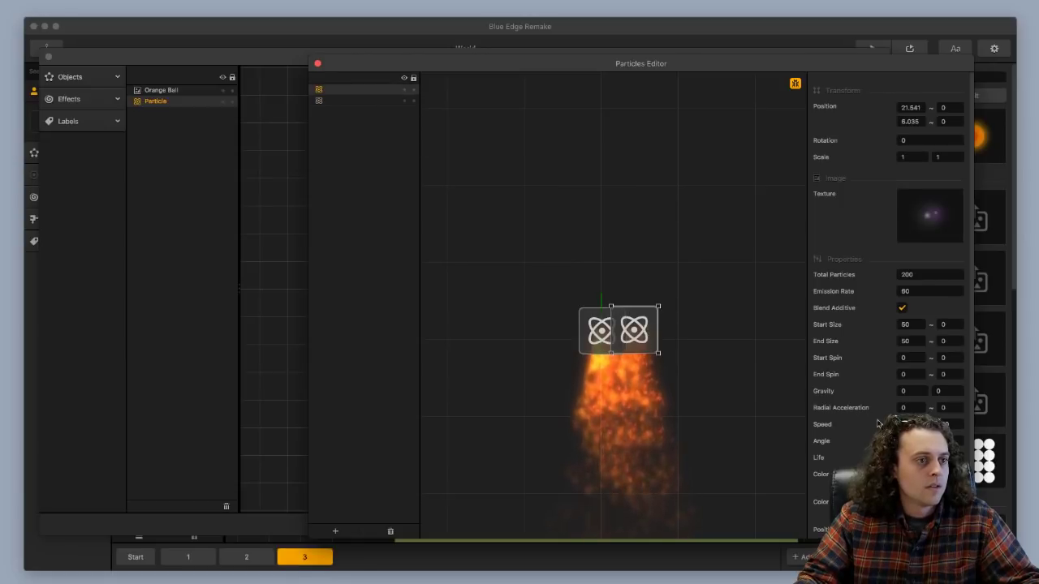
pyautogui.click(909, 421)
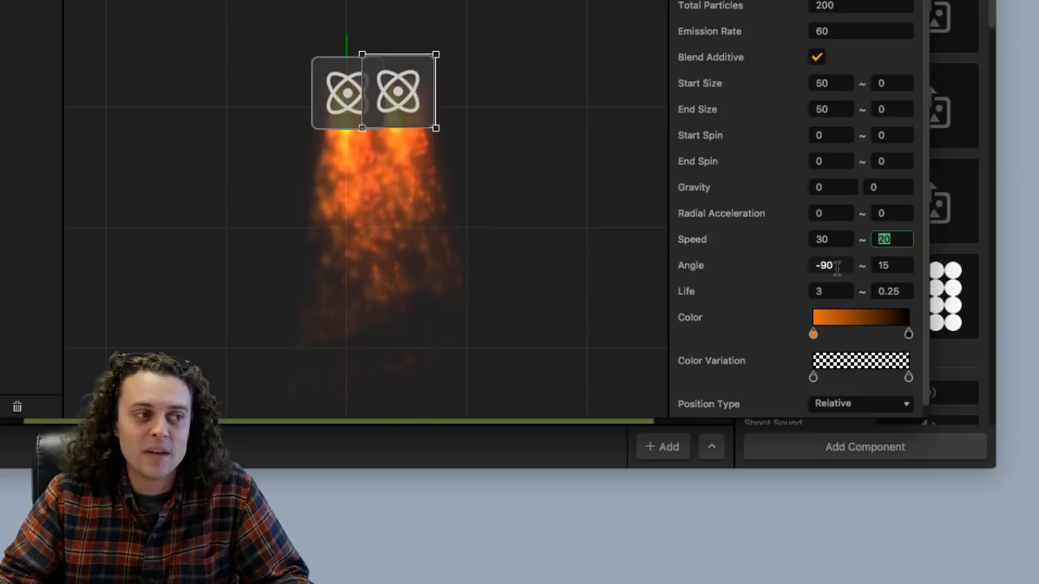
# Set the Angle variation of both fire emitters to 30, close the editors and save the project.
pyautogui.click(888, 266)
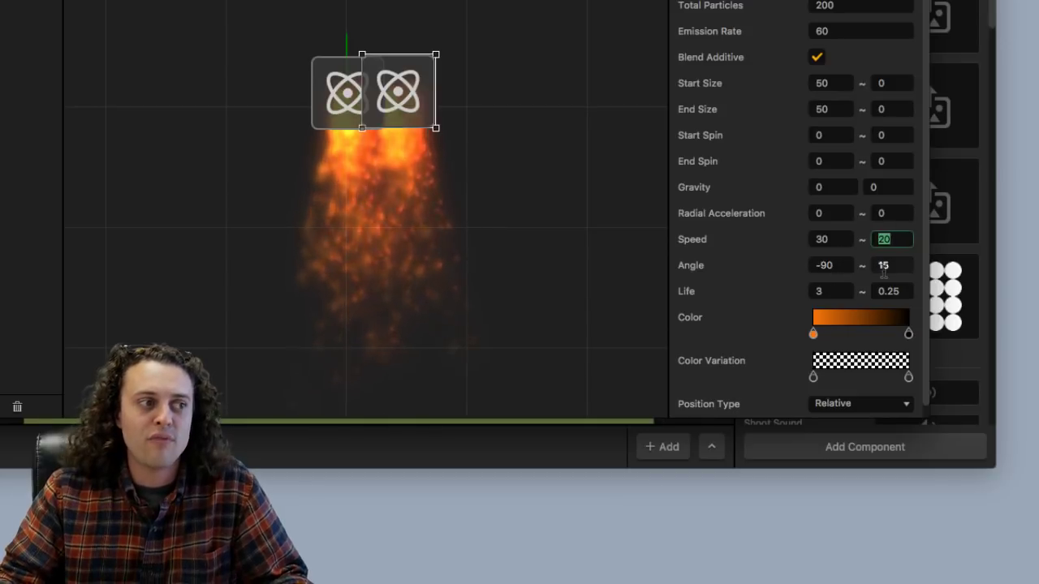
pyautogui.press('BackSpace')
pyautogui.press('BackSpace')
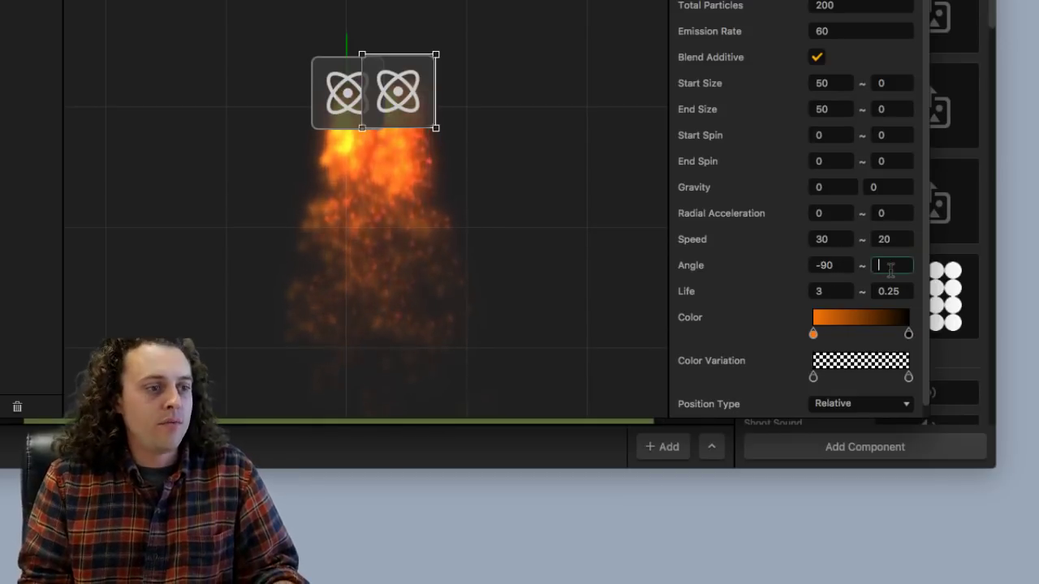
pyautogui.write('30')
pyautogui.press('Tab')
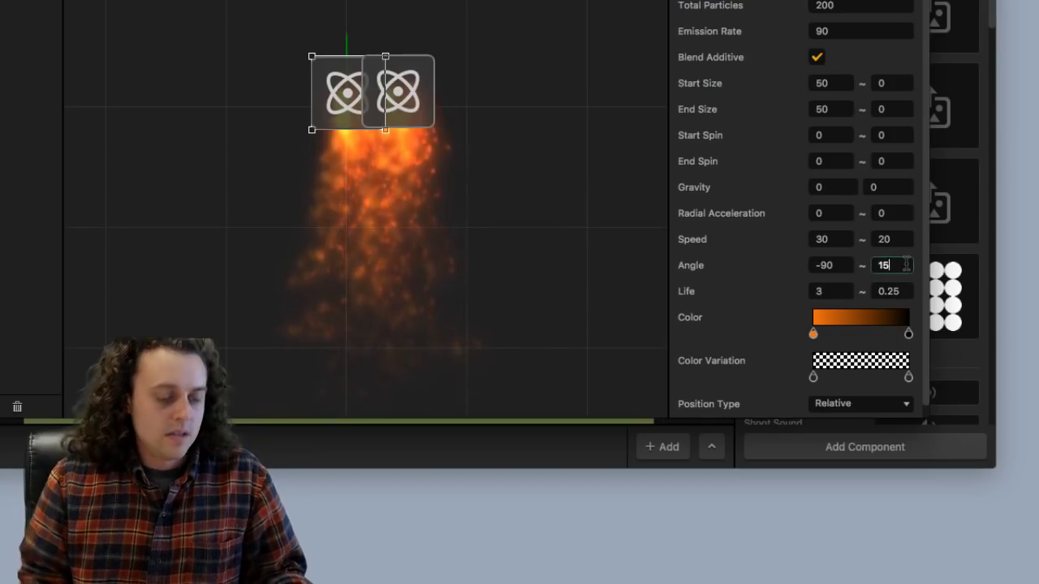
pyautogui.write('30')
pyautogui.press('Tab')
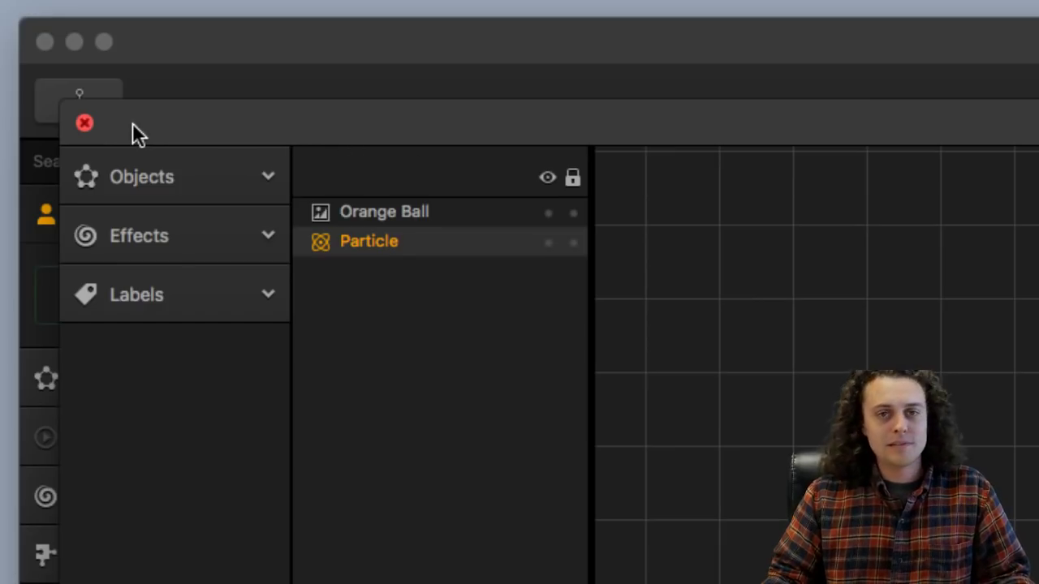
pyautogui.click(89, 122)
pyautogui.press('super+s')
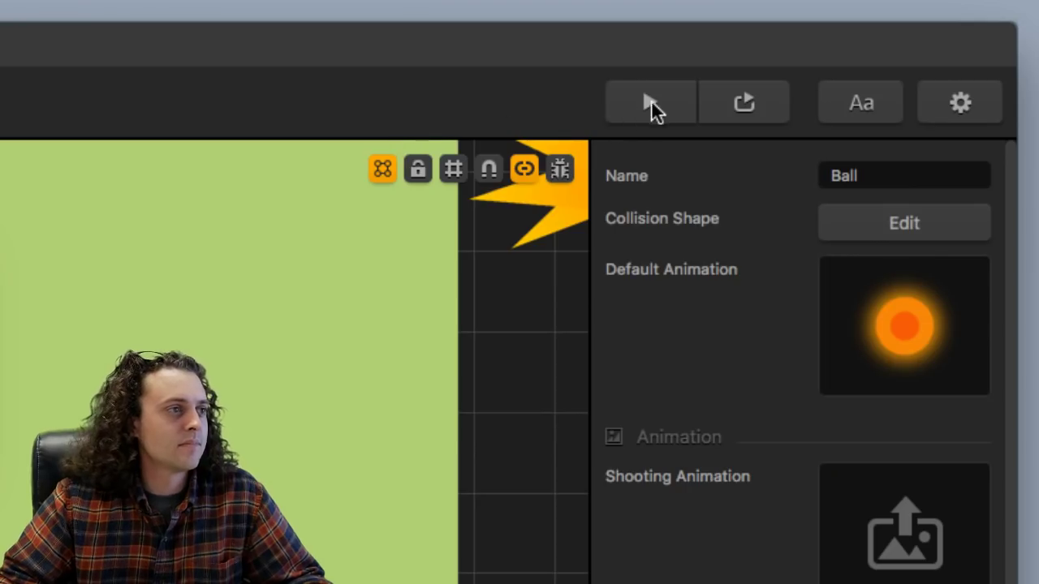
# Run the game preview and steer the ball to examine the wider, slower fire trail, closing the preview when done.
pyautogui.click(653, 102)
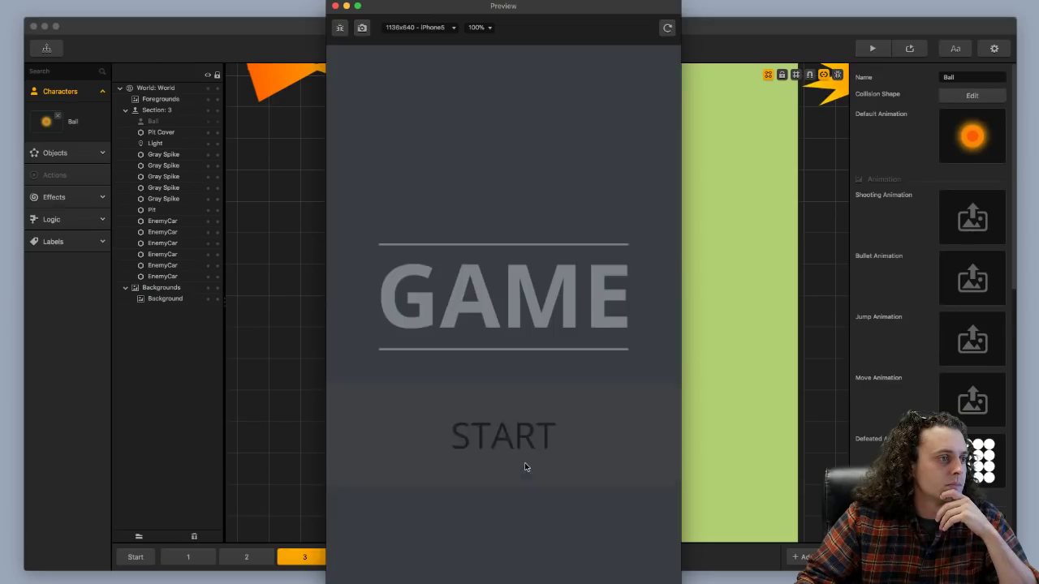
pyautogui.click(526, 465)
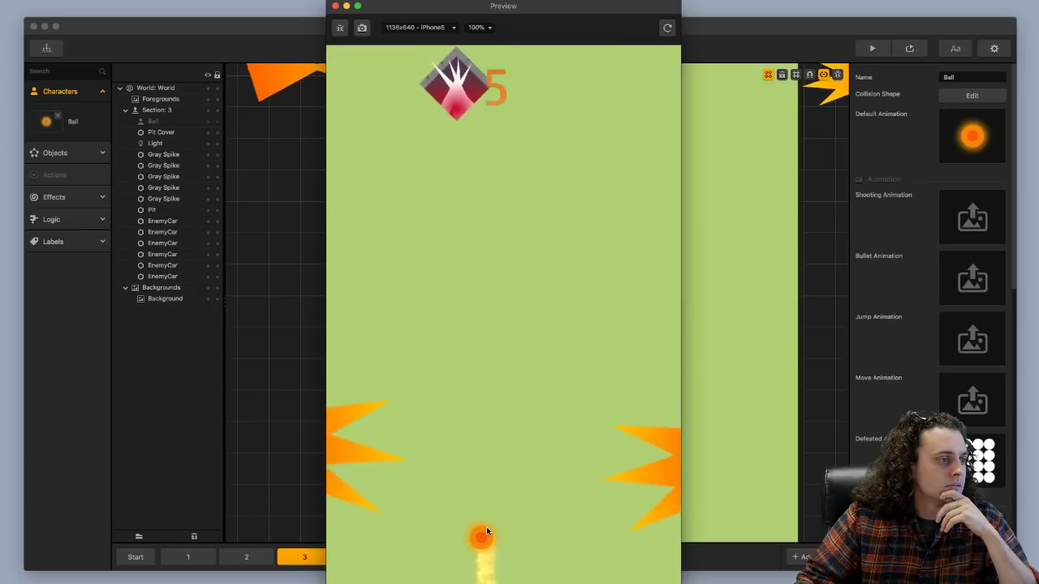
pyautogui.moveTo(486, 526)
pyautogui.mouseDown()
pyautogui.moveTo(458, 528)
pyautogui.moveTo(543, 528)
pyautogui.moveTo(523, 522)
pyautogui.mouseUp()
pyautogui.press('super+w')
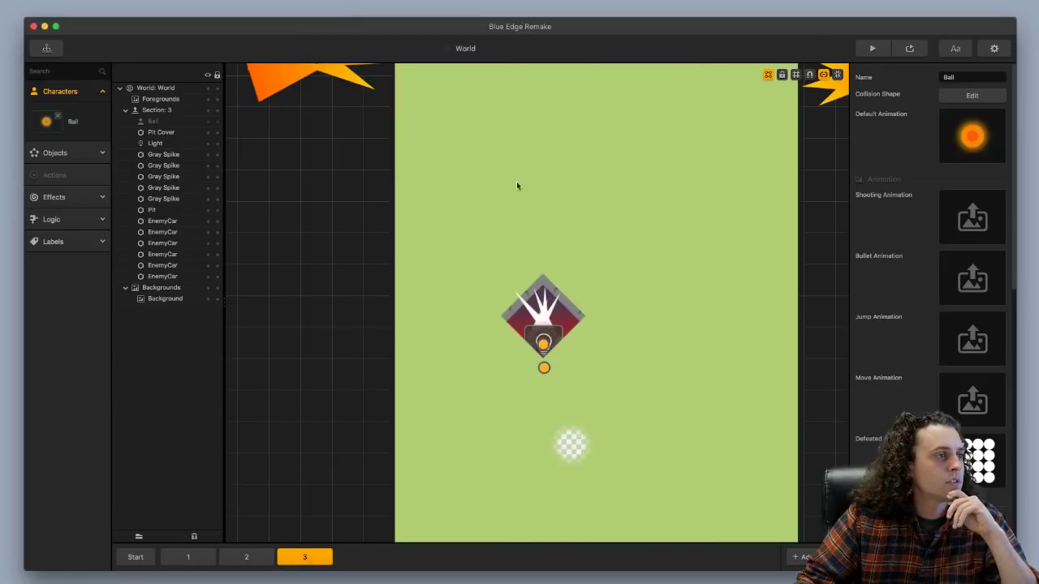
# Reopen the Ball's default animation and nudge the Particle to an X position of -1.
pyautogui.moveTo(990, 122)
pyautogui.click(933, 277)
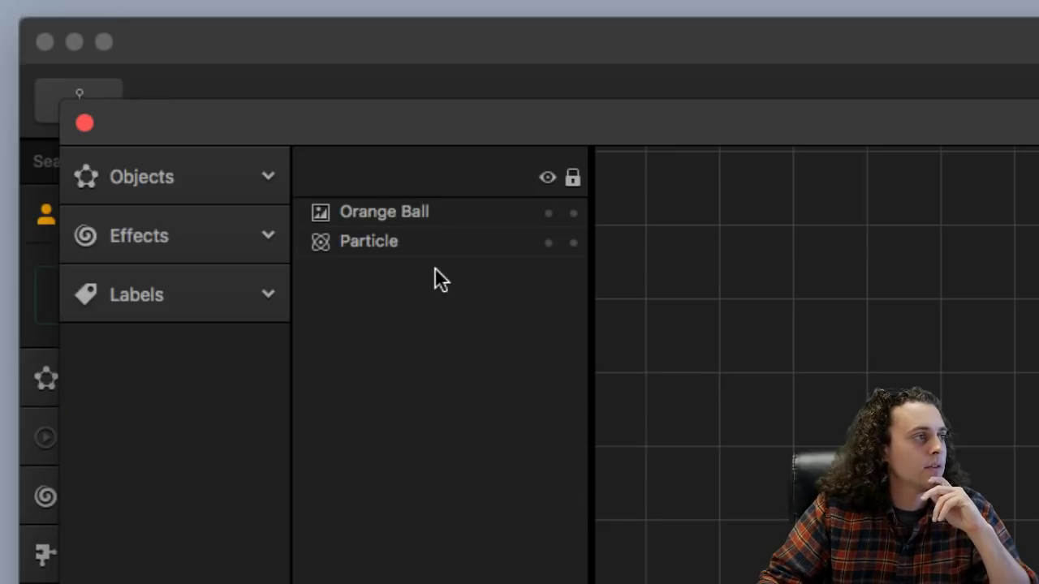
pyautogui.click(179, 103)
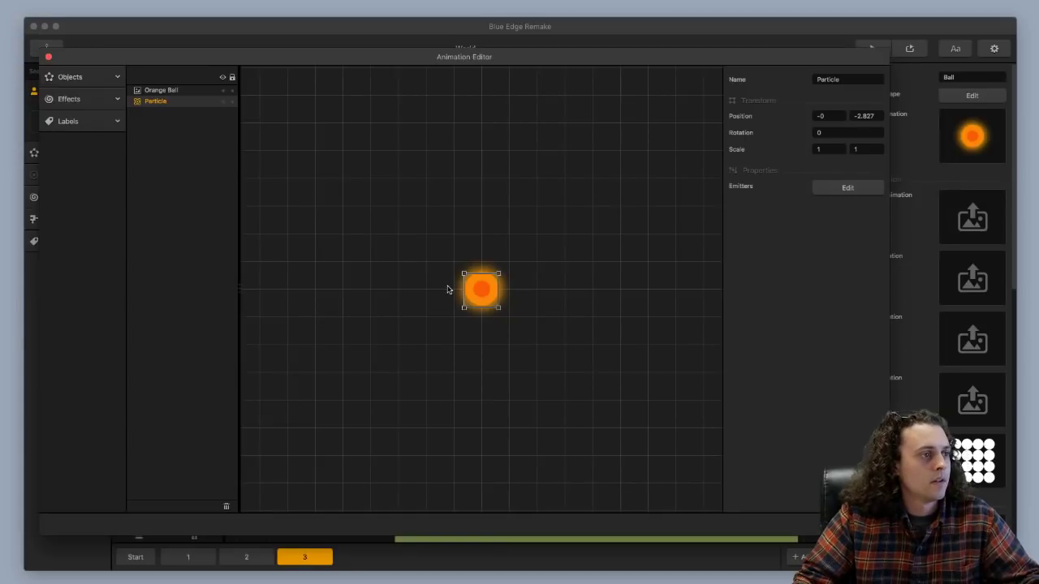
pyautogui.scroll(5, 479, 296)
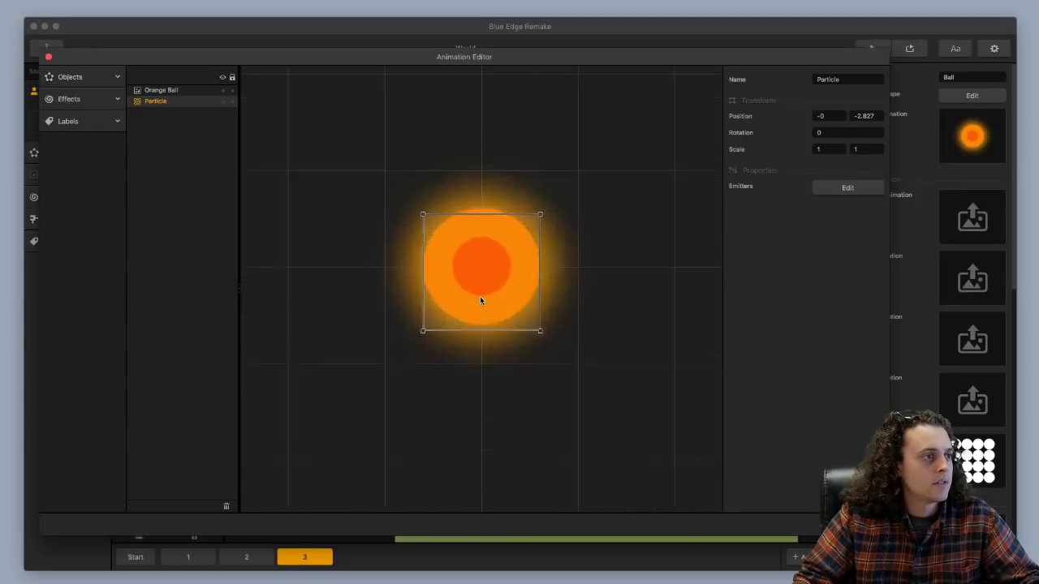
pyautogui.press('Left')
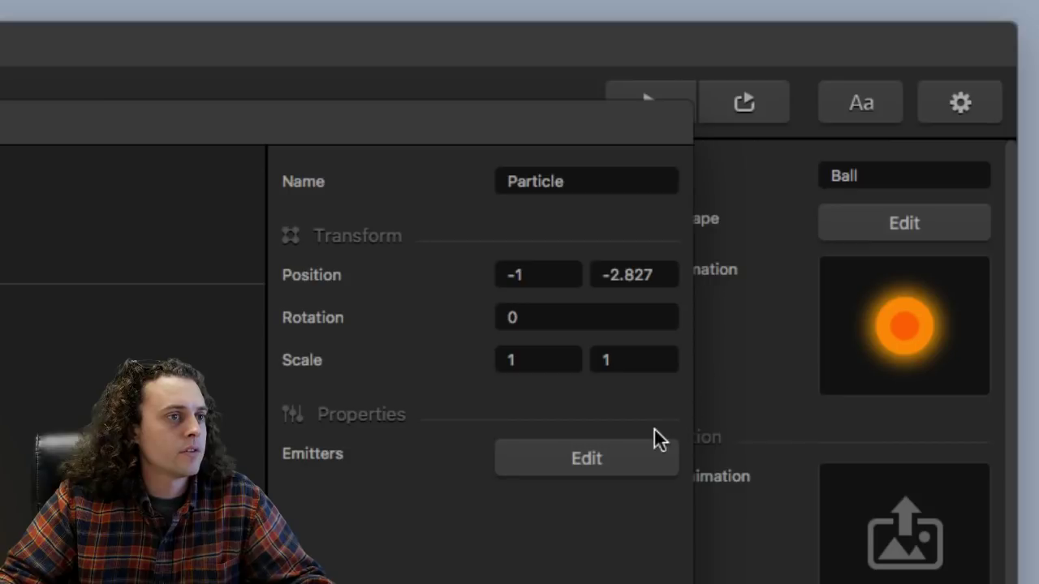
# Open the Particle's emitters and turn off Blend Additive for both fire emitters.
pyautogui.click(645, 458)
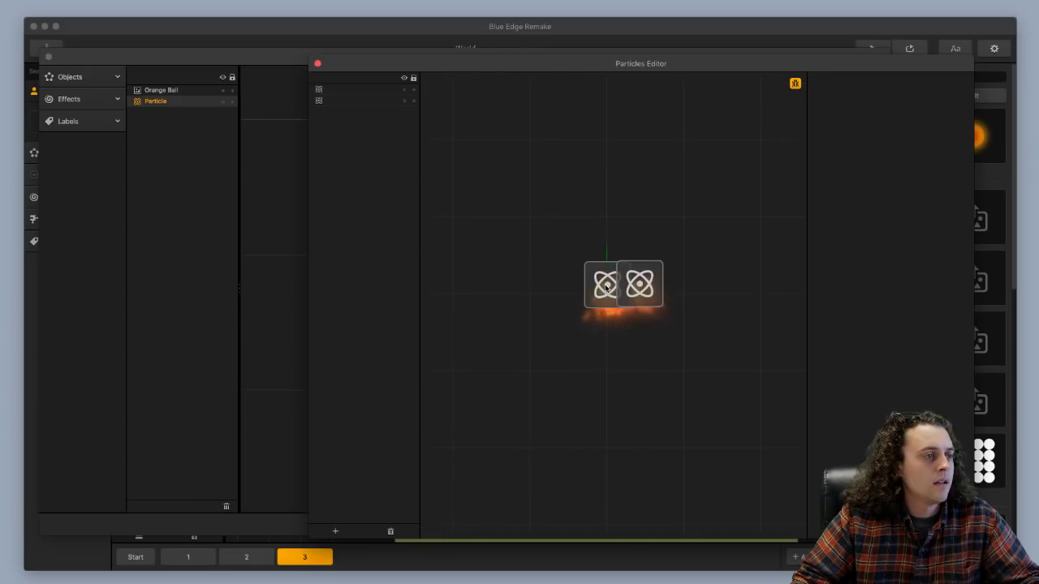
pyautogui.click(604, 285)
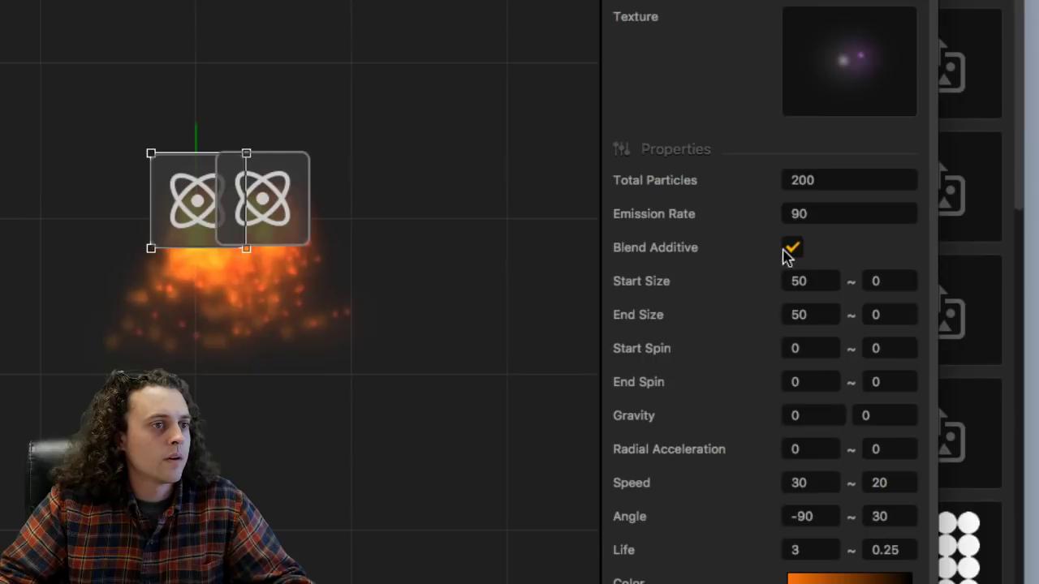
pyautogui.click(791, 247)
pyautogui.click(267, 203)
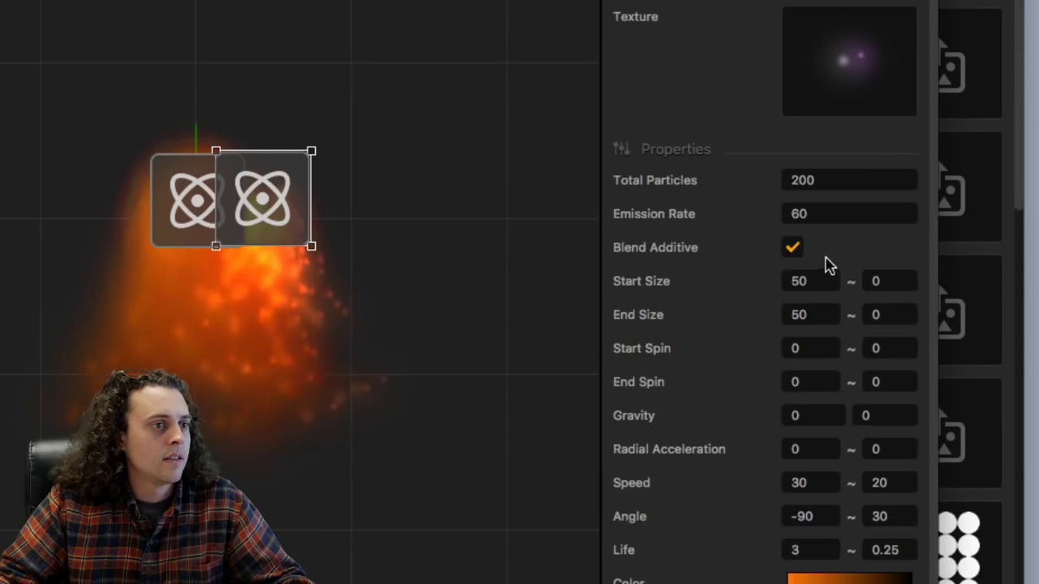
pyautogui.click(793, 248)
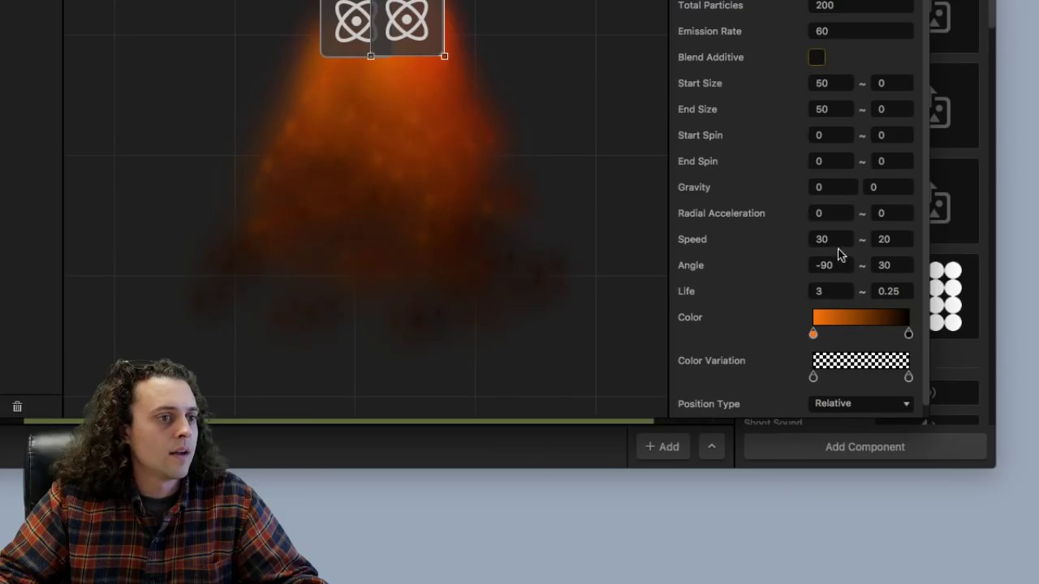
# Set the base Speed of both fire emitters to 15, close the editors and save the project.
pyautogui.doubleClick(910, 424)
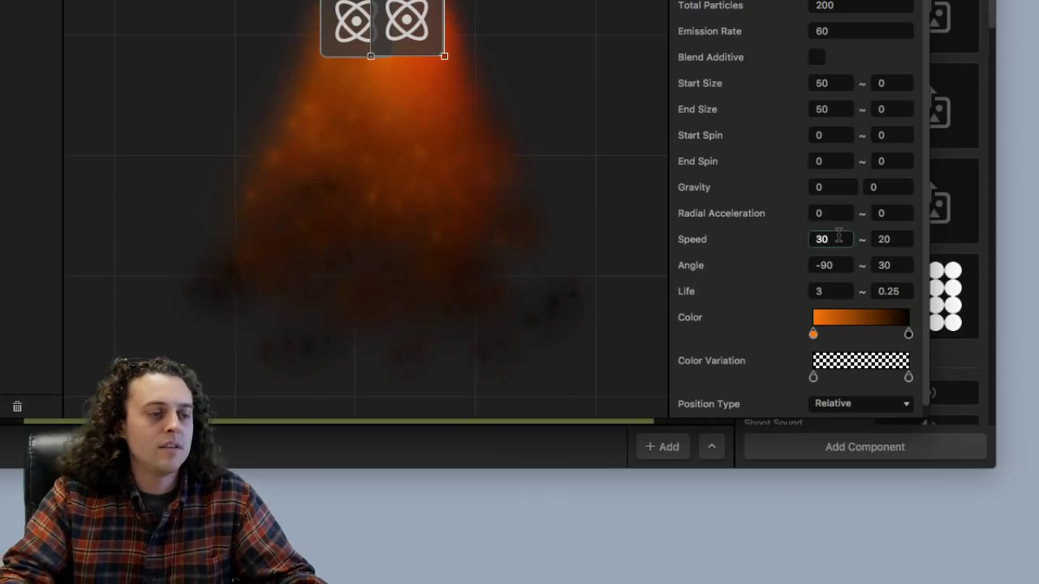
pyautogui.press('BackSpace')
pyautogui.write('15')
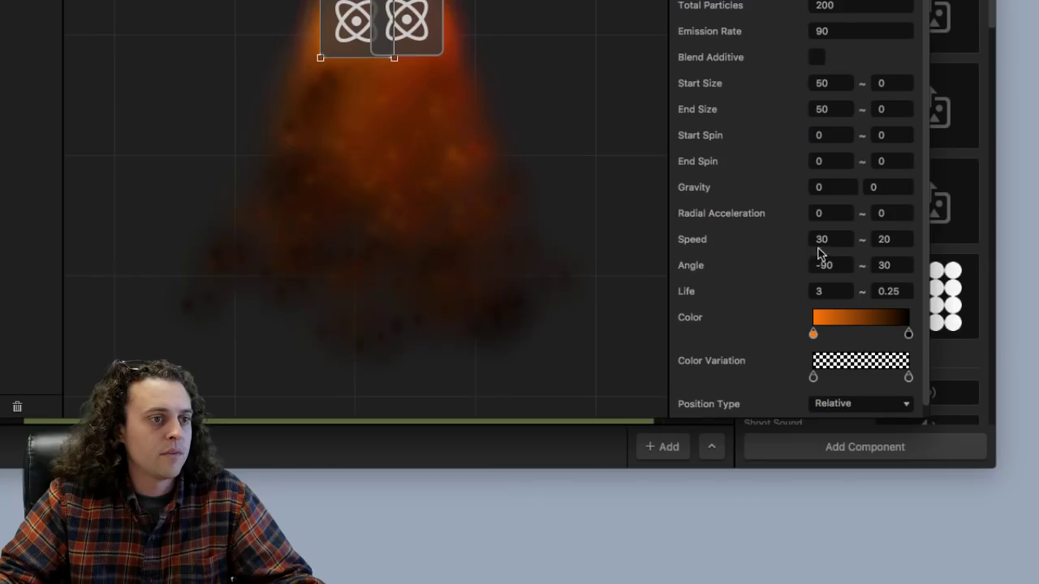
pyautogui.doubleClick(847, 239)
pyautogui.press('BackSpace')
pyautogui.write('15')
pyautogui.press('Tab')
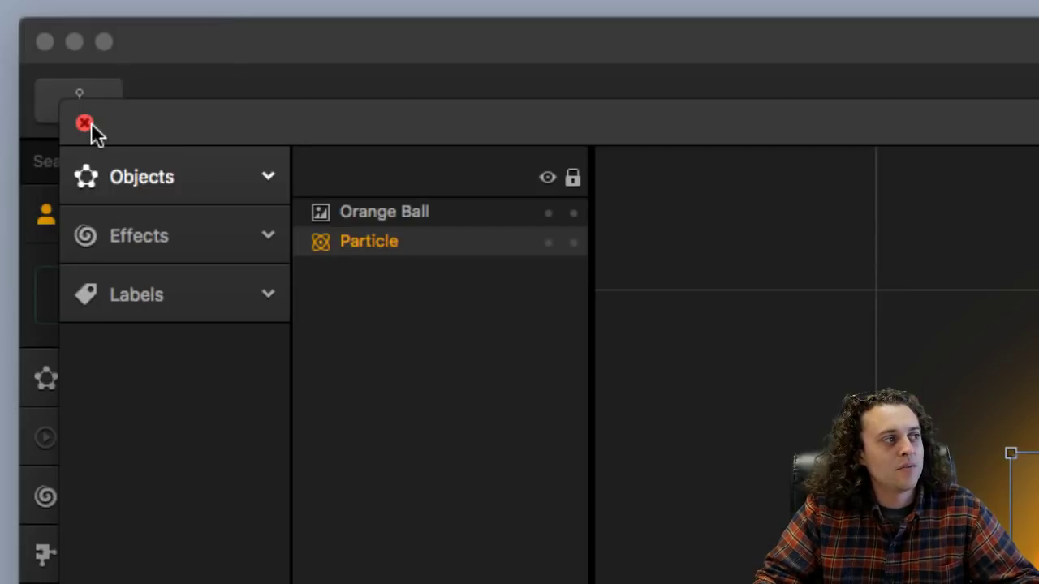
pyautogui.click(84, 123)
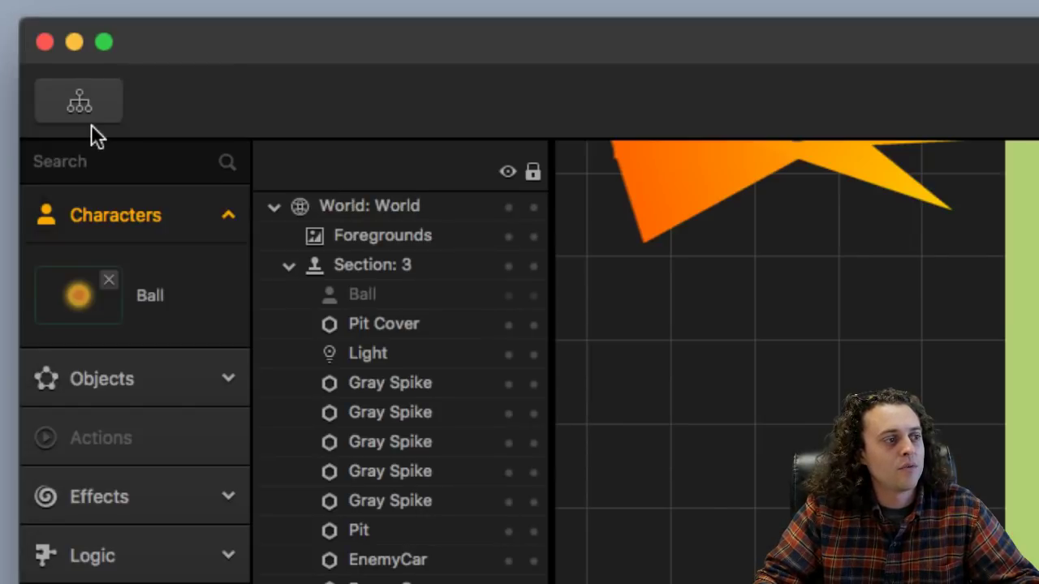
pyautogui.press('super+s')
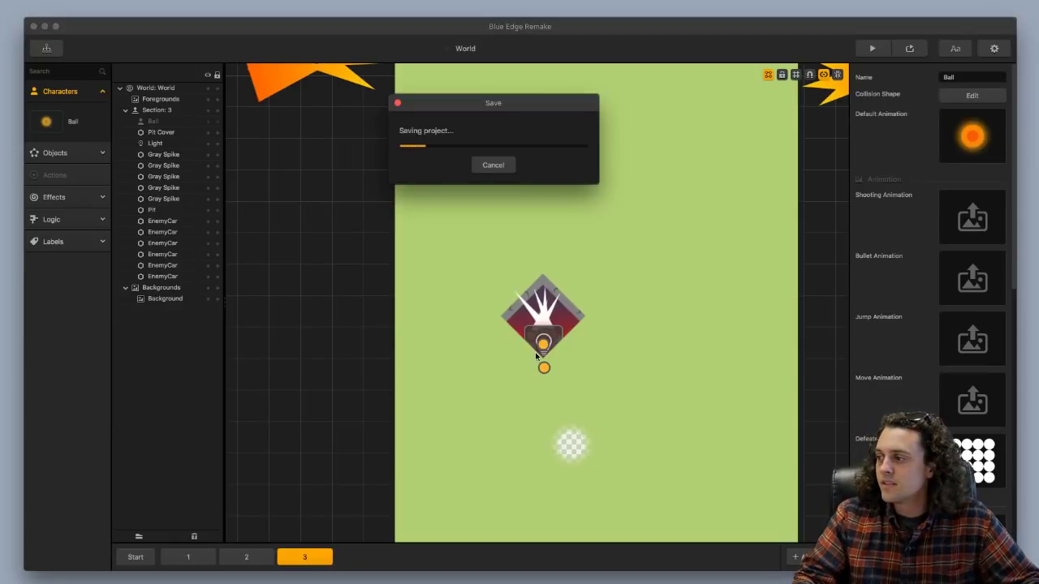
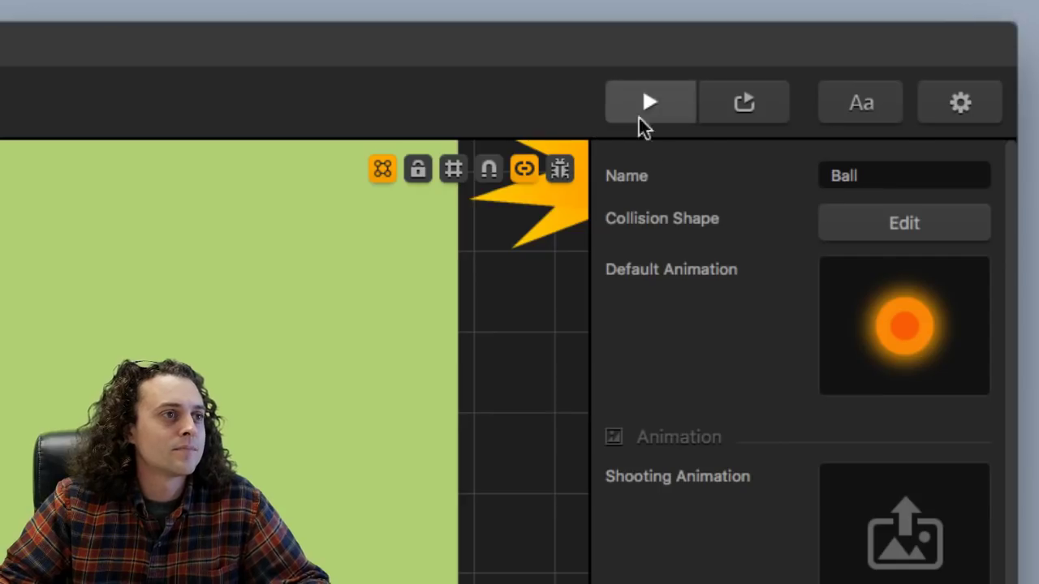
# Run the game preview and steer the ball to examine its non-additive fire trail, closing the preview when done.
pyautogui.click(871, 54)
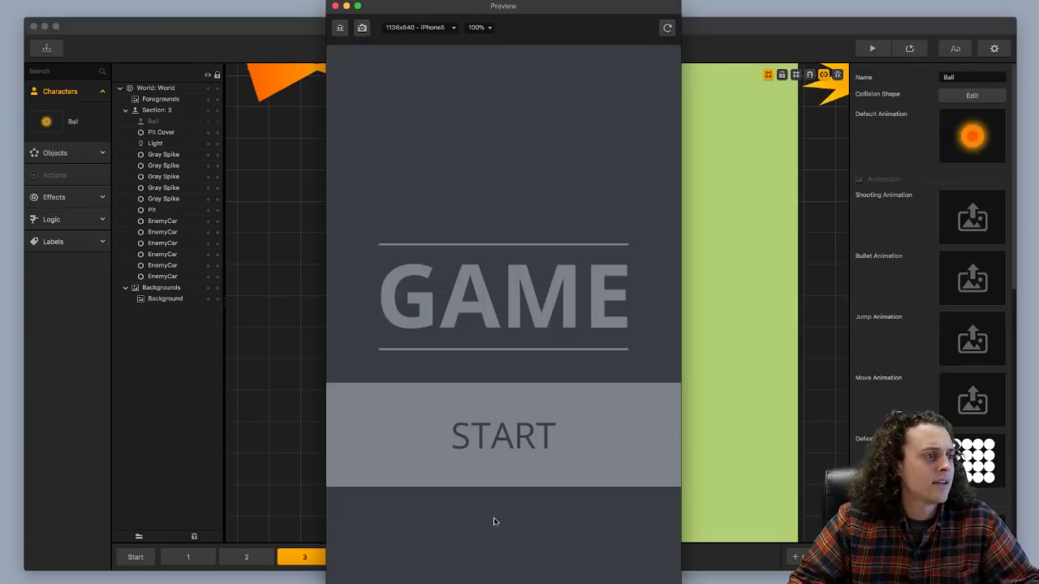
pyautogui.click(493, 482)
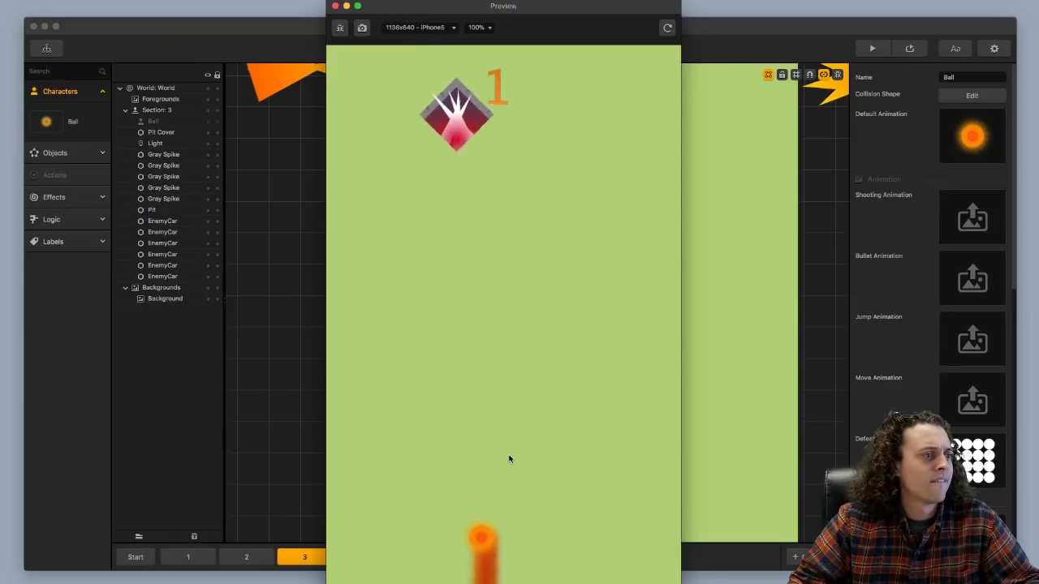
pyautogui.moveTo(498, 524)
pyautogui.mouseDown()
pyautogui.moveTo(533, 520)
pyautogui.moveTo(526, 531)
pyautogui.moveTo(519, 517)
pyautogui.mouseUp()
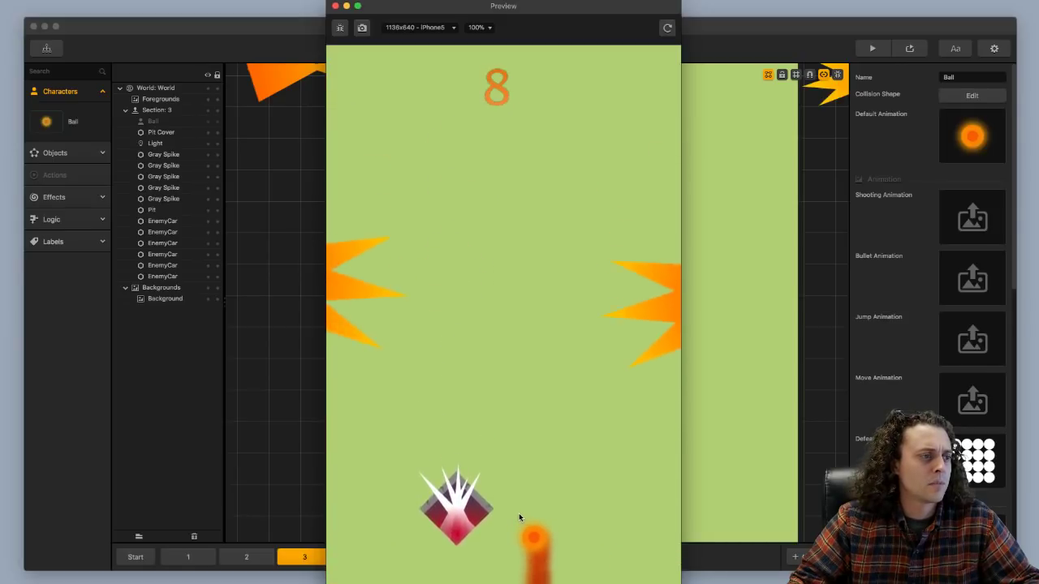
pyautogui.click(335, 7)
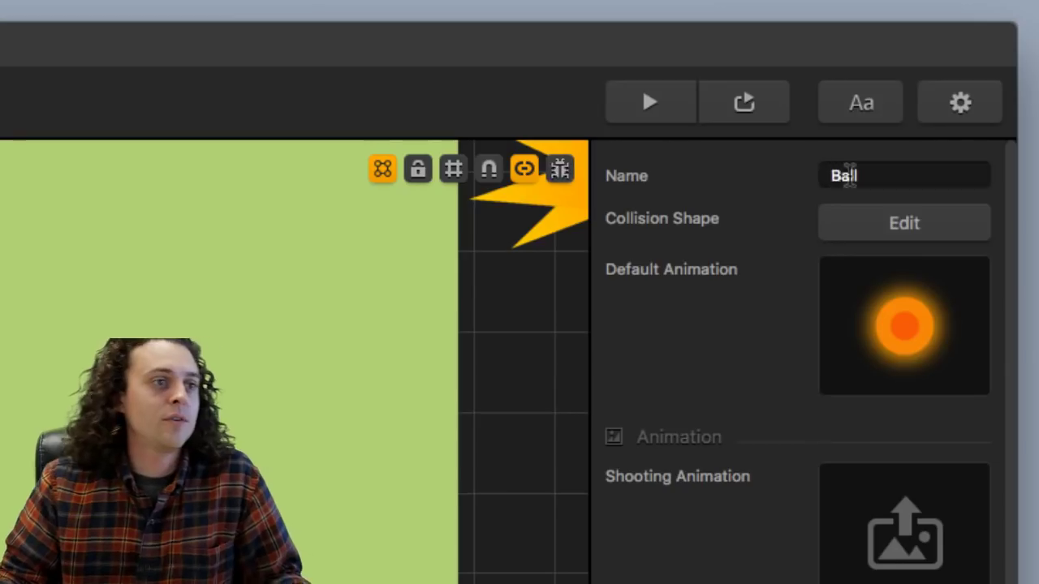
# Reopen the Particle's emitters in the Ball's default animation and turn on Blend Additive for both fire emitters.
pyautogui.moveTo(977, 117)
pyautogui.click(929, 277)
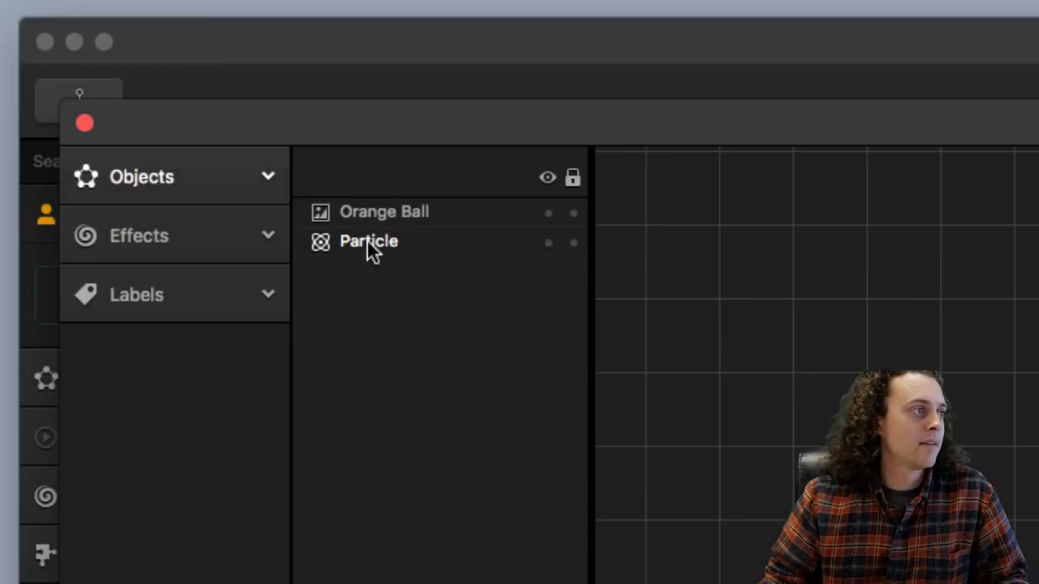
pyautogui.click(349, 241)
pyautogui.click(649, 463)
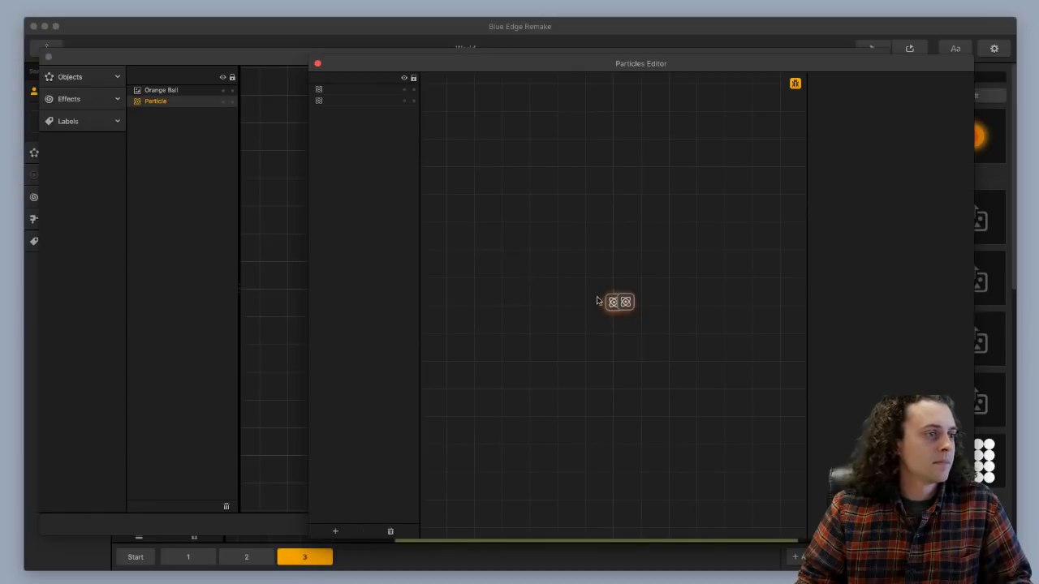
pyautogui.scroll(5, 641, 306)
pyautogui.click(625, 302)
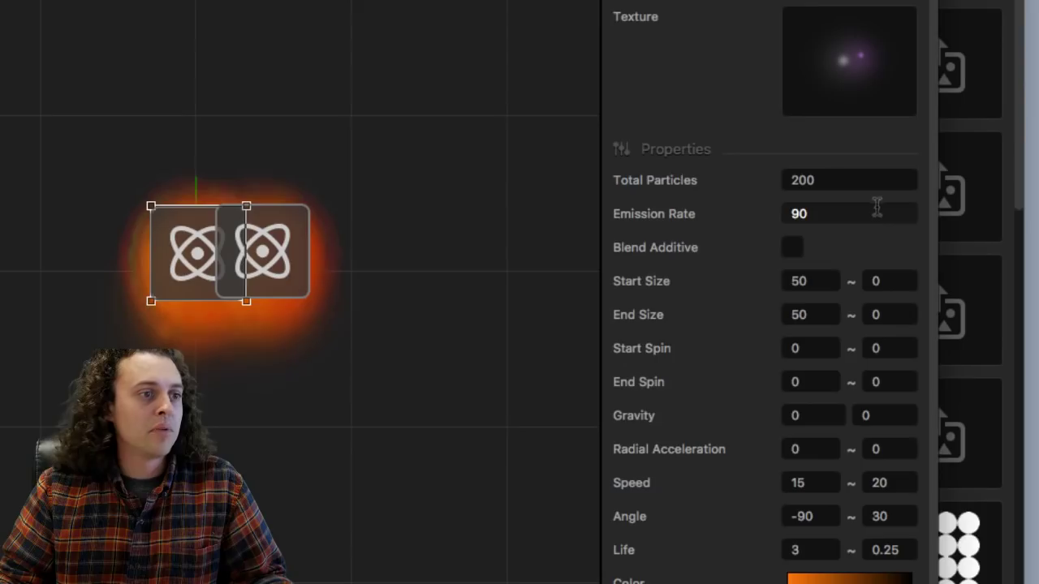
pyautogui.click(791, 248)
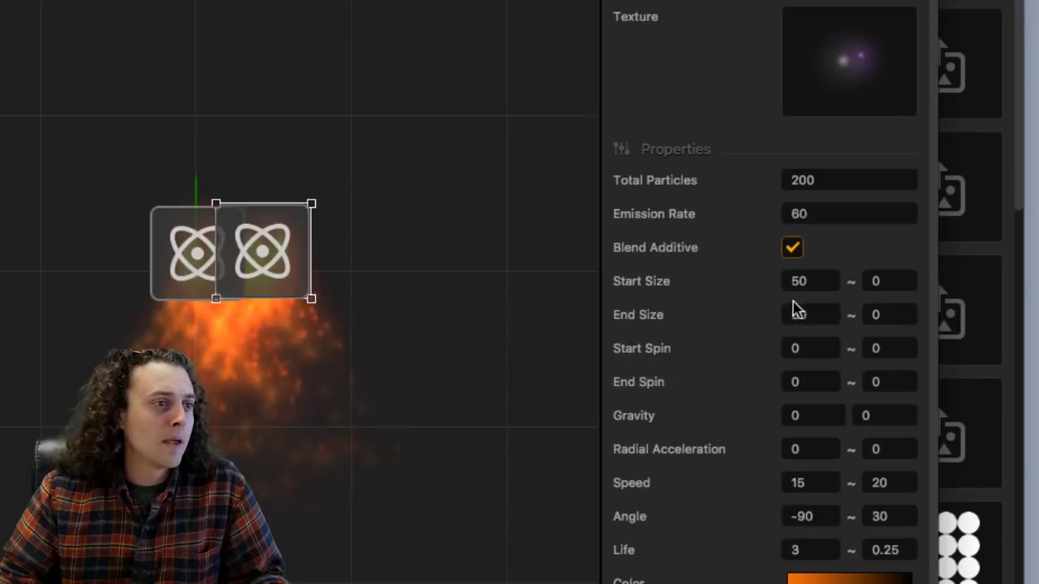
# Try a Start Size of 100 on the fire emitter with the emission rate of 60.
pyautogui.click(813, 282)
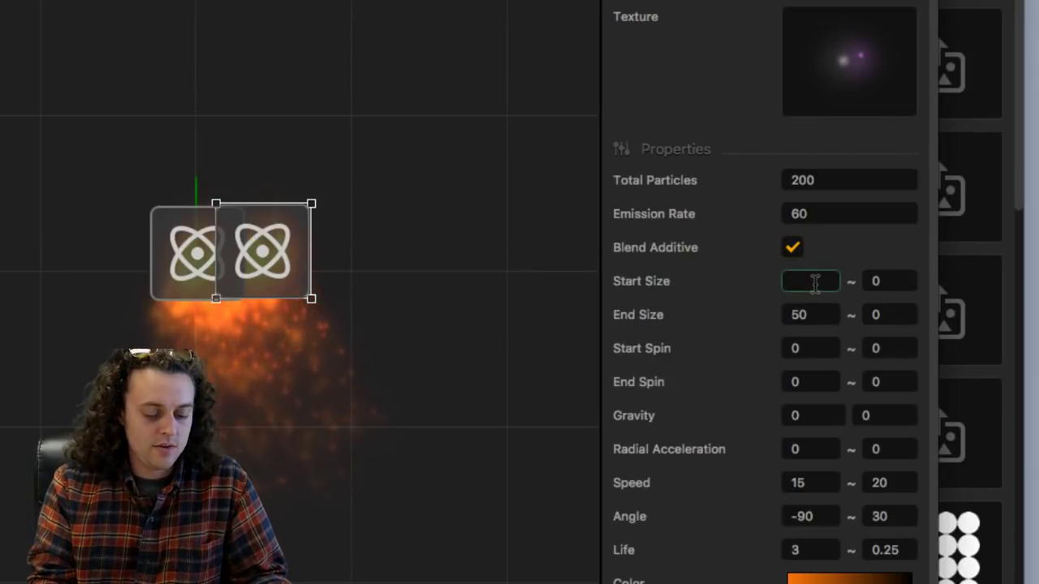
pyautogui.write('100')
pyautogui.press('Tab')
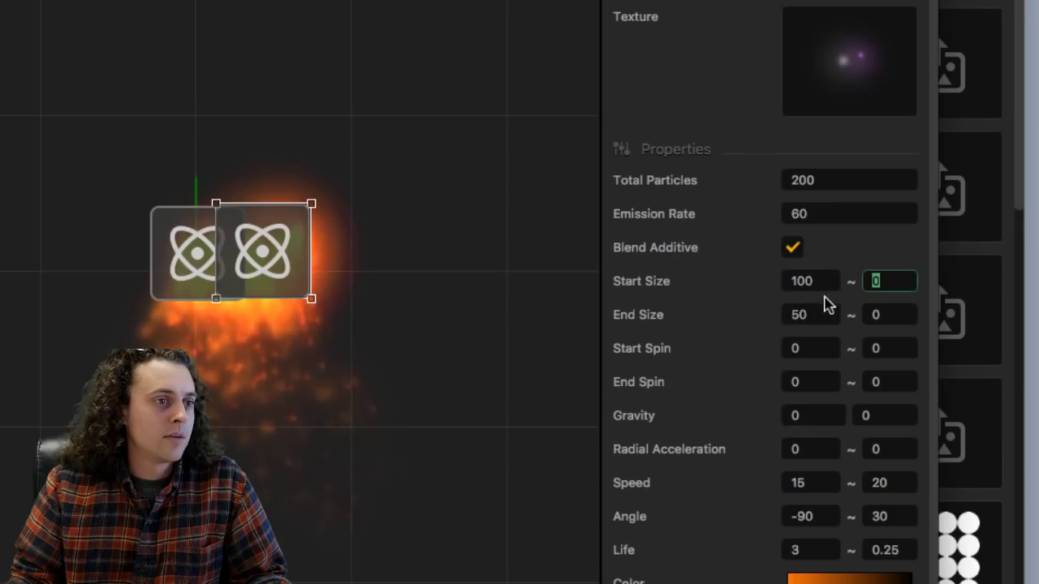
# Set the Start Size of the fire emitter with the emission rate of 60 to 80.
pyautogui.click(918, 322)
pyautogui.press('BackSpace')
pyautogui.press('BackSpace')
pyautogui.press('BackSpace')
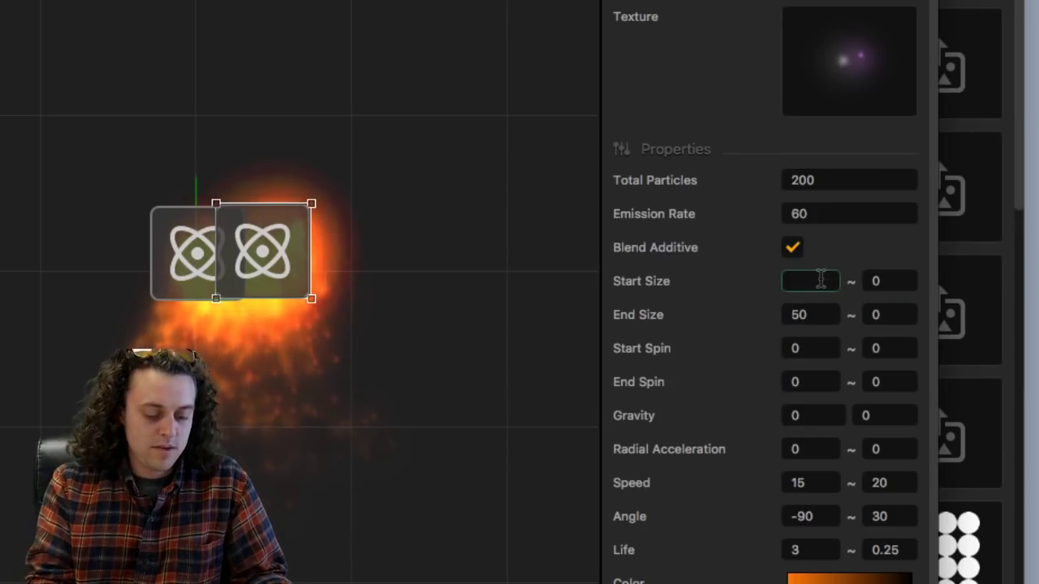
pyautogui.write('80')
pyautogui.press('Tab')
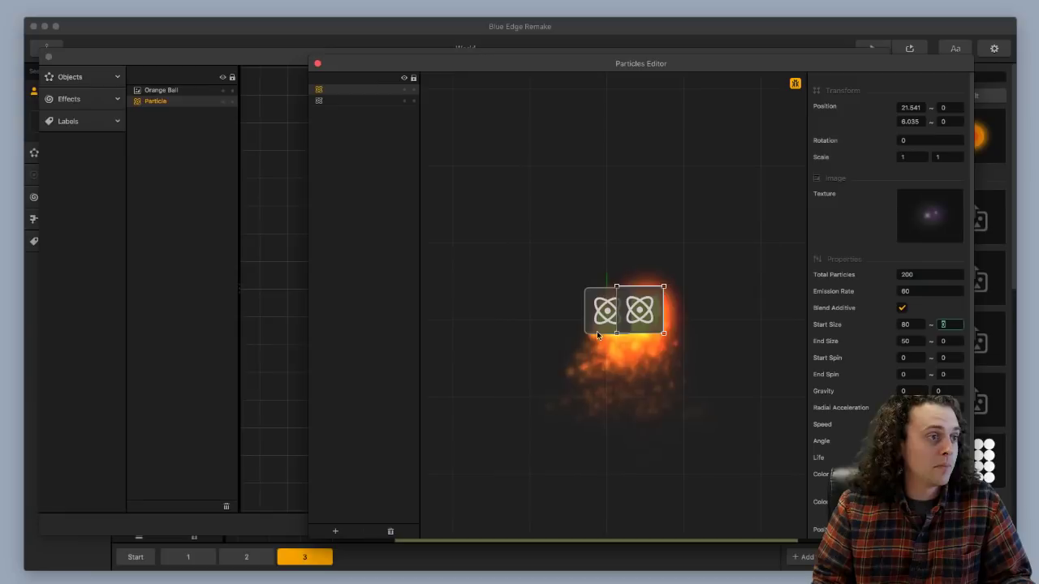
# Set the Start Size of the fire emitter with the emission rate of 90 to 80.
pyautogui.click(596, 331)
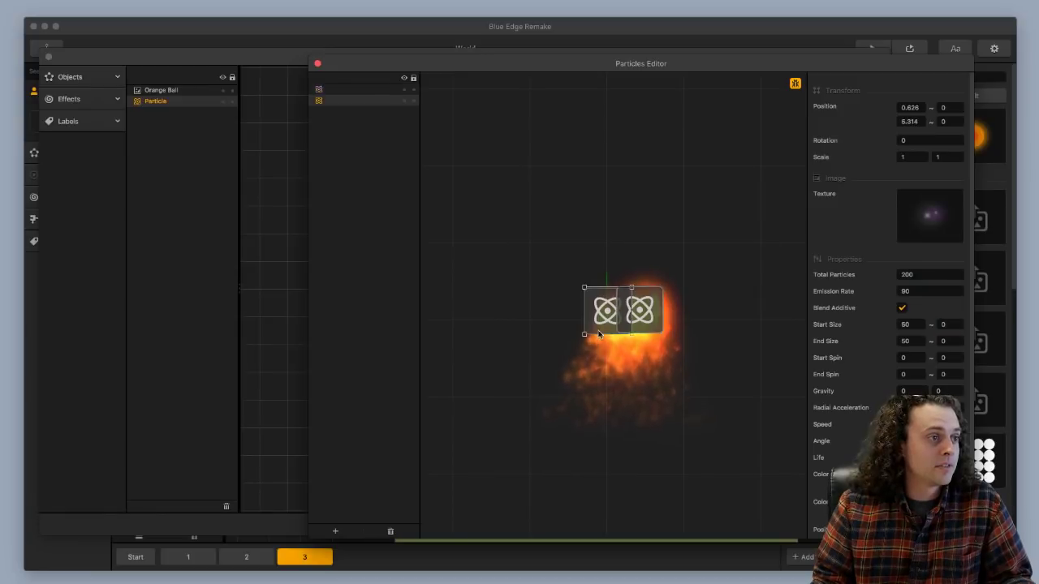
pyautogui.doubleClick(895, 322)
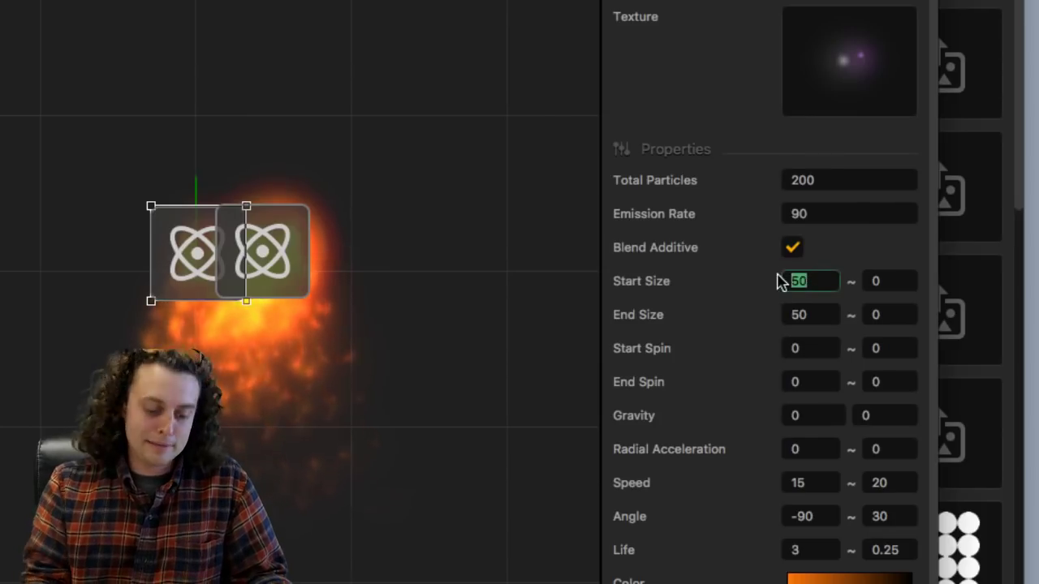
pyautogui.write('80')
pyautogui.press('Tab')
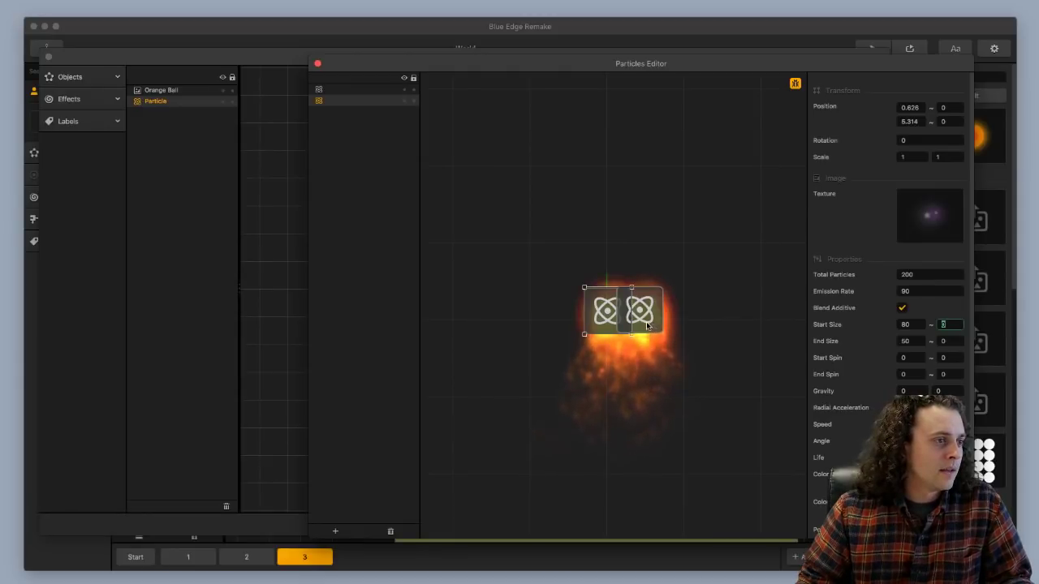
# Duplicate the 60-rate emitter, place the copy between the two at about X 9.6, Y 5, close the editors and save the project.
pyautogui.click(648, 323)
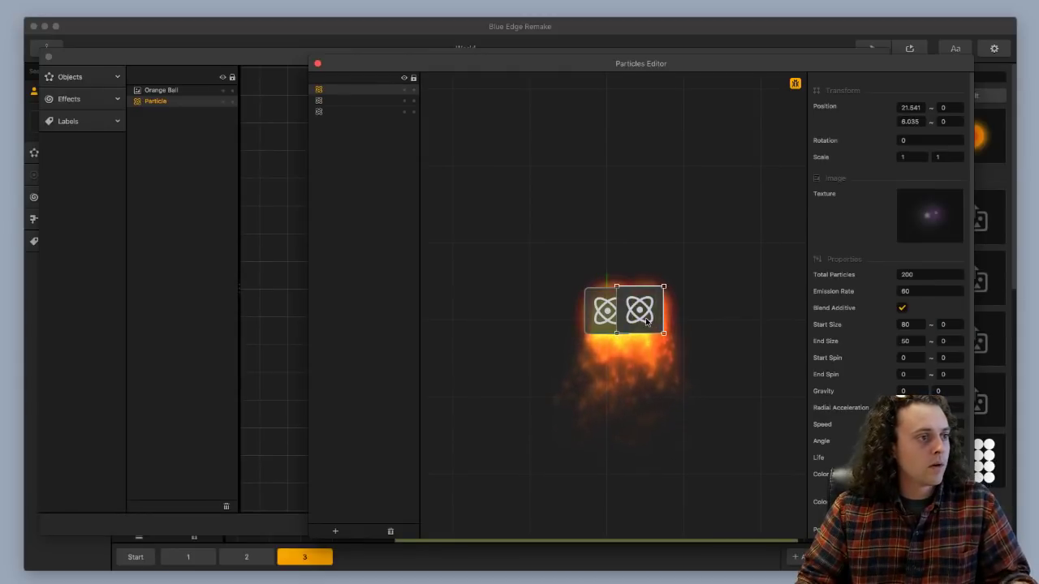
pyautogui.keyDown('alt'); pyautogui.moveTo(647, 322); pyautogui.dragTo(626, 323); pyautogui.keyUp('alt')
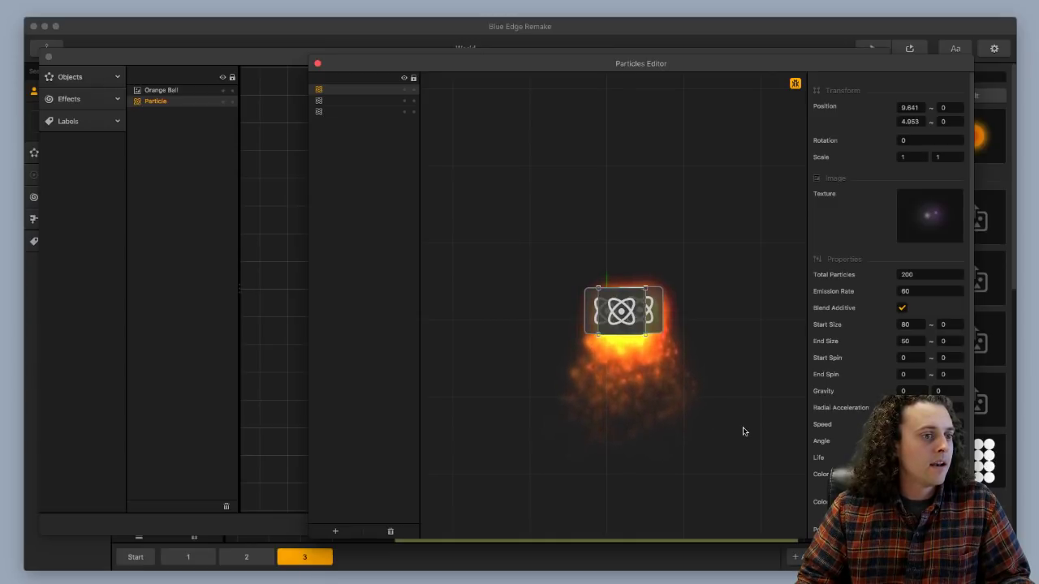
pyautogui.click(318, 64)
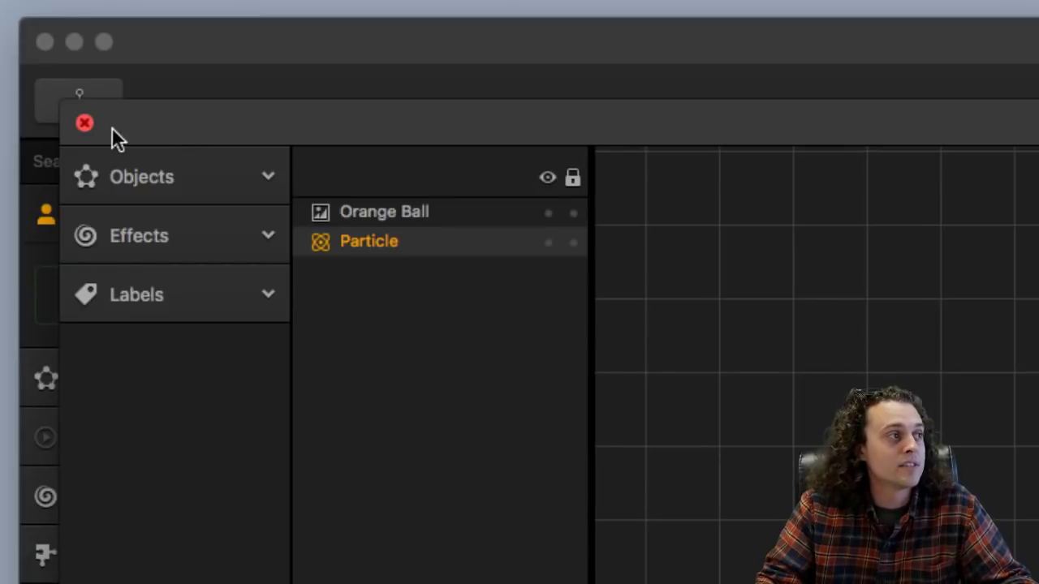
pyautogui.click(85, 123)
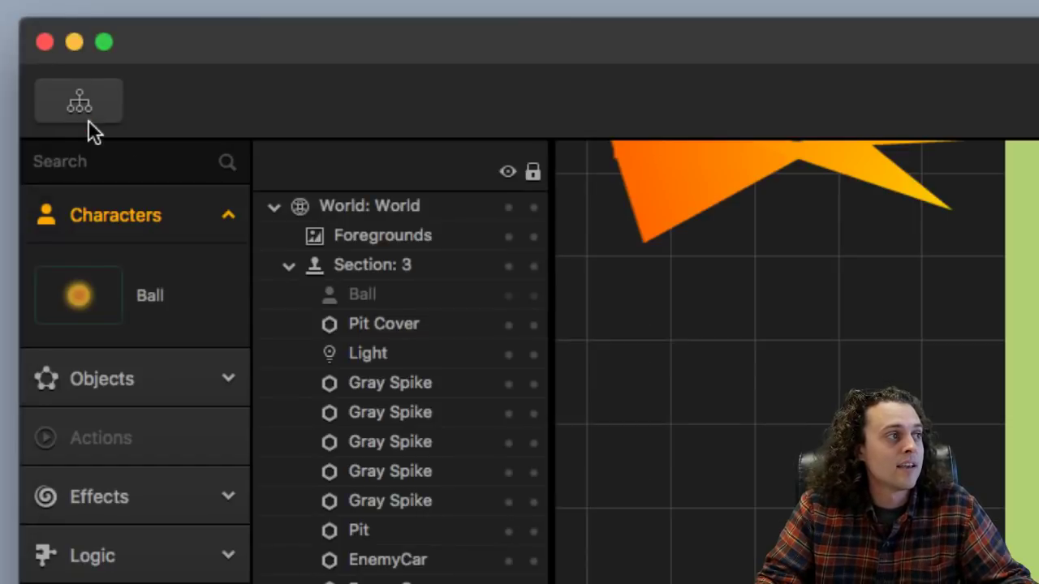
pyautogui.press('super+s')
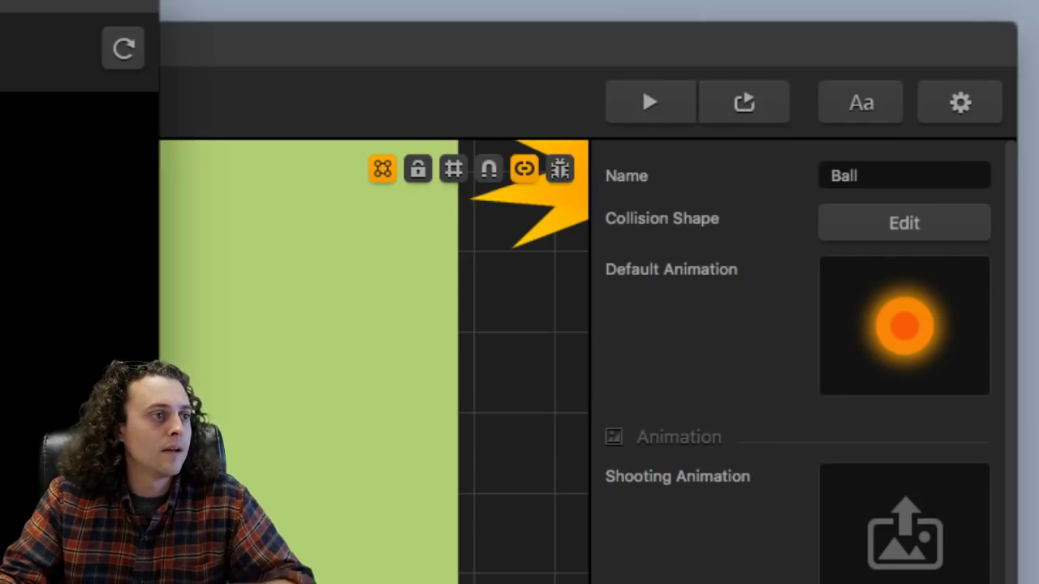
# Run the game preview, enlarge its window and restart the round to examine the trail made by three emitters.
pyautogui.click(649, 101)
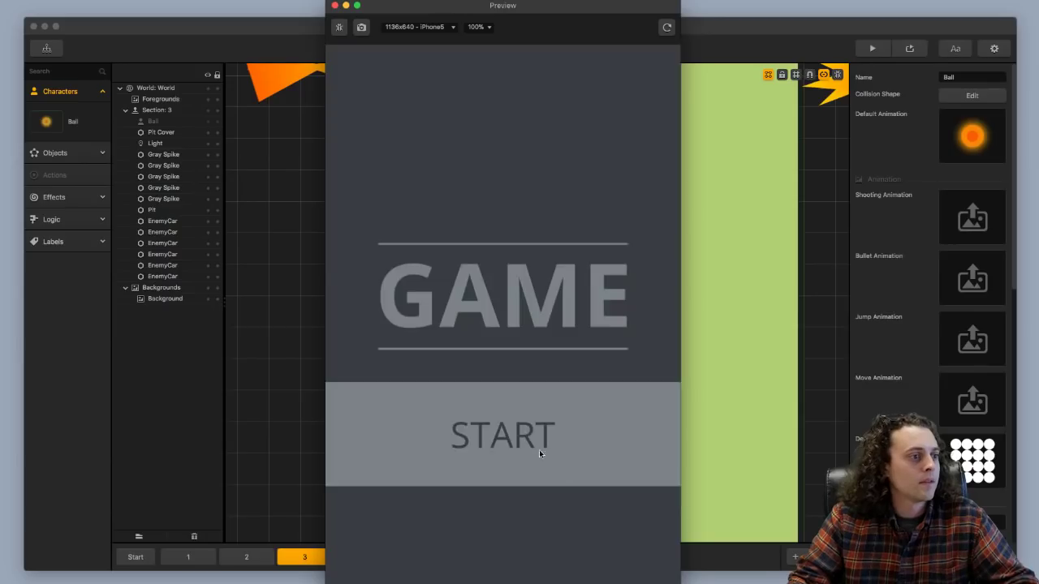
pyautogui.click(546, 450)
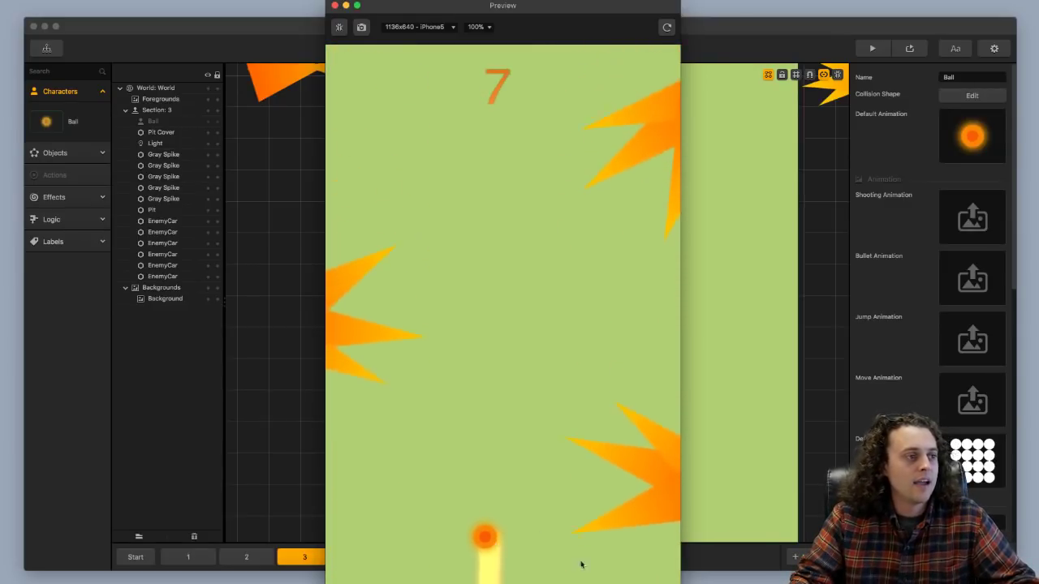
pyautogui.moveTo(680, 581); pyautogui.dragTo(821, 583)
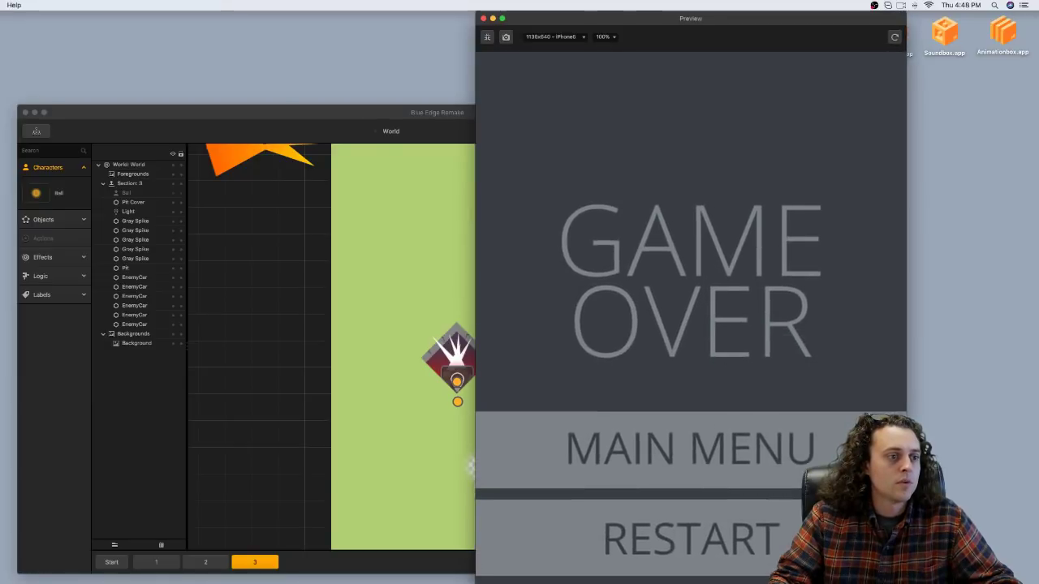
pyautogui.click(731, 540)
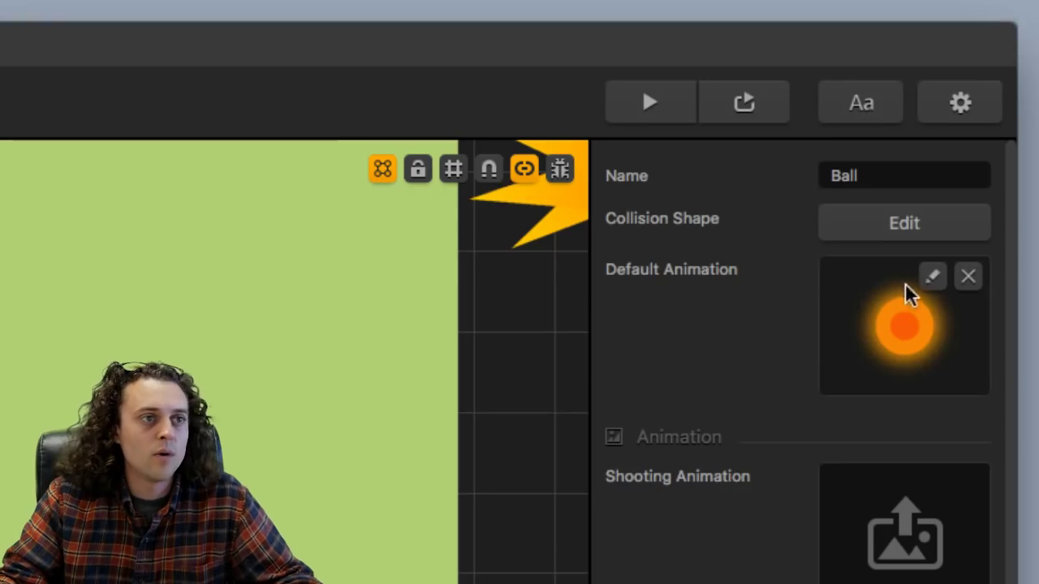
# Reopen the Ball's default animation, nudge the Particle to an X position of about -6 and close the editor.
pyautogui.click(928, 276)
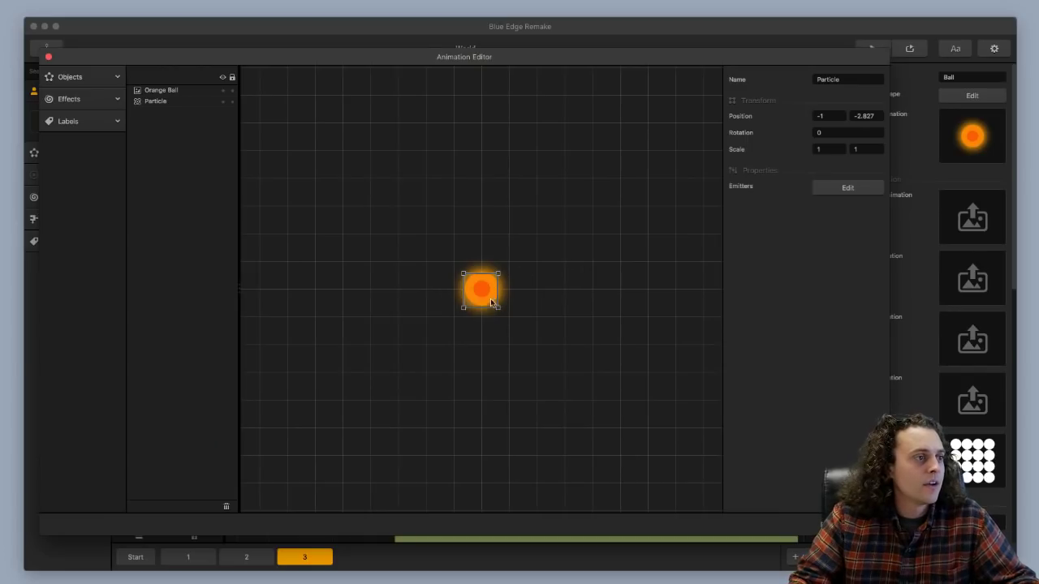
pyautogui.click(146, 90)
pyautogui.click(154, 101)
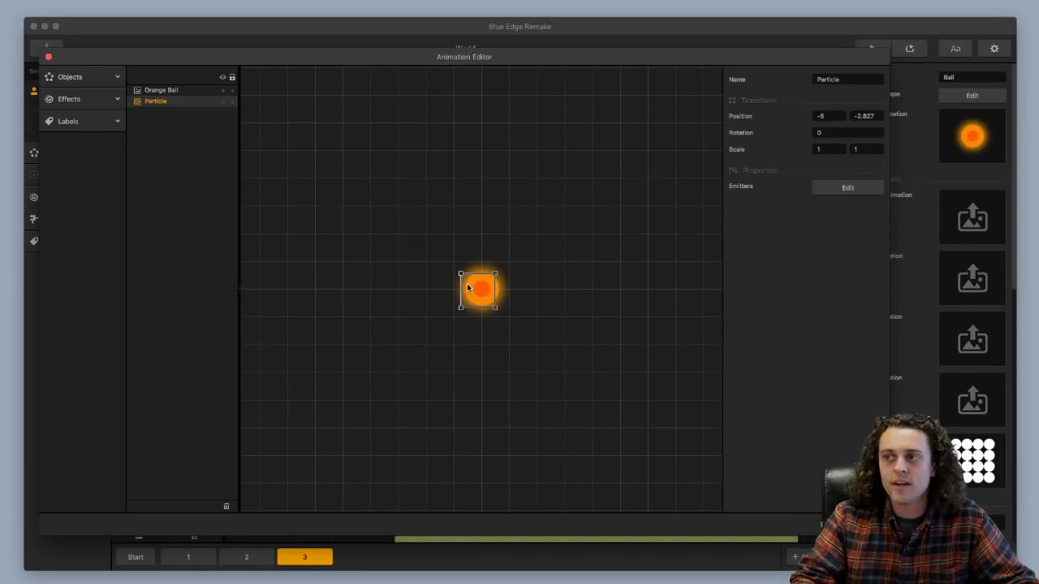
pyautogui.press('Left')
pyautogui.press('Left')
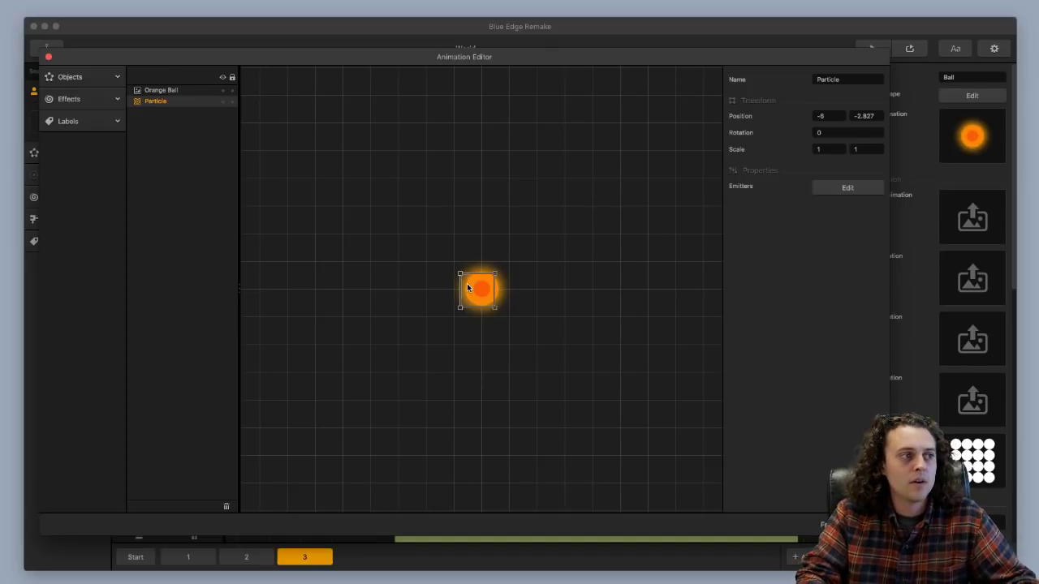
pyautogui.press('Right')
pyautogui.press('Right')
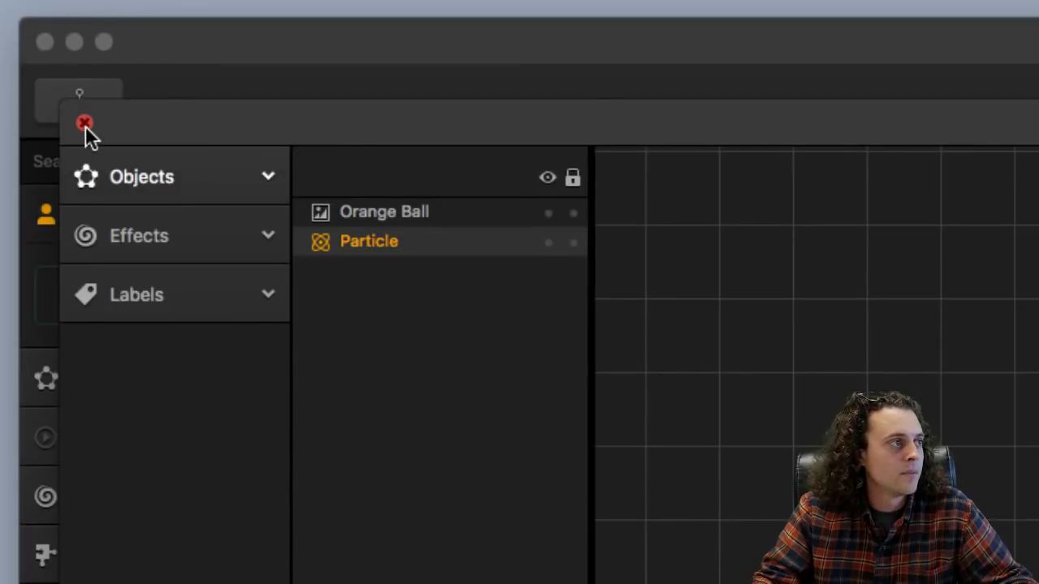
pyautogui.click(86, 124)
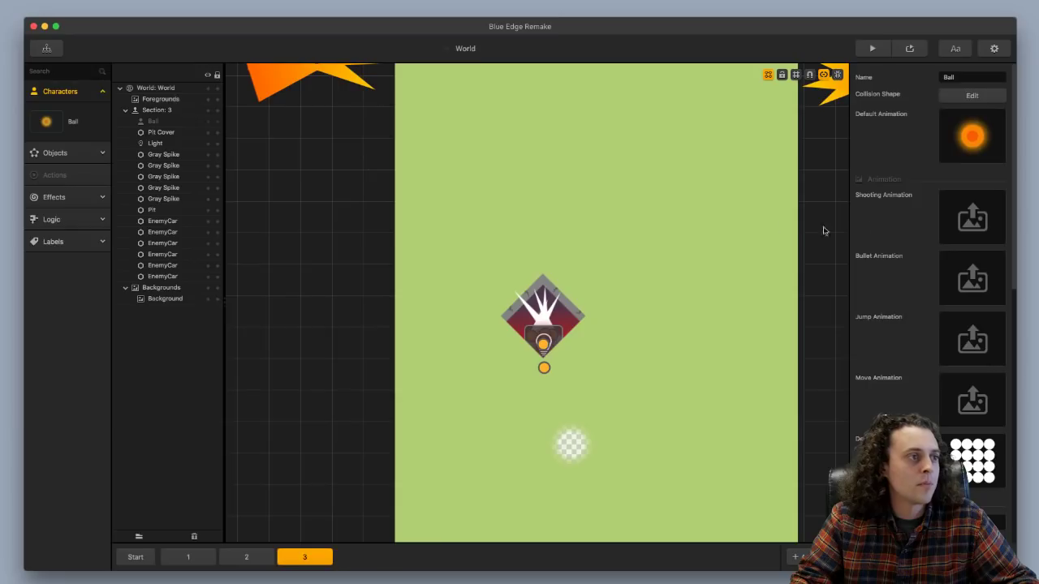
# Preview the game, start a round to examine the Ball's fire trail in motion, and close the preview.
pyautogui.click(872, 48)
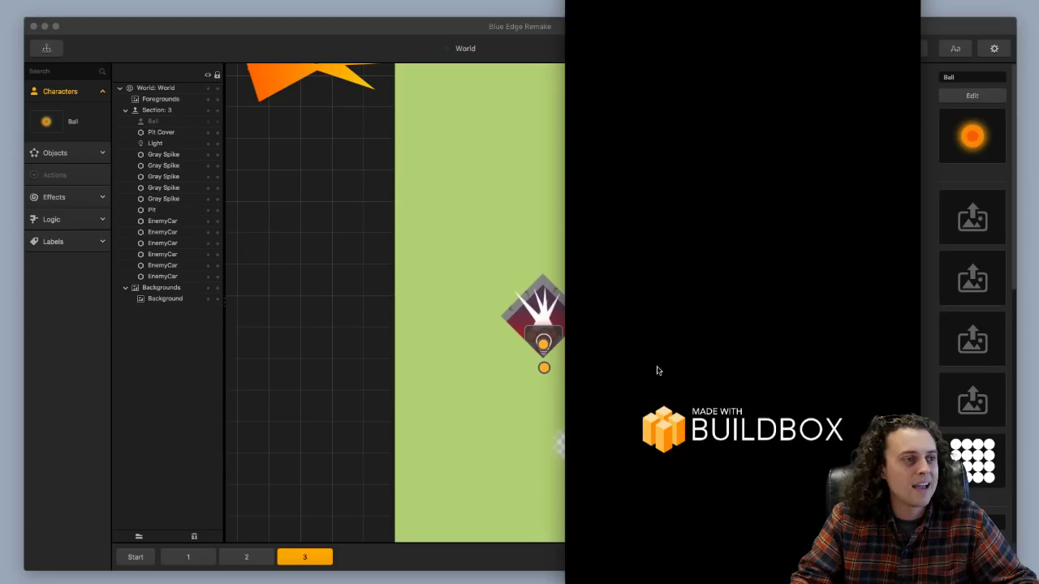
pyautogui.click(739, 354)
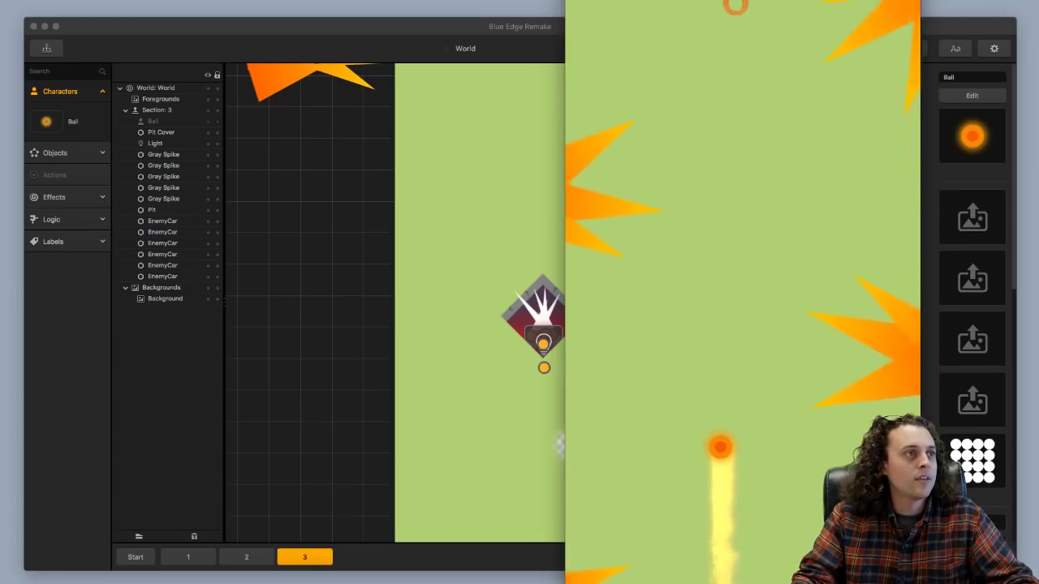
pyautogui.press('super+w')
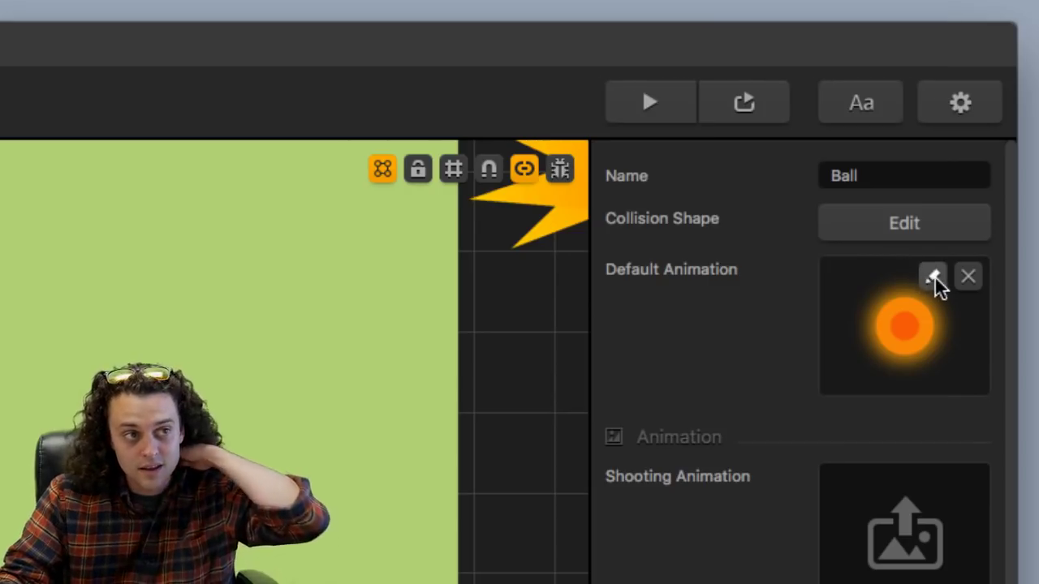
# Reopen the emitters of the Ball's default animation and change their Angle variation, setting it to 50 on the outer 60-rate emitter.
pyautogui.click(933, 276)
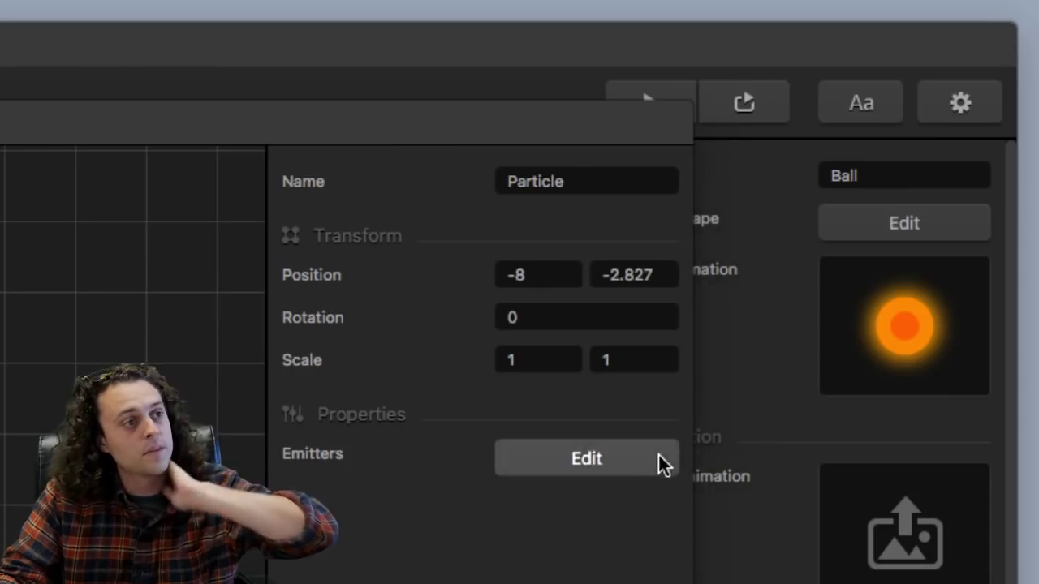
pyautogui.click(666, 461)
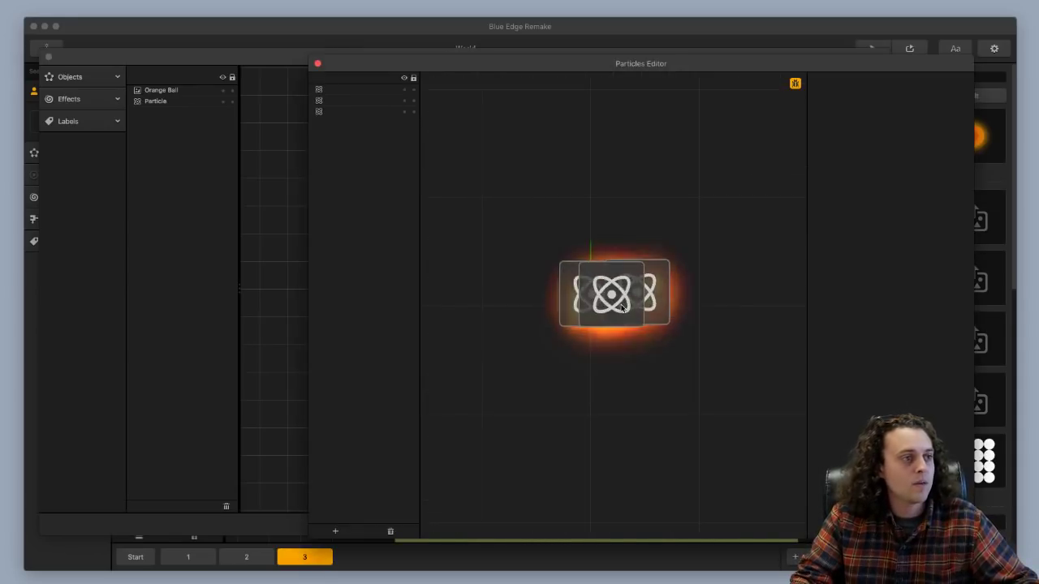
pyautogui.click(564, 313)
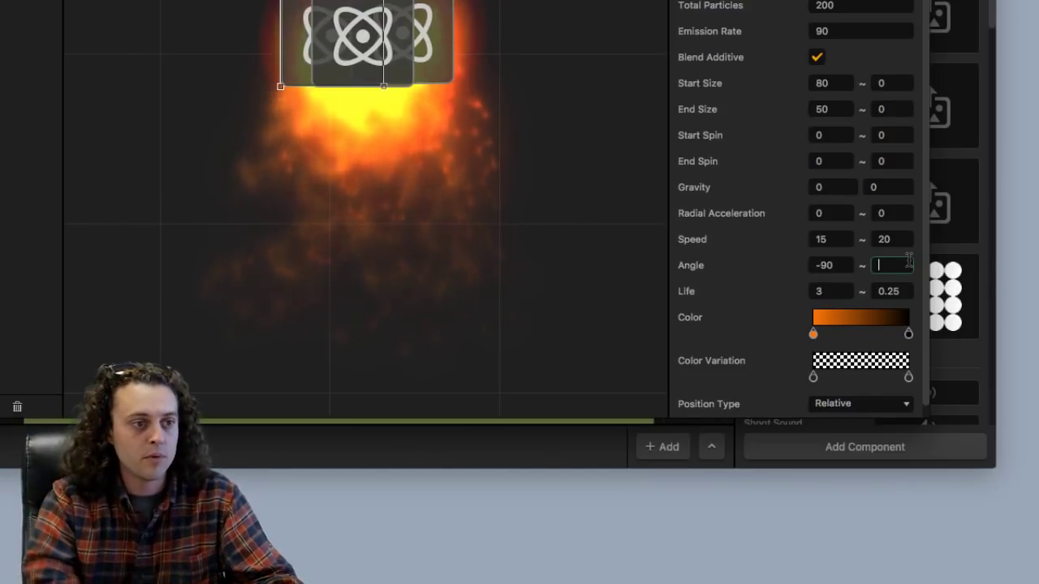
pyautogui.press('Tab')
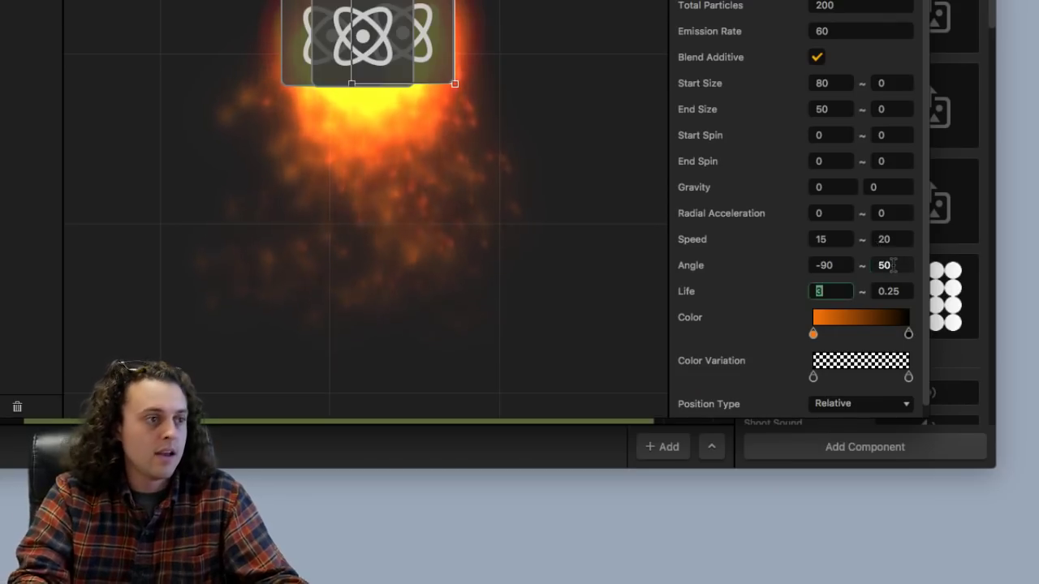
# Set the base Speed of the three particle emitters to 5.
pyautogui.press('Tab')
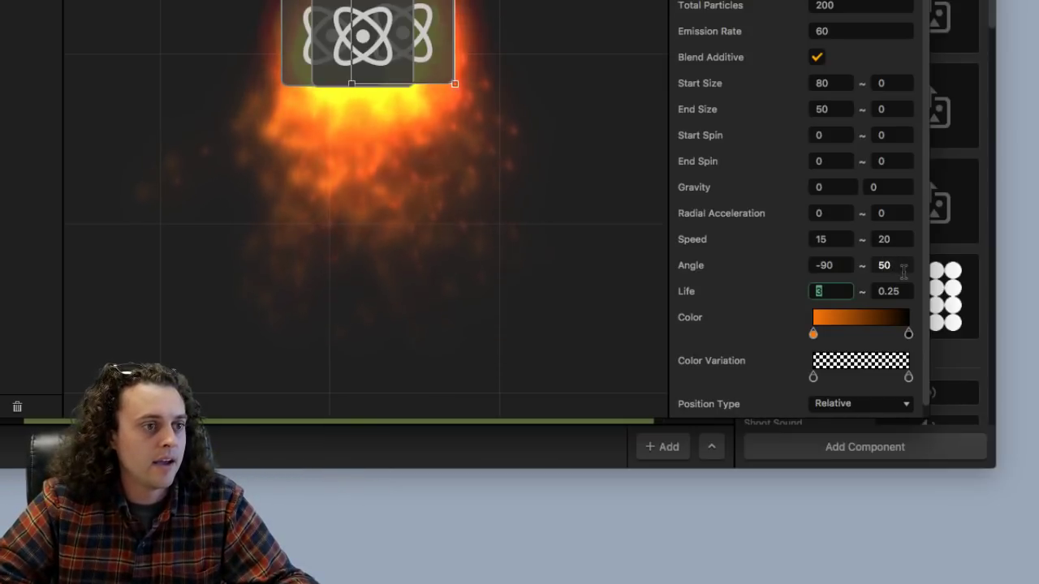
pyautogui.click(828, 237)
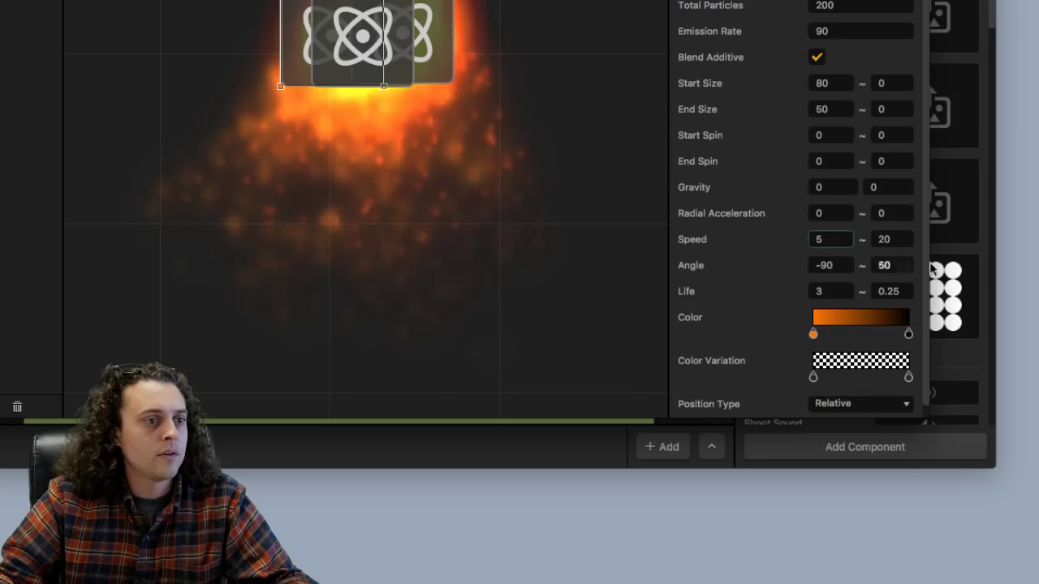
pyautogui.click(899, 239)
pyautogui.press('BackSpace')
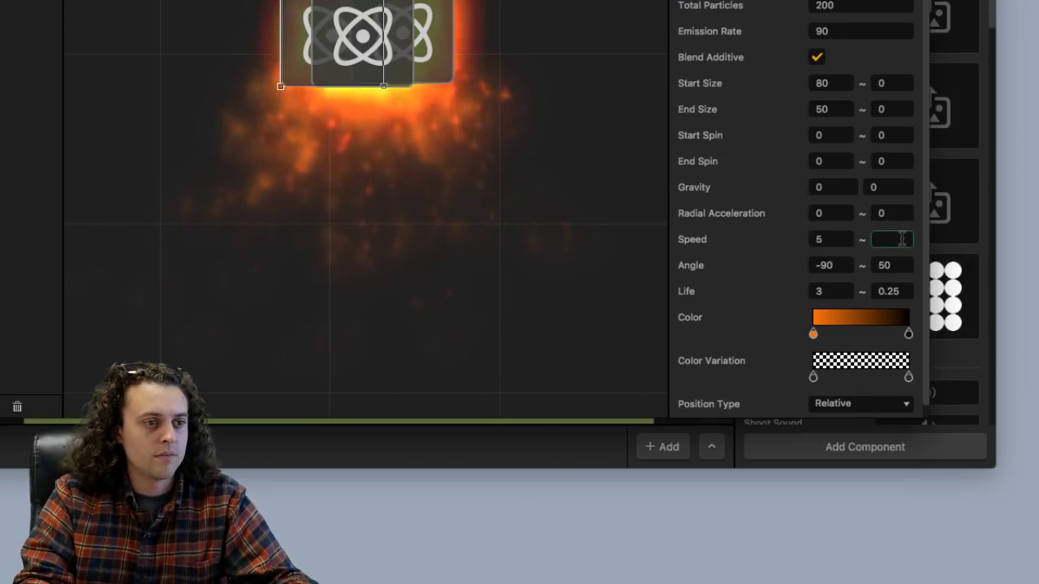
pyautogui.click(845, 239)
pyautogui.press('BackSpace')
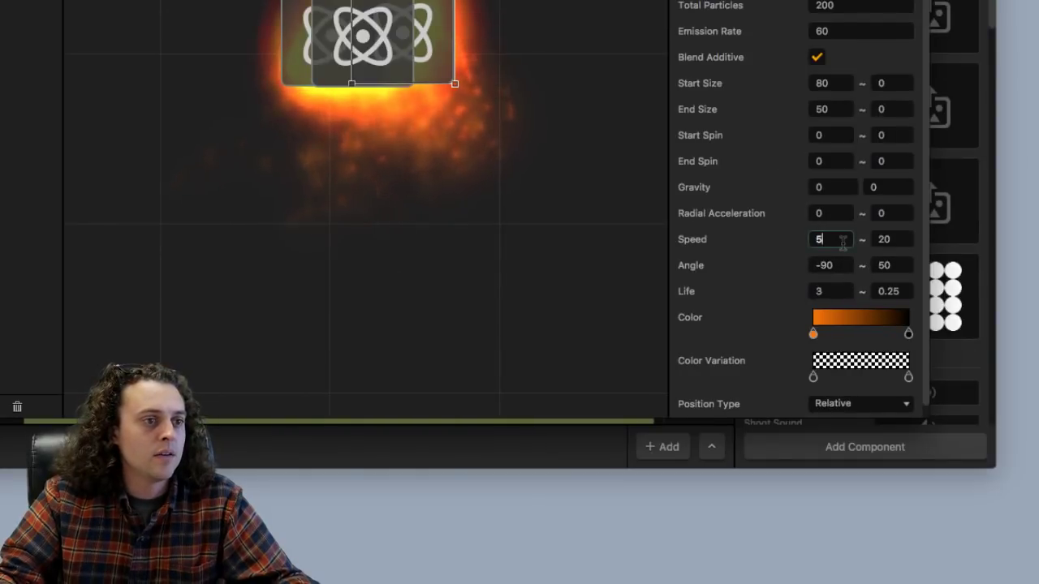
pyautogui.write('0')
pyautogui.press('Tab')
pyautogui.press('Tab')
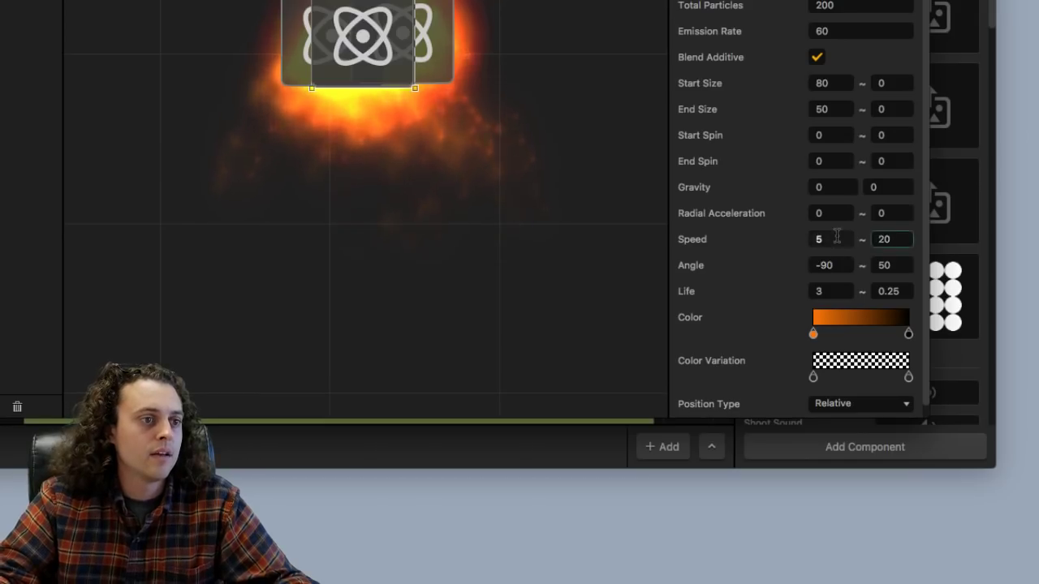
# Set the centre emitter's Speed to 10 with a variation of 5.
pyautogui.doubleClick(836, 237)
pyautogui.write('10')
pyautogui.press('Tab')
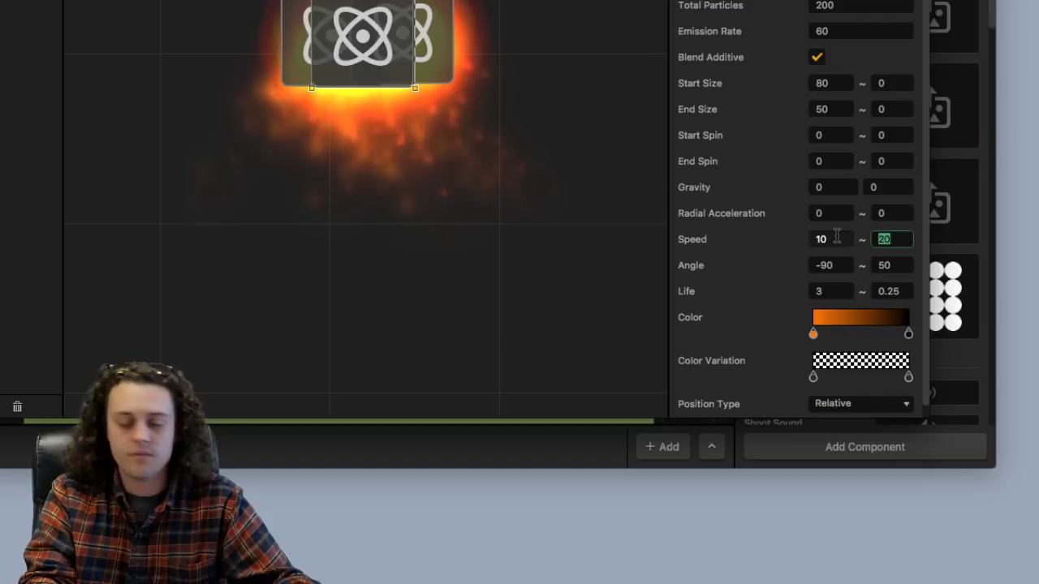
pyautogui.write('5')
pyautogui.press('Tab')
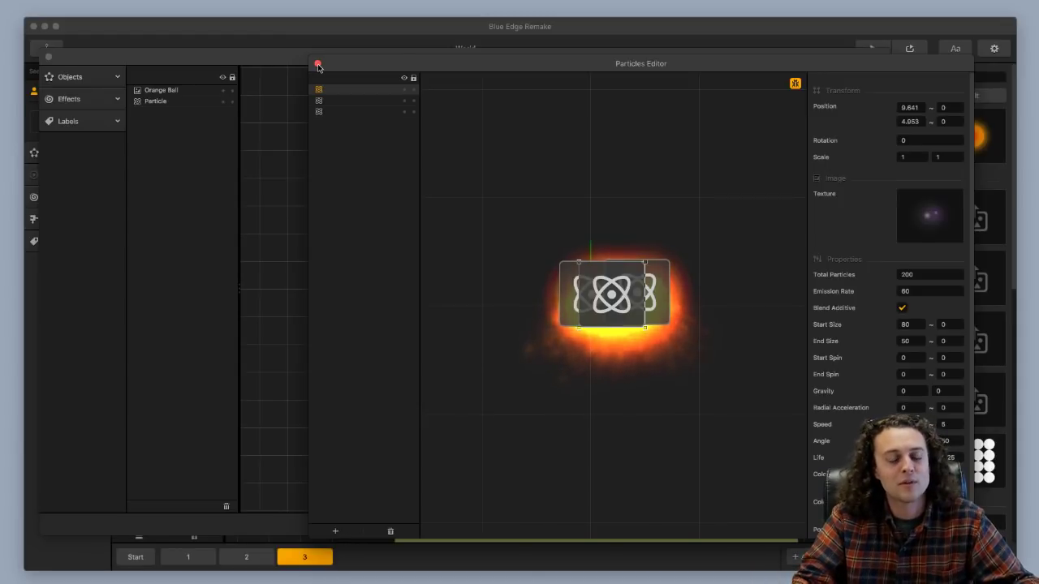
# Close the Particles Editor and the ball's animation editor, and save the project.
pyautogui.click(318, 64)
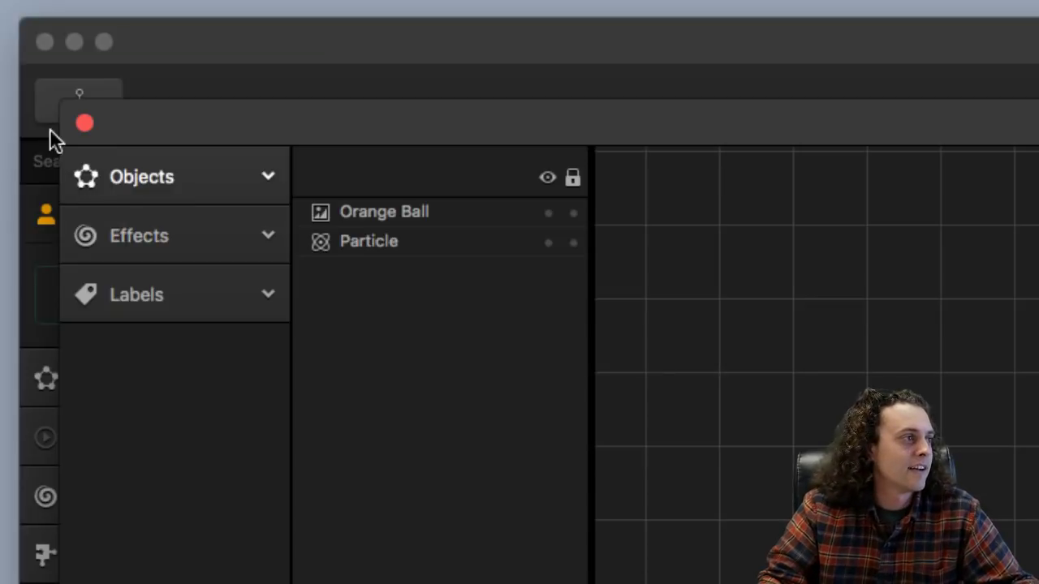
pyautogui.click(84, 122)
pyautogui.press('super+s')
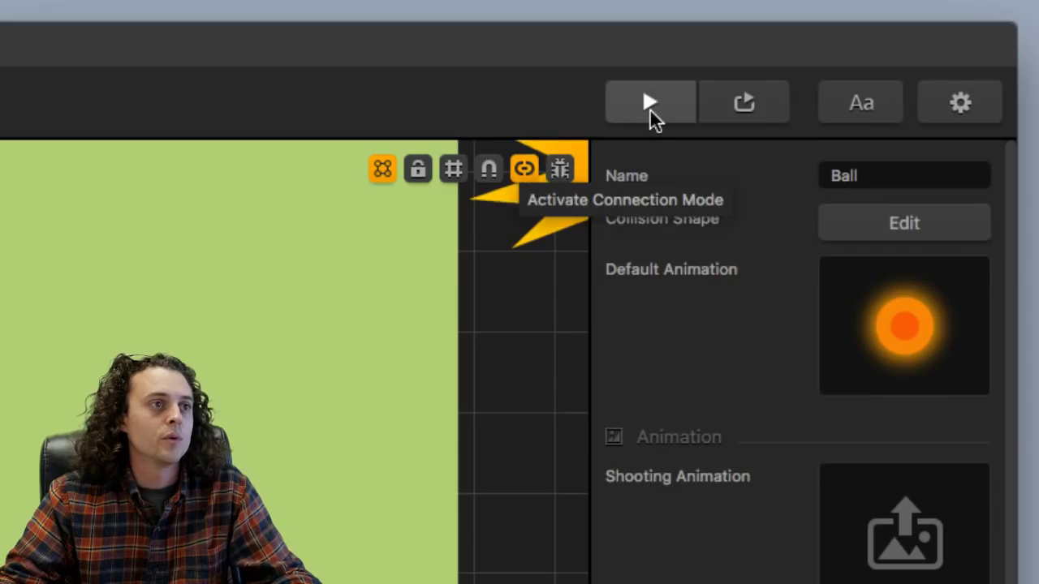
# Run a preview of the game to examine the slower particle trail behind the ball, and close it.
pyautogui.click(642, 87)
pyautogui.click(746, 382)
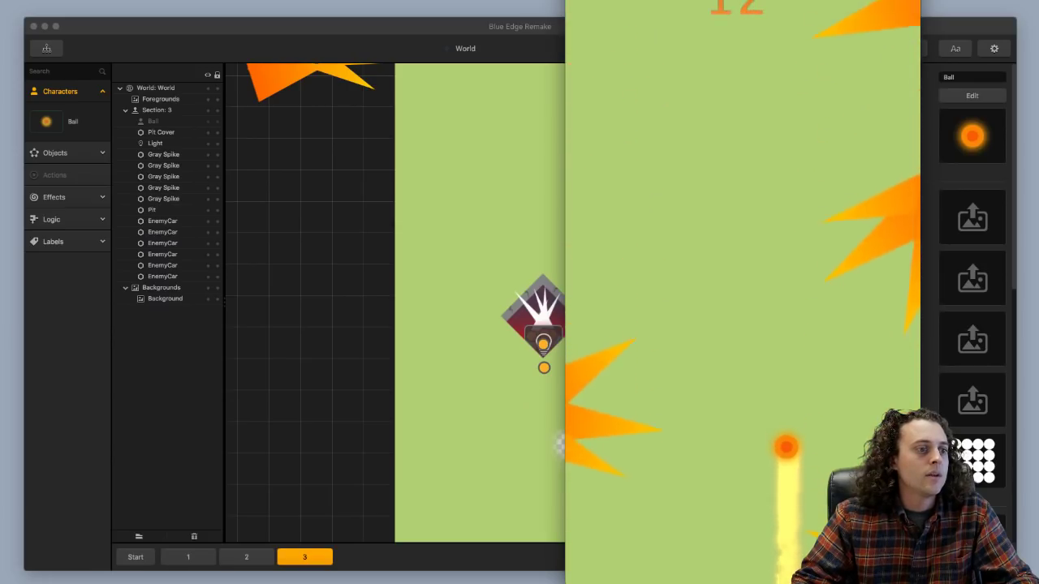
pyautogui.press('Escape')
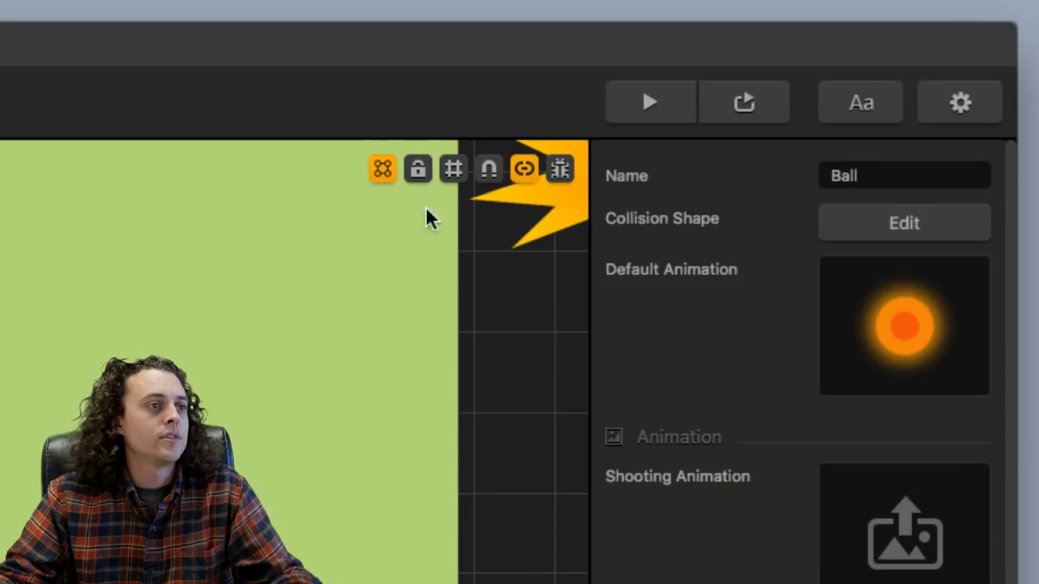
# Reopen the particle emitters of the Ball's default animation and select the leftmost emitter.
pyautogui.moveTo(990, 124)
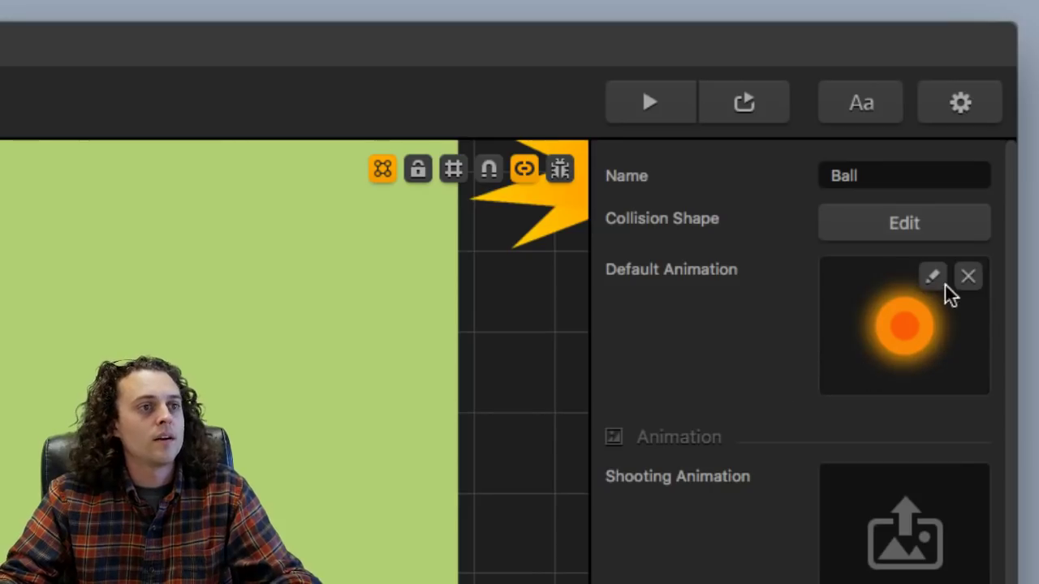
pyautogui.click(933, 278)
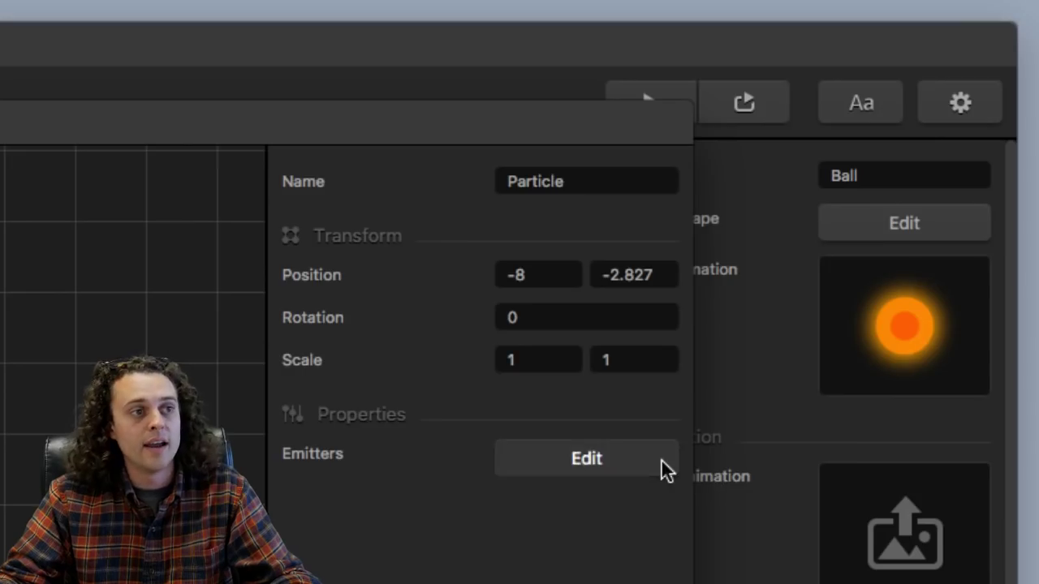
pyautogui.click(877, 189)
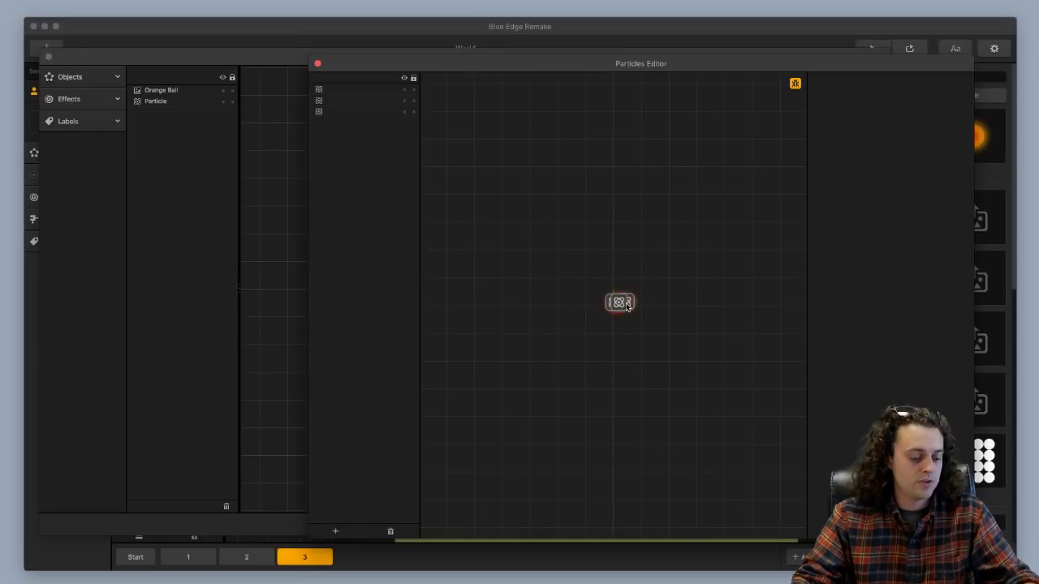
pyautogui.click(555, 297)
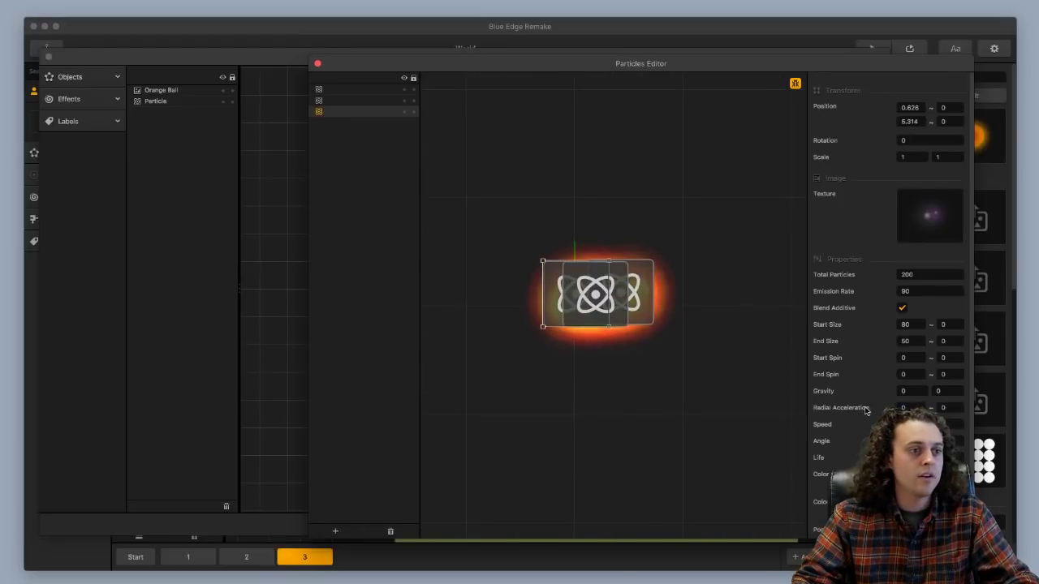
# Set the Angle variation of each of the three emitters to 90, keeping the base angle at -90.
pyautogui.click(942, 424)
pyautogui.write('5')
pyautogui.press('Tab')
pyautogui.write('50')
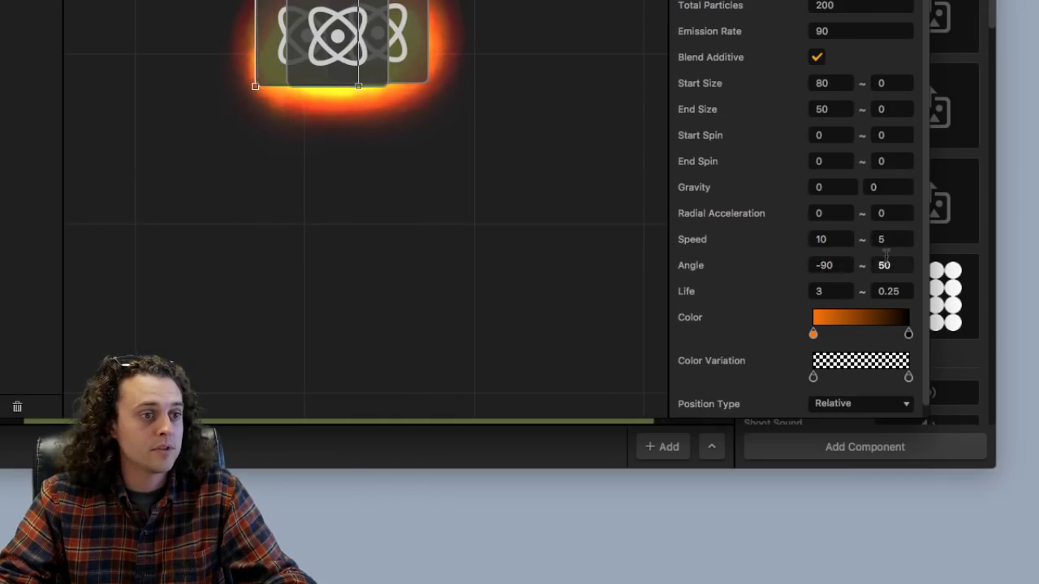
pyautogui.moveTo(945, 296)
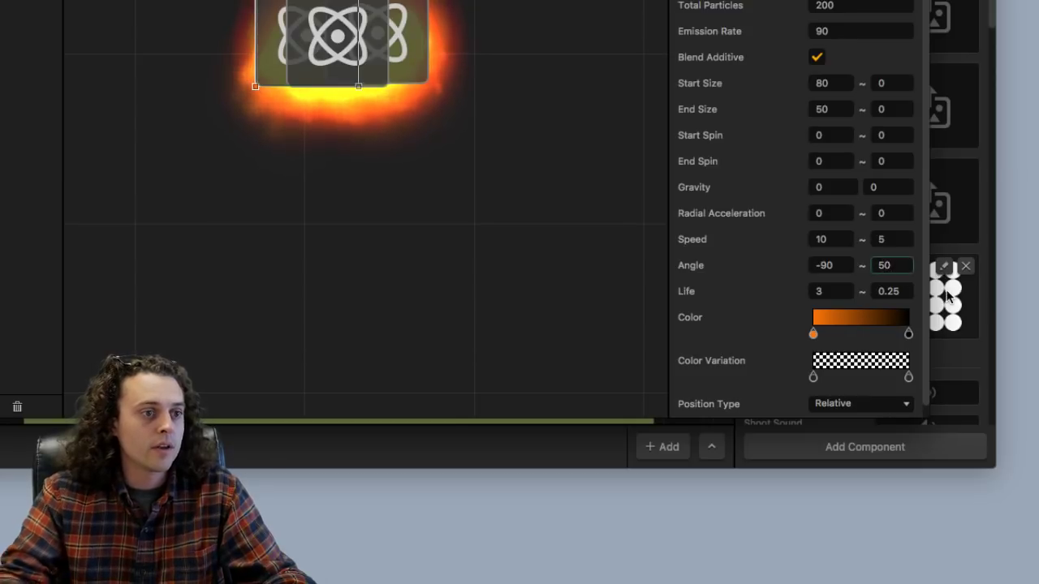
pyautogui.press('BackSpace')
pyautogui.press('BackSpace')
pyautogui.write('0')
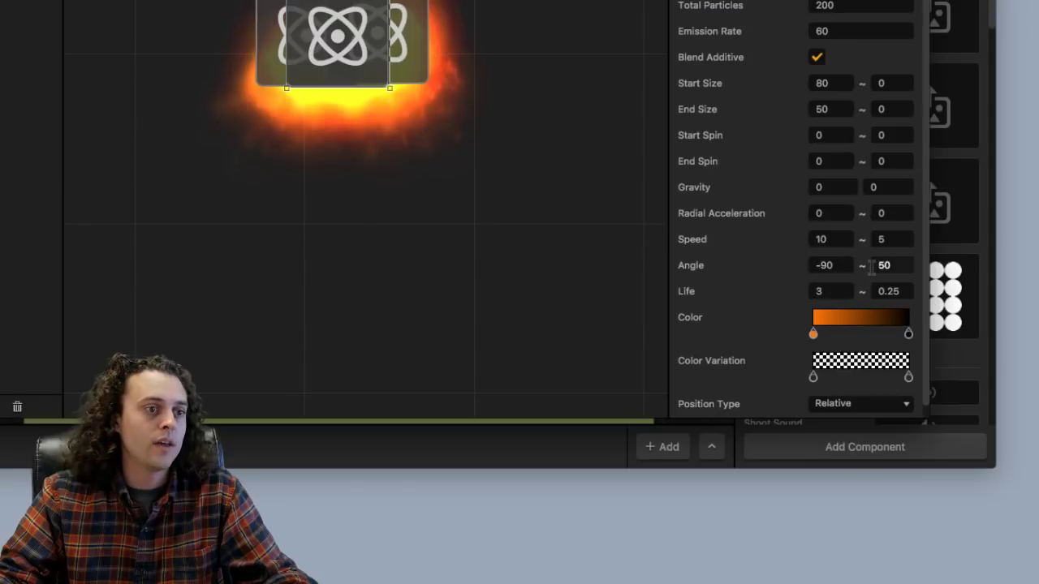
pyautogui.click(942, 440)
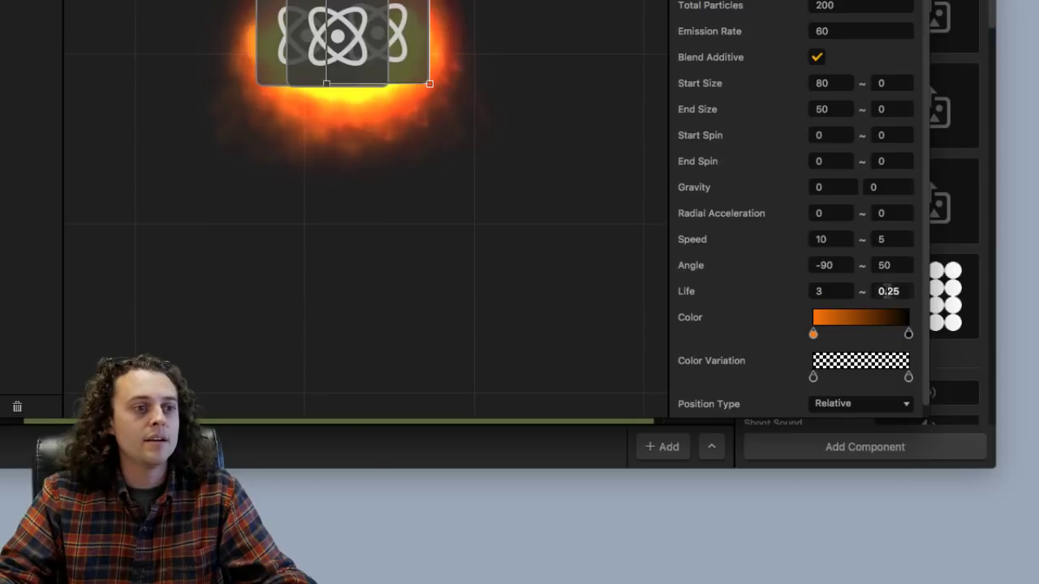
pyautogui.doubleClick(946, 442)
pyautogui.write('090')
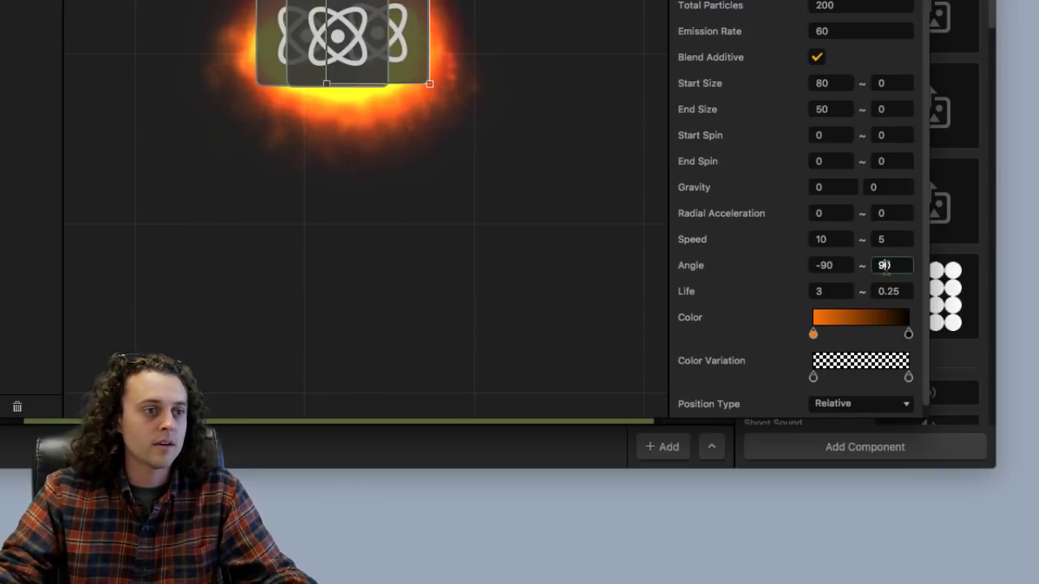
pyautogui.press('Tab')
# Try placing a duplicate of the leftmost emitter directly below the original.
pyautogui.click(576, 302)
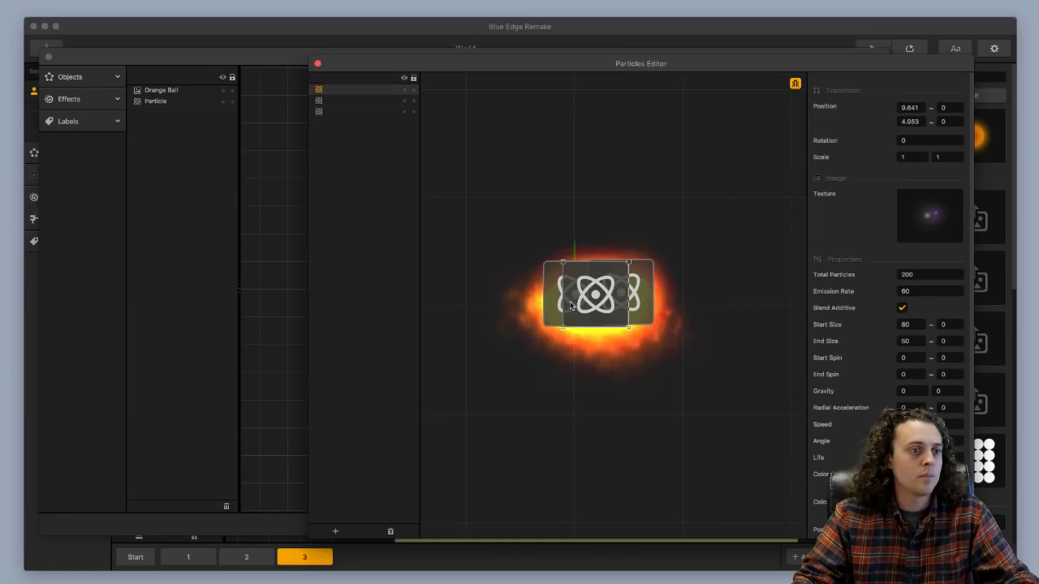
pyautogui.click(555, 313)
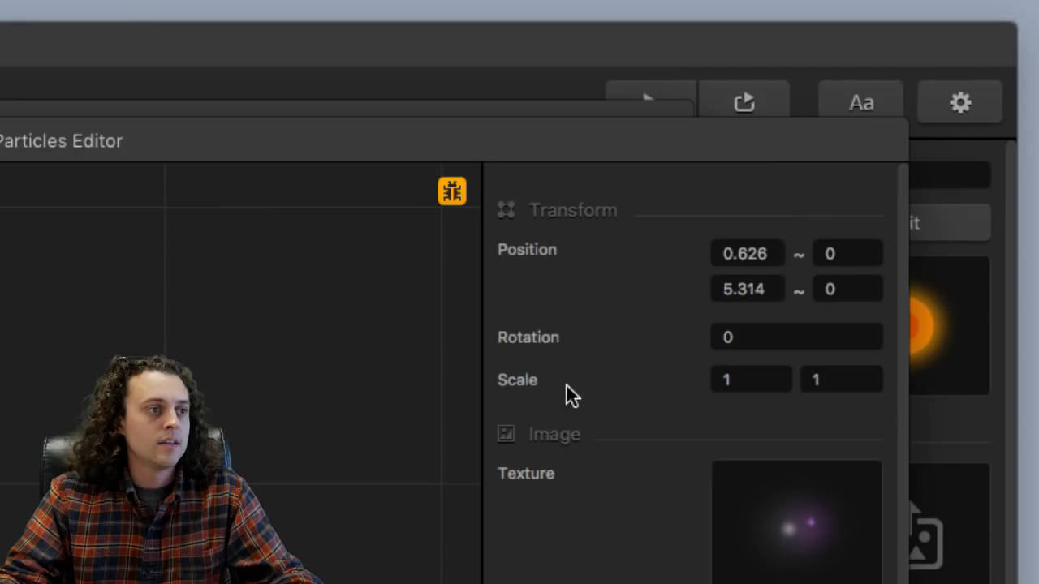
pyautogui.hotkey('shift', 'Down')
pyautogui.hotkey('shift', 'Down')
pyautogui.hotkey('shift', 'Down')
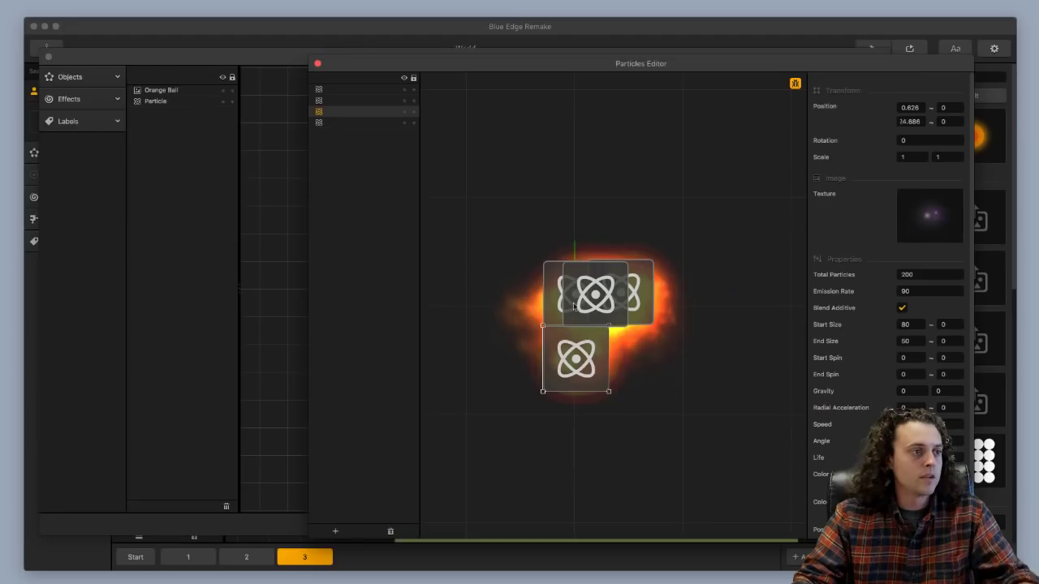
pyautogui.click(454, 120)
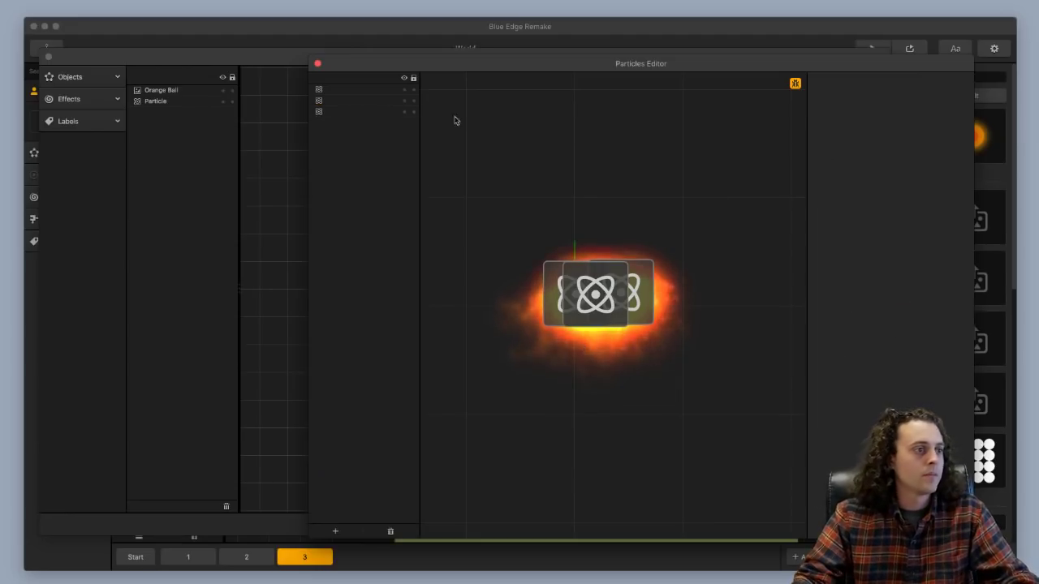
# Leave the emitter and animation editors and save the project with the widened emission angle.
pyautogui.click(317, 63)
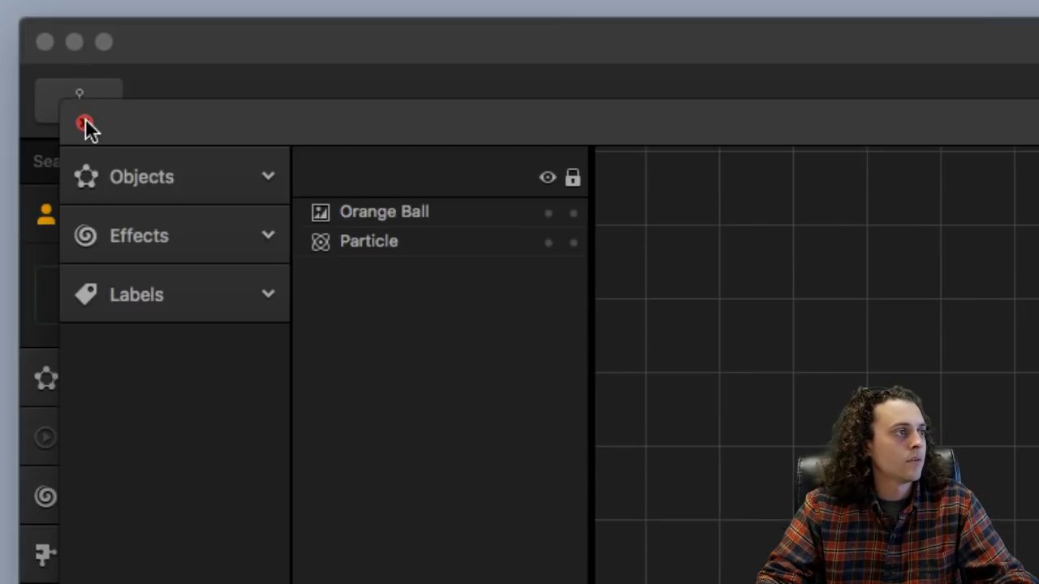
pyautogui.click(84, 123)
pyautogui.press('super+s')
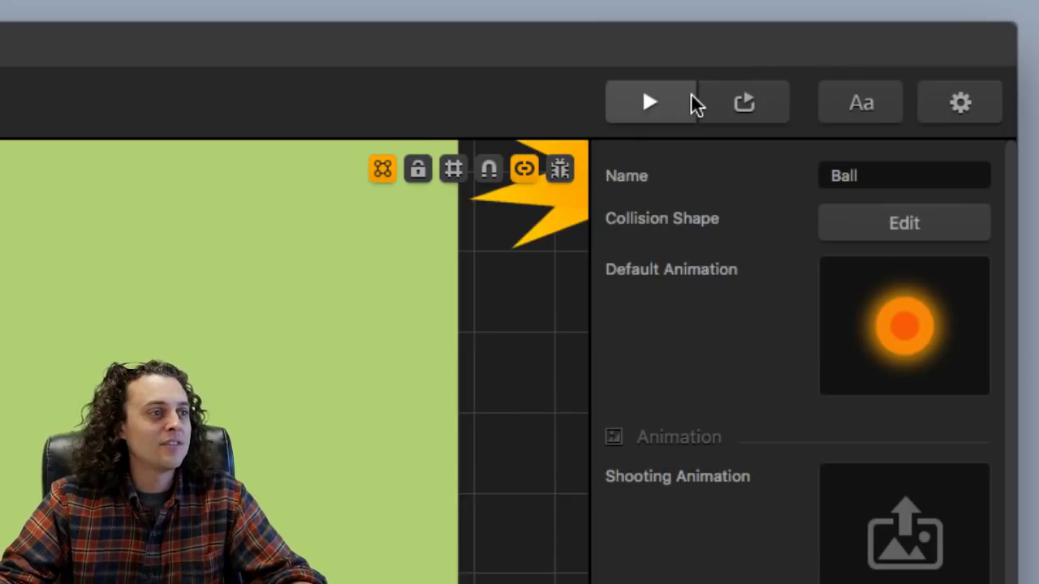
# Preview the game again, steering the ball sideways past the obstacles to check its widened trail, and close the preview.
pyautogui.click(886, 49)
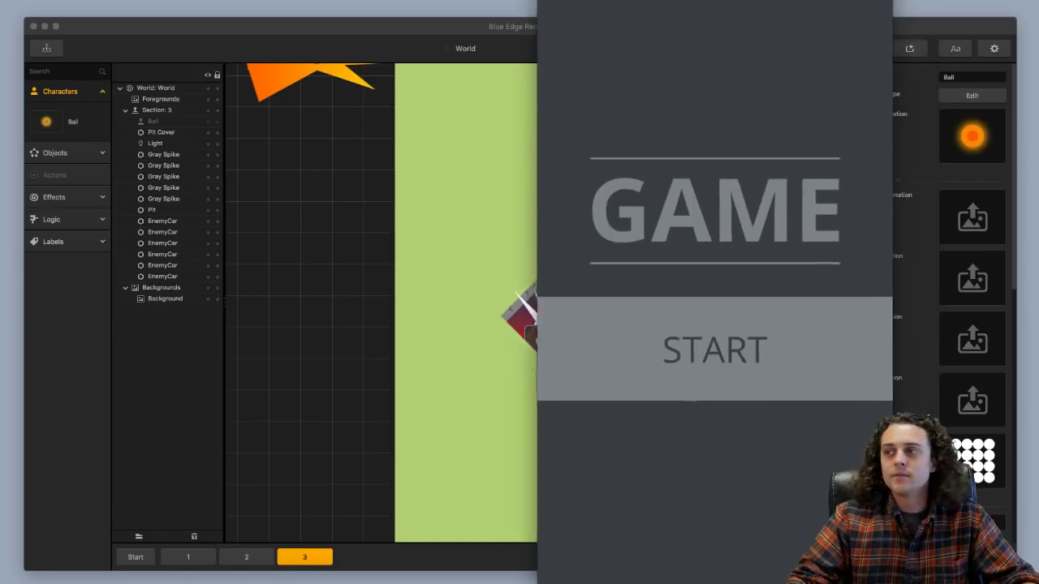
pyautogui.click(440, 316)
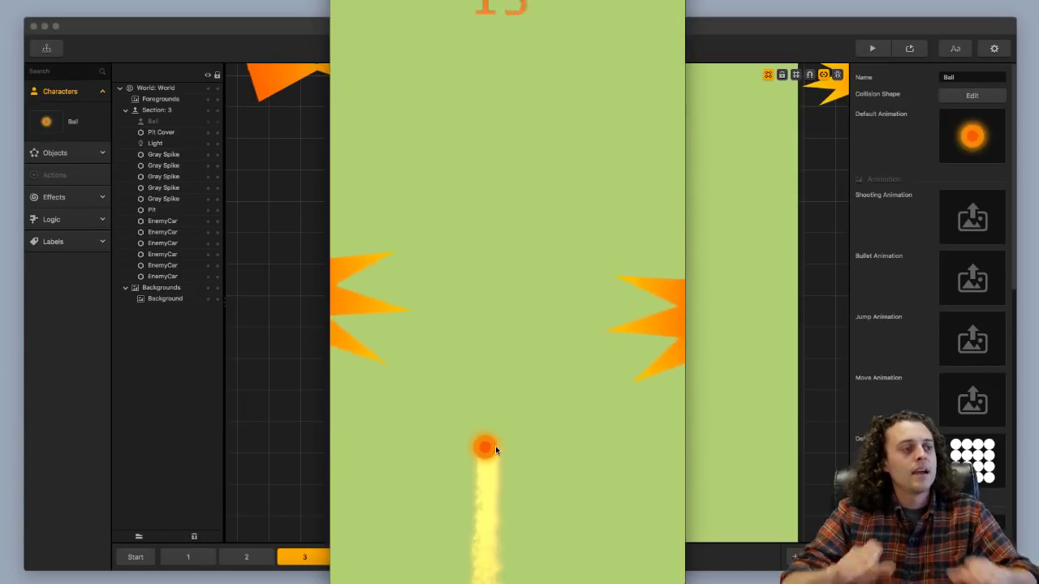
pyautogui.moveTo(495, 445)
pyautogui.mouseDown()
pyautogui.moveTo(505, 424)
pyautogui.moveTo(552, 425)
pyautogui.moveTo(539, 443)
pyautogui.mouseUp()
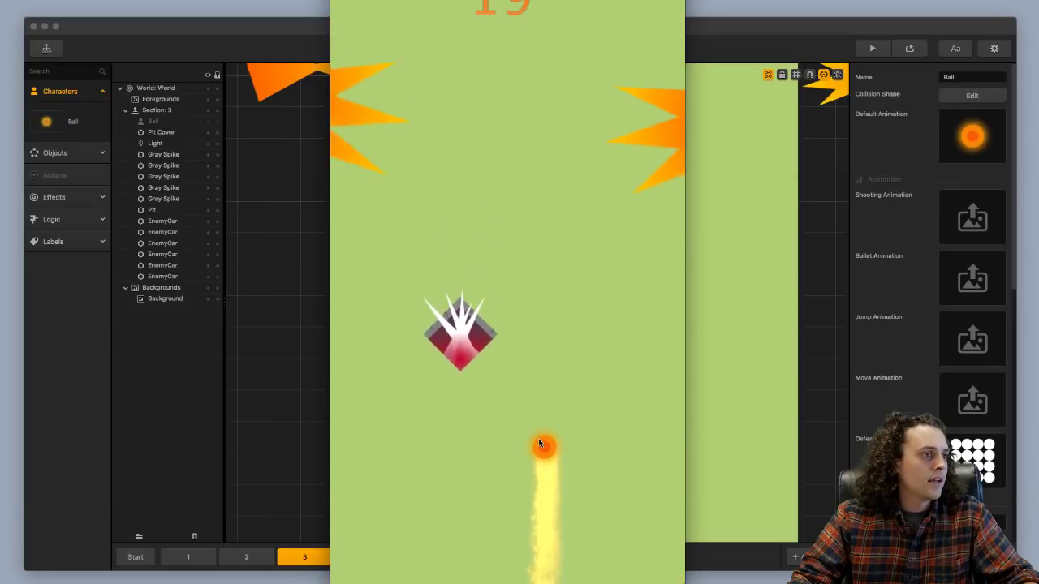
pyautogui.moveTo(539, 443); pyautogui.dragTo(515, 444)
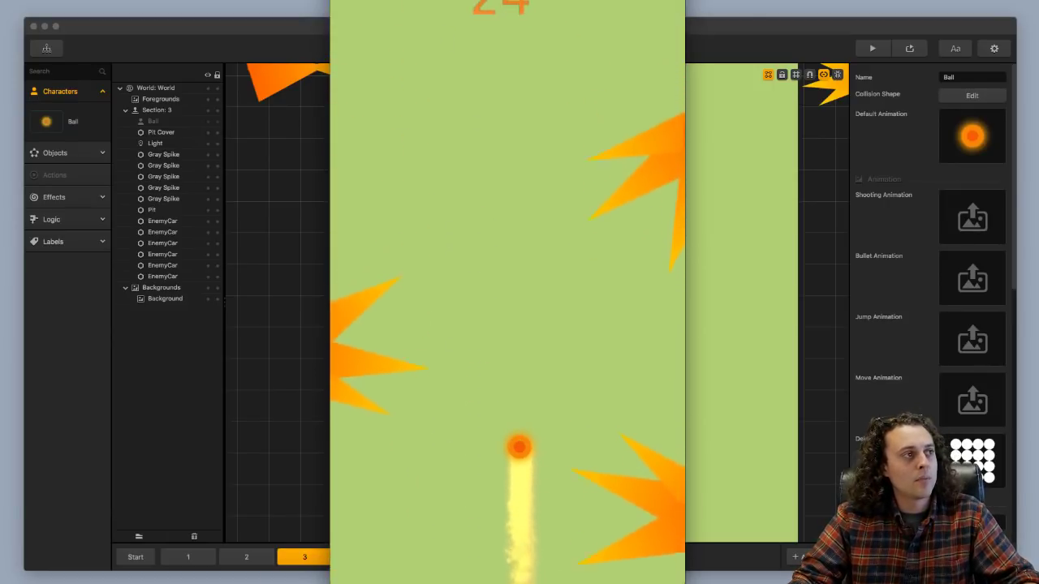
pyautogui.press('Escape')
# Select the Light over the pit and lower its red color's opacity to about 62%.
pyautogui.click(536, 337)
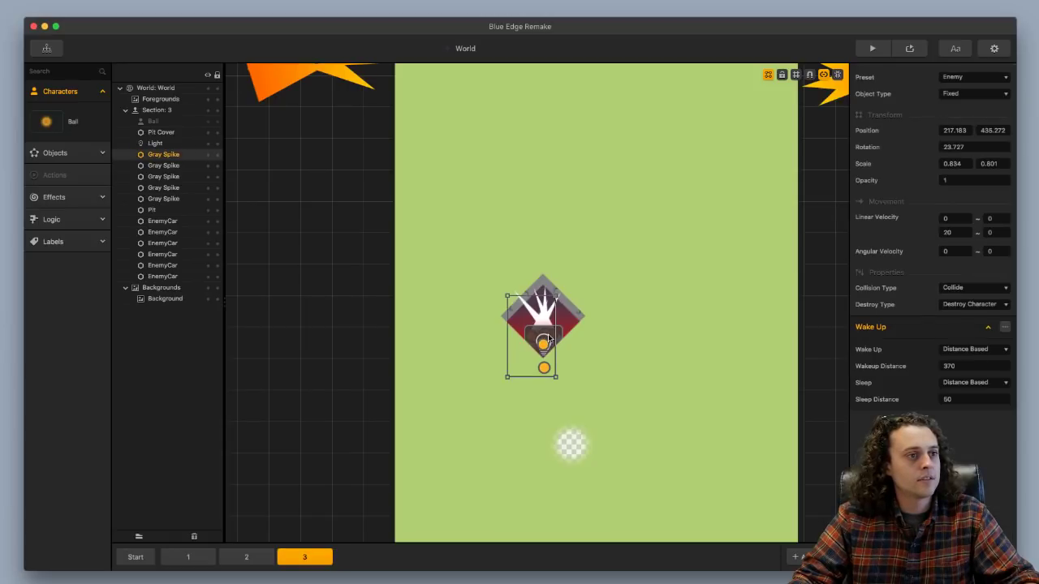
pyautogui.click(545, 339)
pyautogui.click(548, 347)
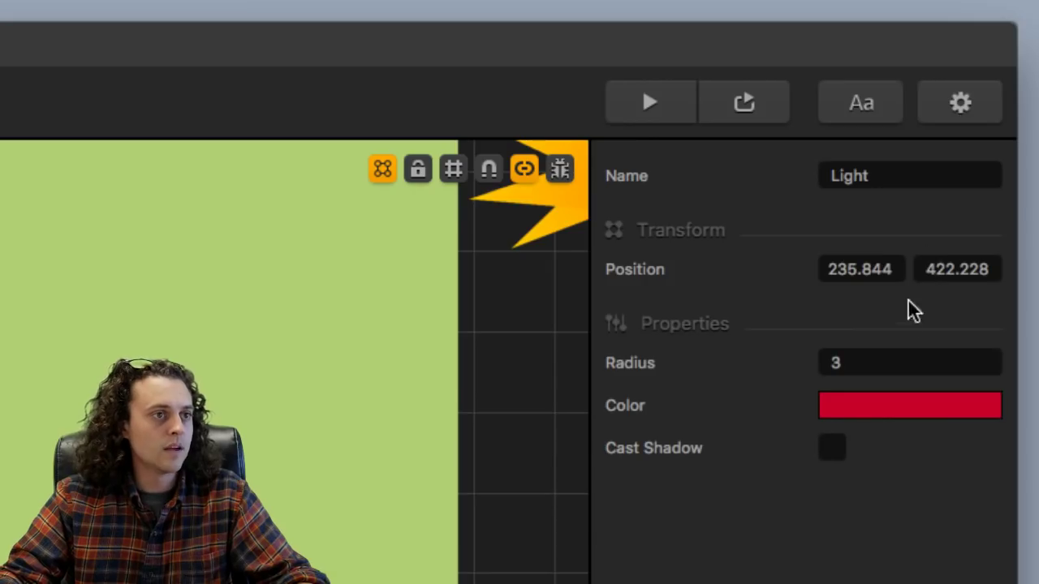
pyautogui.click(861, 414)
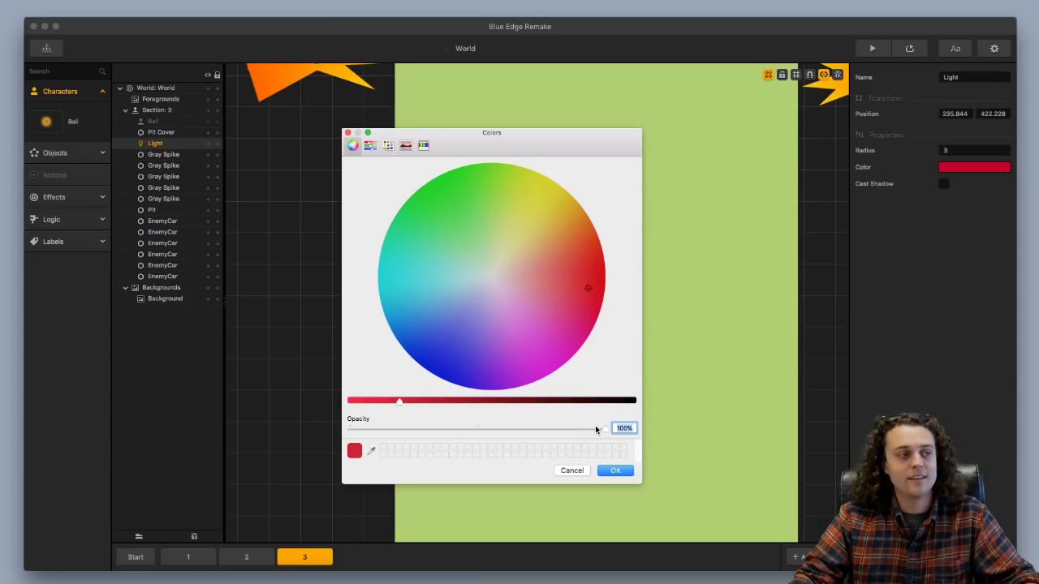
pyautogui.moveTo(602, 429); pyautogui.dragTo(504, 435)
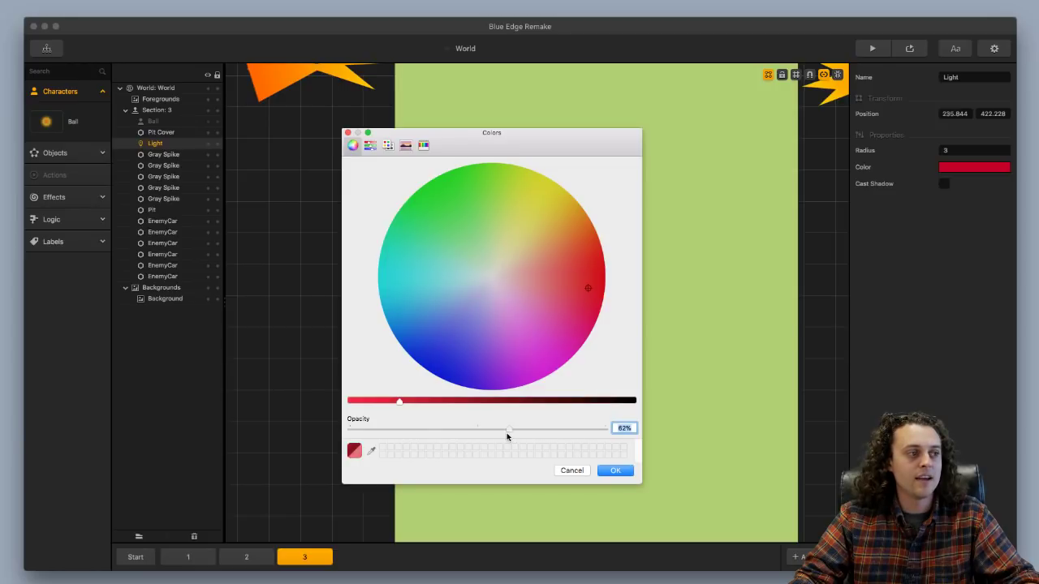
pyautogui.click(606, 471)
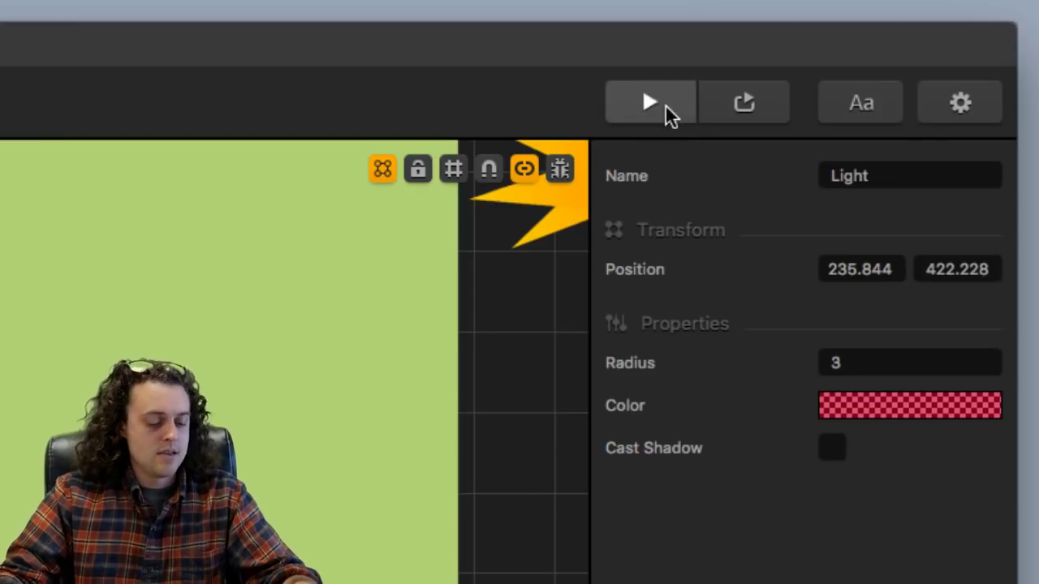
# Preview the game with the dimmed light and delete the duplicate Light below the pit in section 3.
pyautogui.click(664, 105)
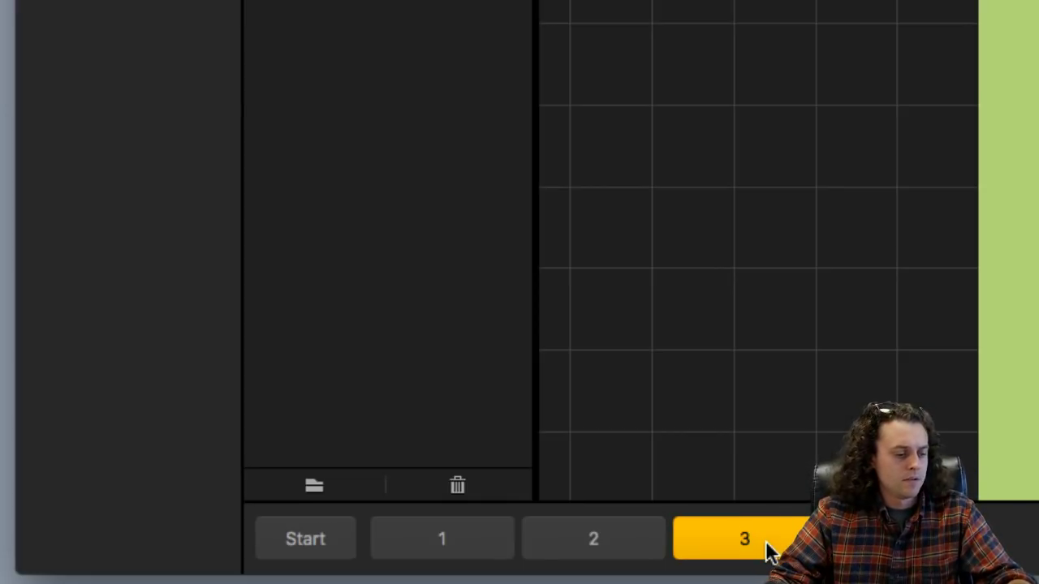
pyautogui.click(767, 544)
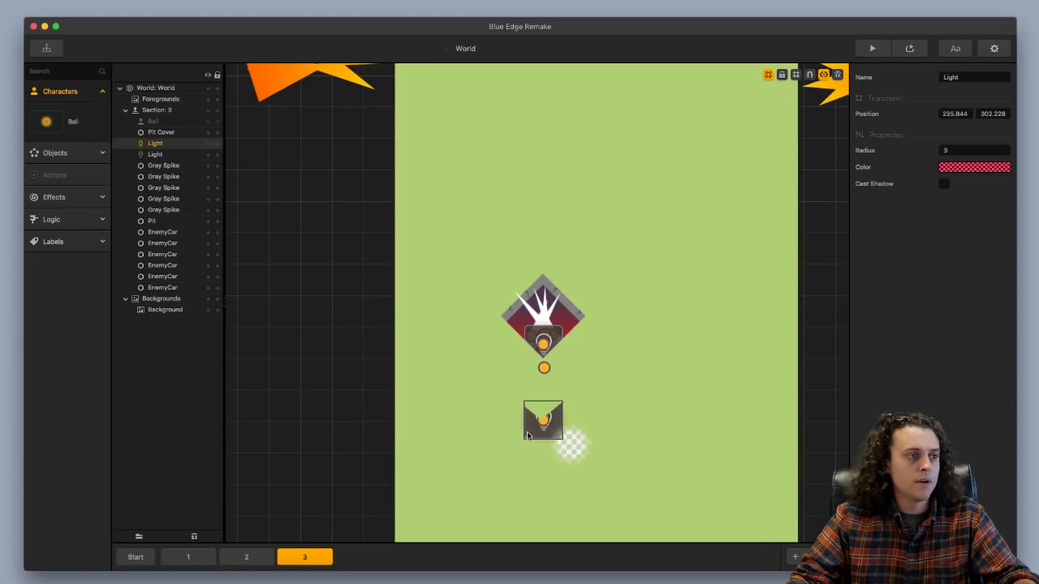
pyautogui.press('Delete')
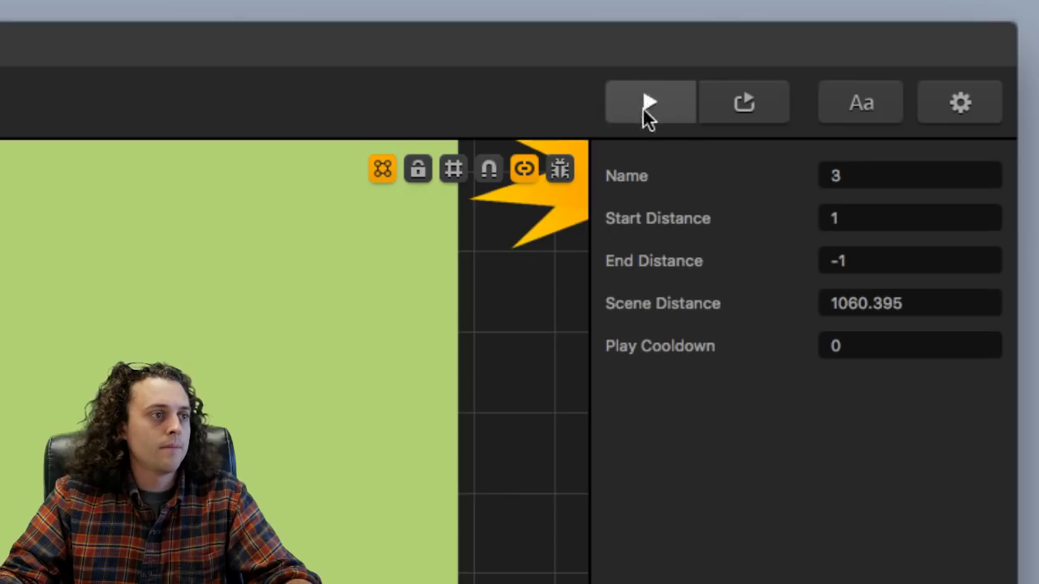
# Preview the game with section 3 soloed, steering the ball past the pit to check its red light, and close the preview.
pyautogui.click(645, 107)
pyautogui.click(507, 379)
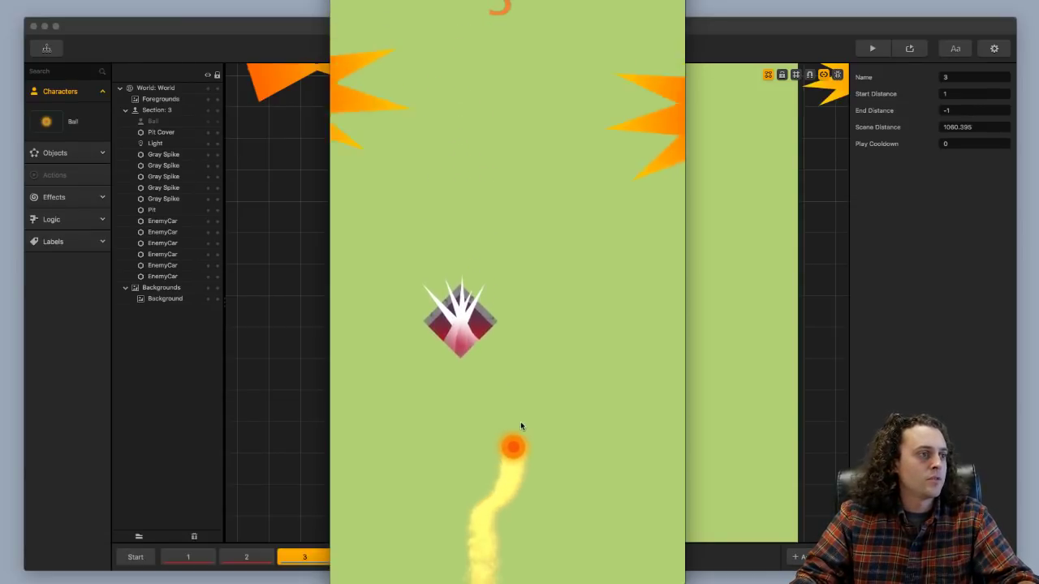
pyautogui.moveTo(521, 426); pyautogui.dragTo(534, 420)
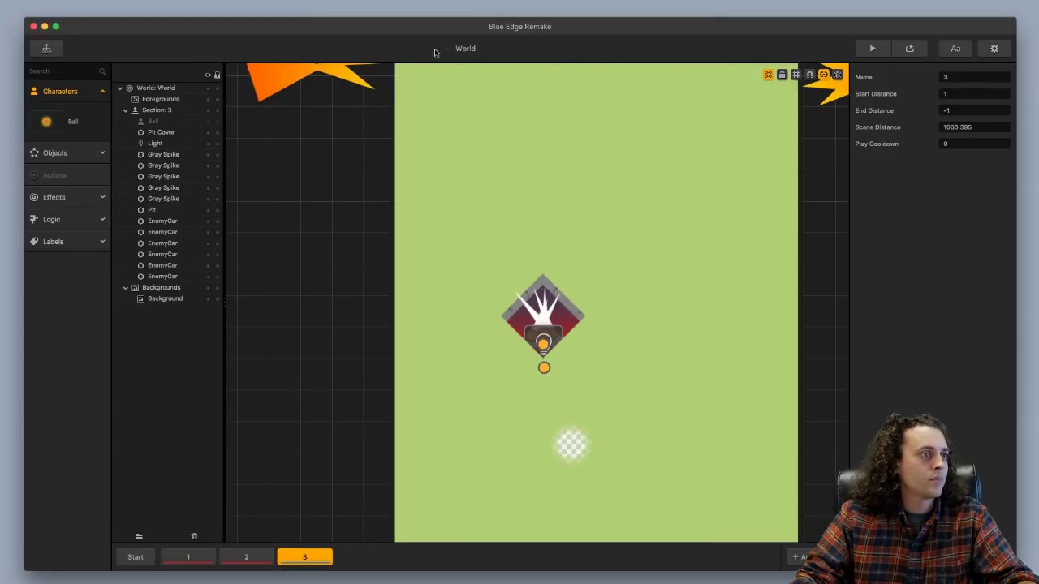
# Select the remaining Light over the pit and nudge it down to a Y position of 411.228.
pyautogui.click(556, 335)
pyautogui.click(546, 343)
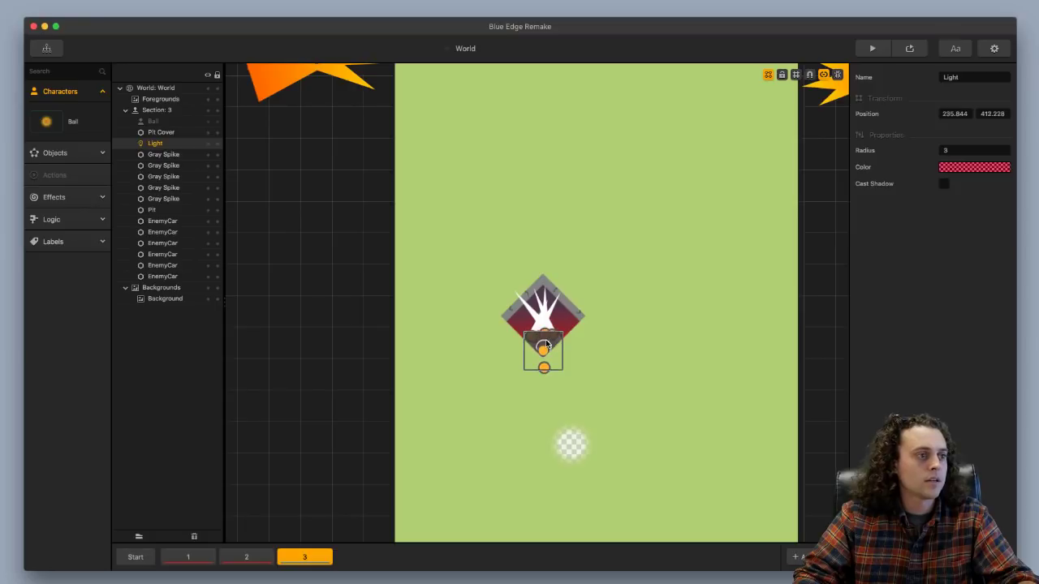
pyautogui.press('Down')
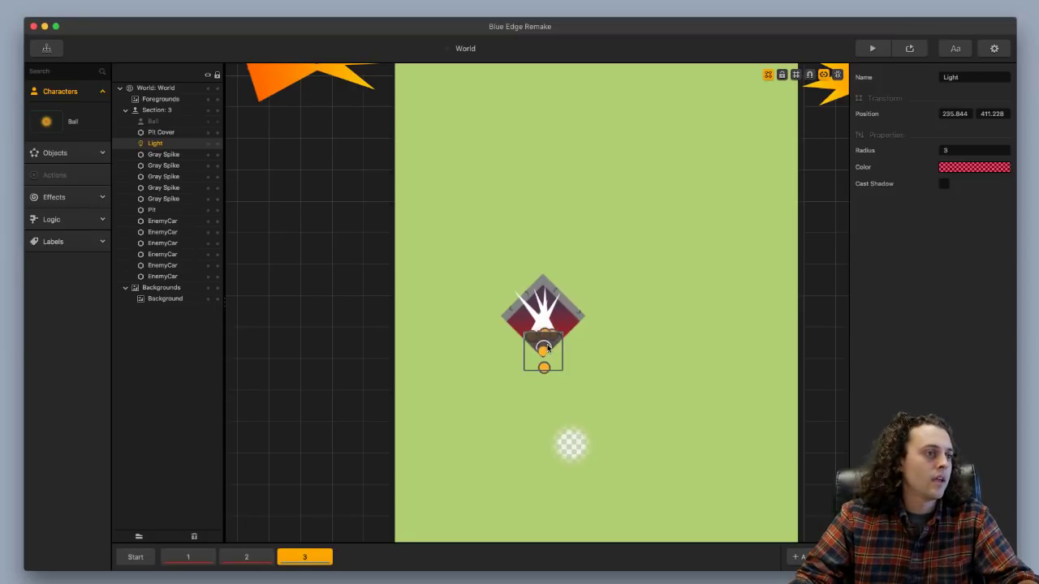
# Hide the orange link points in the scene and lock the Background layer.
pyautogui.click(635, 288)
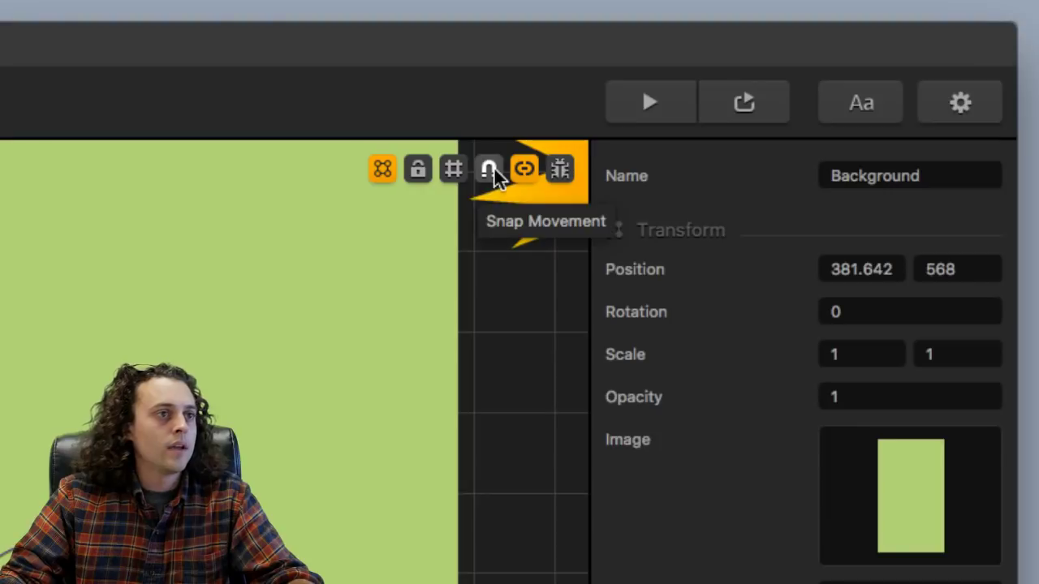
pyautogui.click(822, 74)
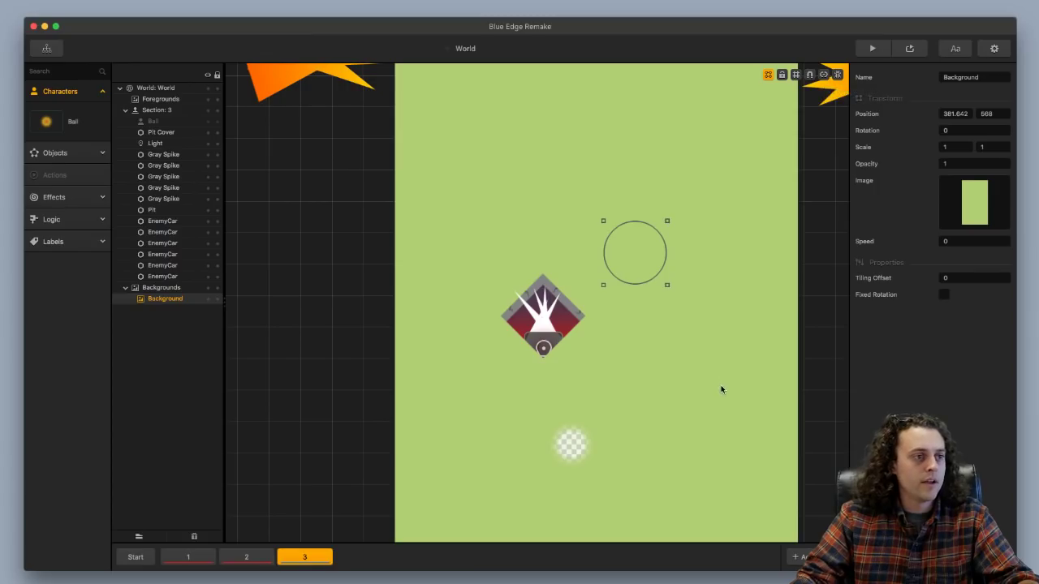
pyautogui.click(217, 299)
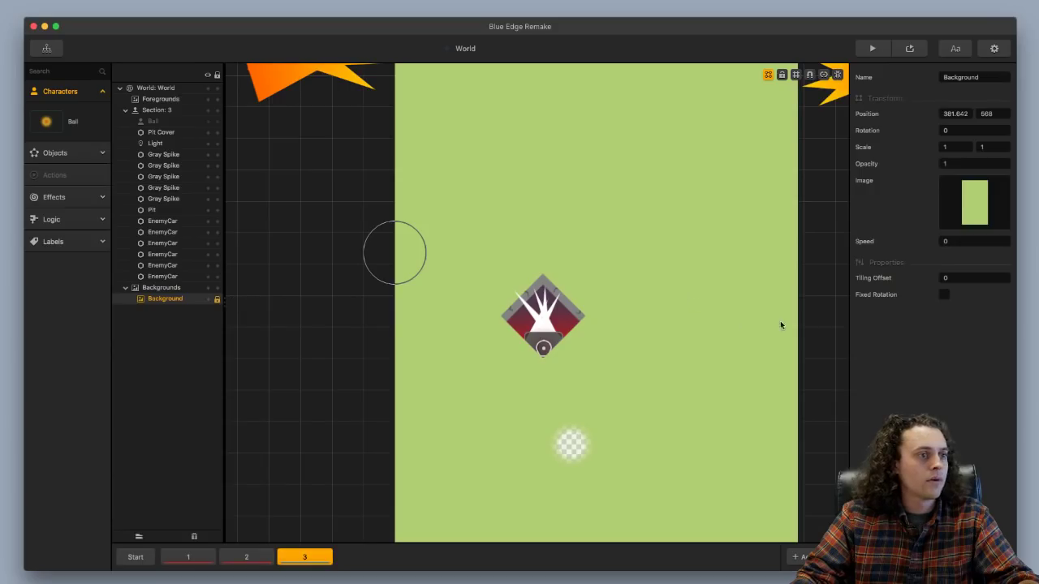
pyautogui.click(804, 345)
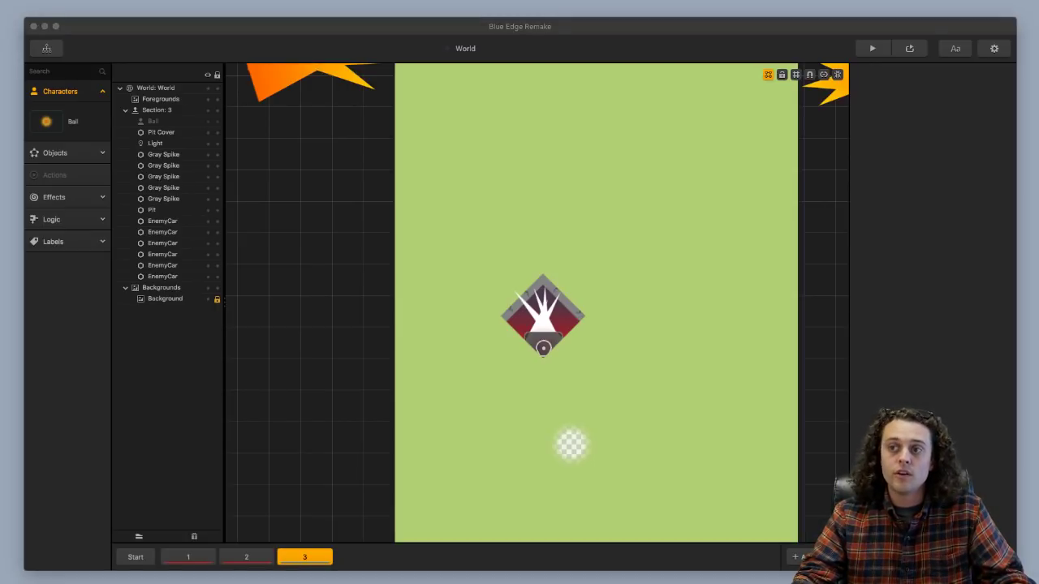
# Import checkpoint.png from the desktop into section 3 as an Action.
pyautogui.moveTo(730, 244); pyautogui.dragTo(901, 338)
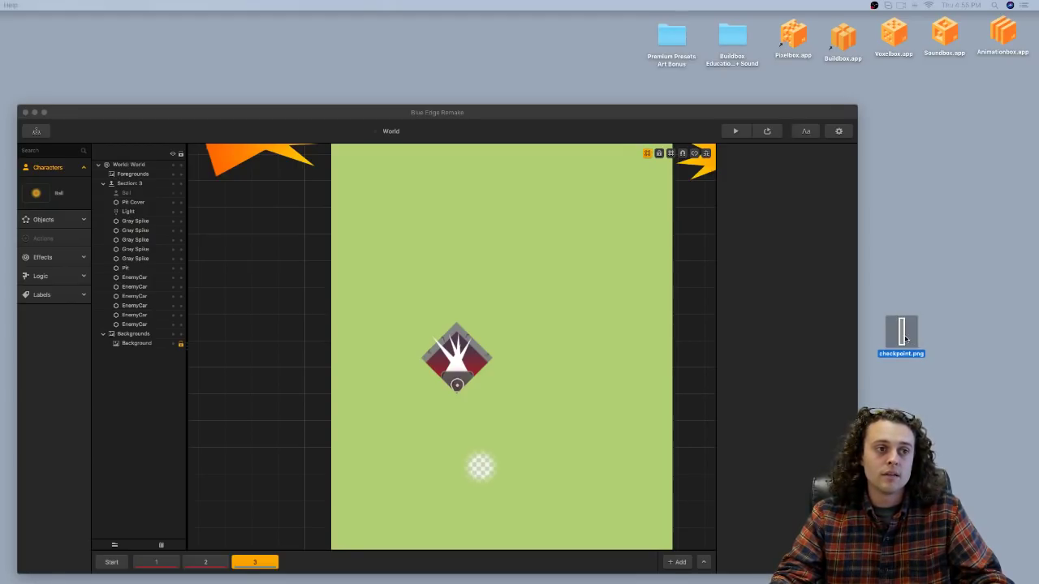
pyautogui.moveTo(866, 406); pyautogui.dragTo(796, 517)
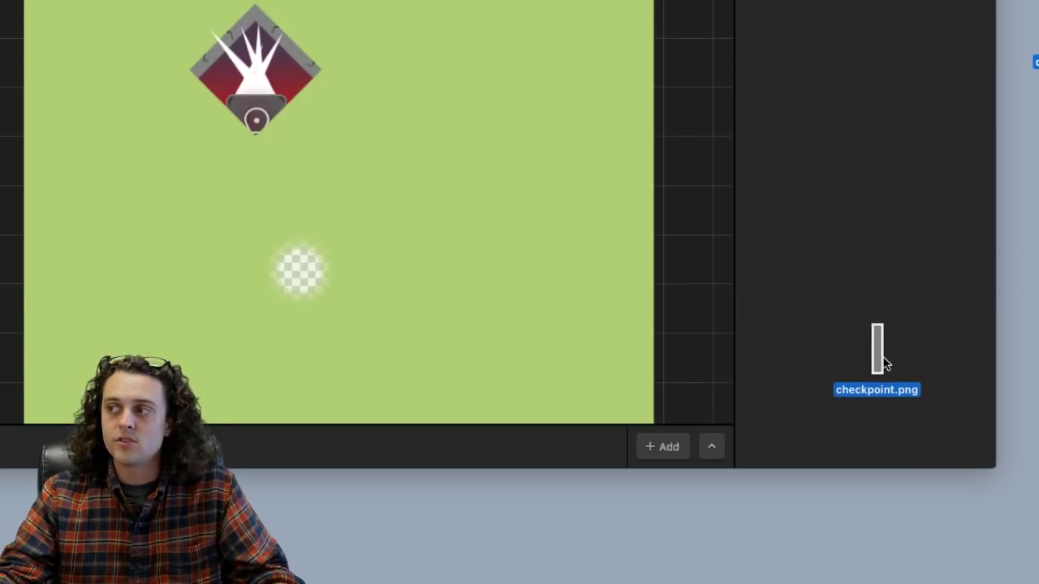
pyautogui.moveTo(883, 359); pyautogui.dragTo(333, 46)
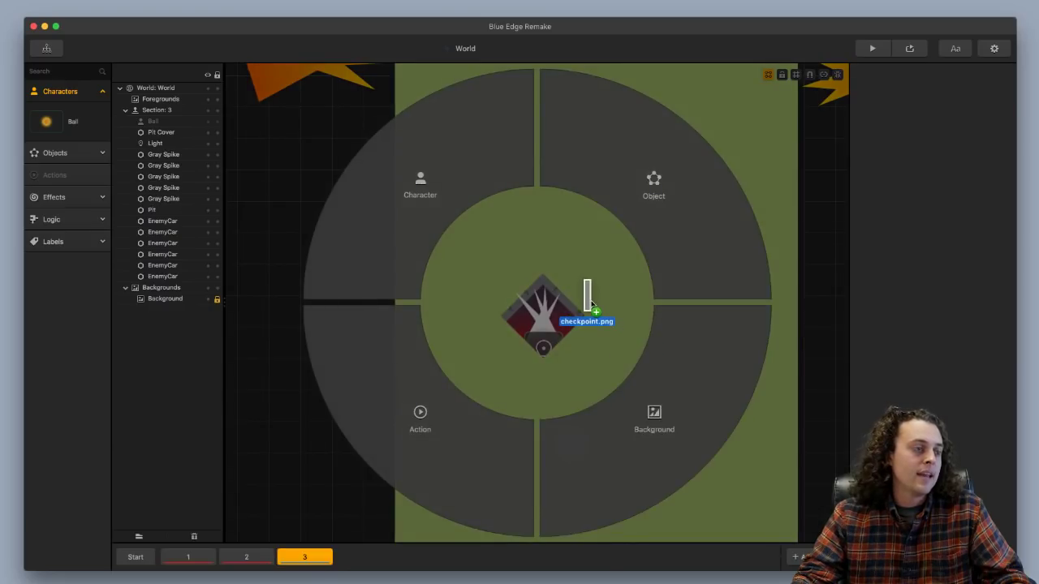
pyautogui.moveTo(590, 304); pyautogui.dragTo(460, 432)
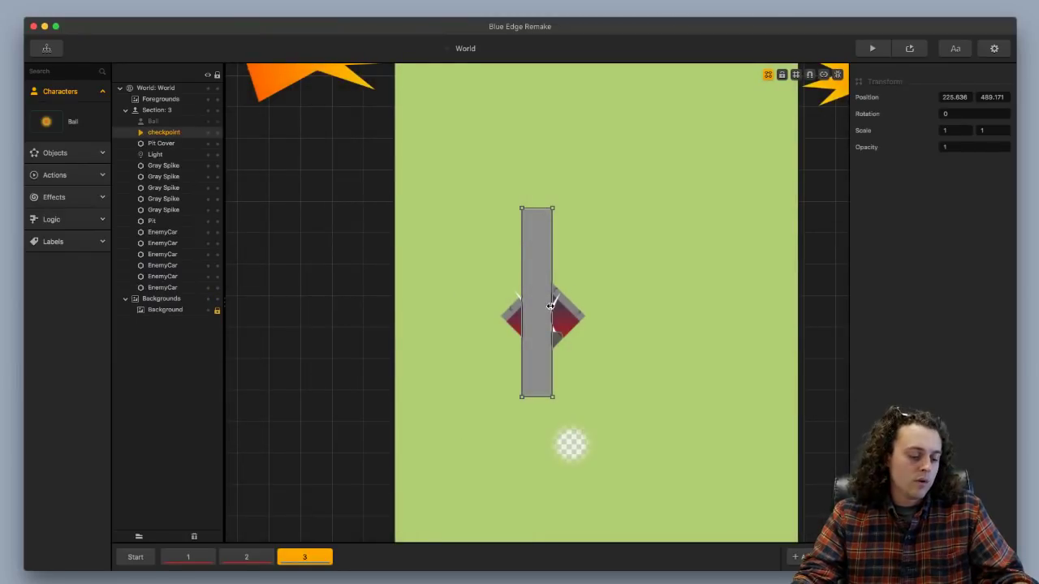
# Clear the solo on section 3 and rotate the checkpoint to about -90.4 degrees, placing it near the scene's upper edge at about 323, 937.
pyautogui.scroll(-3, 552, 304)
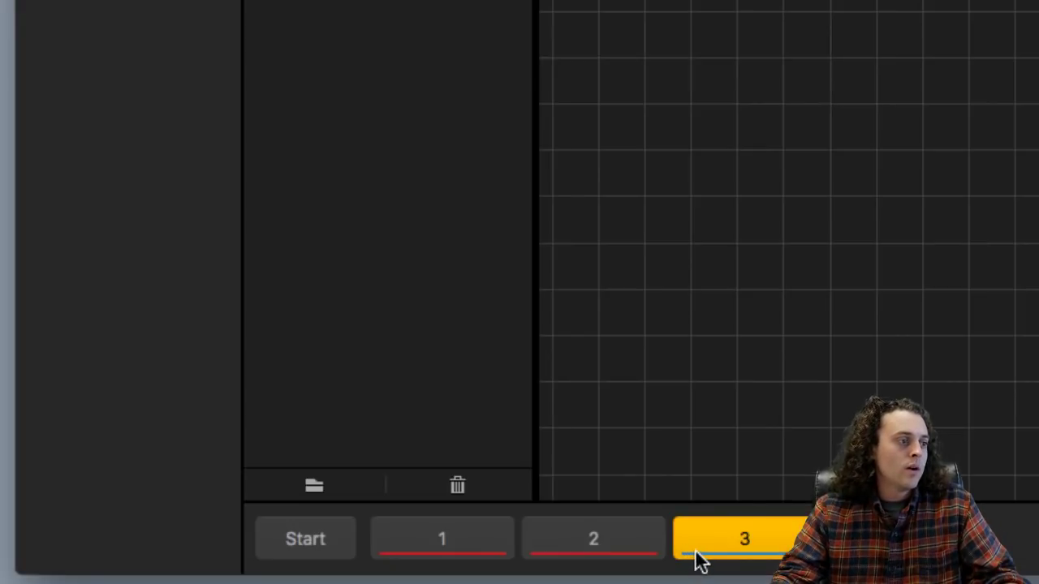
pyautogui.click(708, 559)
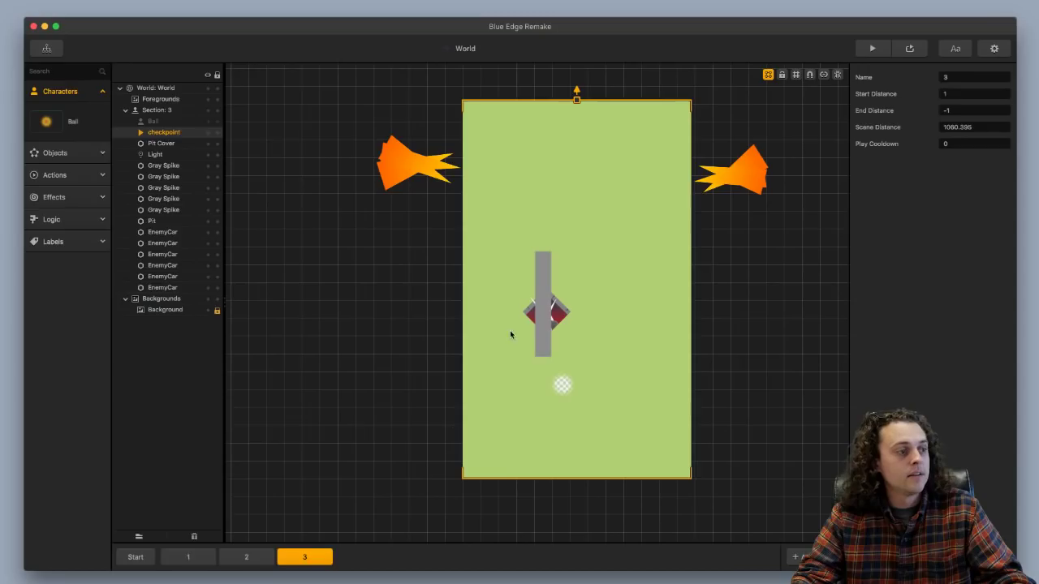
pyautogui.click(549, 297)
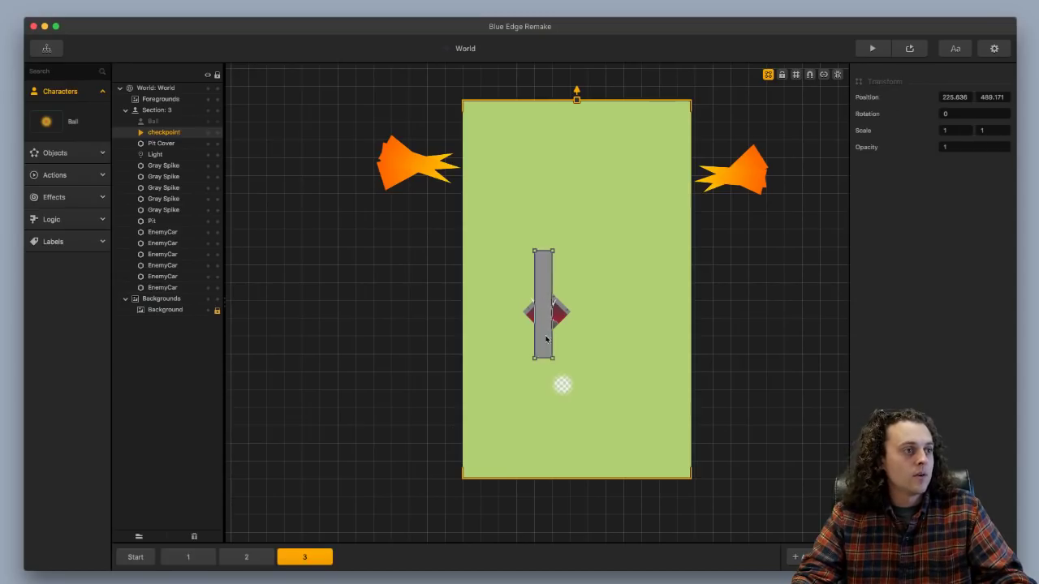
pyautogui.moveTo(555, 360); pyautogui.dragTo(613, 144)
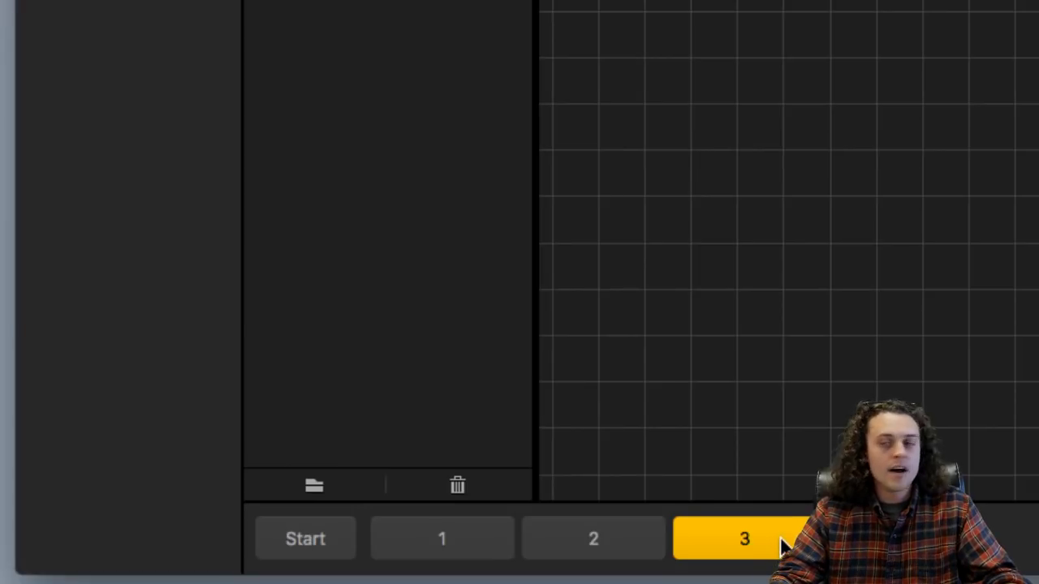
# Duplicate section 3 as section 4 and delete the checkpoint from section 3.
pyautogui.click(781, 545)
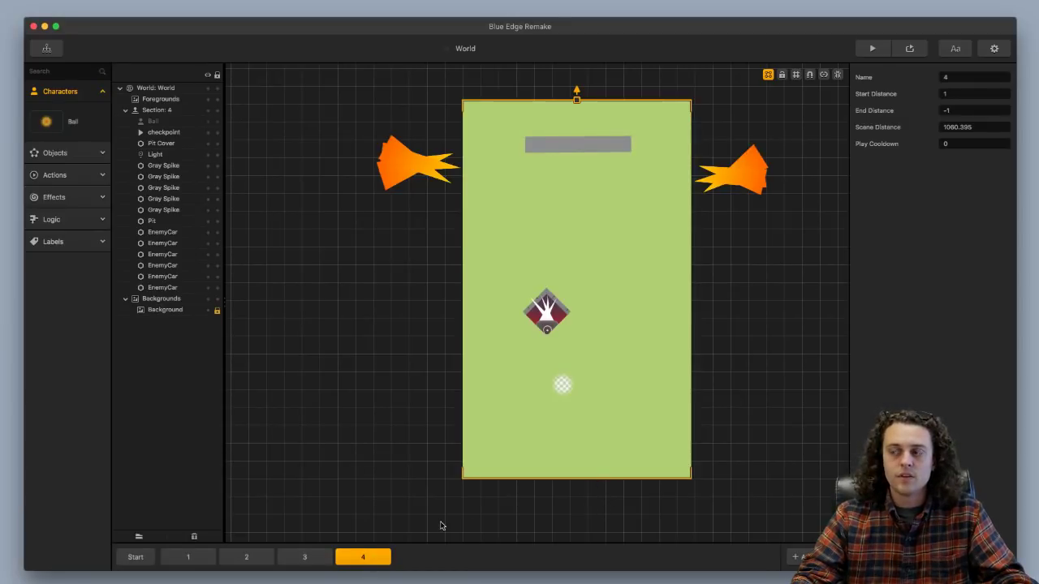
pyautogui.click(313, 557)
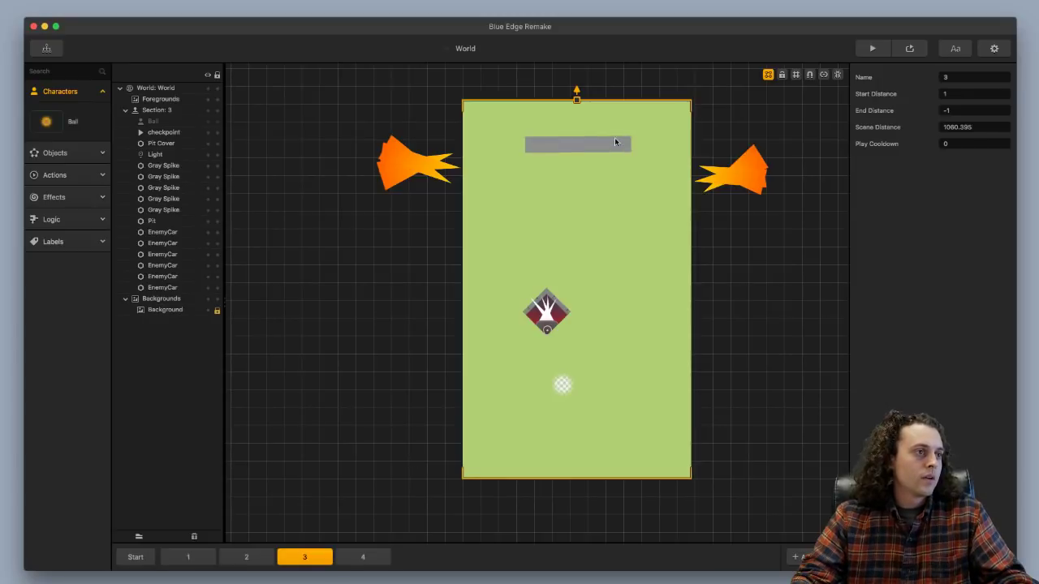
pyautogui.click(615, 139)
pyautogui.click(614, 162)
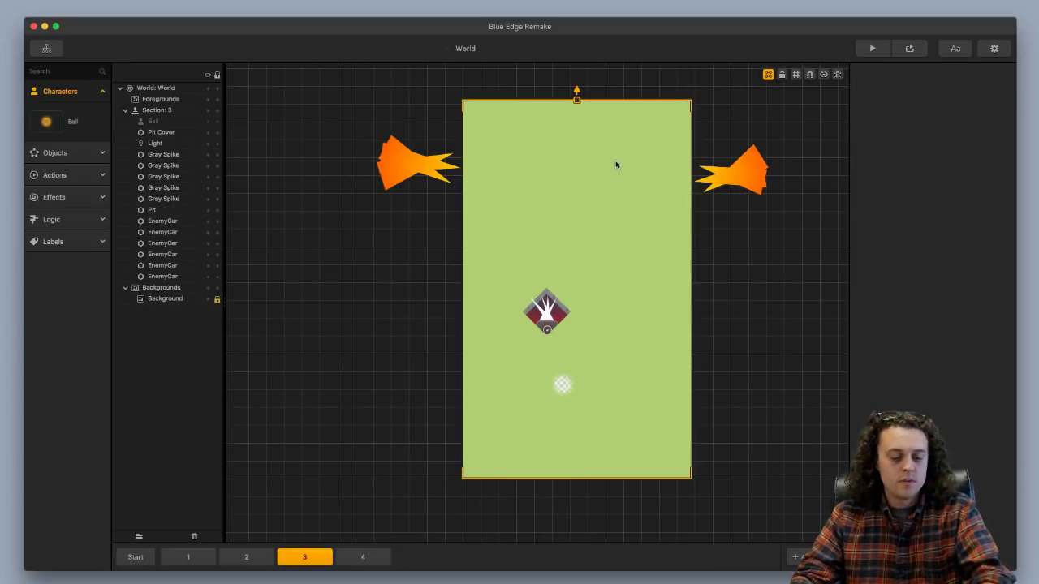
# In section 4, enlarge the checkpoint to span the full scene width, at a scale of about 2.2 by 2.4, positioned at about 321, 962.
pyautogui.click(365, 558)
pyautogui.click(560, 149)
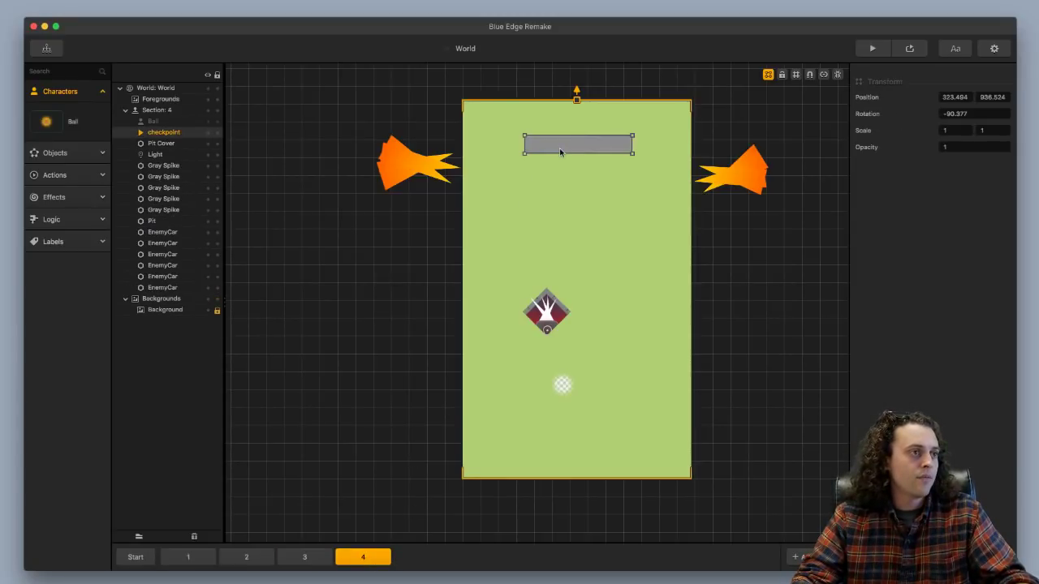
pyautogui.moveTo(560, 150); pyautogui.dragTo(549, 138)
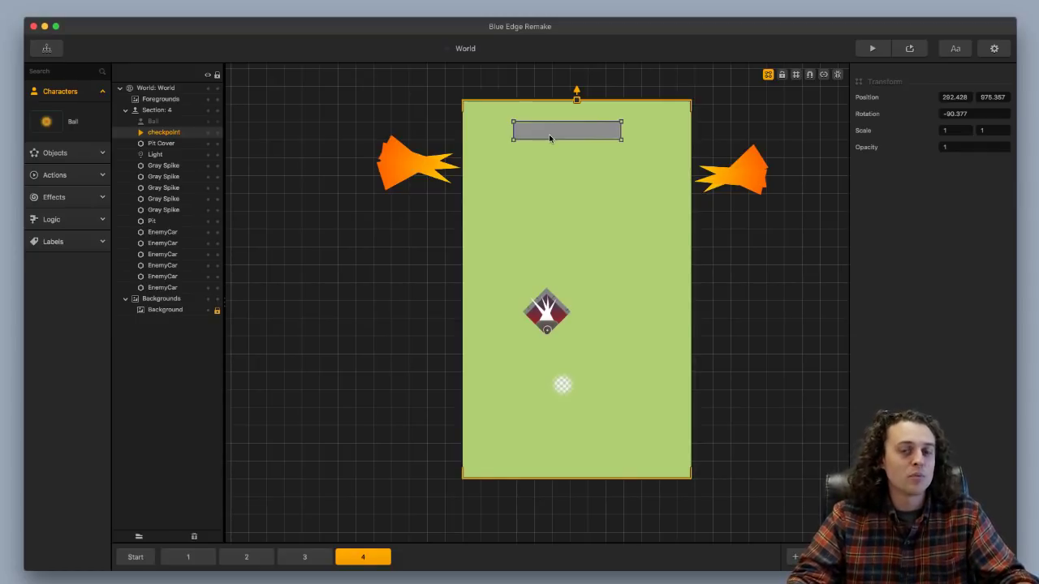
pyautogui.moveTo(550, 138); pyautogui.dragTo(494, 125)
pyautogui.moveTo(624, 132); pyautogui.dragTo(688, 146)
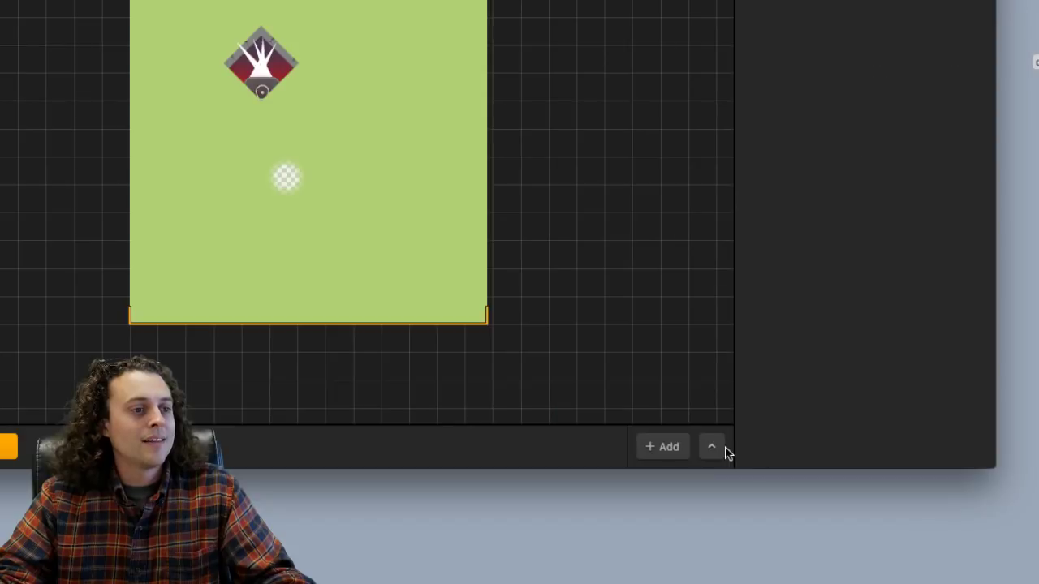
# Show the Timeline Editor and align the scenes, accepting the change to all sections' start and end values.
pyautogui.click(712, 447)
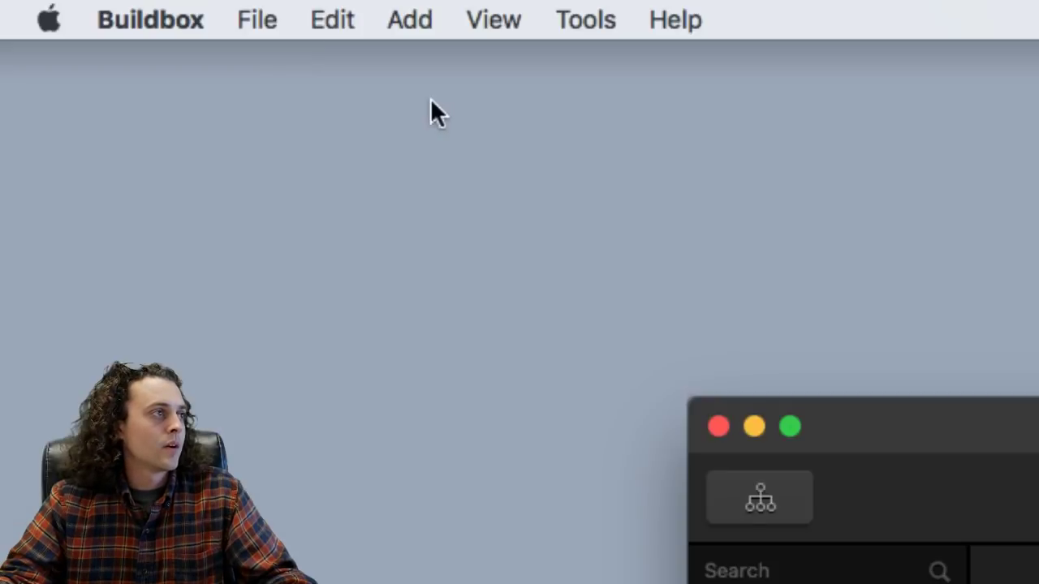
pyautogui.click(257, 21)
pyautogui.moveTo(319, 22)
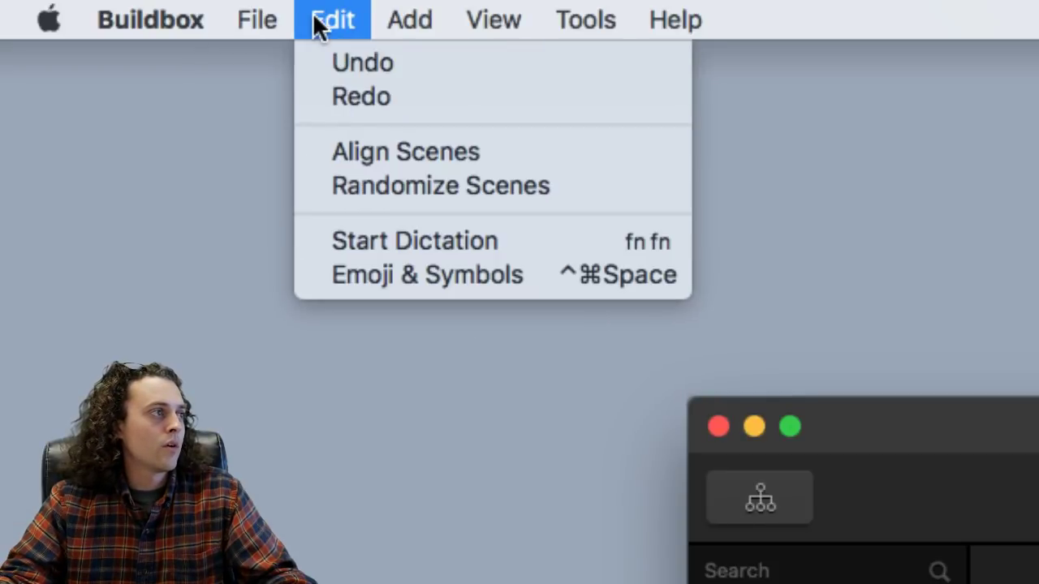
pyautogui.click(366, 154)
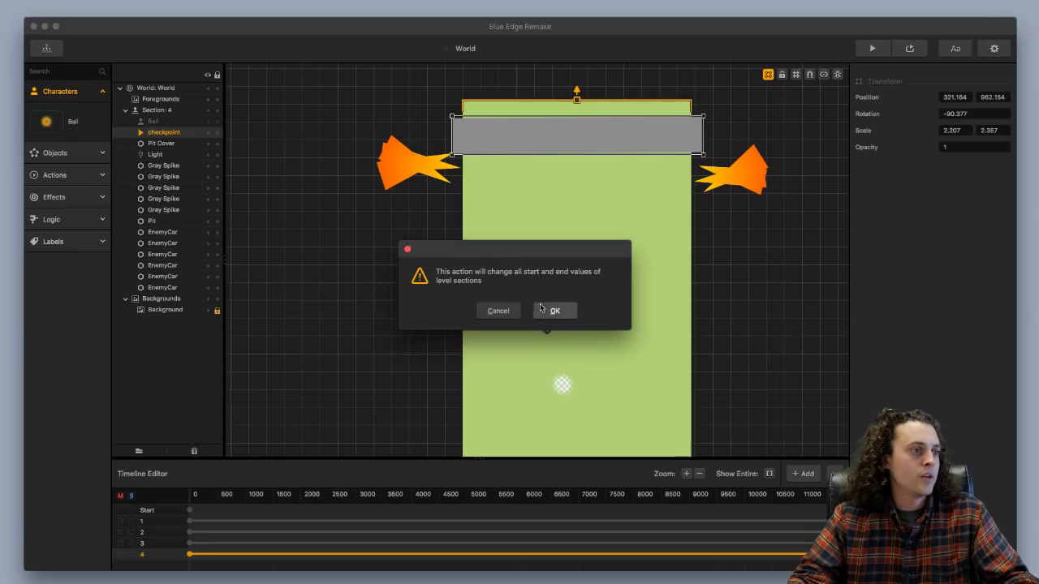
pyautogui.click(541, 309)
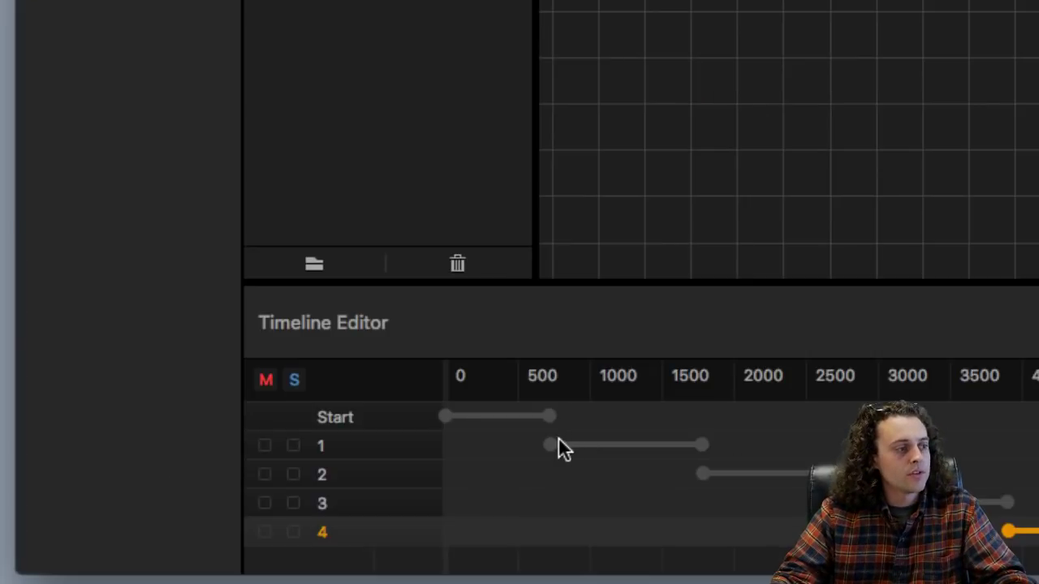
# Stretch the timeline ranges of Start, section 1 and section 2 so that each runs from 0 to about 3400.
pyautogui.moveTo(550, 418); pyautogui.dragTo(944, 430)
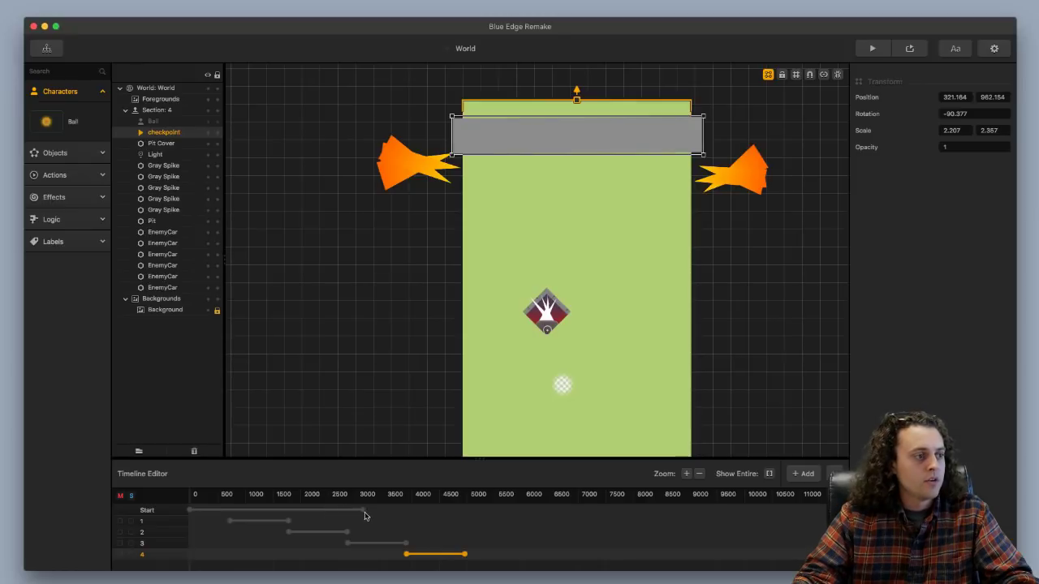
pyautogui.moveTo(364, 515); pyautogui.dragTo(381, 513)
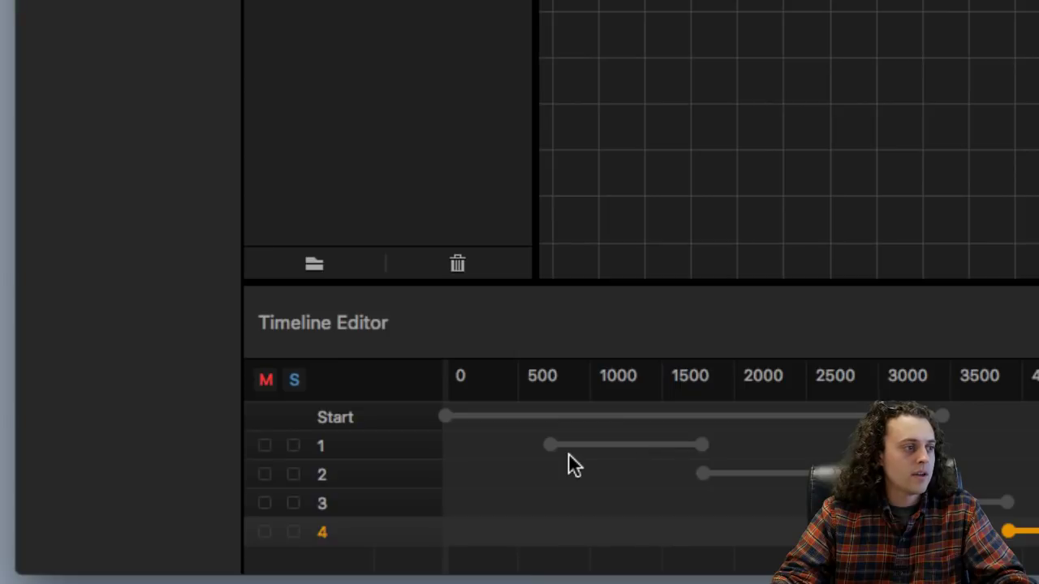
pyautogui.moveTo(231, 521); pyautogui.dragTo(207, 520)
pyautogui.moveTo(494, 444); pyautogui.dragTo(446, 445)
pyautogui.moveTo(701, 445); pyautogui.dragTo(839, 447)
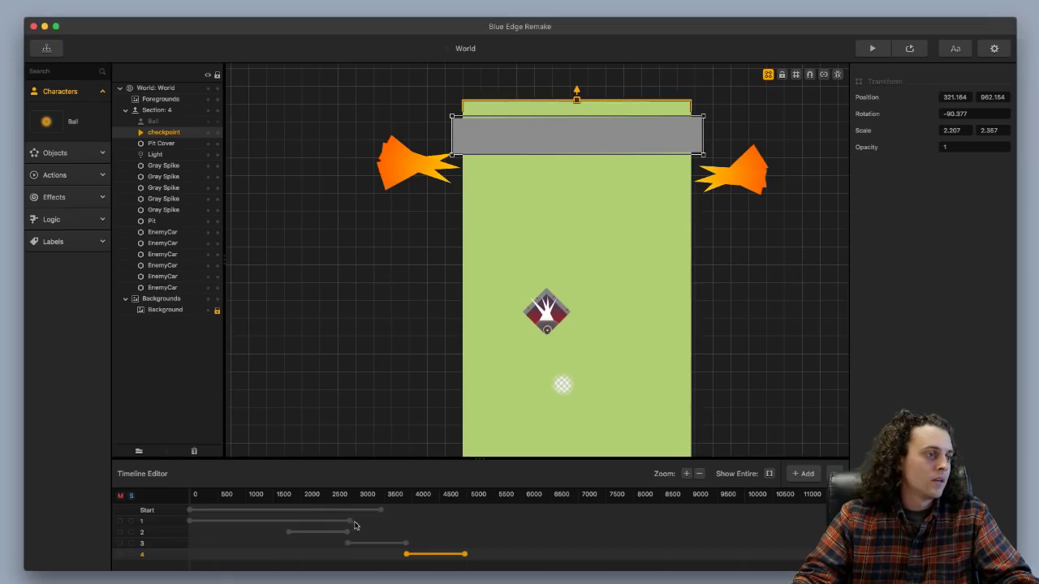
pyautogui.moveTo(352, 520); pyautogui.dragTo(380, 520)
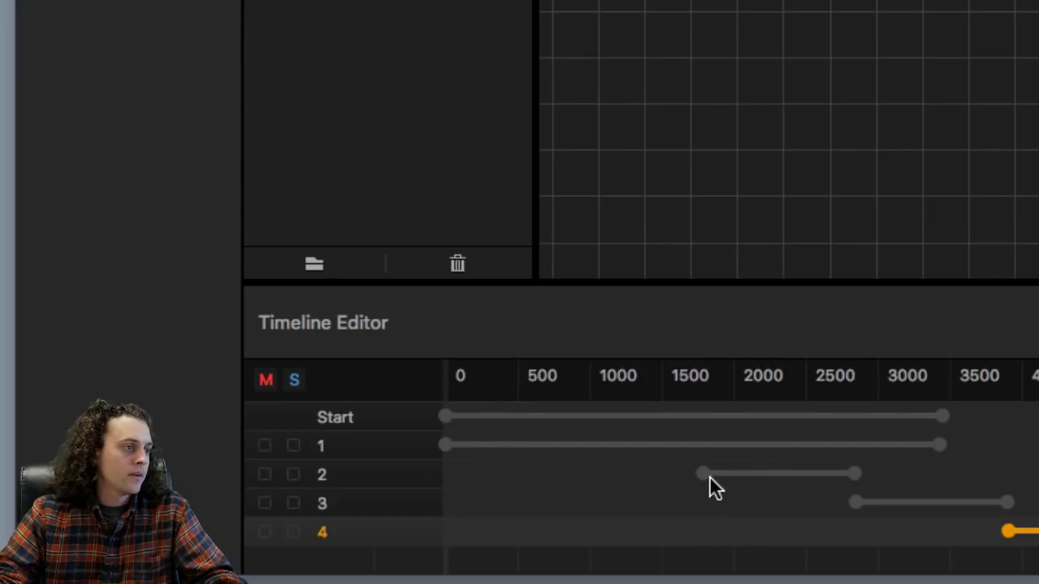
pyautogui.moveTo(708, 476); pyautogui.dragTo(481, 491)
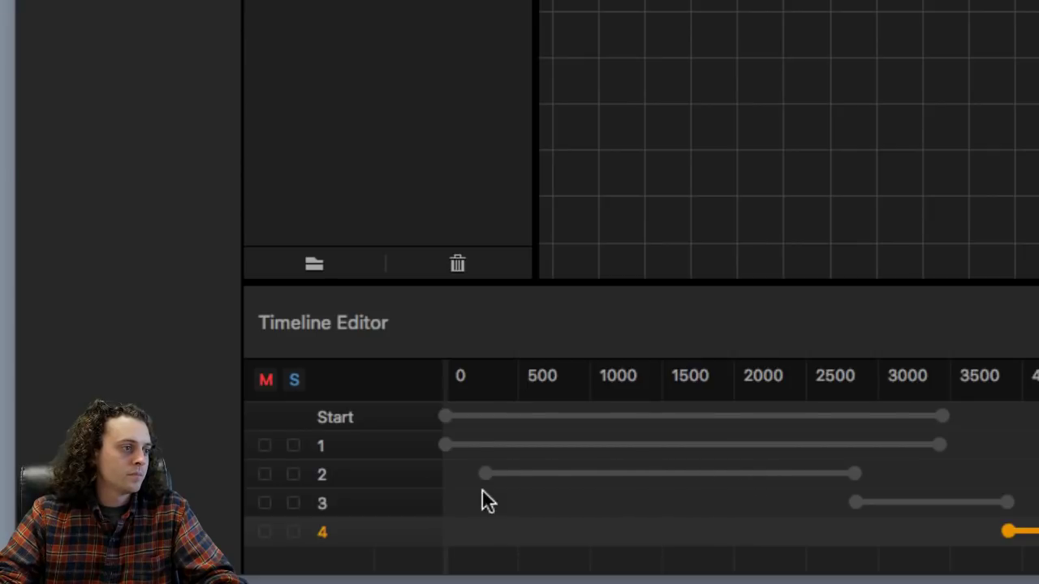
pyautogui.moveTo(848, 477); pyautogui.dragTo(939, 491)
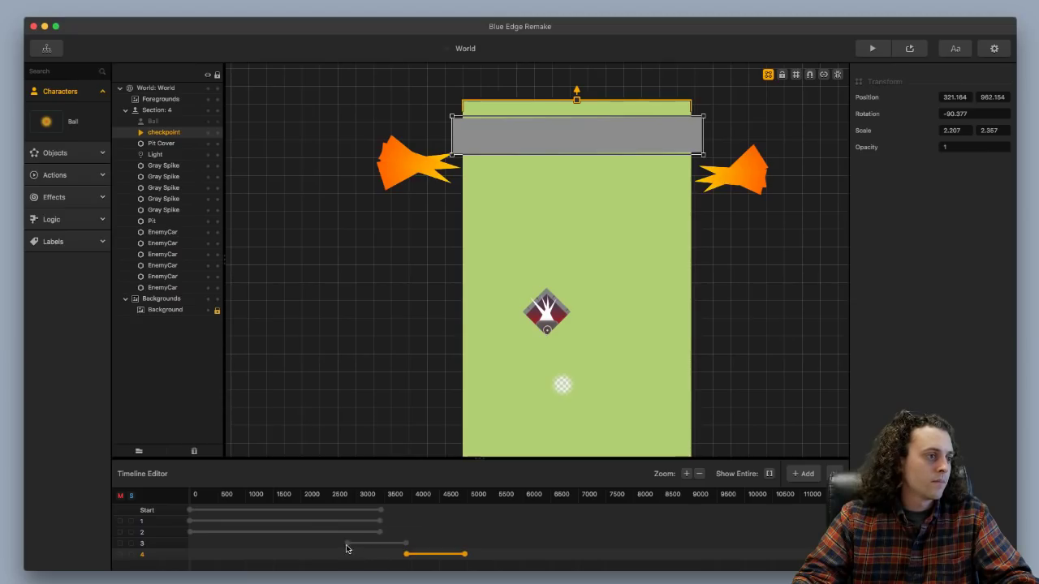
# Set the timeline ranges to 0 to about 3400 for section 3, about 3400 to 5150 for section 4, and 0 to about 550 for Start.
pyautogui.moveTo(347, 548); pyautogui.dragTo(195, 550)
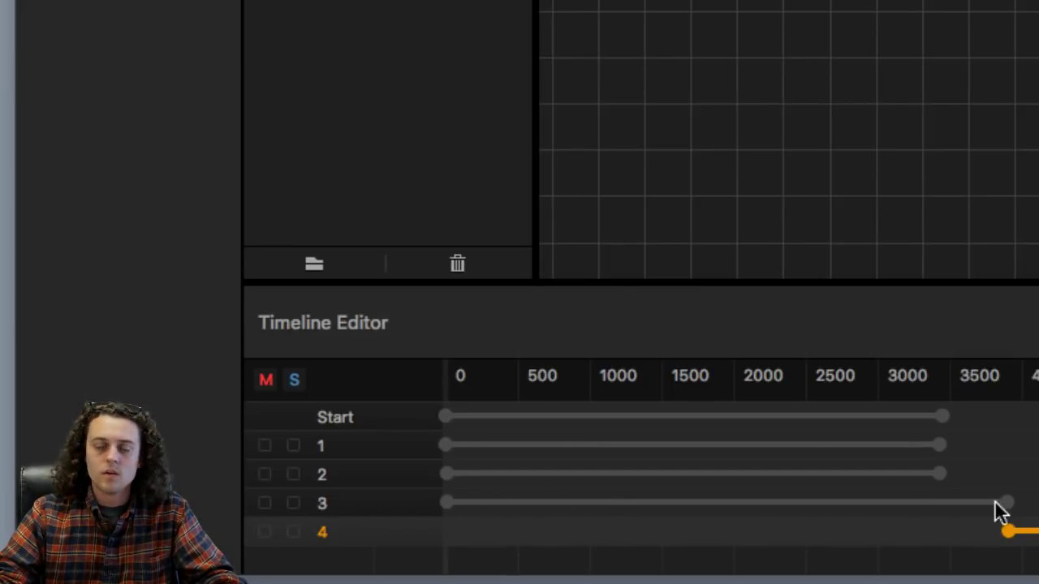
pyautogui.moveTo(1001, 509); pyautogui.dragTo(933, 508)
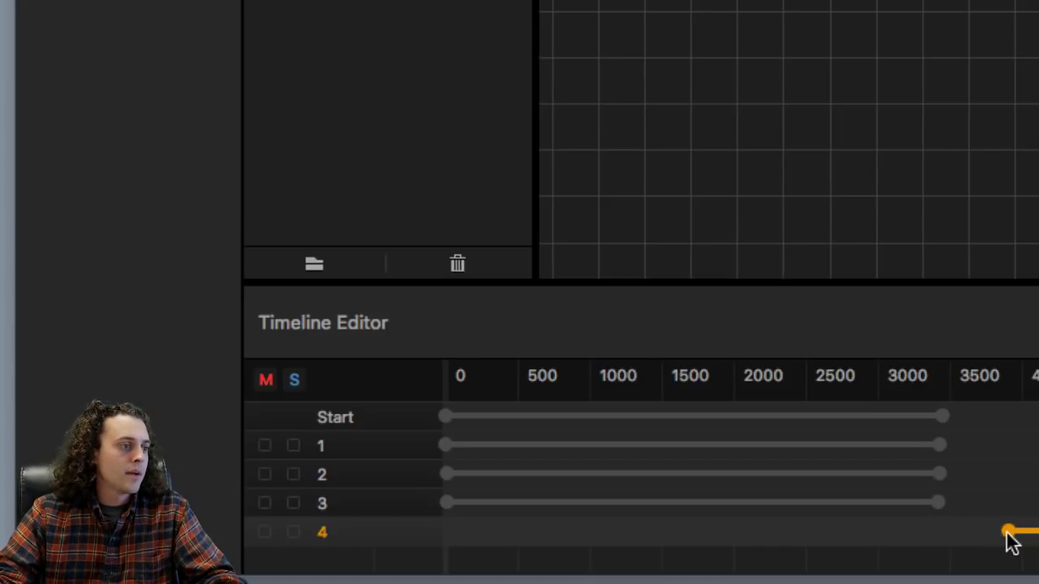
pyautogui.moveTo(1007, 531); pyautogui.dragTo(941, 533)
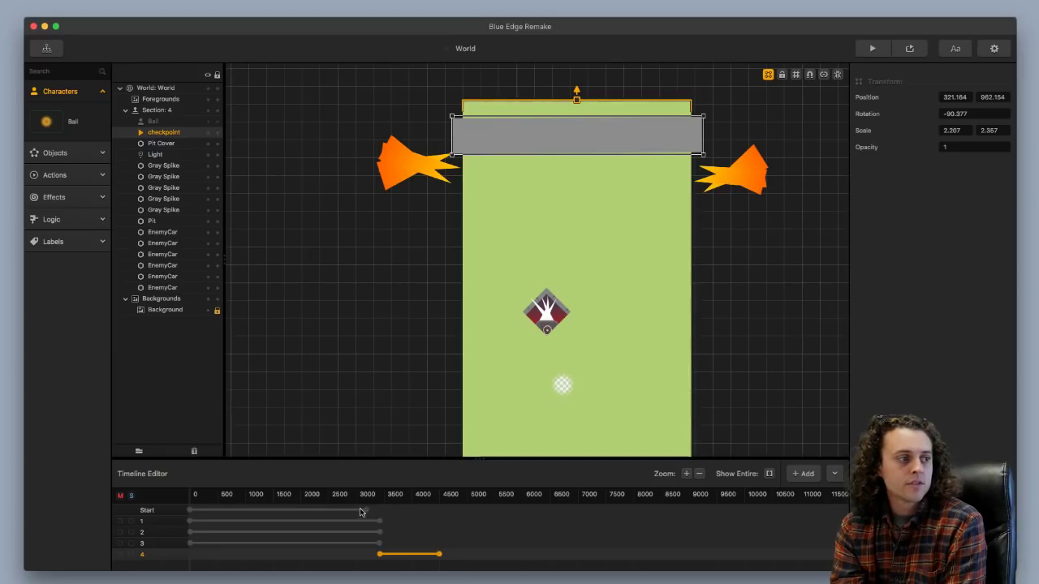
pyautogui.moveTo(361, 512); pyautogui.dragTo(235, 500)
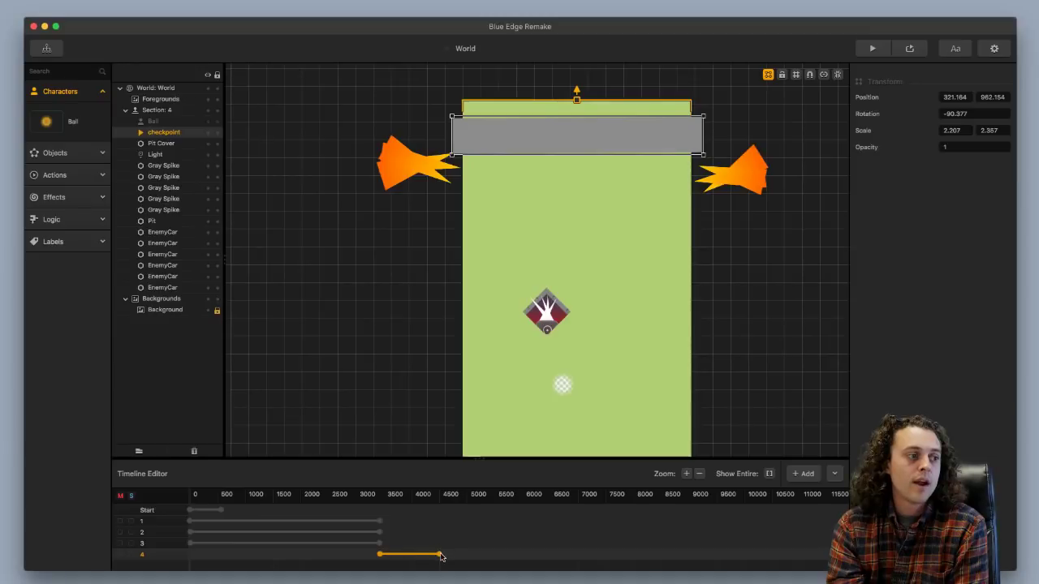
pyautogui.moveTo(441, 555); pyautogui.dragTo(452, 555)
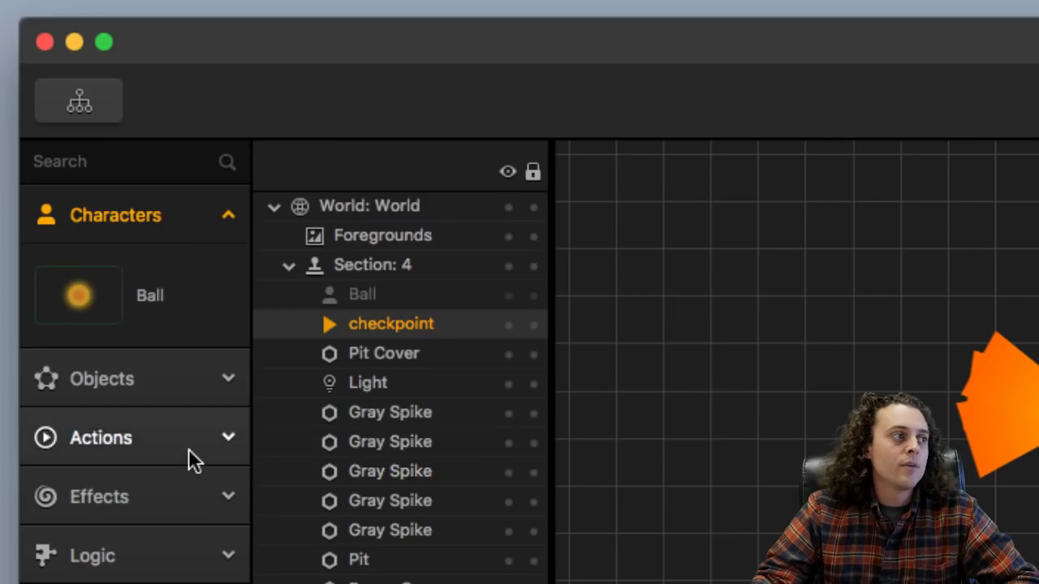
# Rename the checkpoint action as Change Particles and keep its action type set to None.
pyautogui.click(86, 177)
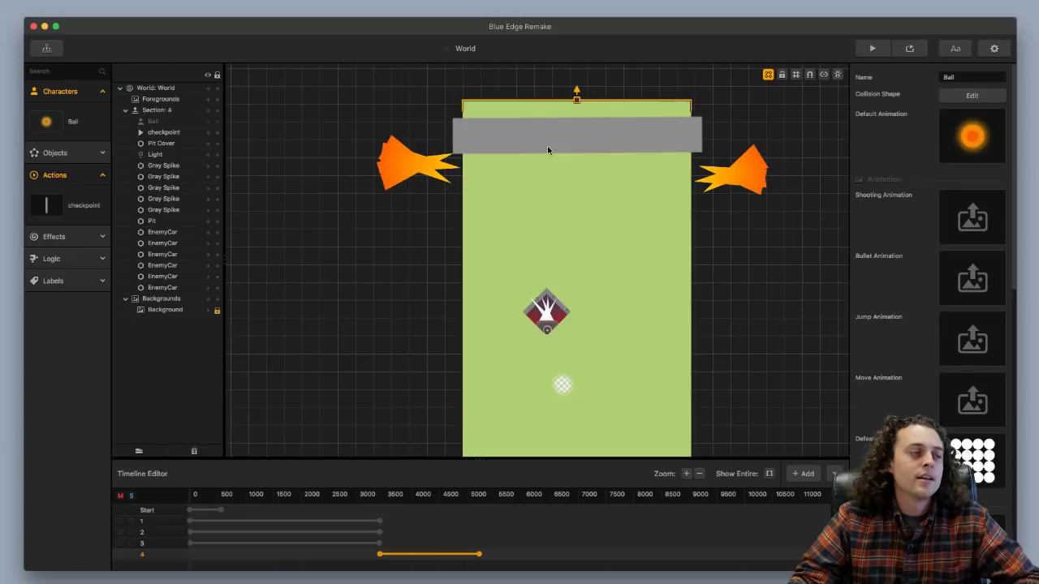
pyautogui.moveTo(97, 205)
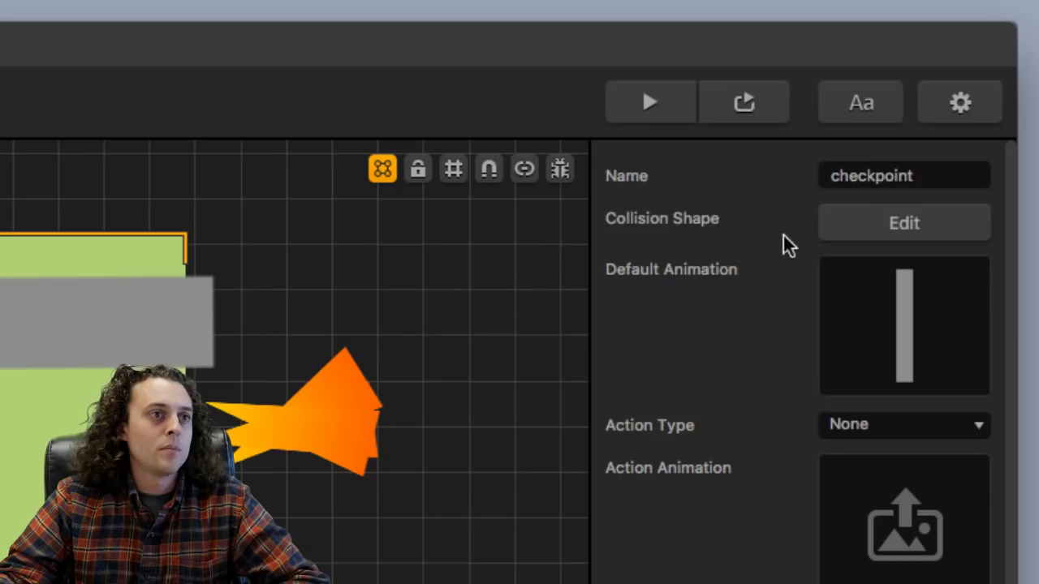
pyautogui.click(844, 176)
pyautogui.doubleClick(844, 176)
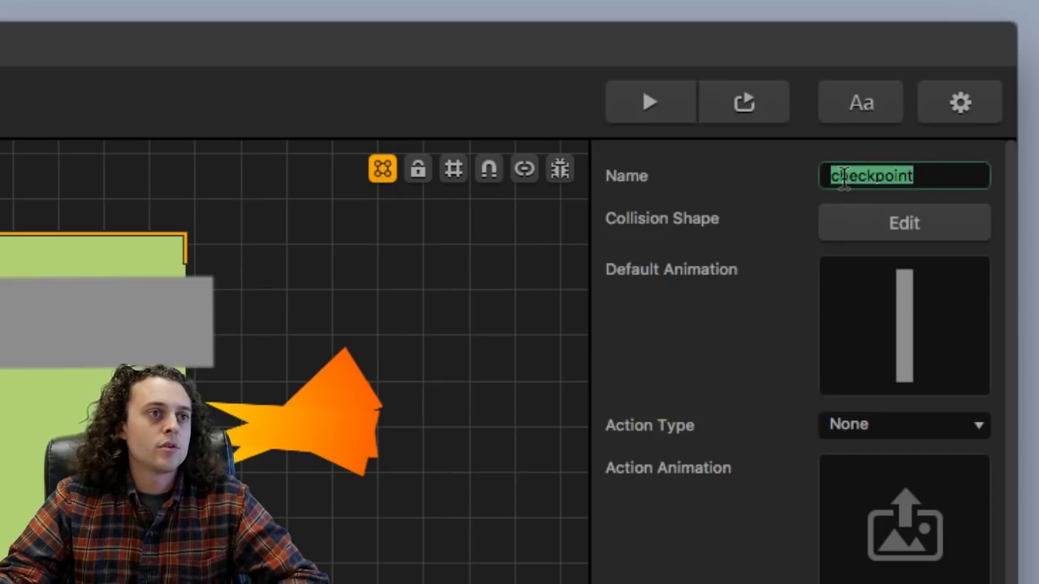
pyautogui.write('Change Pa')
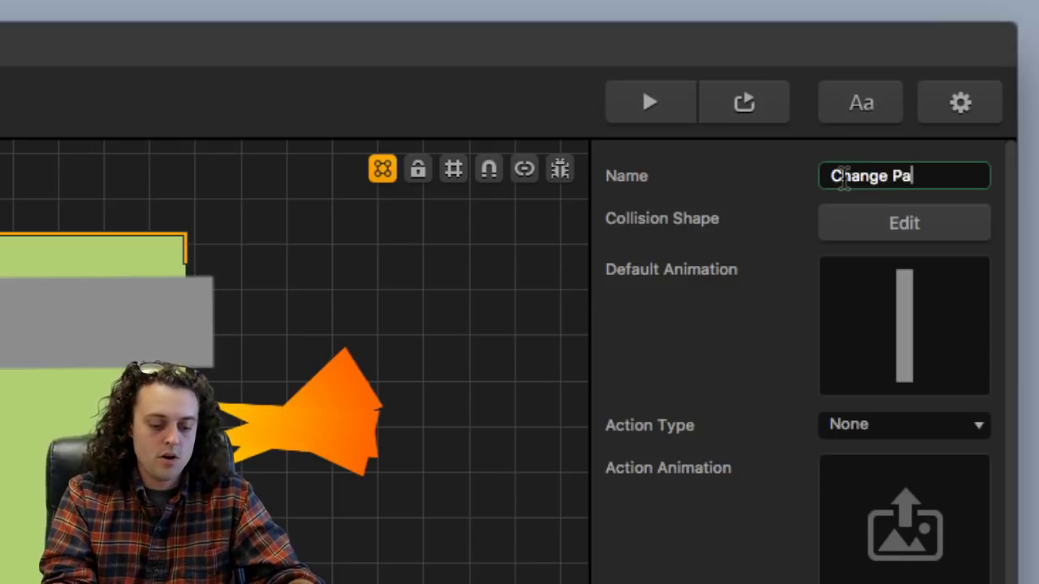
pyautogui.write('rticles')
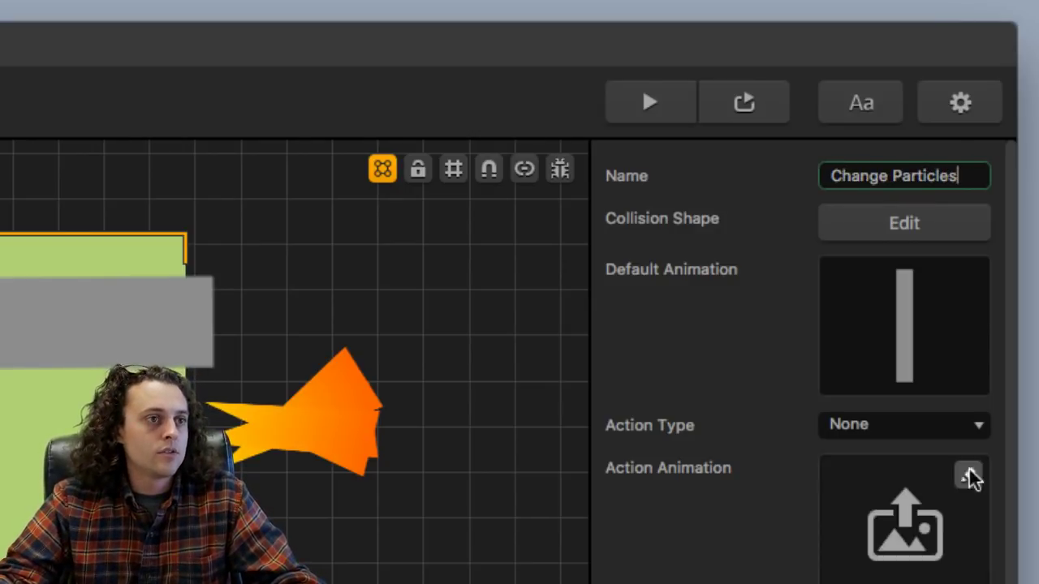
pyautogui.click(908, 422)
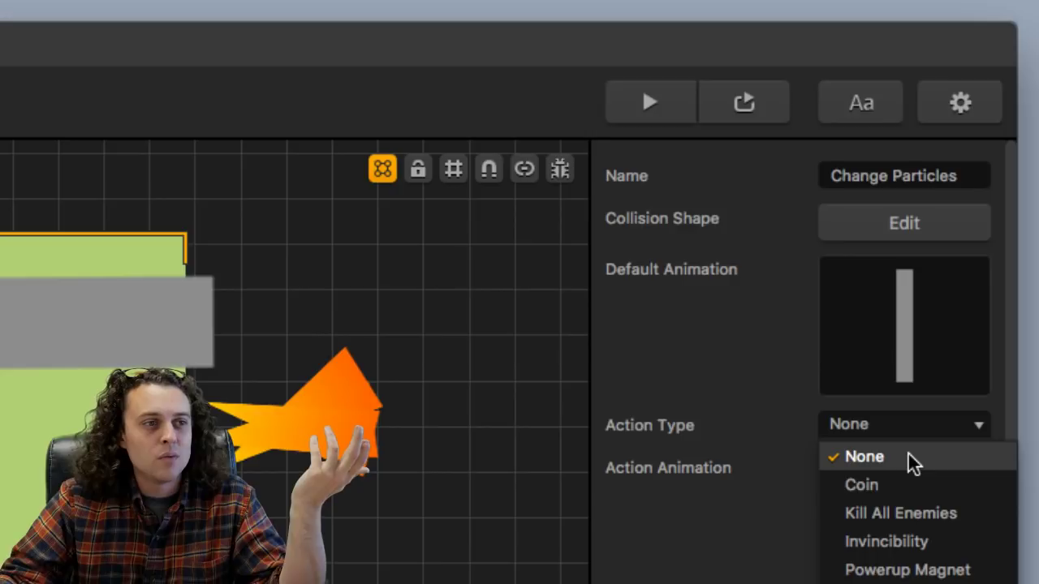
pyautogui.click(907, 454)
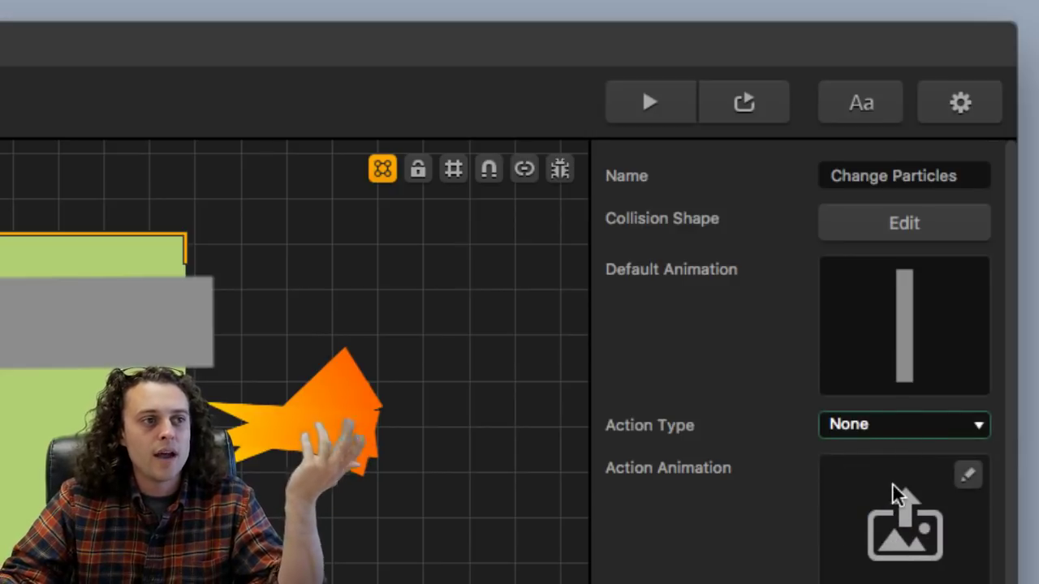
# Open the action animation of Change Particles for editing and import Orange Ball.png into it as an object.
pyautogui.click(964, 475)
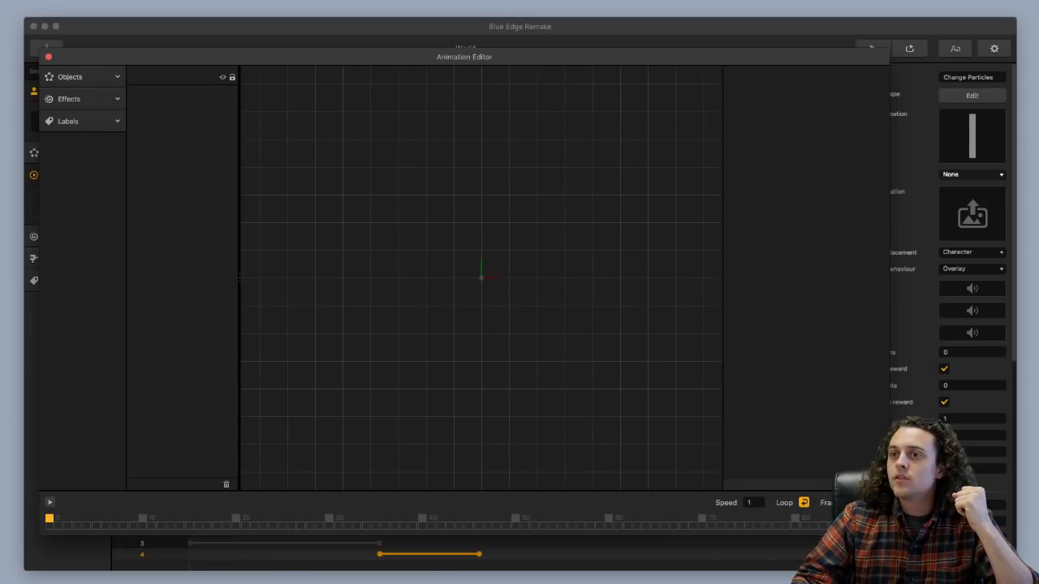
pyautogui.moveTo(1006, 8); pyautogui.dragTo(401, 118)
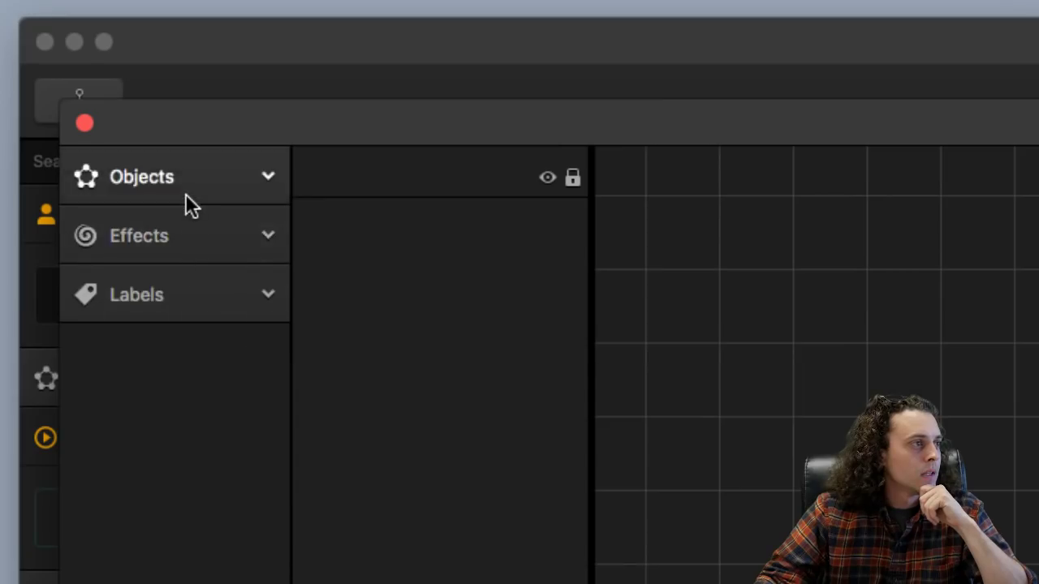
pyautogui.click(185, 203)
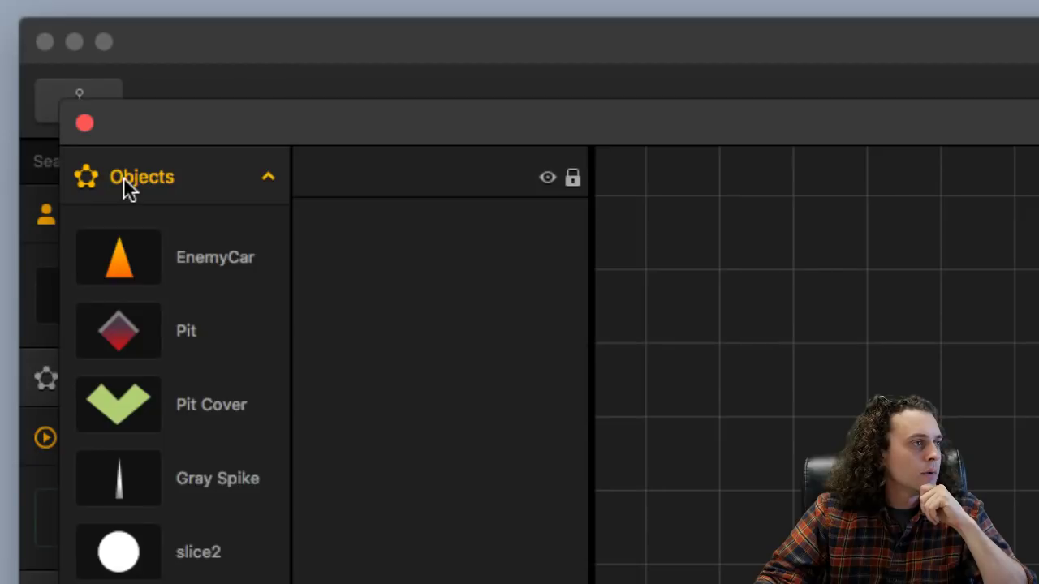
pyautogui.click(128, 175)
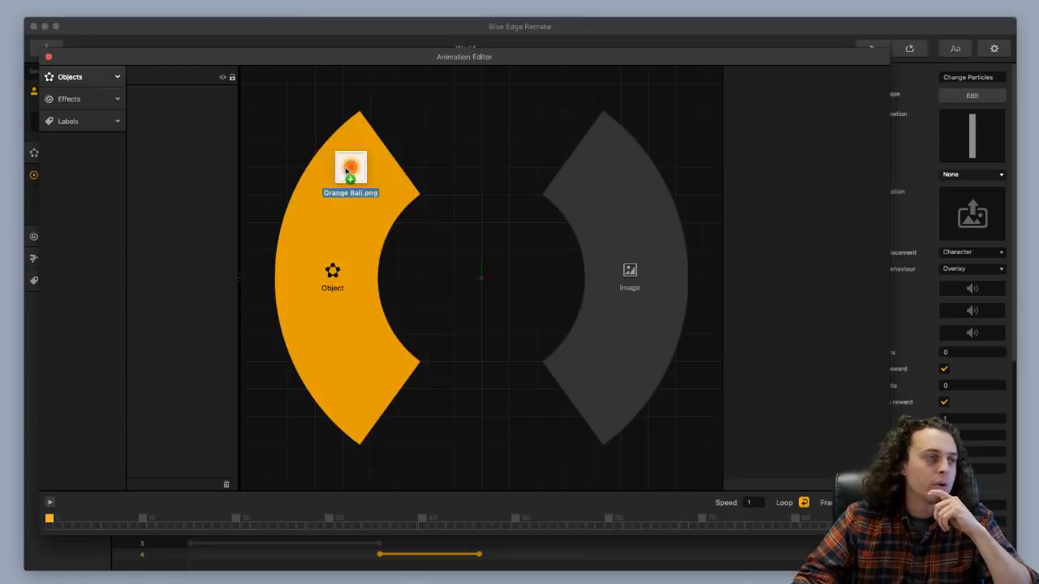
pyautogui.moveTo(349, 169); pyautogui.dragTo(333, 250)
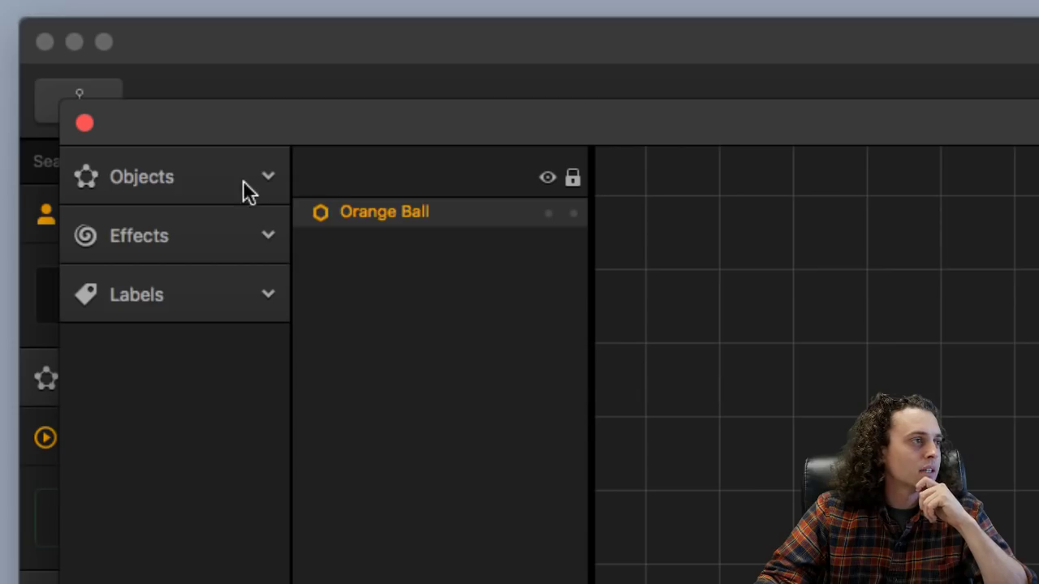
# Add a Particle effect on the Orange Ball at the centre of the action animation.
pyautogui.click(118, 78)
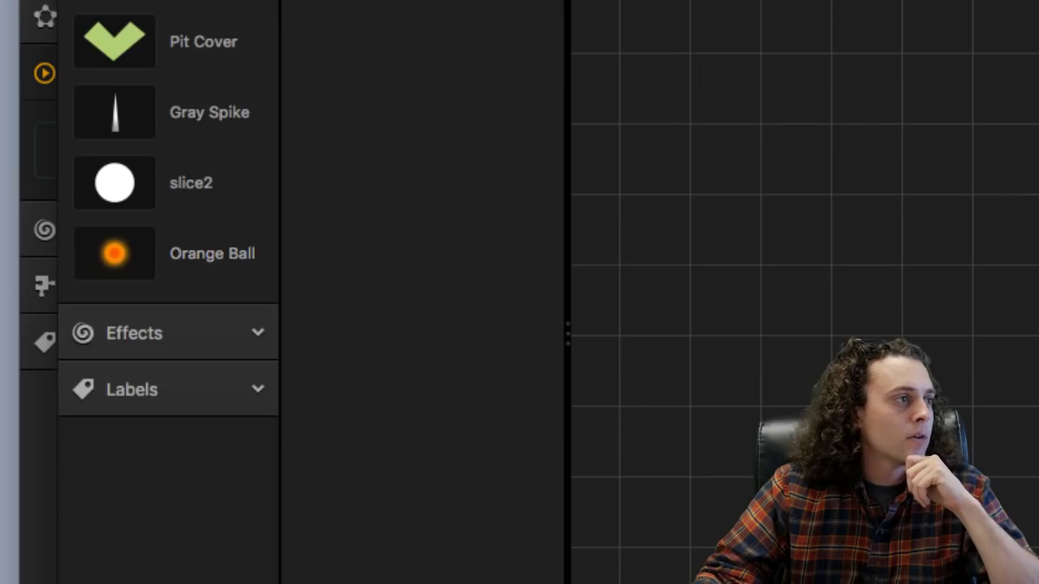
pyautogui.click(118, 77)
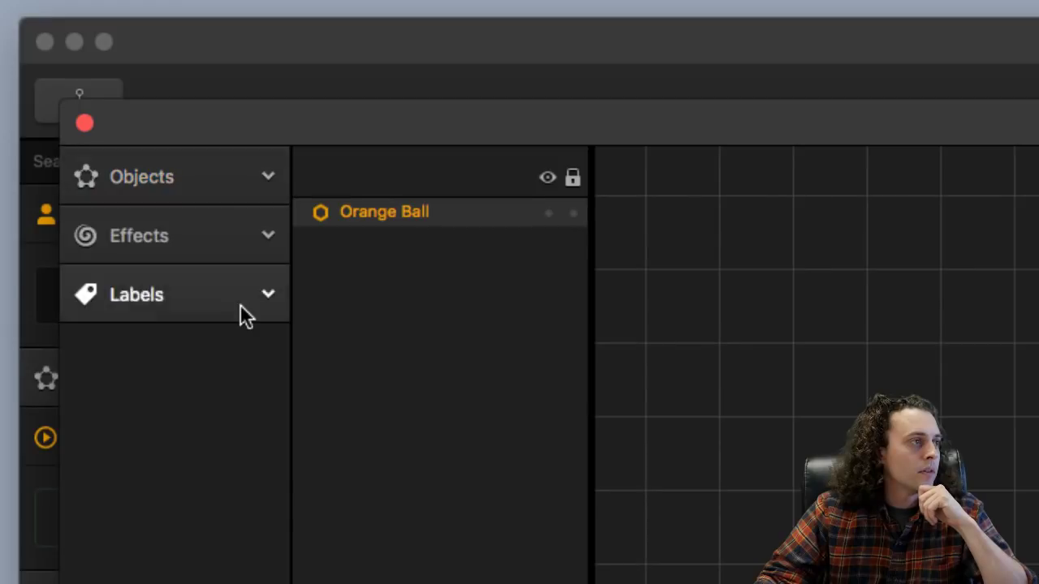
pyautogui.click(230, 241)
pyautogui.moveTo(184, 578); pyautogui.dragTo(1038, 583)
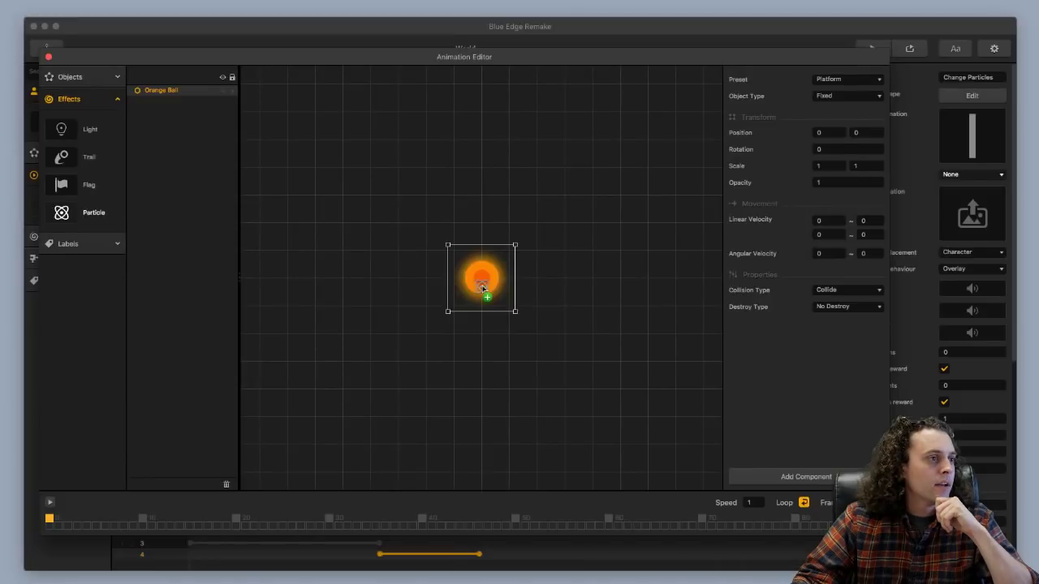
pyautogui.moveTo(482, 288)
pyautogui.mouseDown()
pyautogui.moveTo(510, 260)
pyautogui.moveTo(482, 280)
pyautogui.mouseUp()
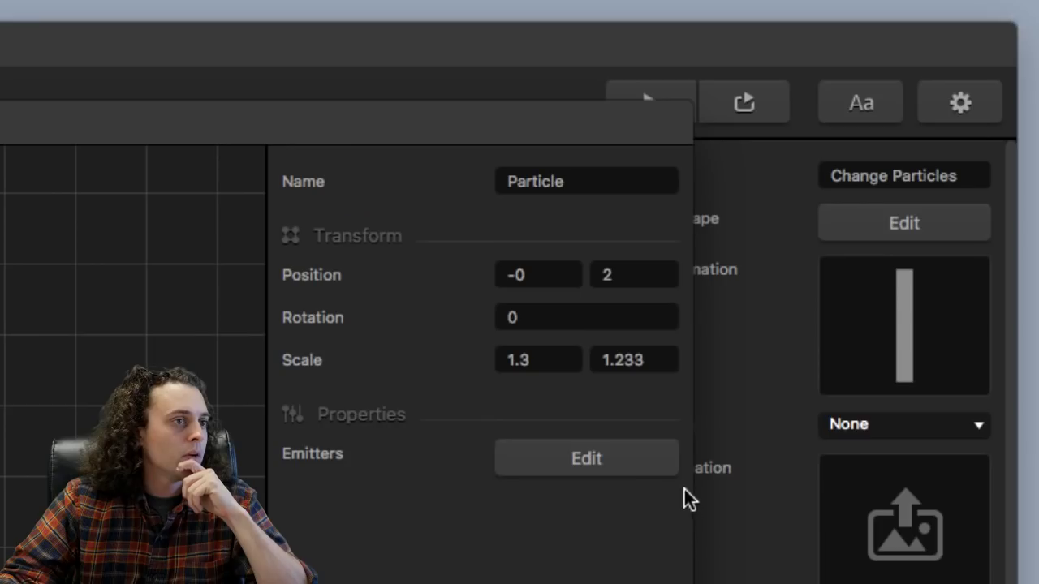
# Set the particle emitter's angle to -90, then place the Particle layer beneath Orange Ball and close the animation.
pyautogui.click(862, 192)
pyautogui.click(614, 305)
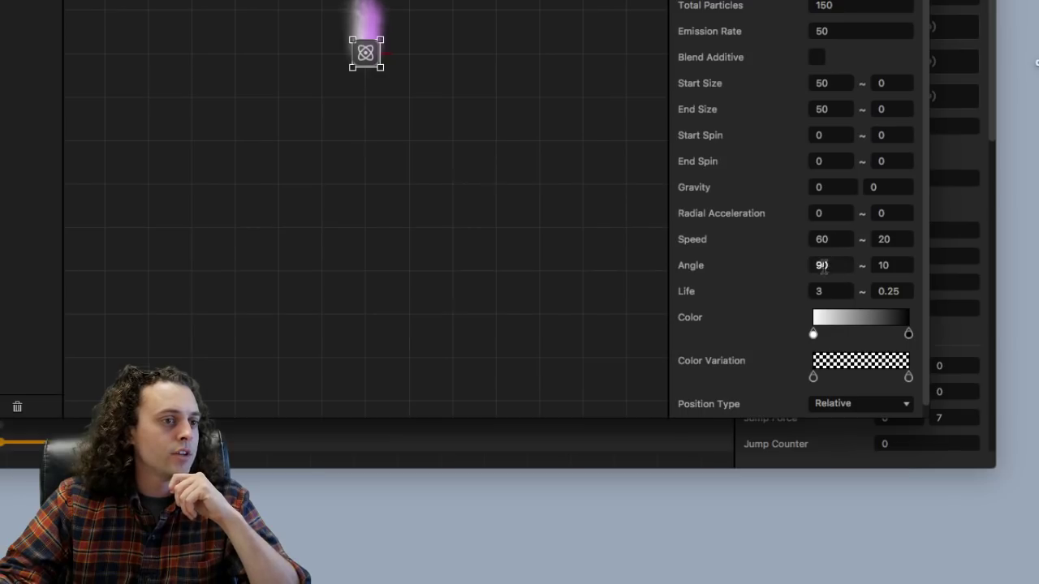
pyautogui.click(819, 265)
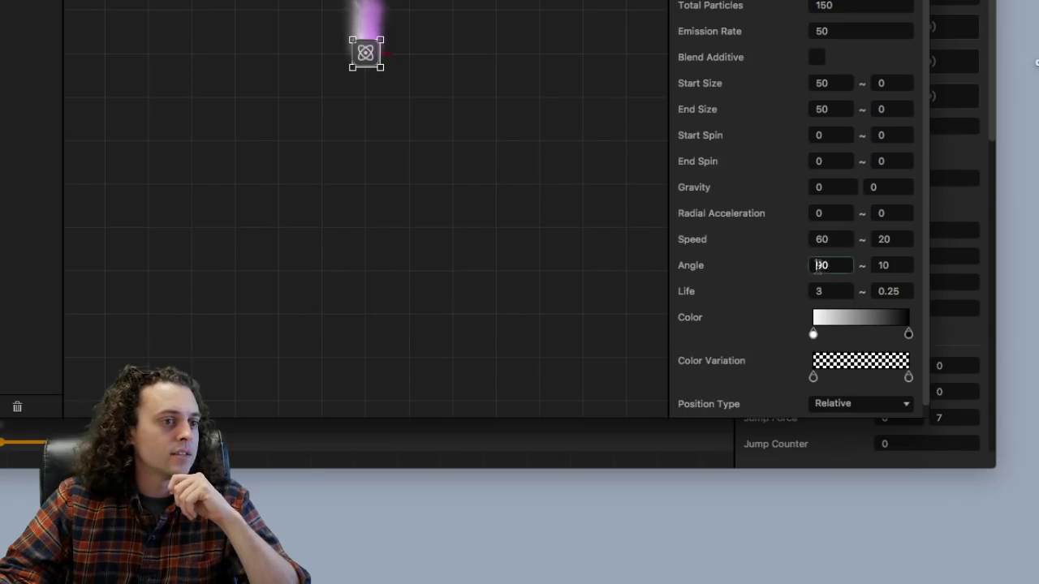
pyautogui.write('-')
pyautogui.press('Tab')
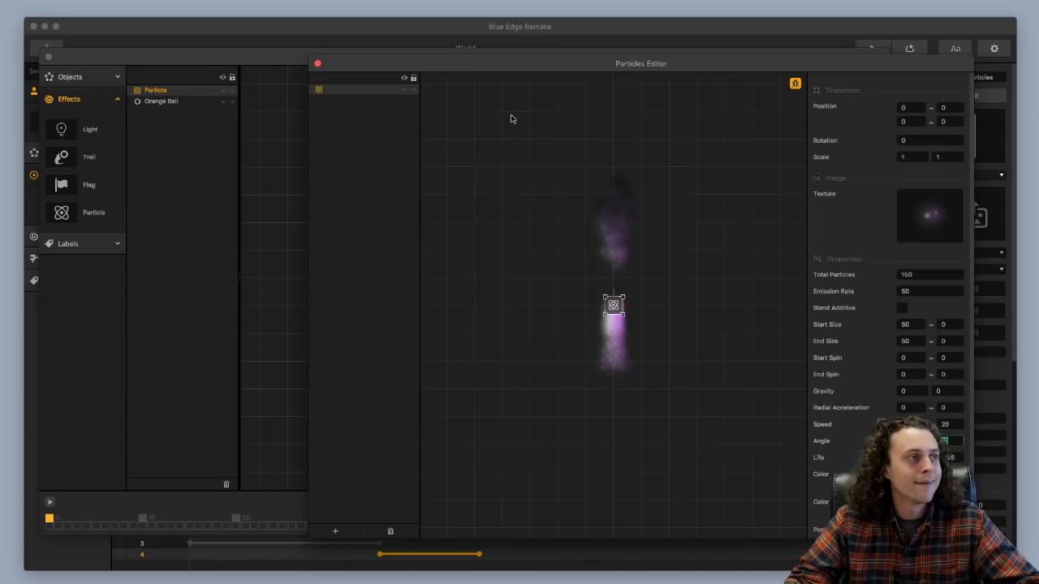
pyautogui.click(317, 64)
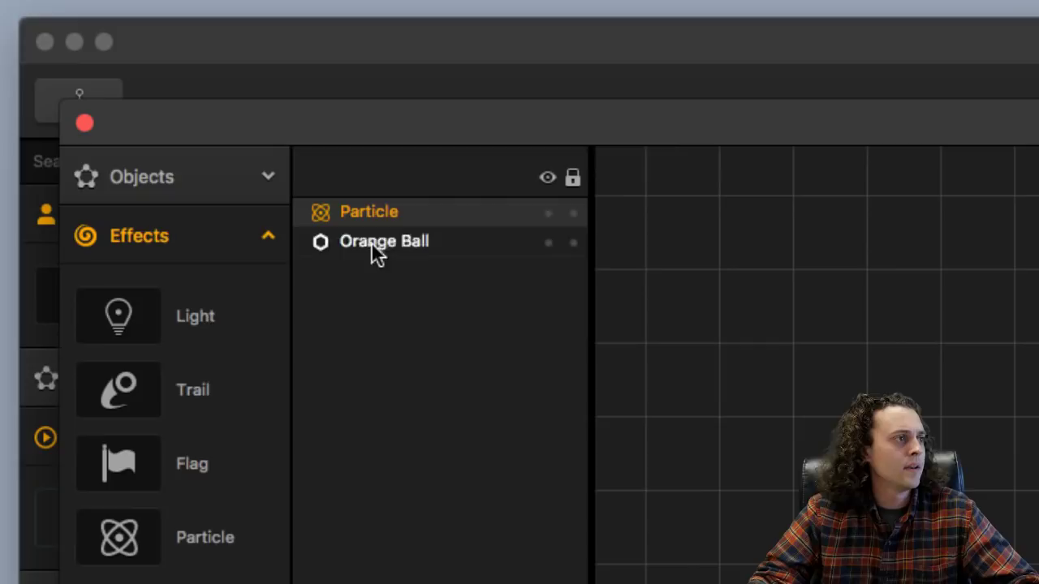
pyautogui.moveTo(156, 103); pyautogui.dragTo(160, 95)
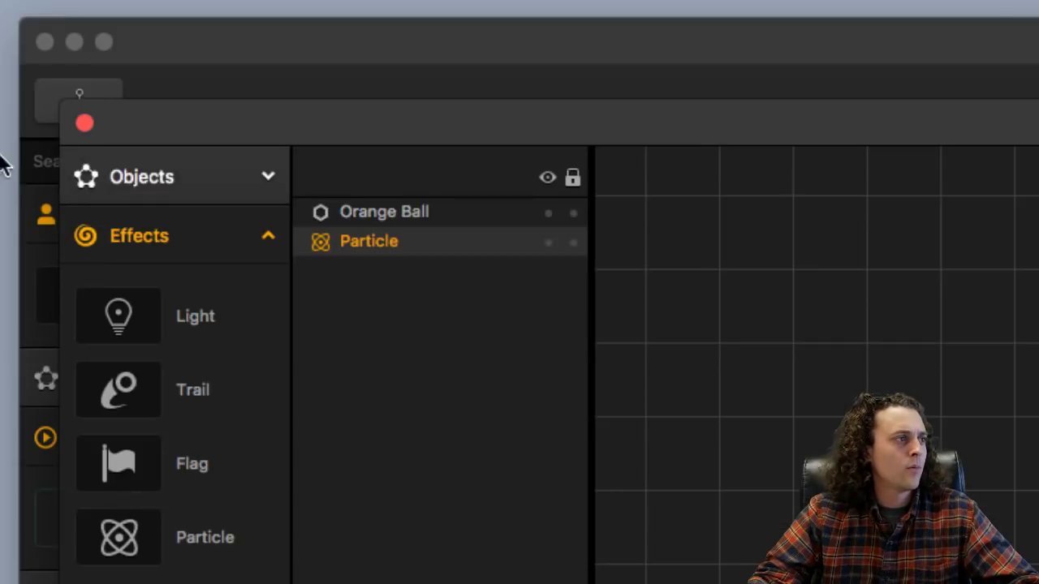
pyautogui.click(48, 57)
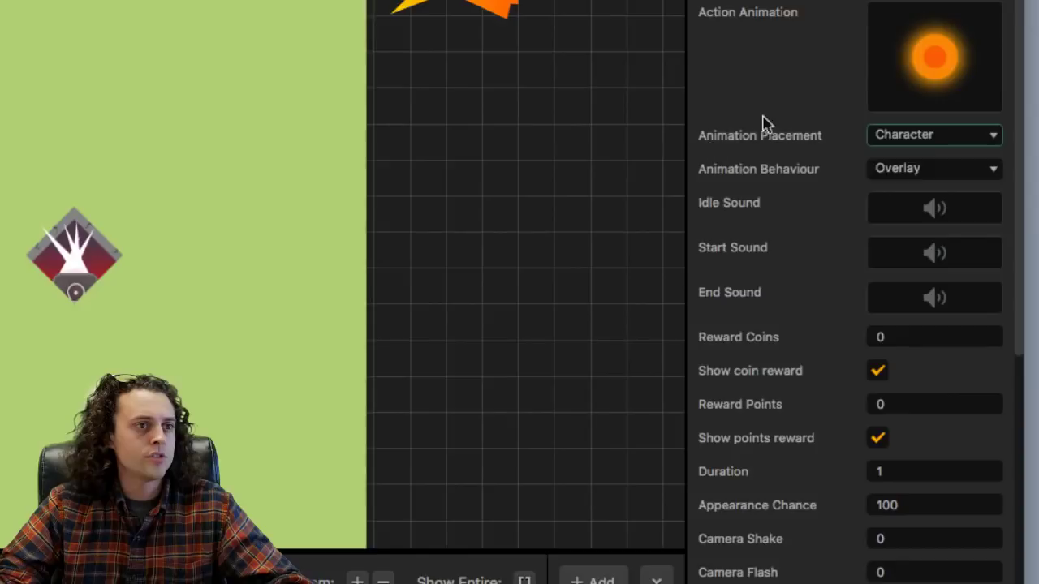
# Set the action's animation behaviour to Replace and turn off its coin and points reward displays.
pyautogui.click(890, 170)
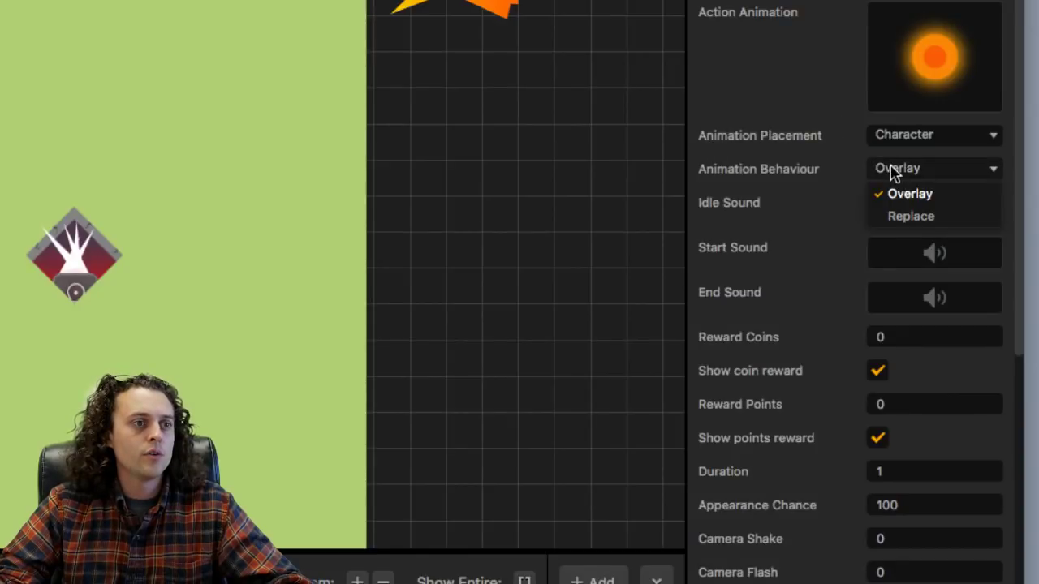
pyautogui.click(923, 217)
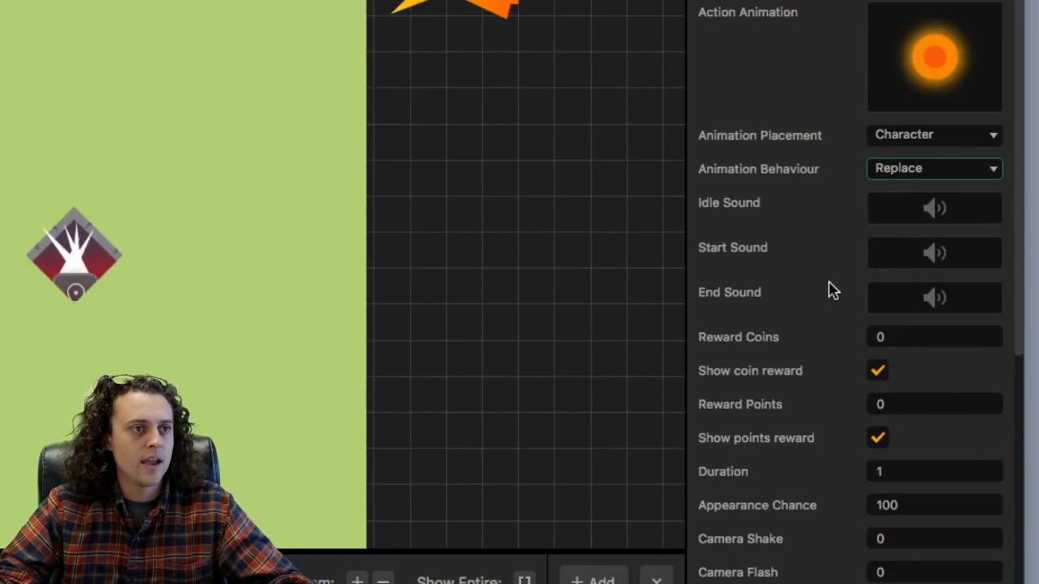
pyautogui.scroll(-5, 841, 304)
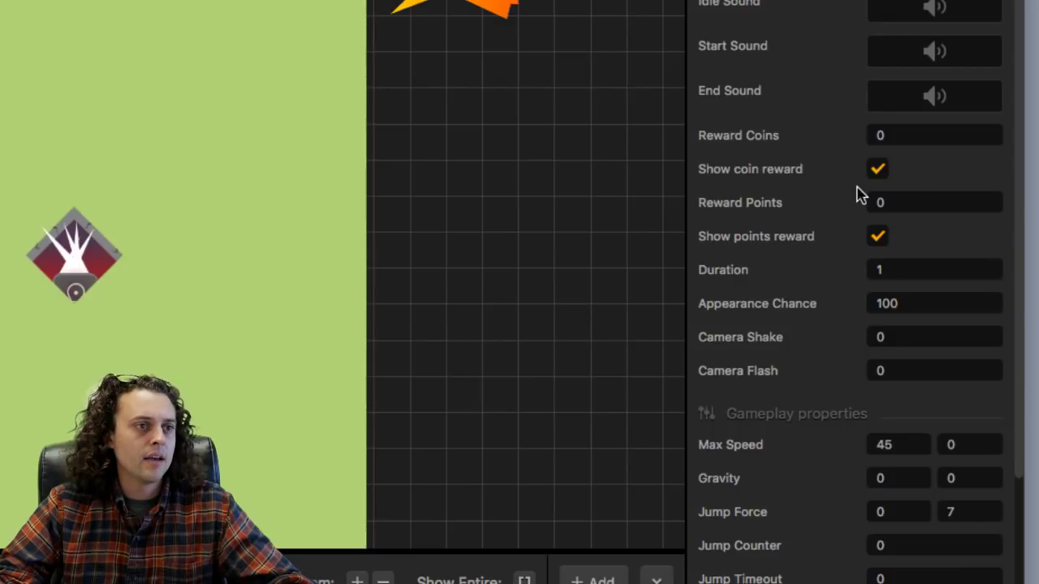
pyautogui.click(875, 168)
pyautogui.click(881, 237)
pyautogui.click(899, 270)
pyautogui.write('0000000')
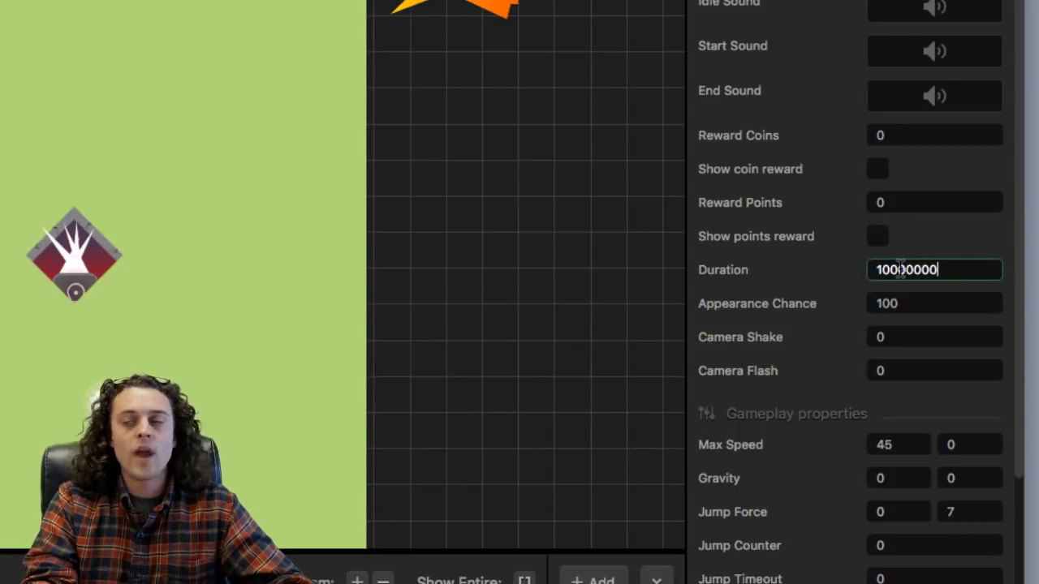
pyautogui.write('000000')
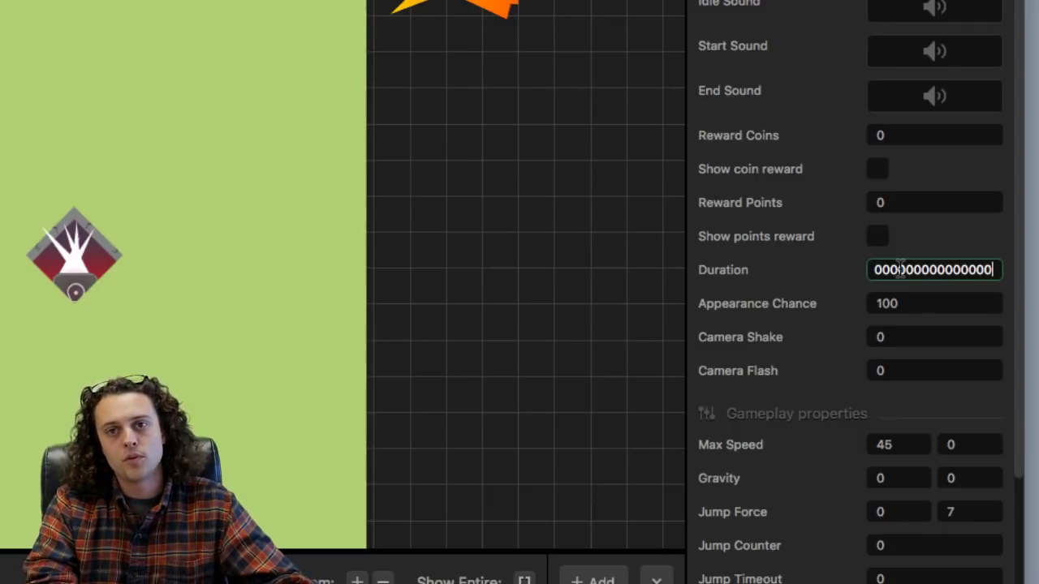
pyautogui.press('BackSpace')
pyautogui.press('BackSpace')
pyautogui.press('BackSpace')
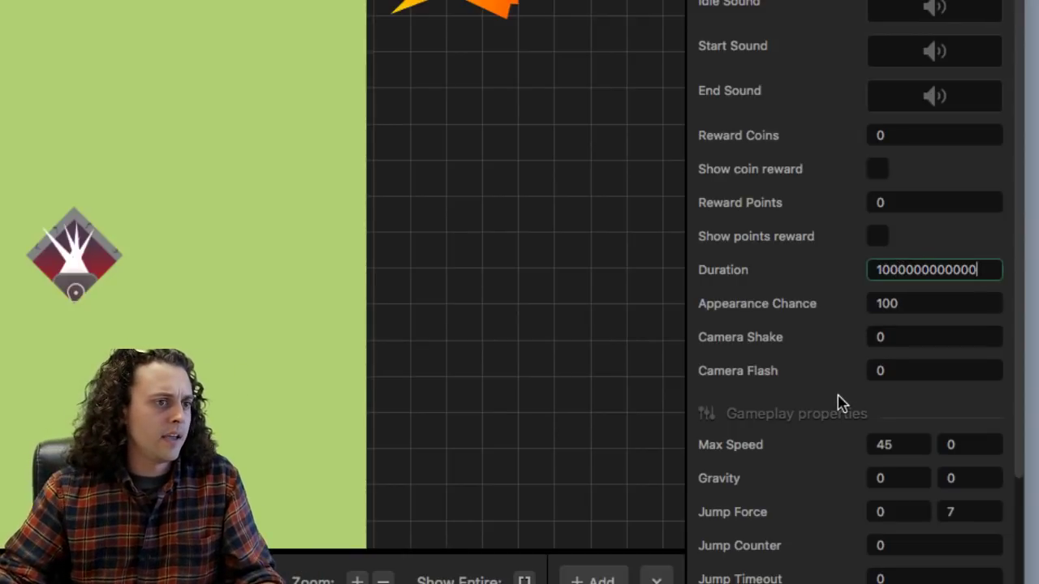
pyautogui.scroll(-10, 839, 399)
pyautogui.scroll(5, 839, 400)
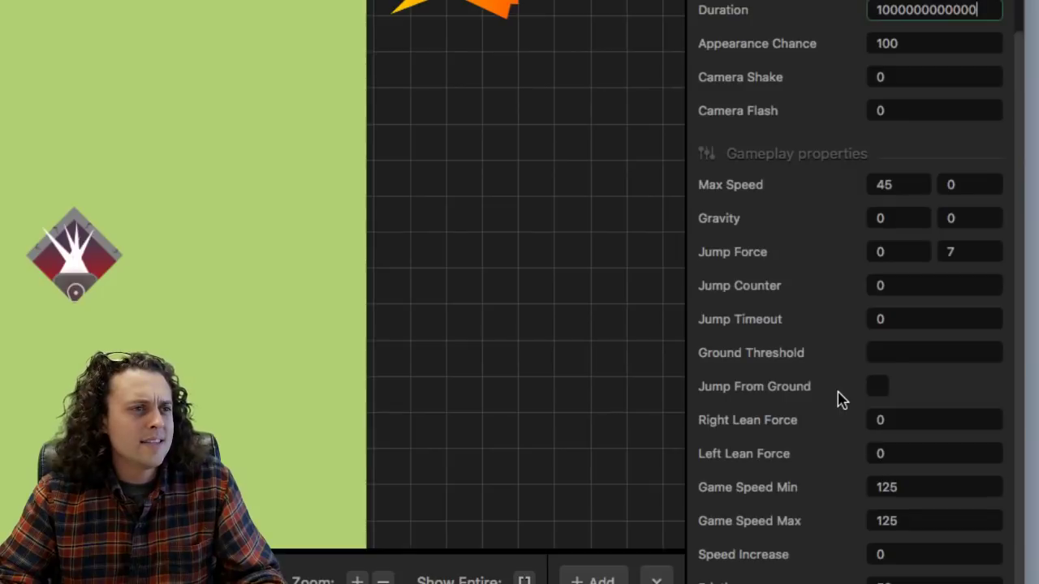
pyautogui.scroll(-5, 839, 399)
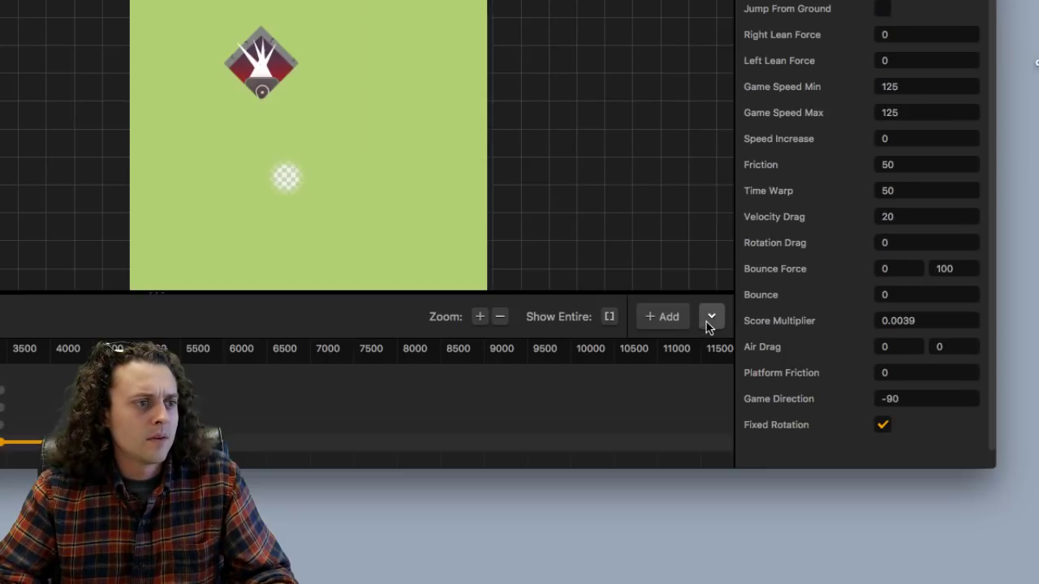
# Compare the gameplay properties of the Ball character and the Change Particles action with the World node's settings in the mind map.
pyautogui.click(710, 320)
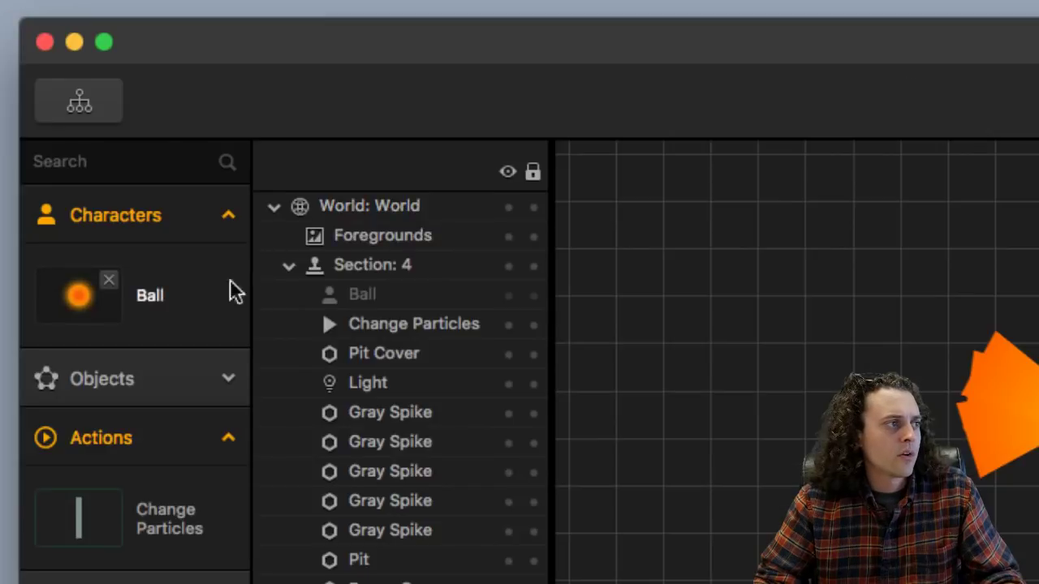
pyautogui.click(139, 303)
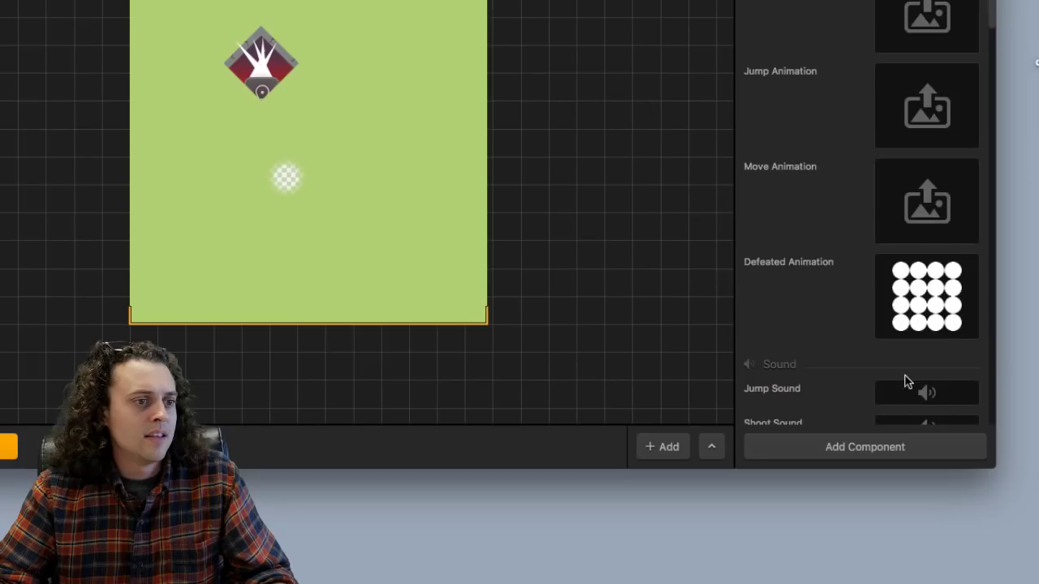
pyautogui.scroll(-15, 884, 378)
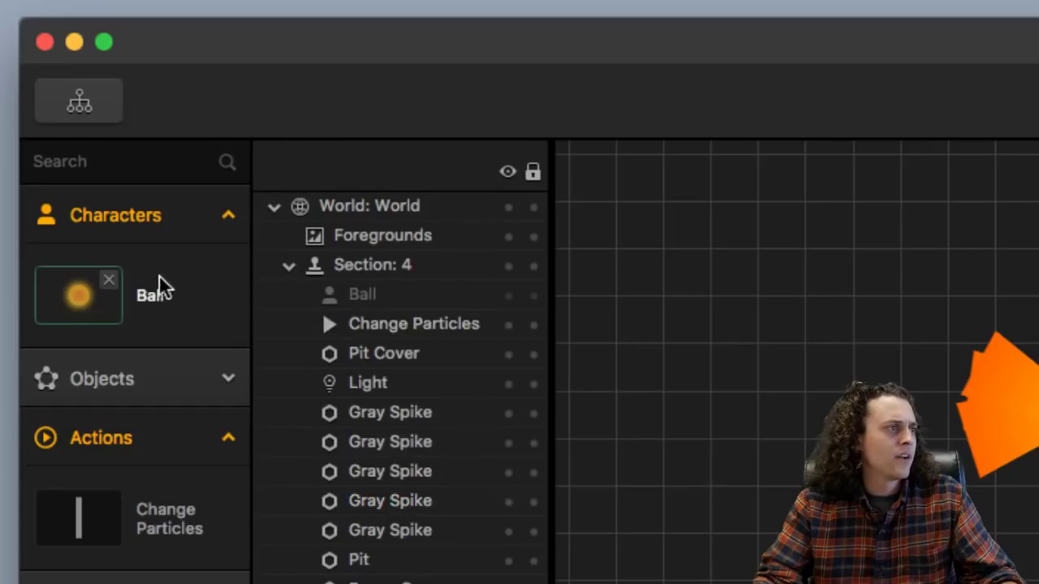
pyautogui.click(154, 523)
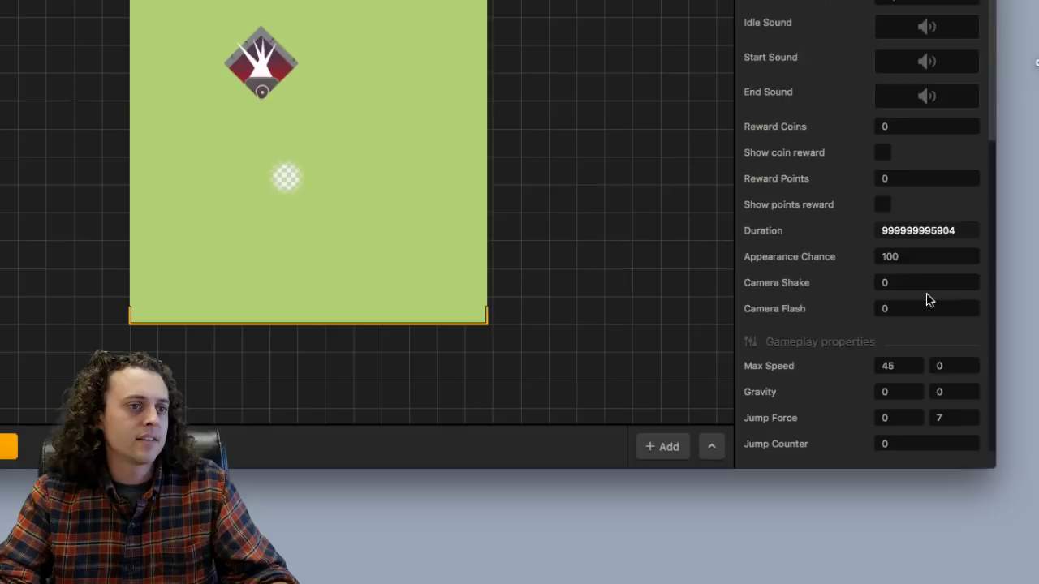
pyautogui.scroll(-3, 929, 300)
pyautogui.scroll(-3, 929, 300)
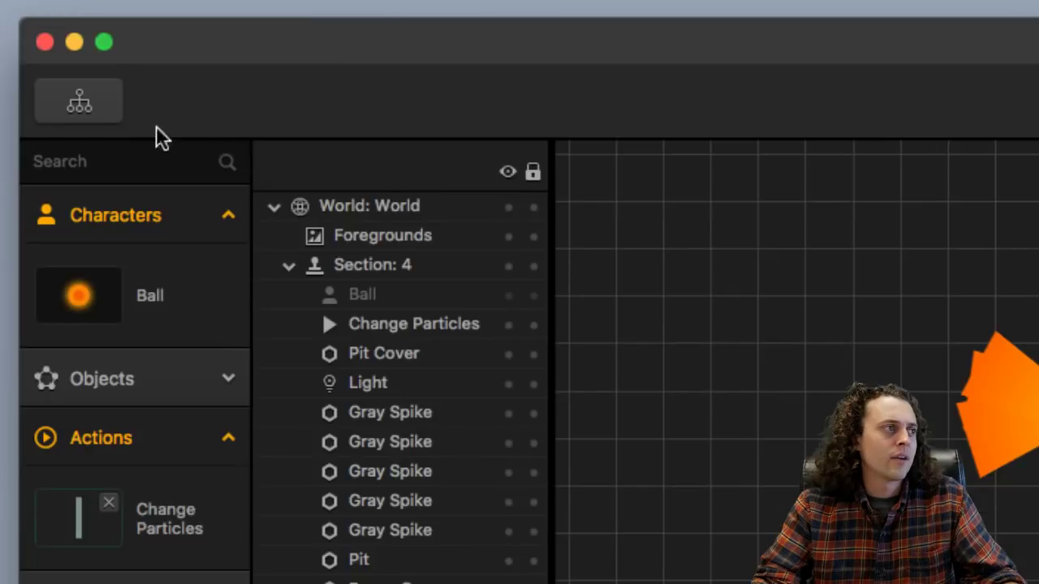
pyautogui.click(110, 117)
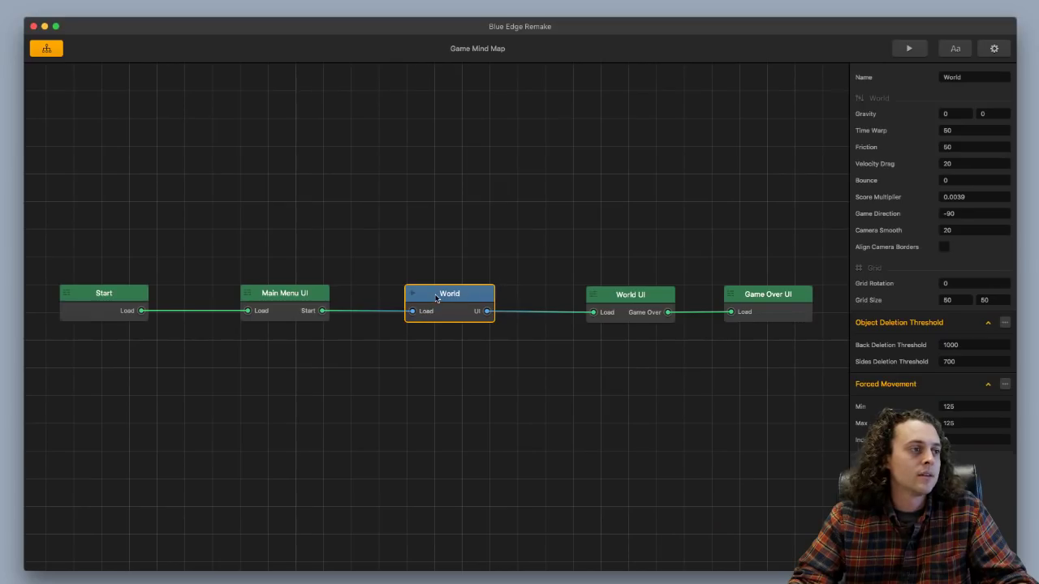
pyautogui.doubleClick(436, 298)
# Playtest the game from the start screen, steering the ball between the orange spikes to check its particle trail.
pyautogui.click(599, 134)
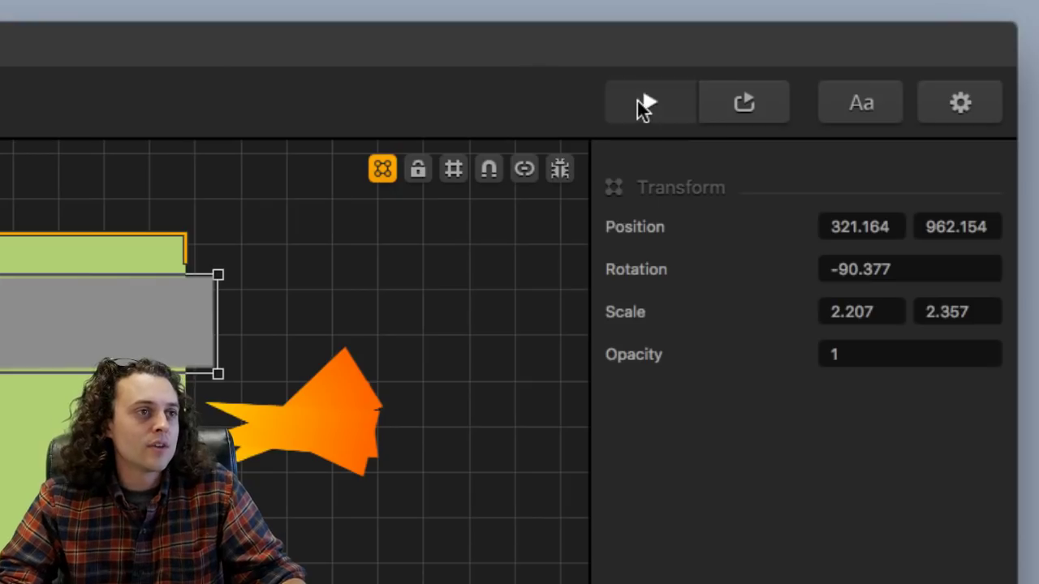
pyautogui.click(871, 48)
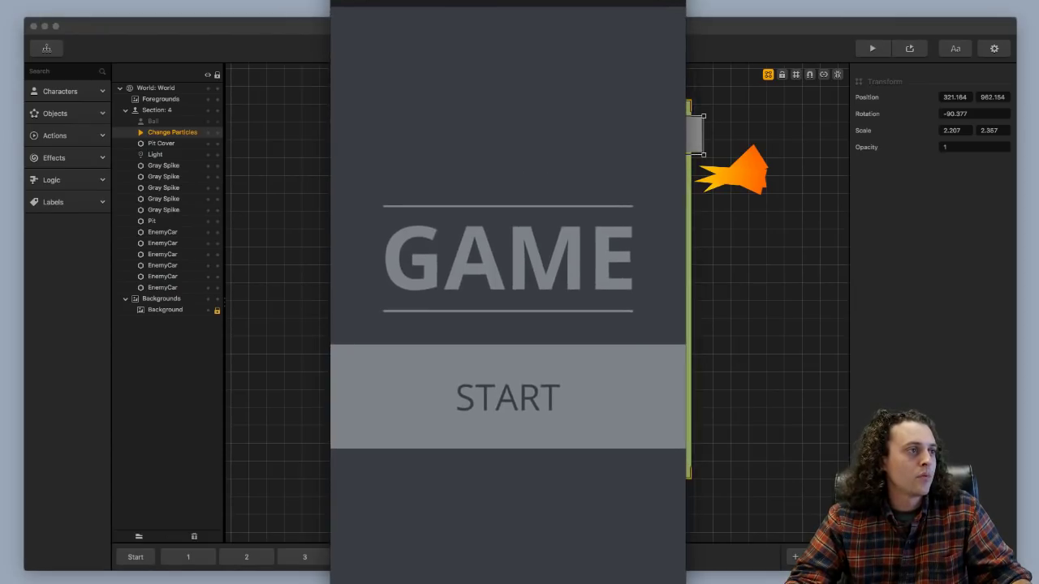
pyautogui.press('Escape')
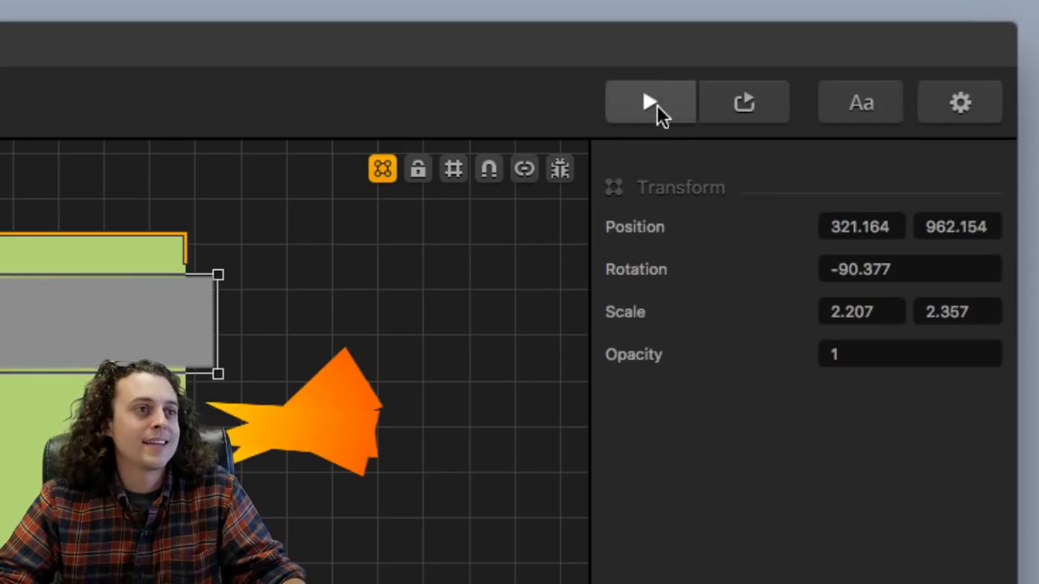
pyautogui.click(877, 48)
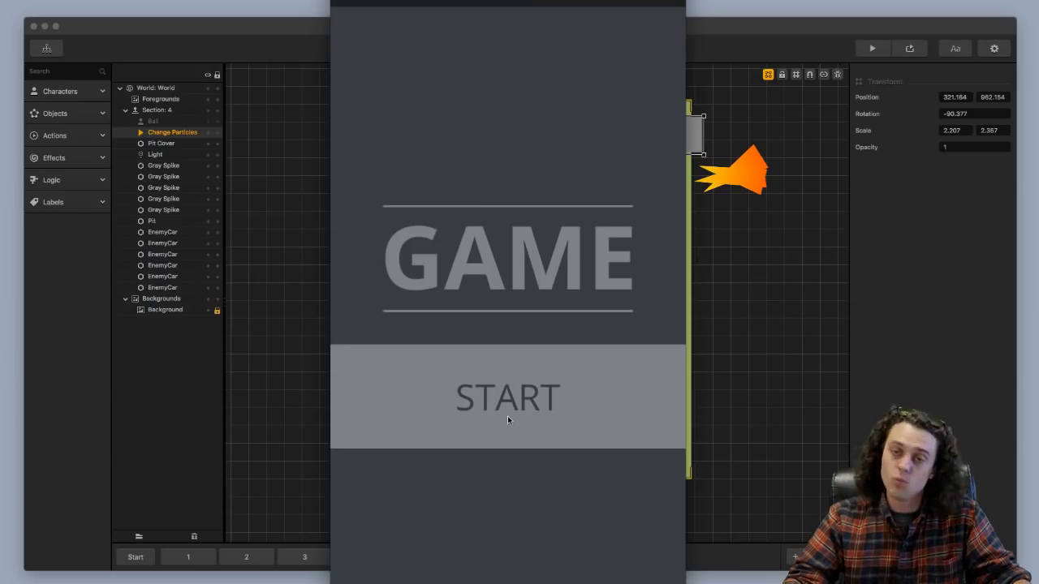
pyautogui.click(507, 416)
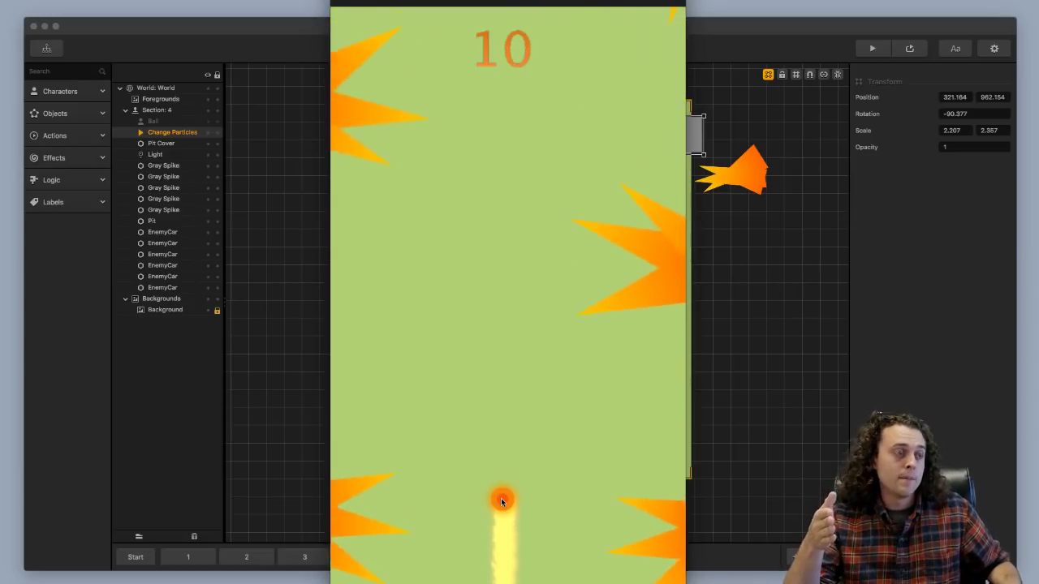
pyautogui.moveTo(501, 502); pyautogui.dragTo(529, 511)
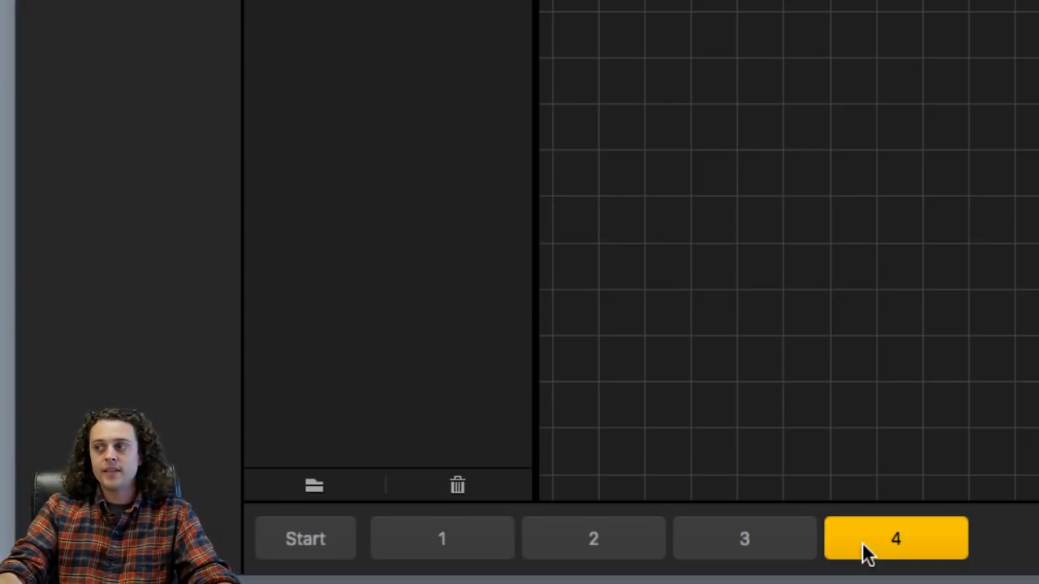
# Duplicate section 4 until sections 5 to 8 exist, then show the sections' distance ranges in the timeline editor.
pyautogui.click(872, 551)
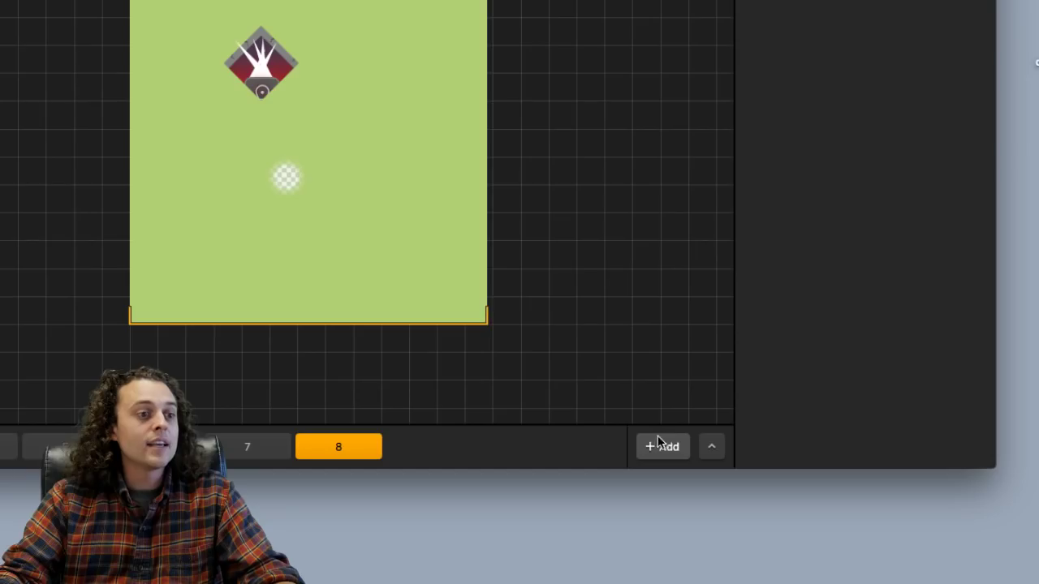
pyautogui.click(710, 447)
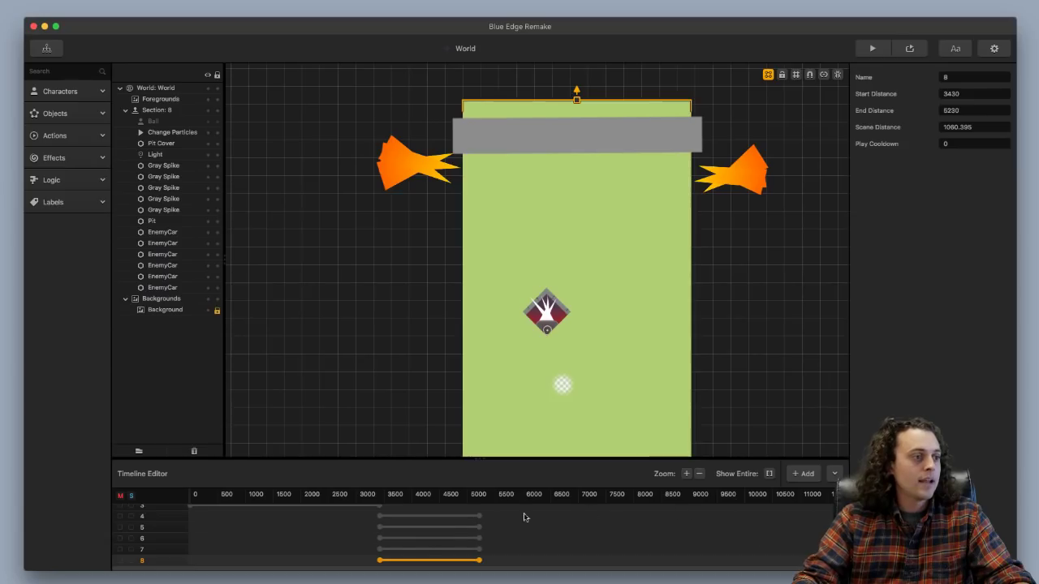
pyautogui.scroll(5, 453, 533)
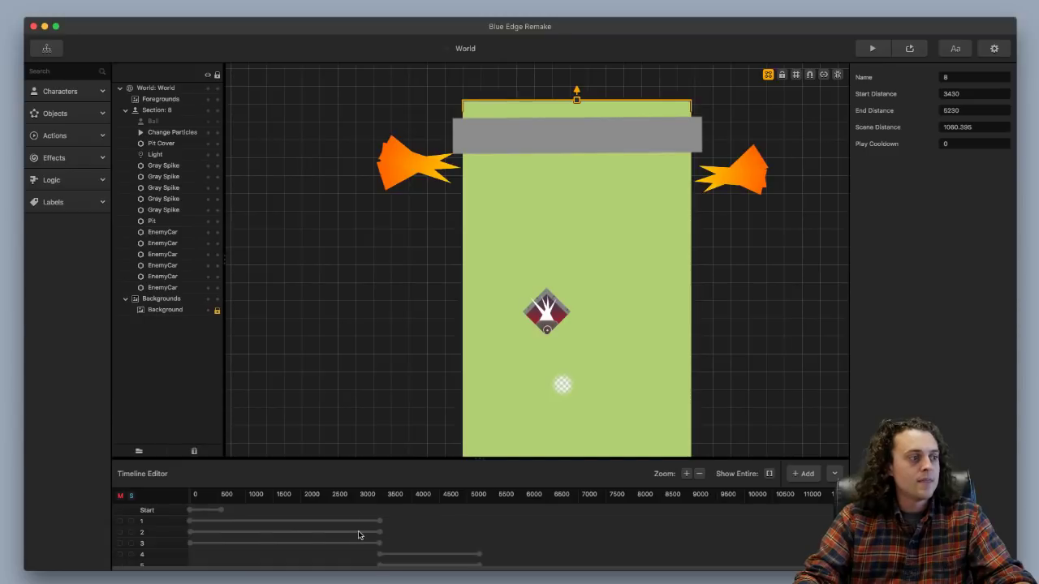
pyautogui.scroll(-3, 887, 476)
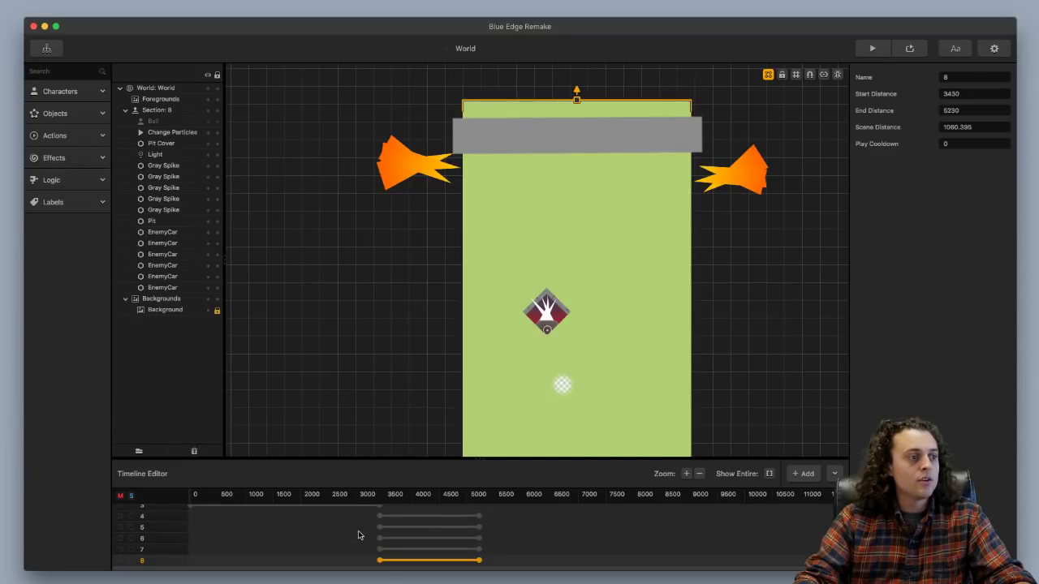
# On the timeline, end section 4 at 4450 and stretch sections 5, 6 and 7 from about 4450 to about 10250.
pyautogui.moveTo(480, 527); pyautogui.dragTo(758, 528)
pyautogui.moveTo(380, 528); pyautogui.dragTo(436, 517)
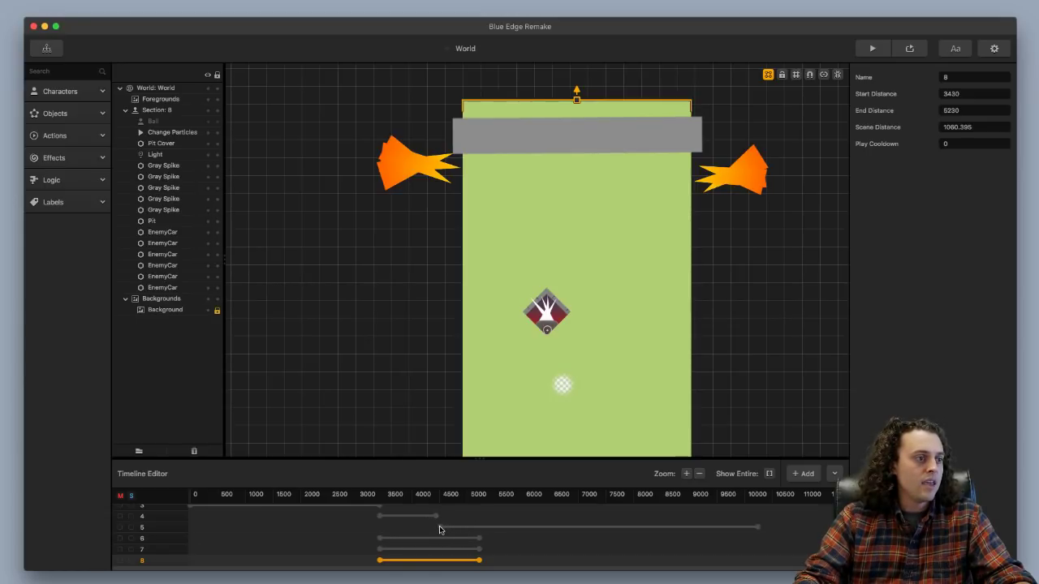
pyautogui.moveTo(478, 542); pyautogui.dragTo(760, 542)
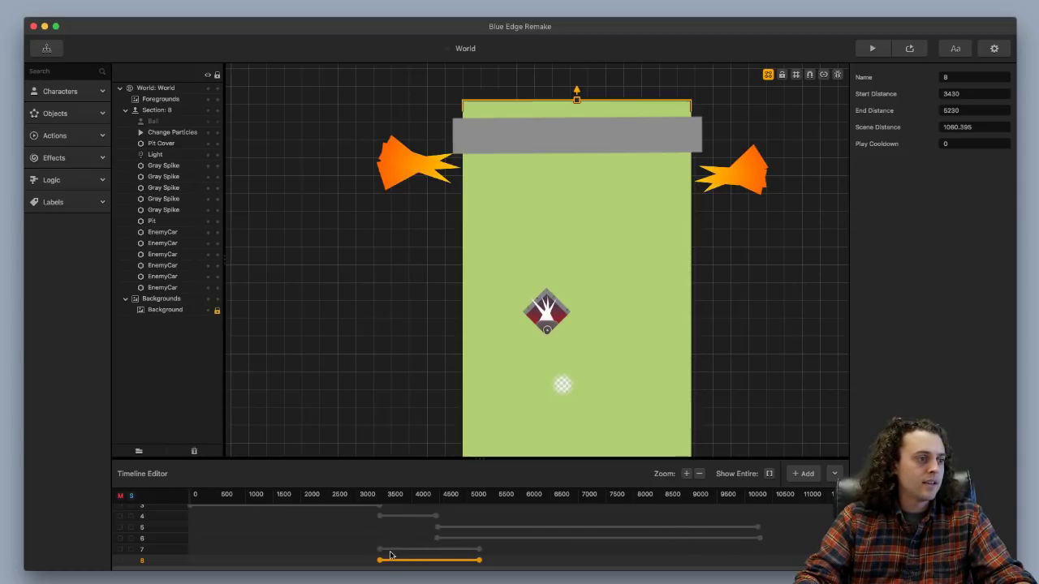
pyautogui.moveTo(478, 549); pyautogui.dragTo(759, 551)
pyautogui.moveTo(383, 551); pyautogui.dragTo(437, 549)
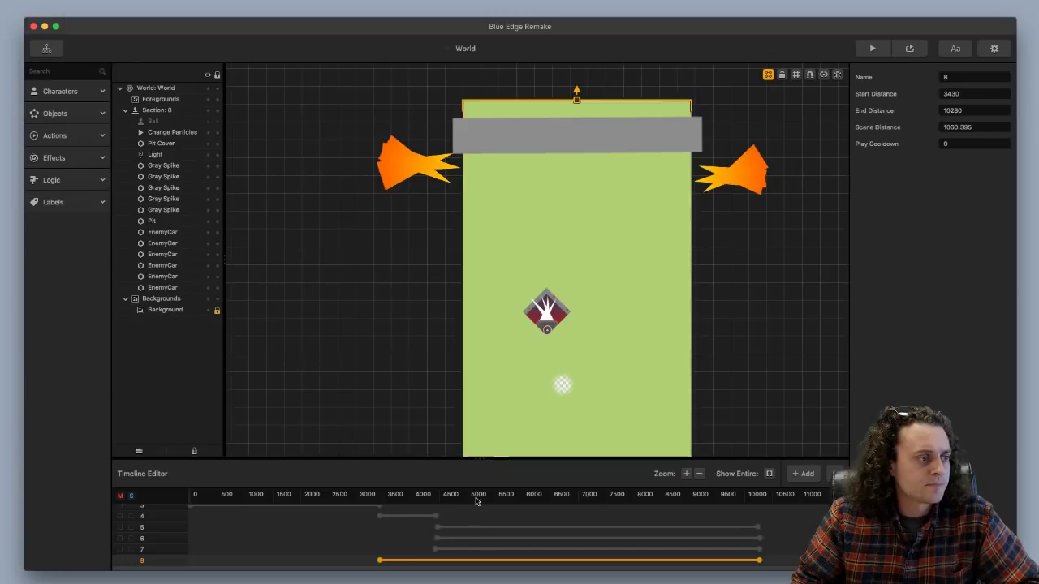
# Start section 8 at 4440 with its end at 10280, then close the timeline editor.
pyautogui.moveTo(386, 563); pyautogui.dragTo(435, 560)
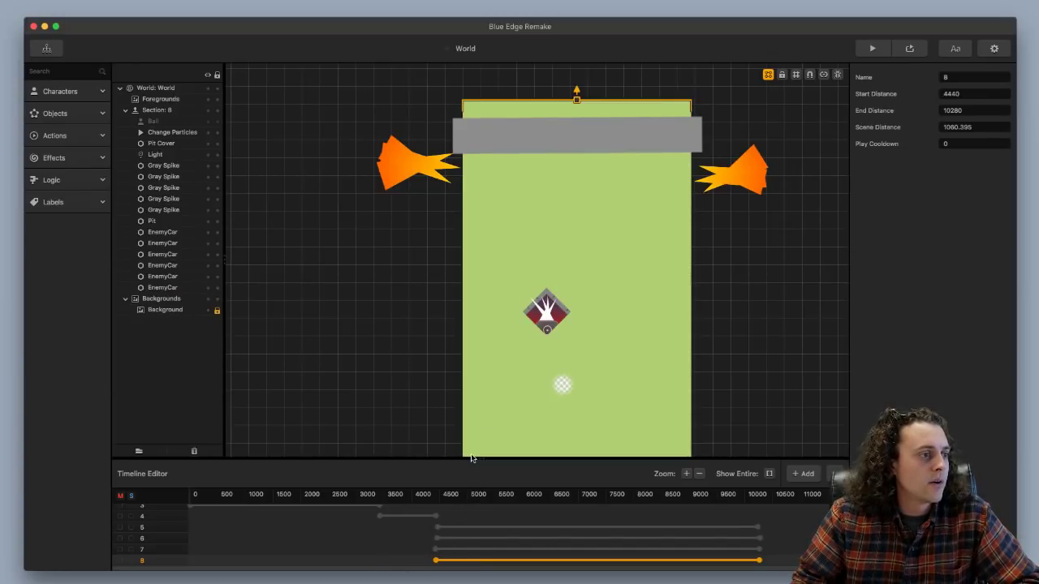
pyautogui.moveTo(469, 459); pyautogui.dragTo(465, 277)
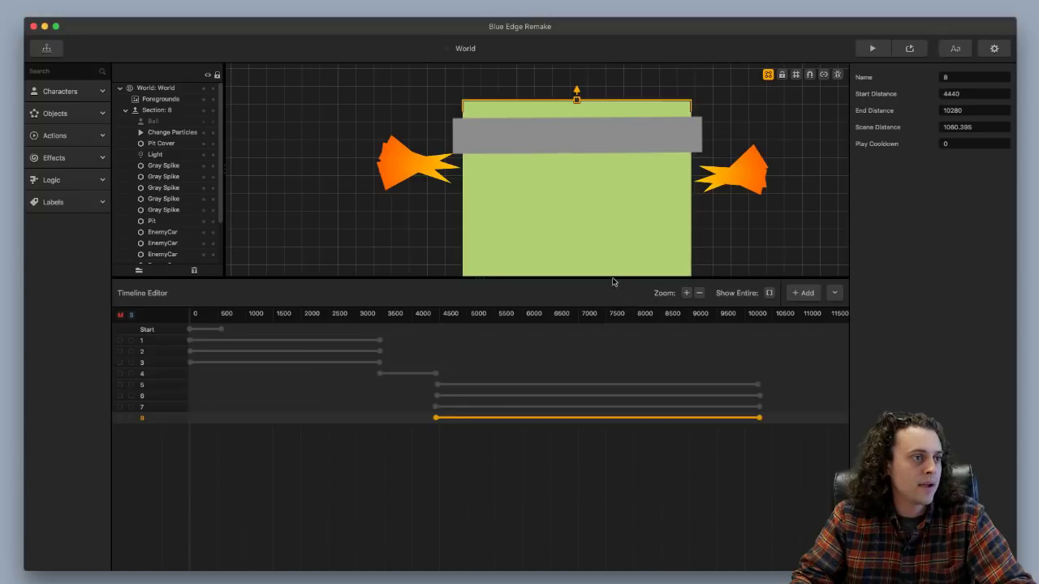
pyautogui.moveTo(613, 280); pyautogui.dragTo(617, 424)
pyautogui.click(834, 438)
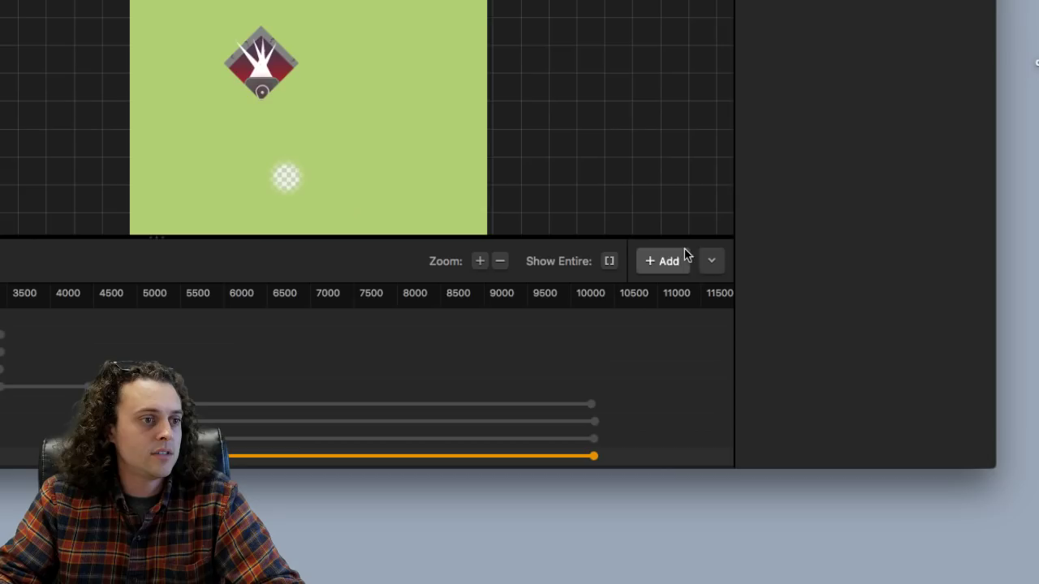
# In section 5, delete the Change Particles trigger and duplicate the pit spike trap to the lower right of the original.
pyautogui.click(363, 556)
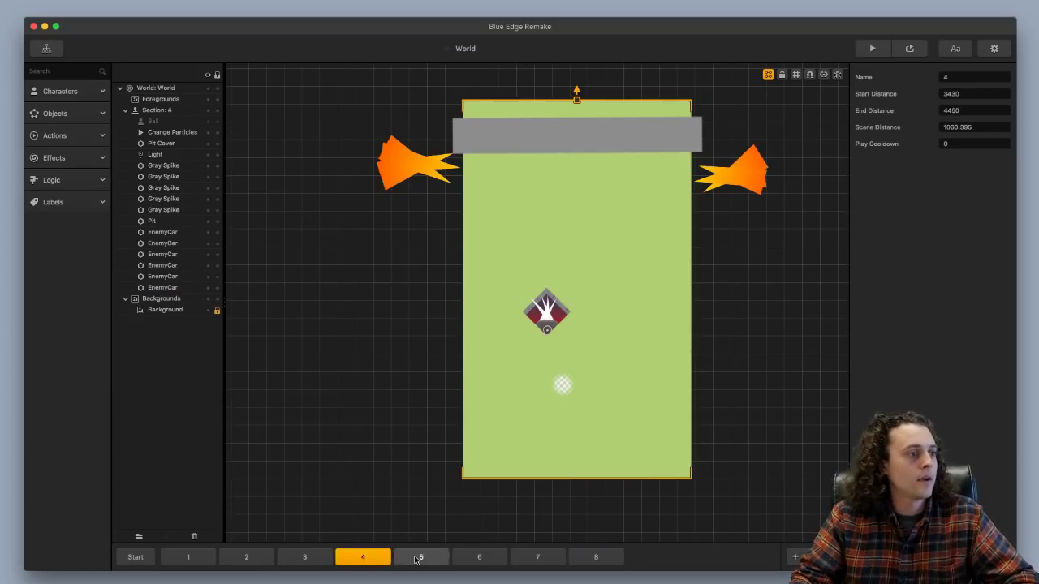
pyautogui.click(418, 558)
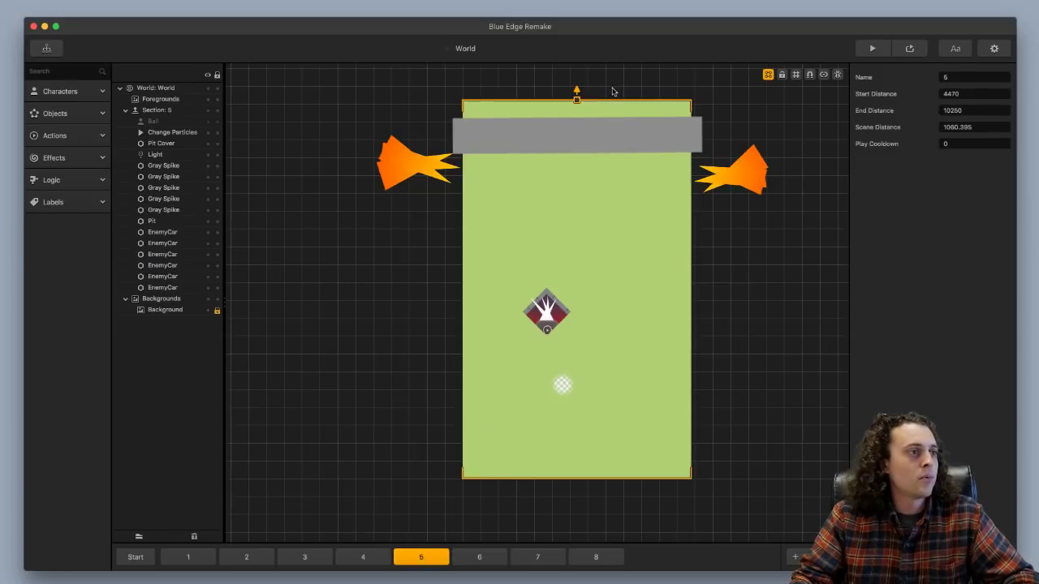
pyautogui.click(593, 124)
pyautogui.press('Delete')
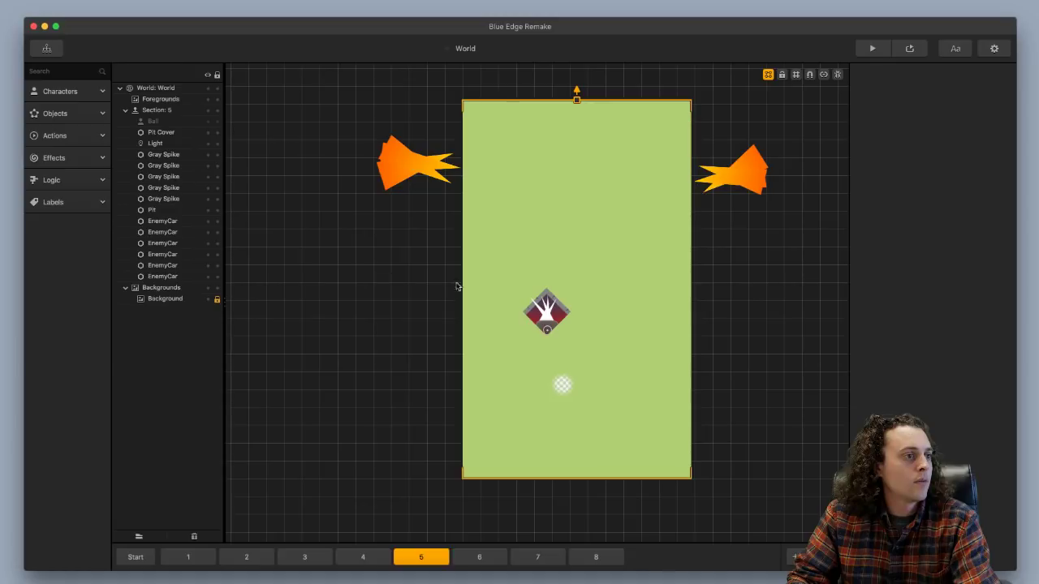
pyautogui.moveTo(369, 251); pyautogui.dragTo(681, 420)
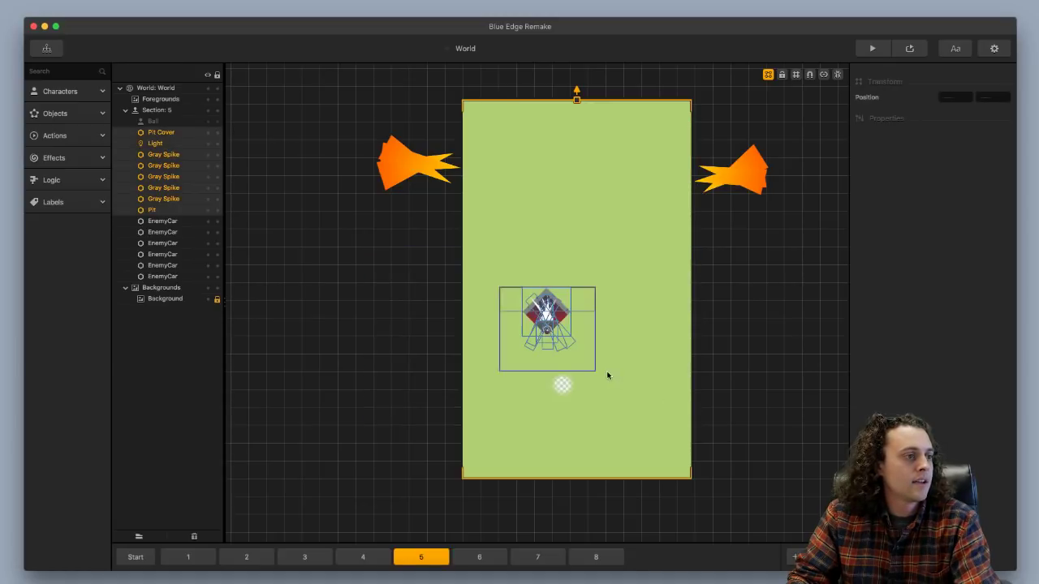
pyautogui.moveTo(546, 338); pyautogui.dragTo(643, 390)
# In section 6, delete the Change Particles trigger and duplicate the enemy cars lower down on both sides of the level.
pyautogui.click(487, 557)
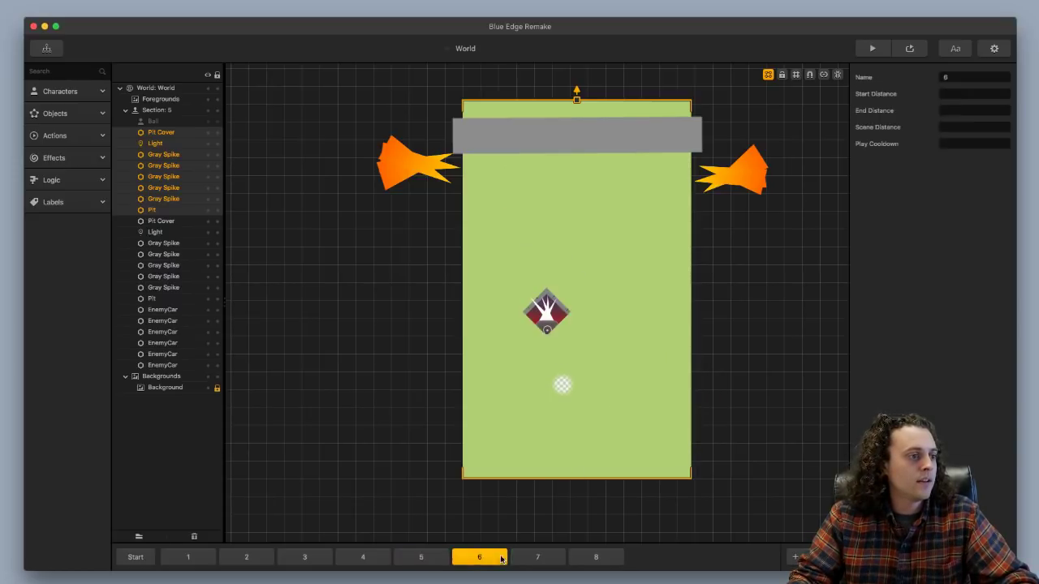
pyautogui.click(509, 121)
pyautogui.press('Delete')
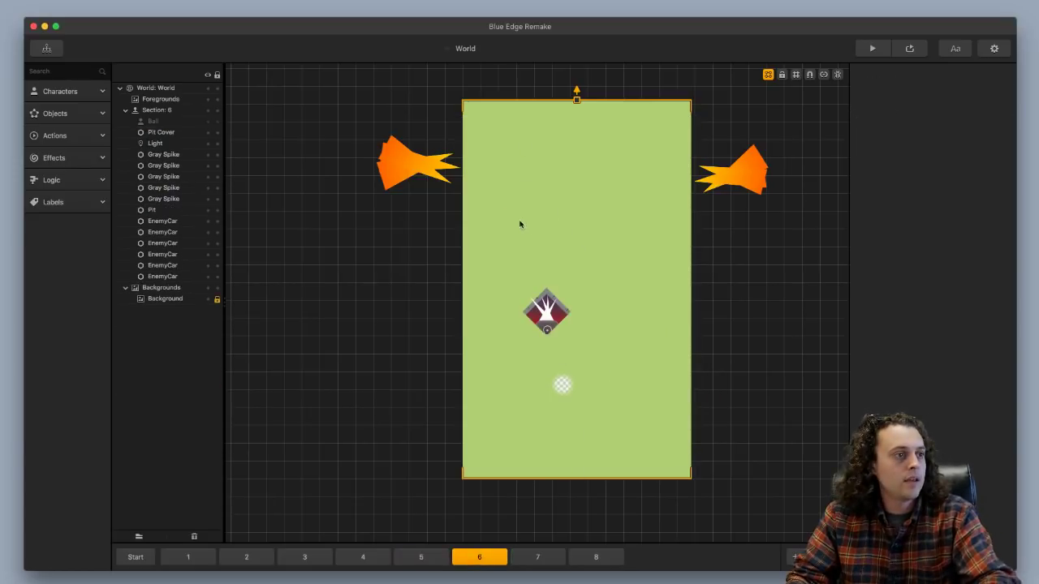
pyautogui.moveTo(364, 127); pyautogui.dragTo(503, 234)
pyautogui.moveTo(429, 161)
pyautogui.mouseDown()
pyautogui.moveTo(449, 288)
pyautogui.moveTo(422, 333)
pyautogui.moveTo(414, 166)
pyautogui.mouseUp()
pyautogui.keyDown('alt'); pyautogui.moveTo(789, 136); pyautogui.dragTo(725, 385); pyautogui.keyUp('alt')
# Duplicate section 6's pit spike trap straight above the original, near the upper edge of the level.
pyautogui.moveTo(424, 247); pyautogui.dragTo(616, 292)
pyautogui.moveTo(595, 513); pyautogui.dragTo(500, 251)
pyautogui.keyDown('alt'); pyautogui.moveTo(579, 326); pyautogui.dragTo(549, 141); pyautogui.keyUp('alt')
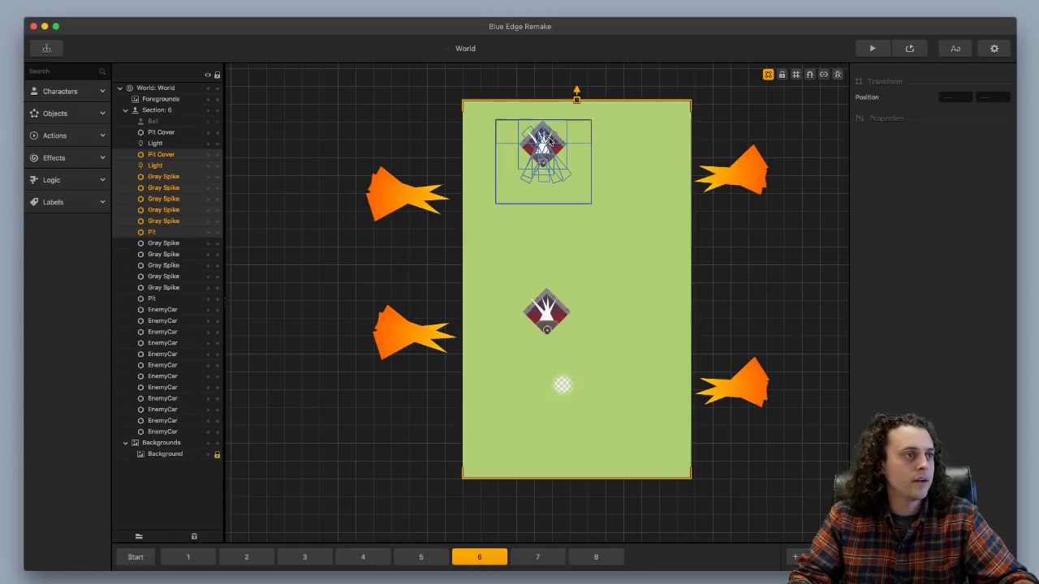
# In section 7, delete the Change Particles trigger and duplicate the right-hand enemy cars near the level's lower end.
pyautogui.click(537, 556)
pyautogui.click(642, 142)
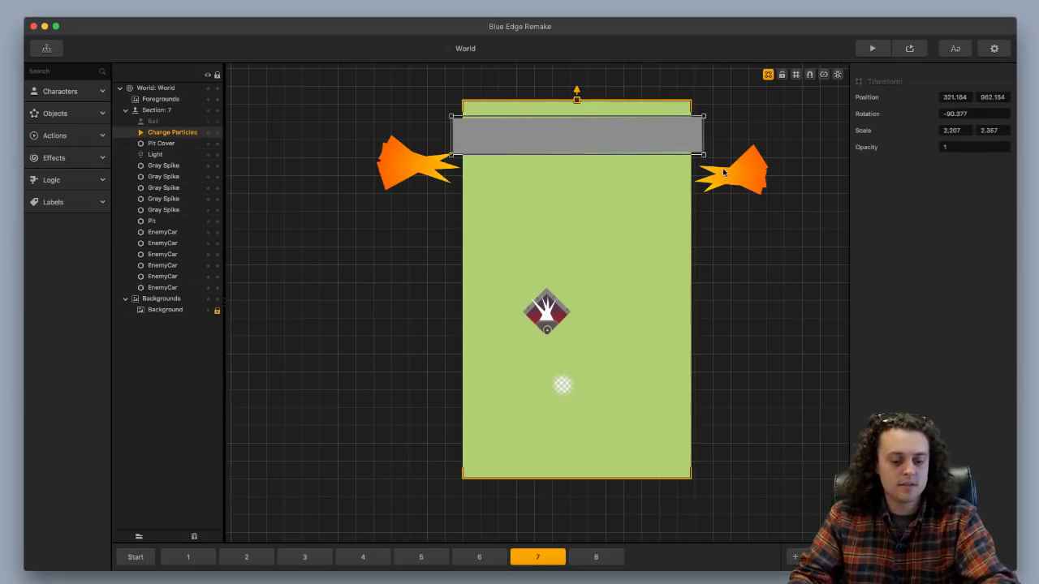
pyautogui.press('Delete')
pyautogui.moveTo(794, 123); pyautogui.dragTo(624, 237)
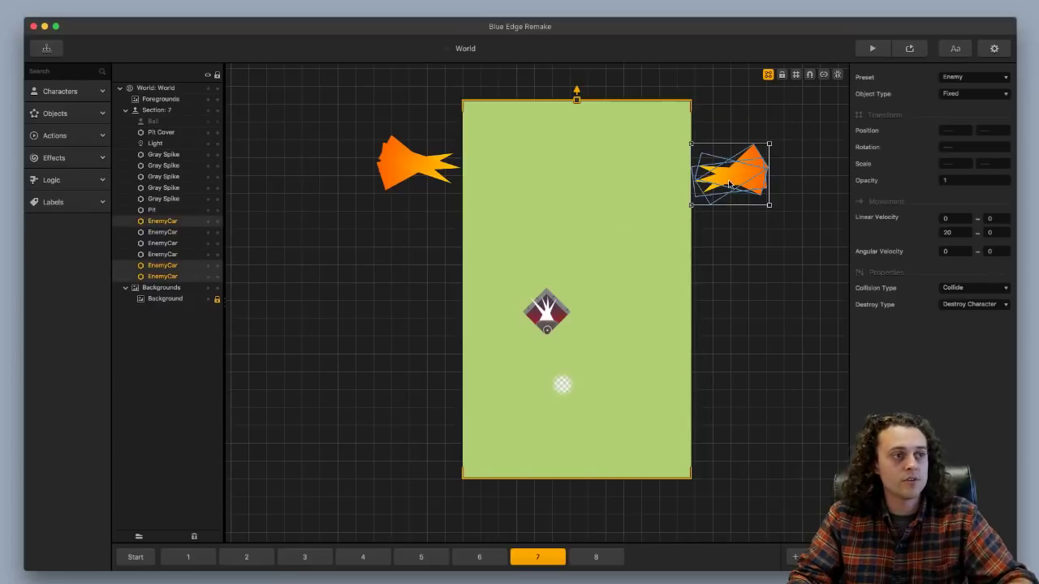
pyautogui.keyDown('alt'); pyautogui.moveTo(728, 185); pyautogui.dragTo(740, 276); pyautogui.keyUp('alt')
pyautogui.moveTo(745, 235); pyautogui.dragTo(747, 402)
# Move section 7's left-hand enemy cars slightly upward and arrange copies of them along the lower half of that side.
pyautogui.moveTo(355, 126); pyautogui.dragTo(490, 214)
pyautogui.moveTo(444, 164); pyautogui.dragTo(429, 140)
pyautogui.click(426, 333)
pyautogui.moveTo(322, 276); pyautogui.dragTo(455, 377)
pyautogui.click(357, 296)
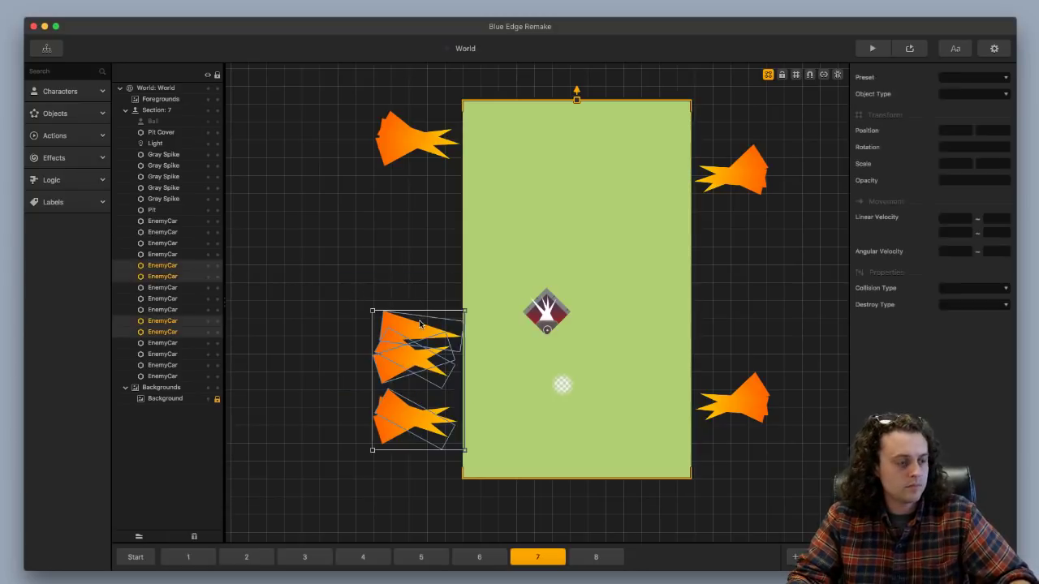
pyautogui.click(422, 324)
pyautogui.moveTo(422, 325); pyautogui.dragTo(423, 345)
# Place section 7's pit spike trap objects up and to the right of the original trap position.
pyautogui.moveTo(322, 301); pyautogui.dragTo(414, 277)
pyautogui.moveTo(735, 271); pyautogui.dragTo(488, 359)
pyautogui.moveTo(540, 340); pyautogui.dragTo(617, 284)
# In section 8, delete the Change Particles trigger and duplicate the right-hand enemy cars just below the originals.
pyautogui.click(596, 557)
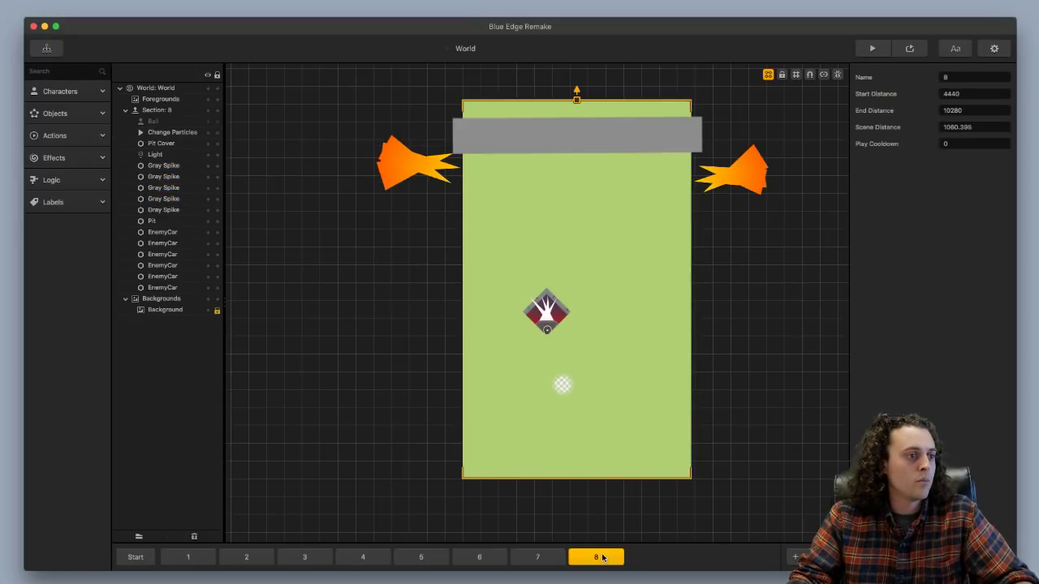
pyautogui.click(621, 152)
pyautogui.press('BackSpace')
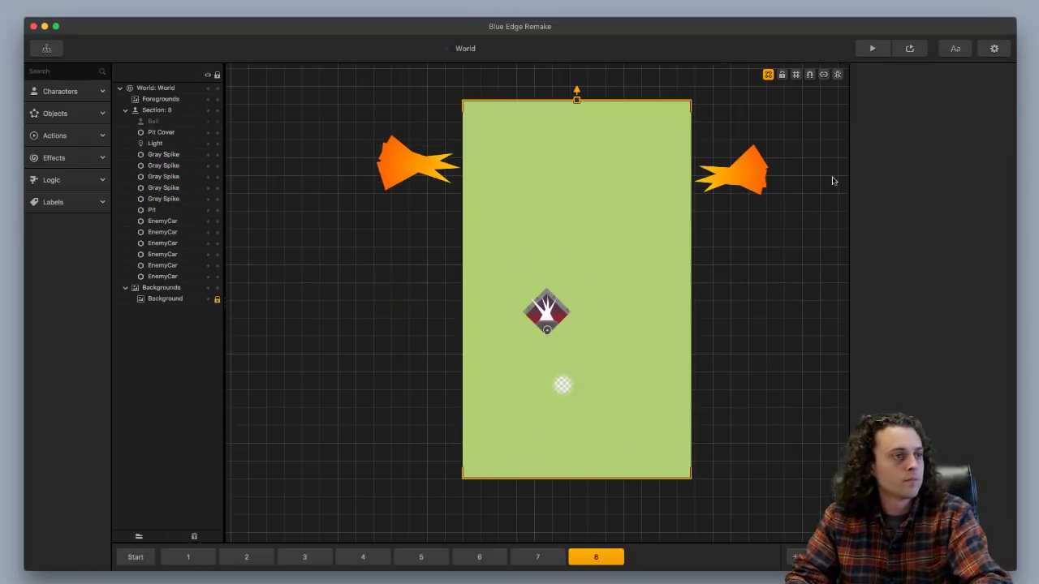
pyautogui.moveTo(804, 136); pyautogui.dragTo(707, 199)
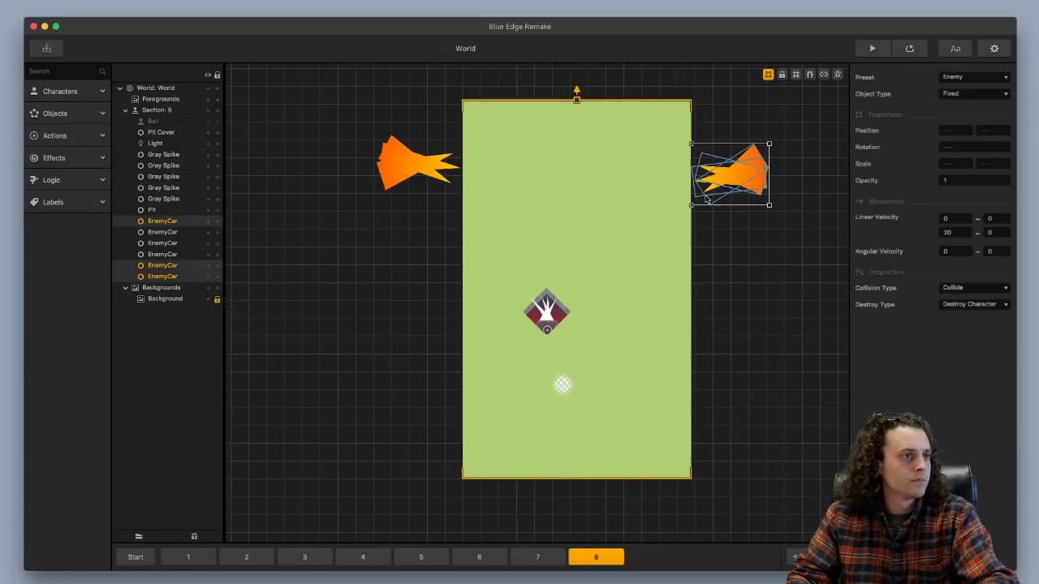
pyautogui.press('super+d')
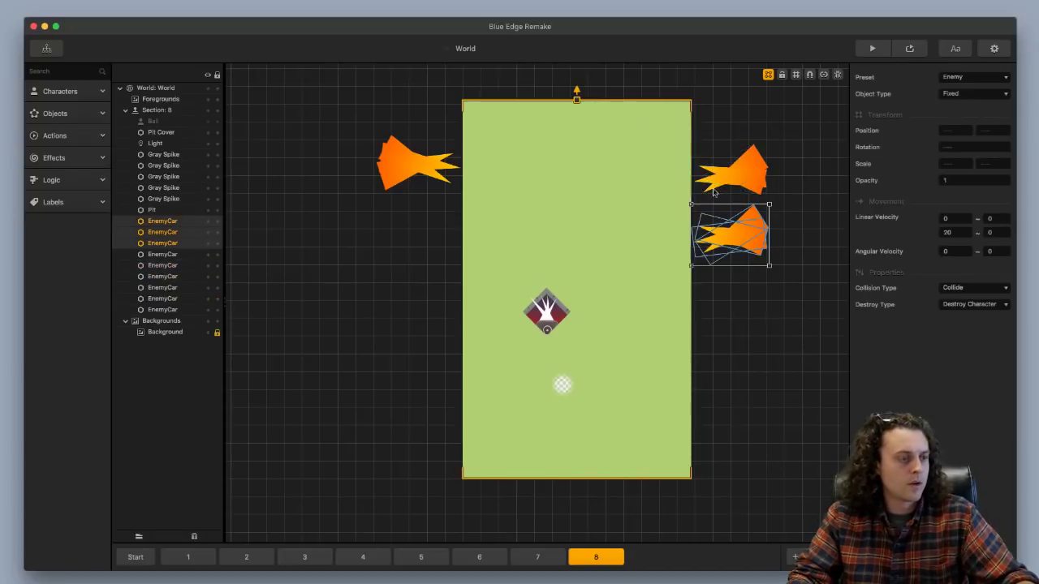
pyautogui.click(720, 234)
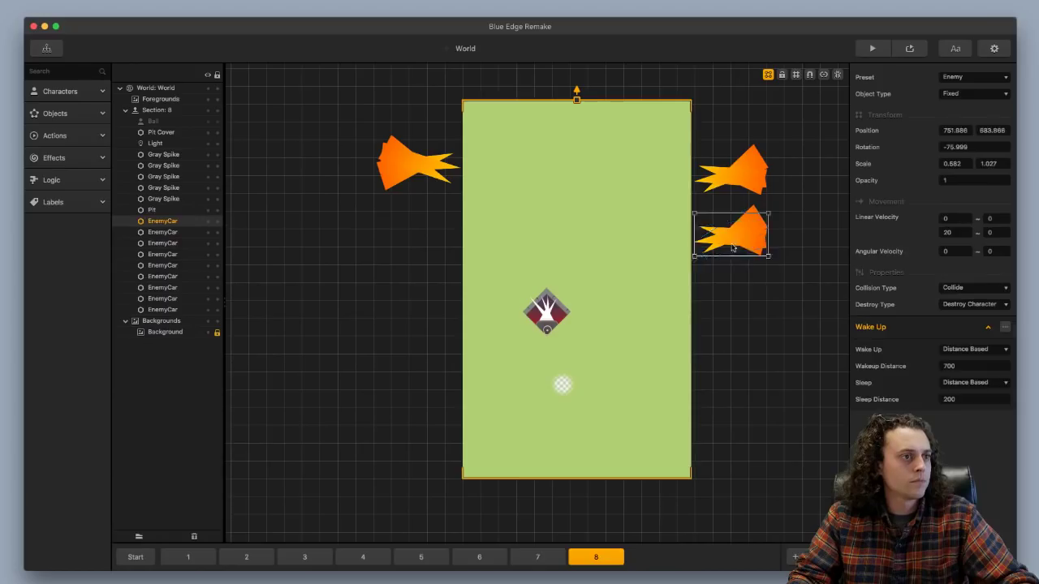
pyautogui.moveTo(729, 237); pyautogui.dragTo(733, 283)
pyautogui.press('super+z')
pyautogui.press('super+z')
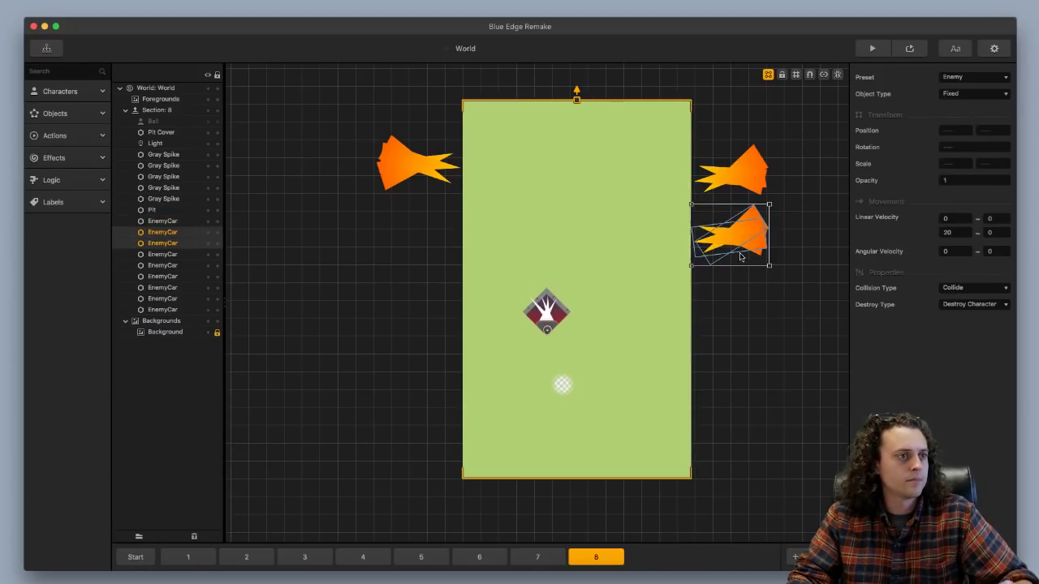
pyautogui.click(740, 237)
pyautogui.moveTo(741, 237); pyautogui.dragTo(753, 284)
pyautogui.press('super+z')
pyautogui.press('super+z')
# Move the whole copied group of right-hand enemy cars down to about the middle of section 8's height.
pyautogui.moveTo(804, 309); pyautogui.dragTo(698, 225)
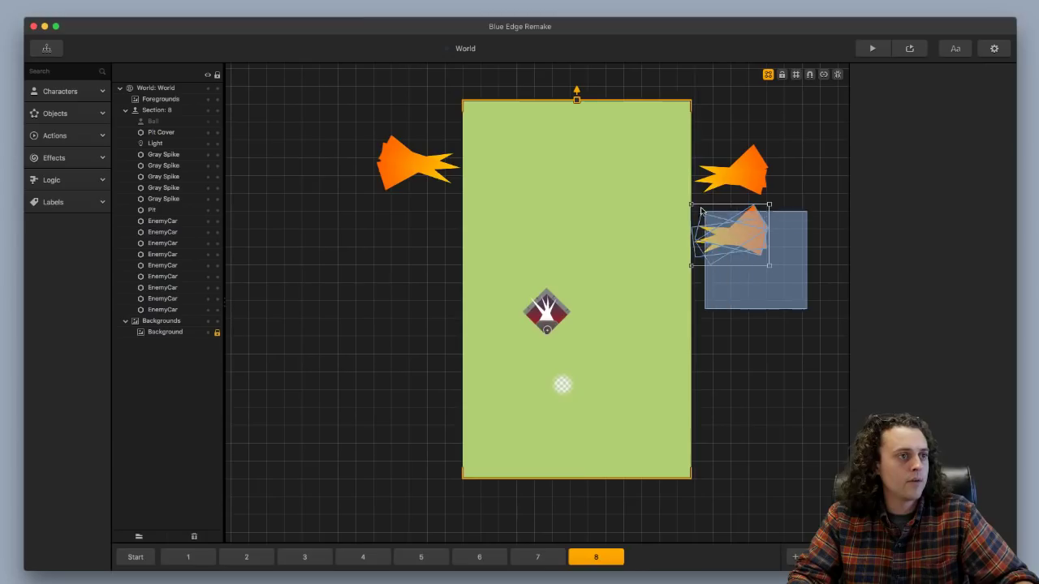
pyautogui.moveTo(812, 336); pyautogui.dragTo(721, 319)
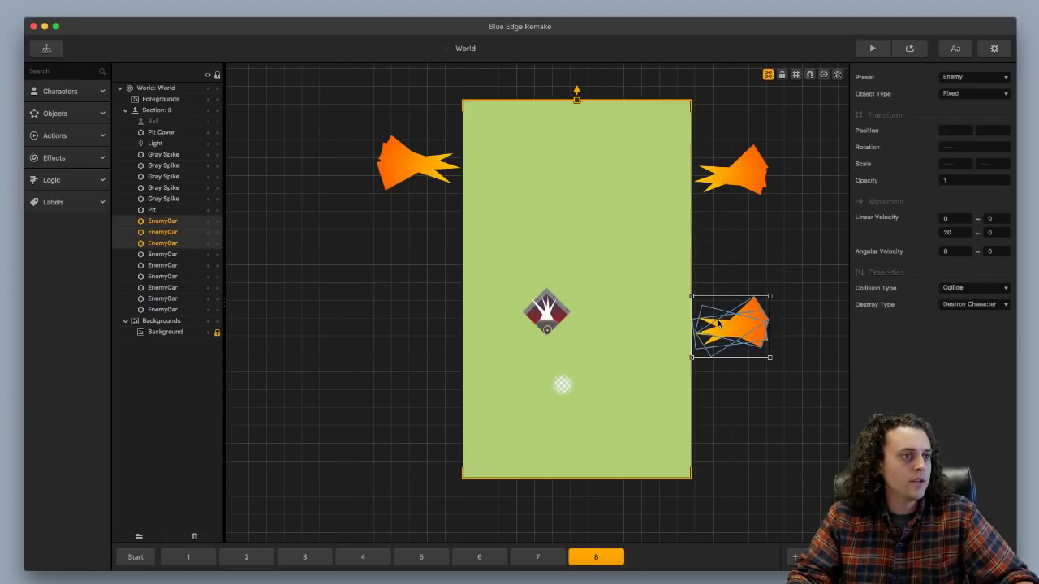
# Move section 8's pit spike trap to the level's lower left and place a duplicate of it near the upper right.
pyautogui.moveTo(376, 249); pyautogui.dragTo(631, 348)
pyautogui.moveTo(553, 307); pyautogui.dragTo(528, 414)
pyautogui.press('super+d')
pyautogui.moveTo(531, 339); pyautogui.dragTo(641, 149)
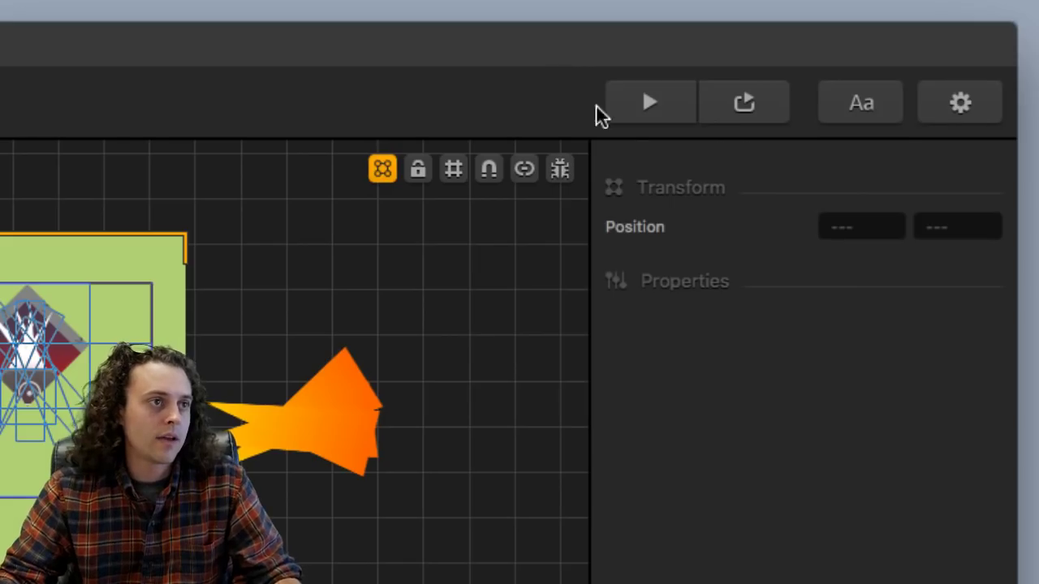
# Preview the game from its start screen, steer the ball through the obstacle sections, and close the preview.
pyautogui.click(618, 112)
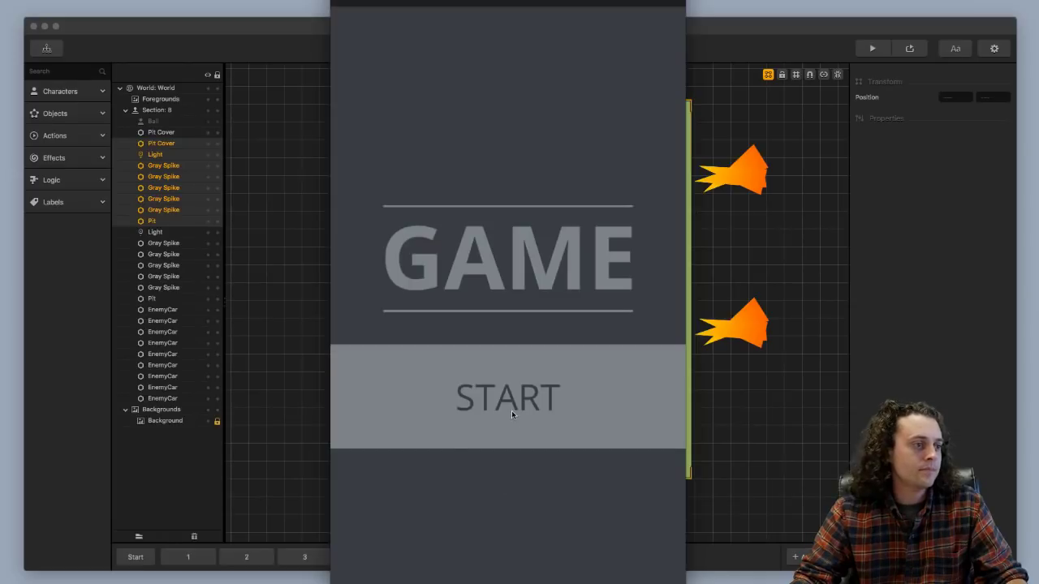
pyautogui.click(511, 403)
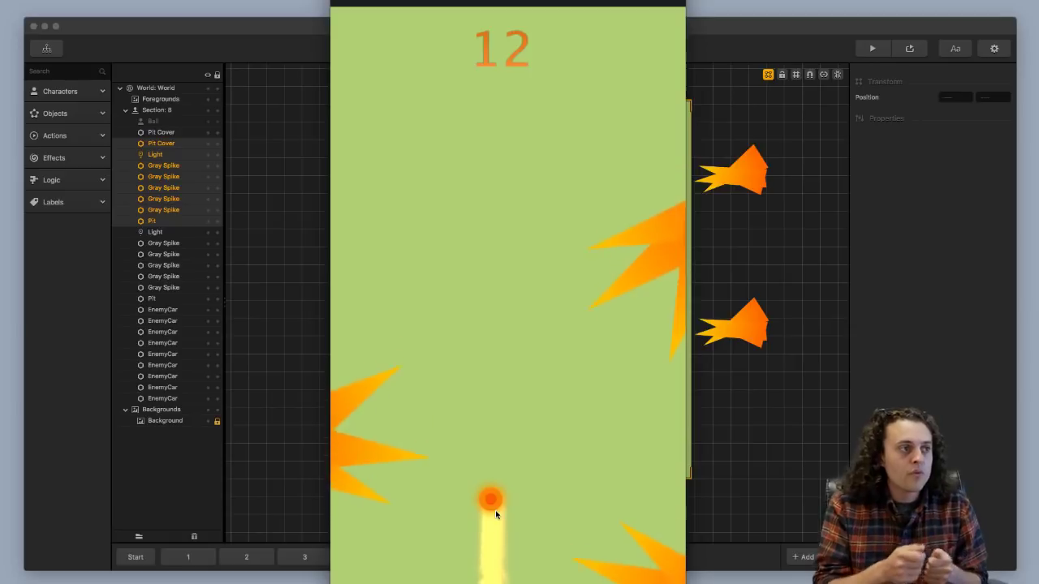
pyautogui.moveTo(495, 513)
pyautogui.mouseDown()
pyautogui.moveTo(526, 507)
pyautogui.moveTo(503, 505)
pyautogui.moveTo(527, 493)
pyautogui.moveTo(492, 491)
pyautogui.moveTo(536, 468)
pyautogui.moveTo(478, 463)
pyautogui.moveTo(542, 465)
pyautogui.mouseUp()
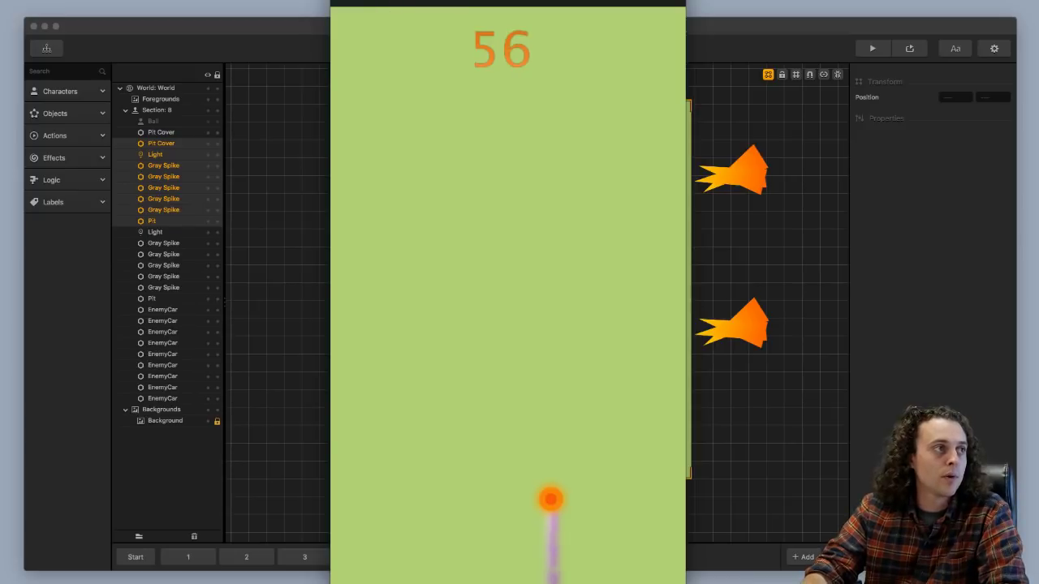
pyautogui.press('Escape')
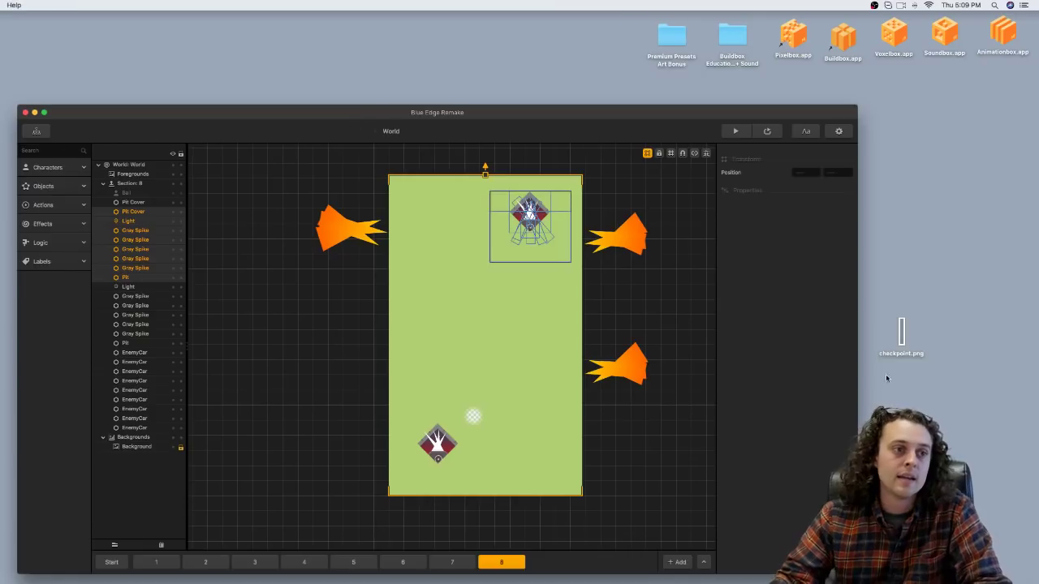
pyautogui.click(930, 333)
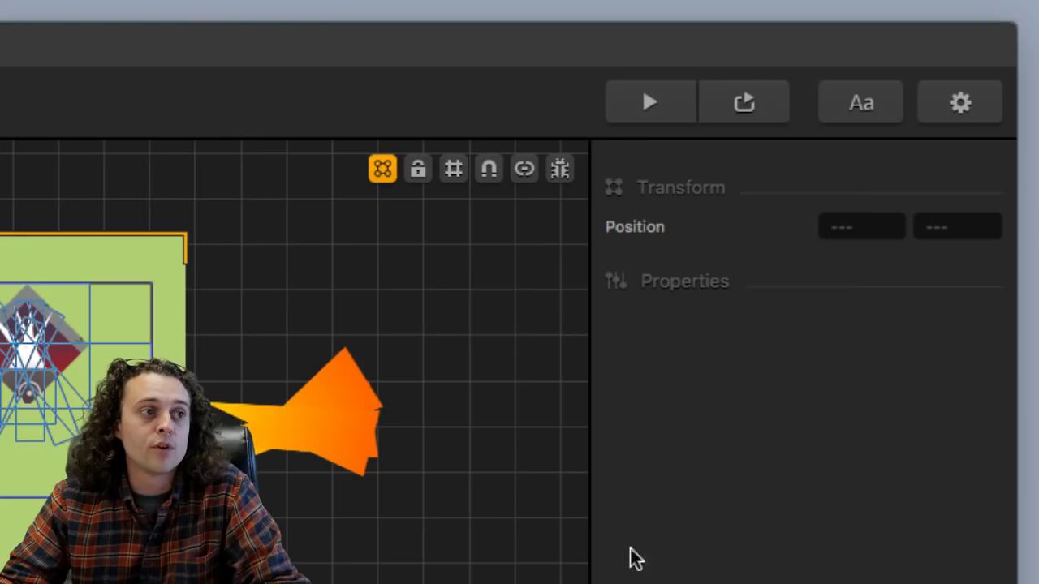
pyautogui.click(728, 282)
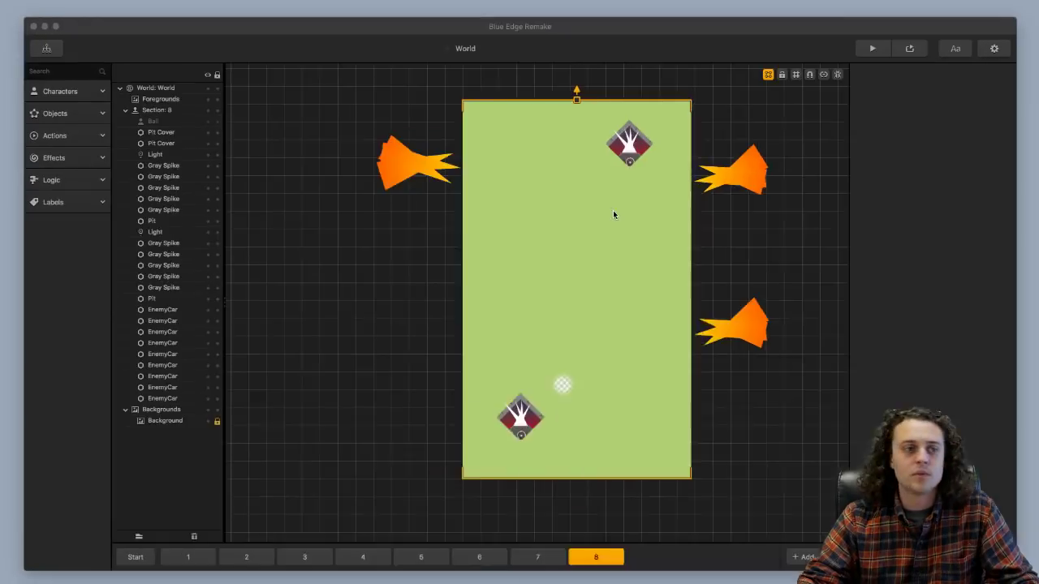
# Switch to the browser, skip the ad, watch the Super Meat Boy Teaser Trailer with louder sound, and pause it at 1:11.
pyautogui.press('super+Tab')
pyautogui.moveTo(482, 41); pyautogui.dragTo(487, 33)
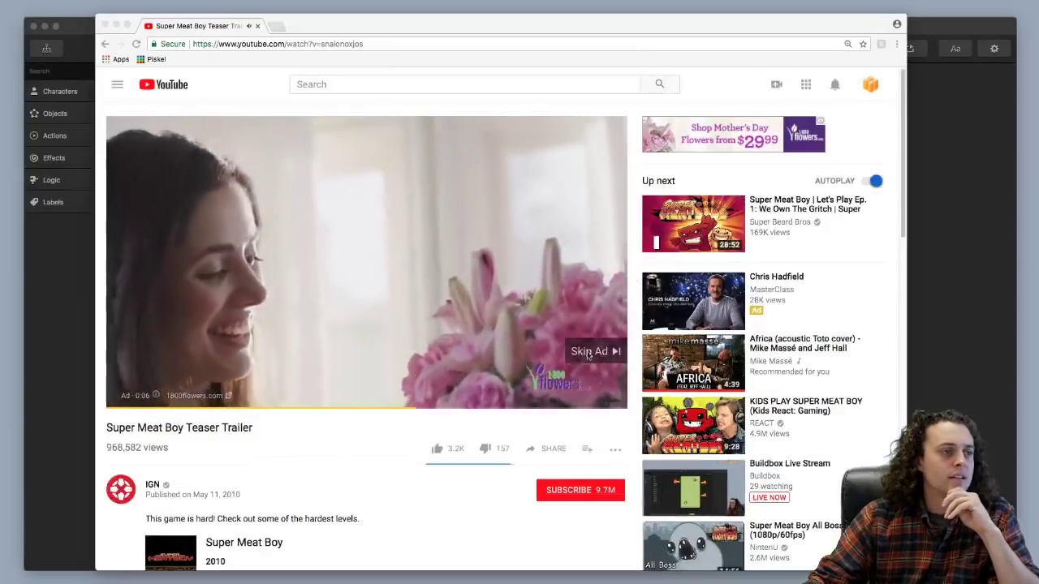
pyautogui.click(588, 353)
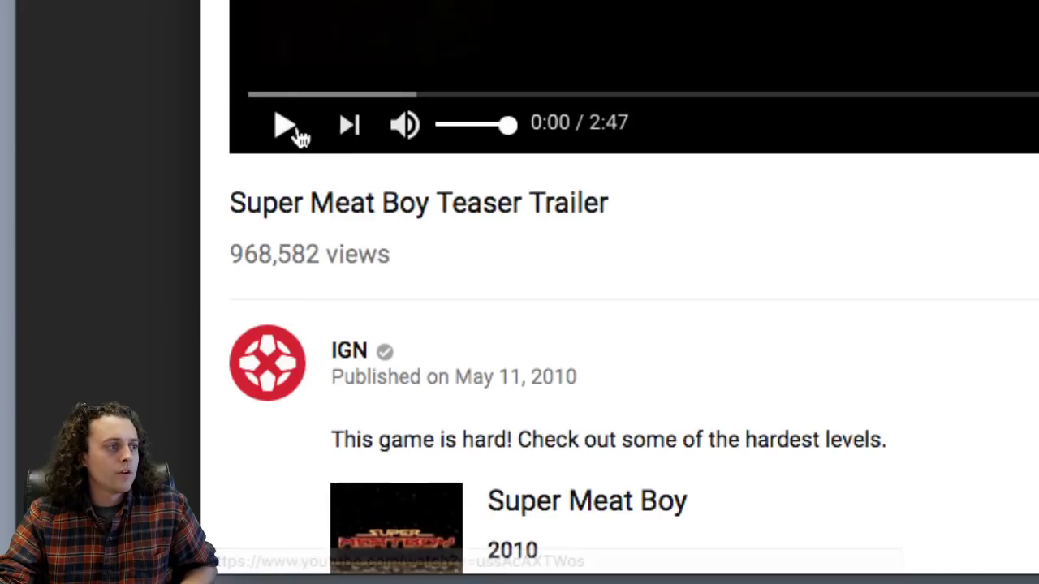
pyautogui.click(127, 397)
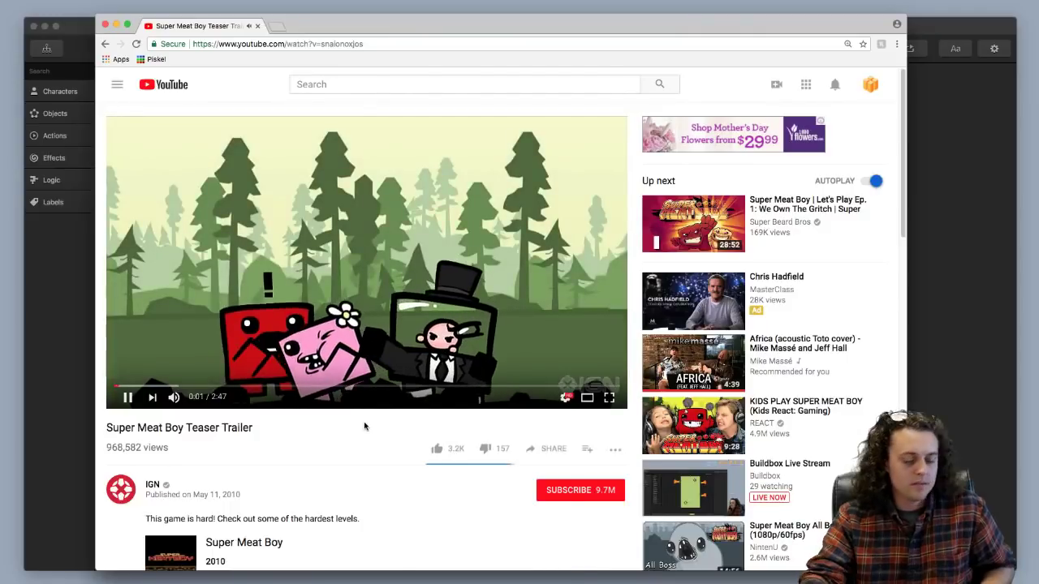
pyautogui.press('XF86AudioRaiseVolume')
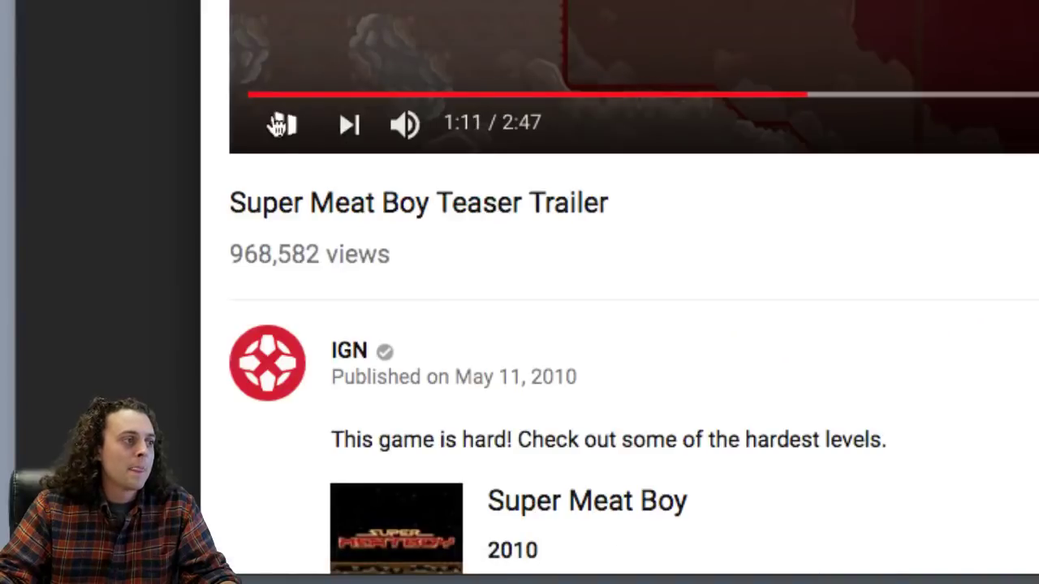
pyautogui.click(280, 124)
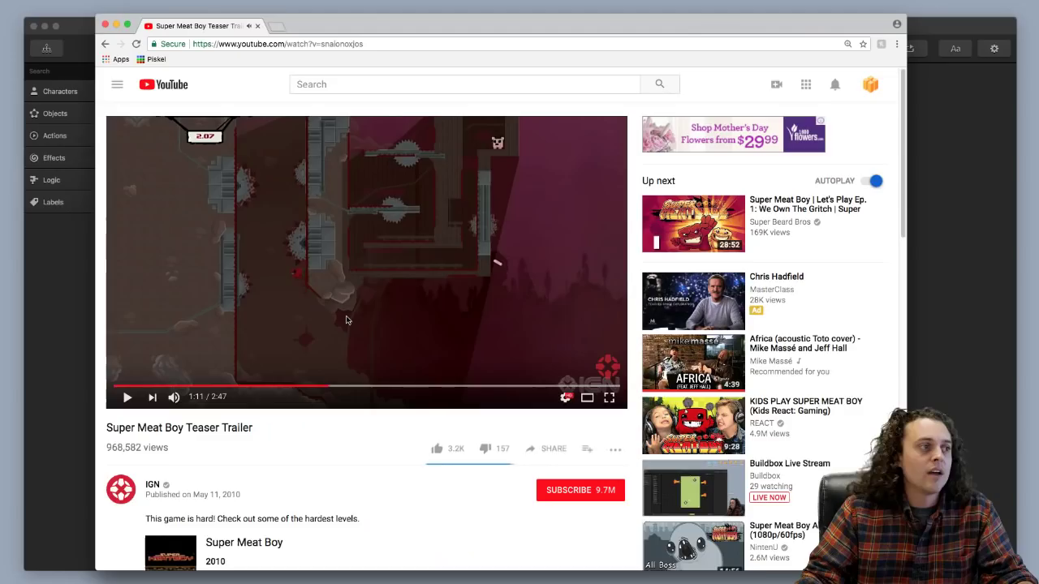
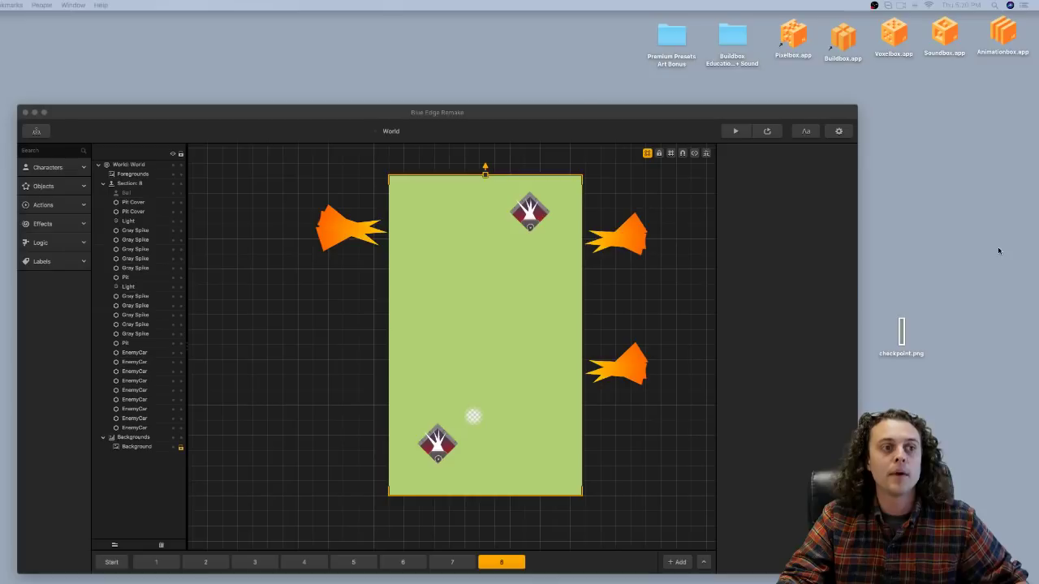
# Delete the checkpoint.png file from the desktop.
pyautogui.moveTo(1000, 246); pyautogui.dragTo(953, 366)
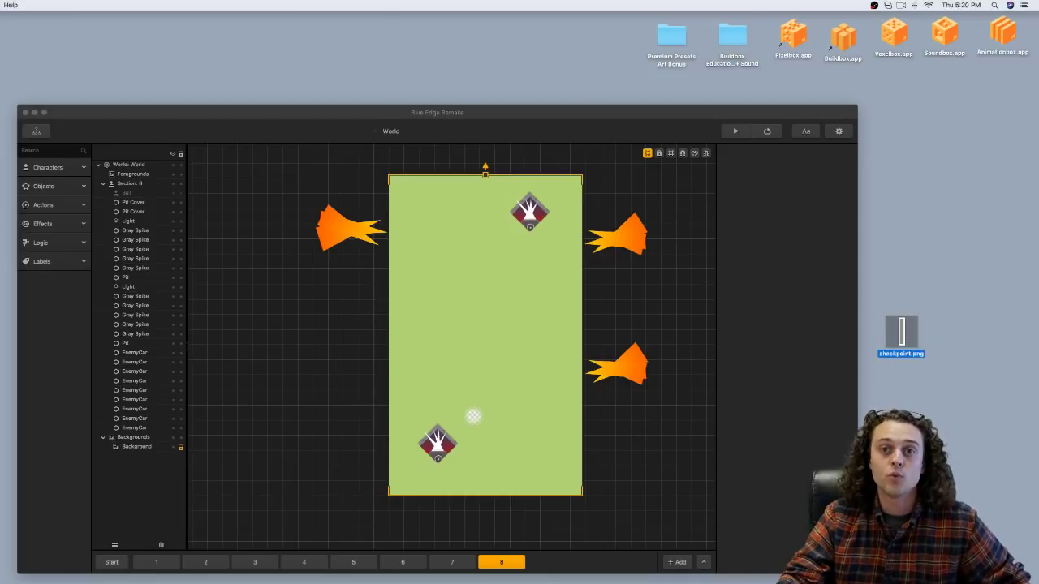
pyautogui.press('super+BackSpace')
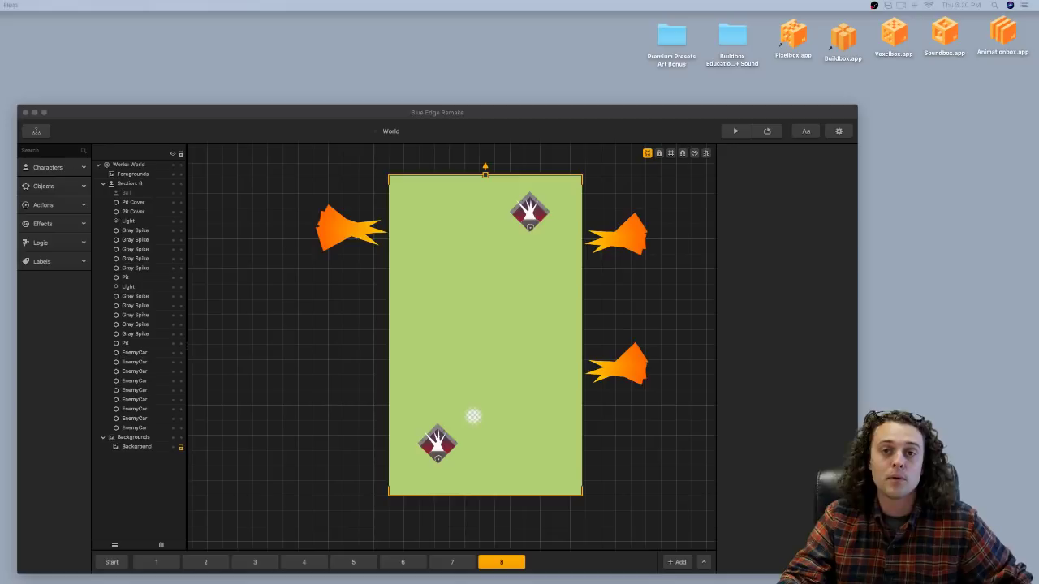
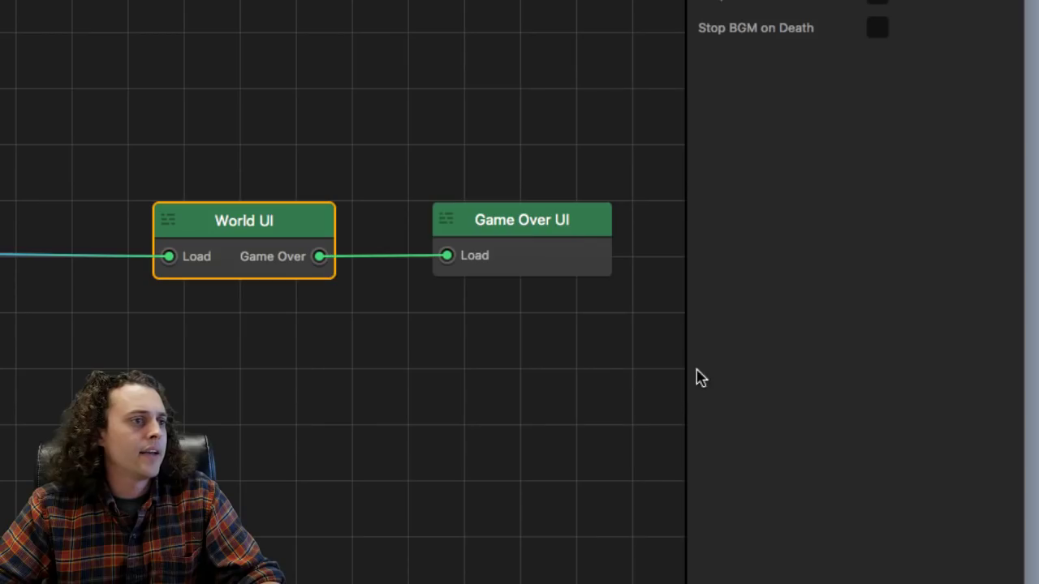
# Open the Game Over UI node's screen for editing.
pyautogui.click(560, 235)
pyautogui.doubleClick(559, 234)
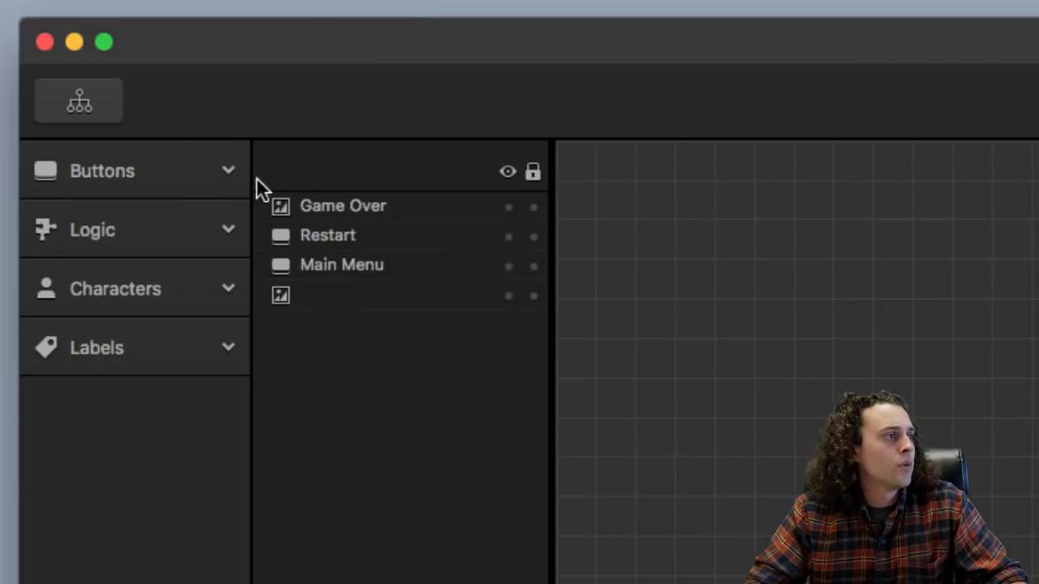
# Add a Navigation Button at the right edge of the Game Over screen and review its available Function options.
pyautogui.click(179, 186)
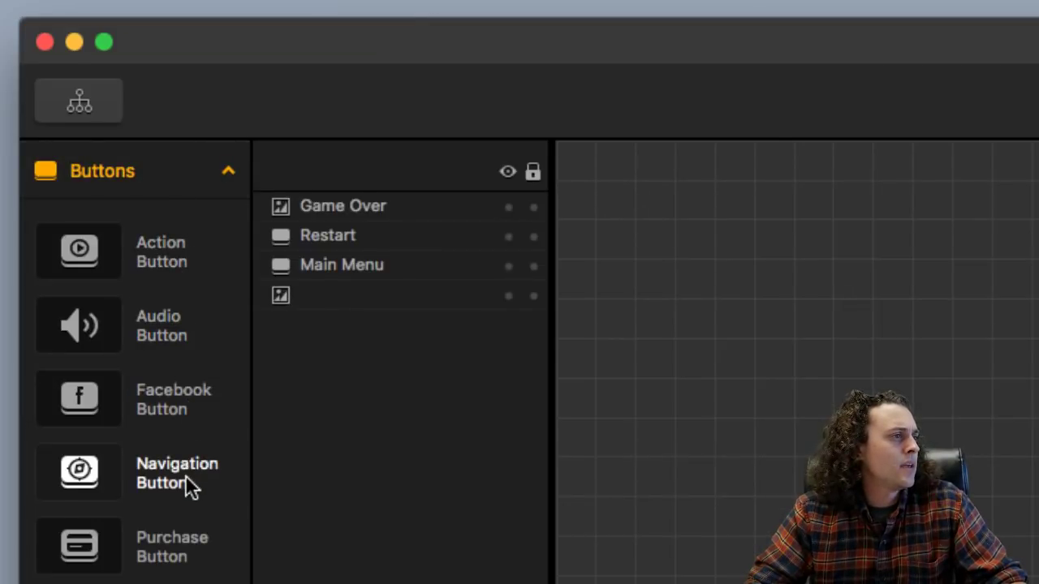
pyautogui.moveTo(185, 474); pyautogui.dragTo(1038, 583)
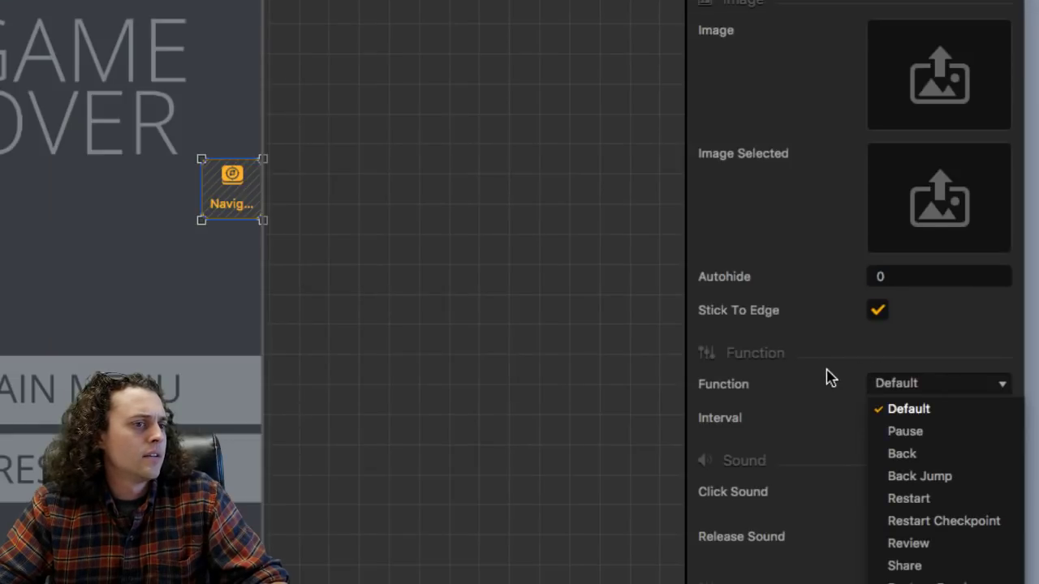
pyautogui.click(827, 378)
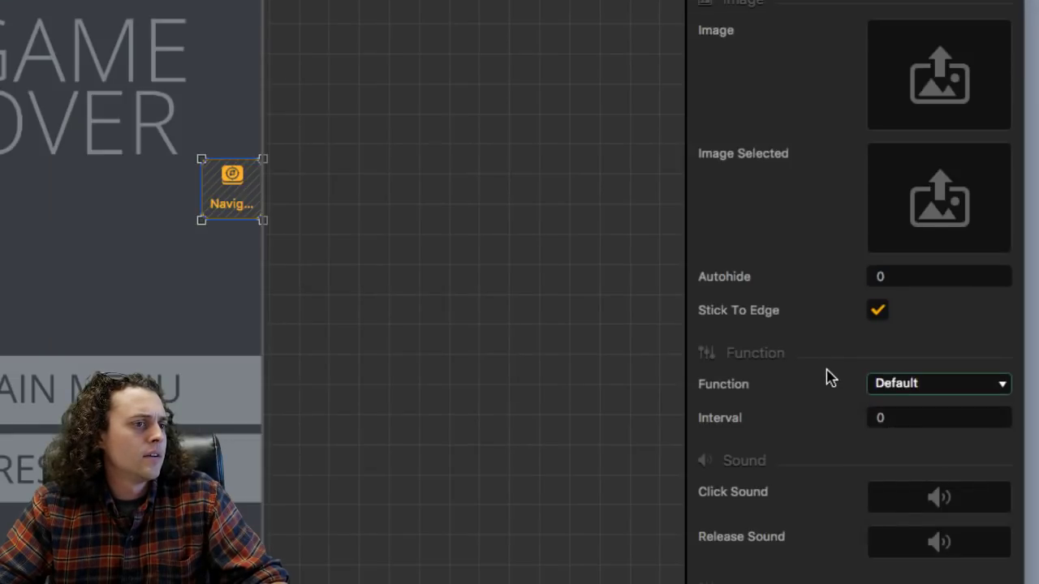
pyautogui.click(939, 384)
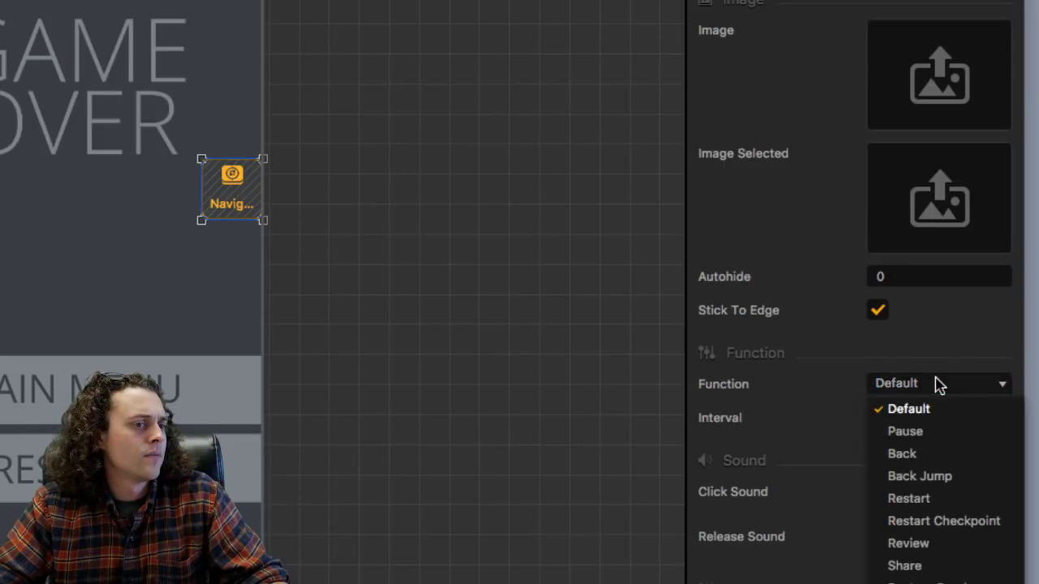
pyautogui.click(939, 342)
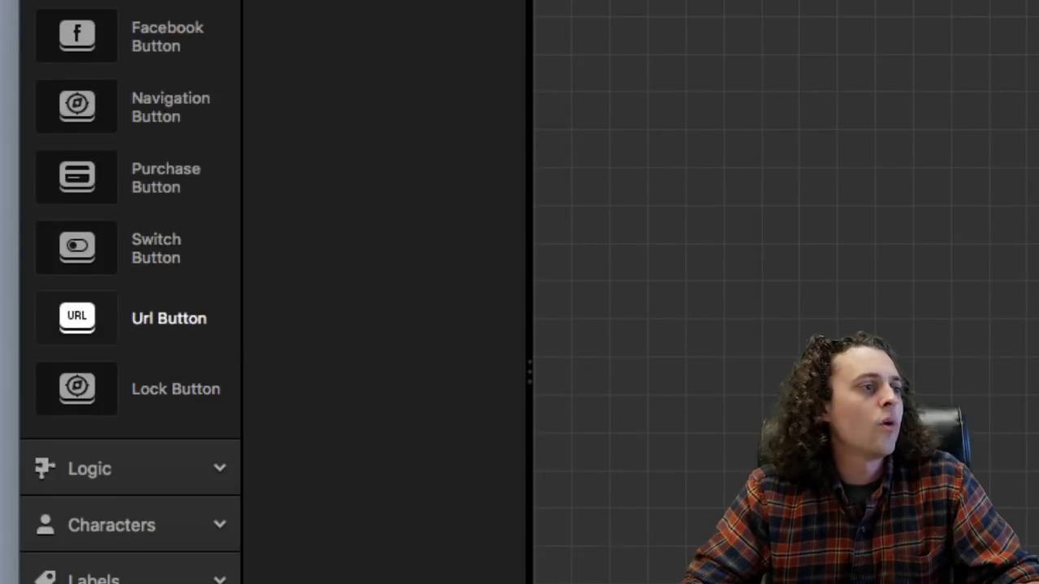
# Place a Url Button just below the Game Over title and delete the Navigation Button.
pyautogui.moveTo(173, 309); pyautogui.dragTo(527, 298)
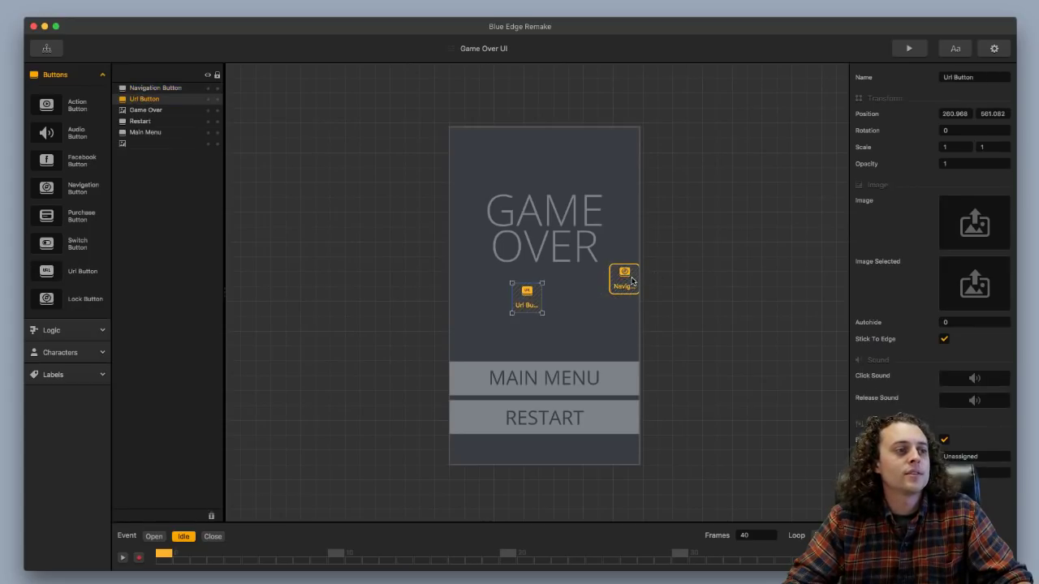
pyautogui.click(631, 280)
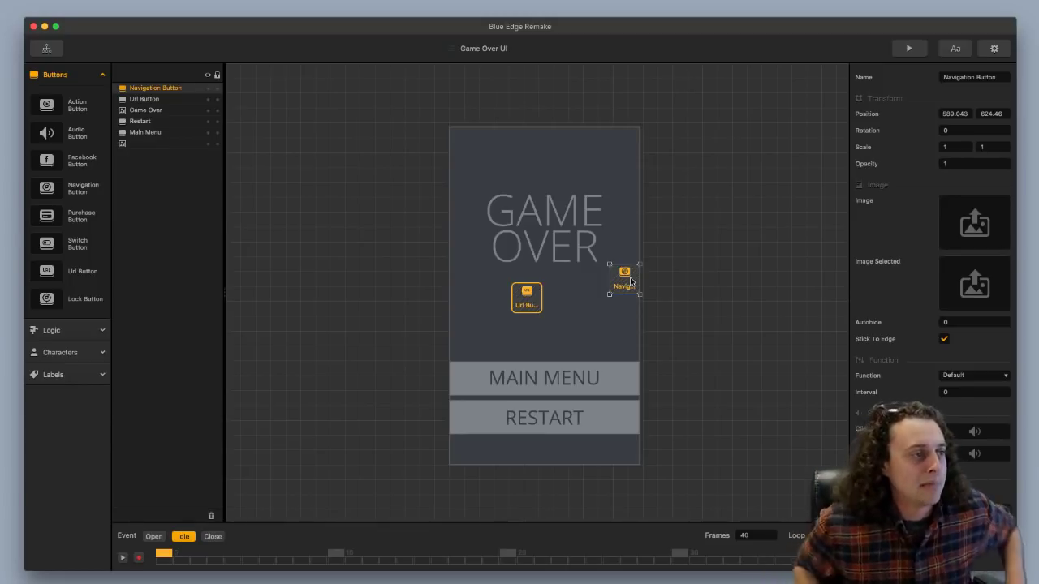
pyautogui.press('Delete')
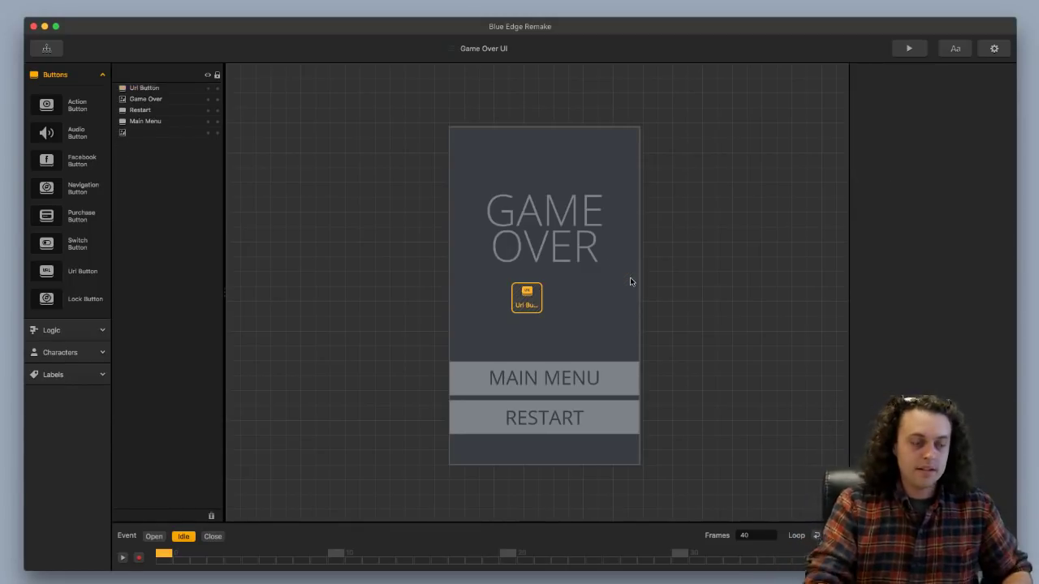
# Select the Url Button and examine its URL property.
pyautogui.click(527, 297)
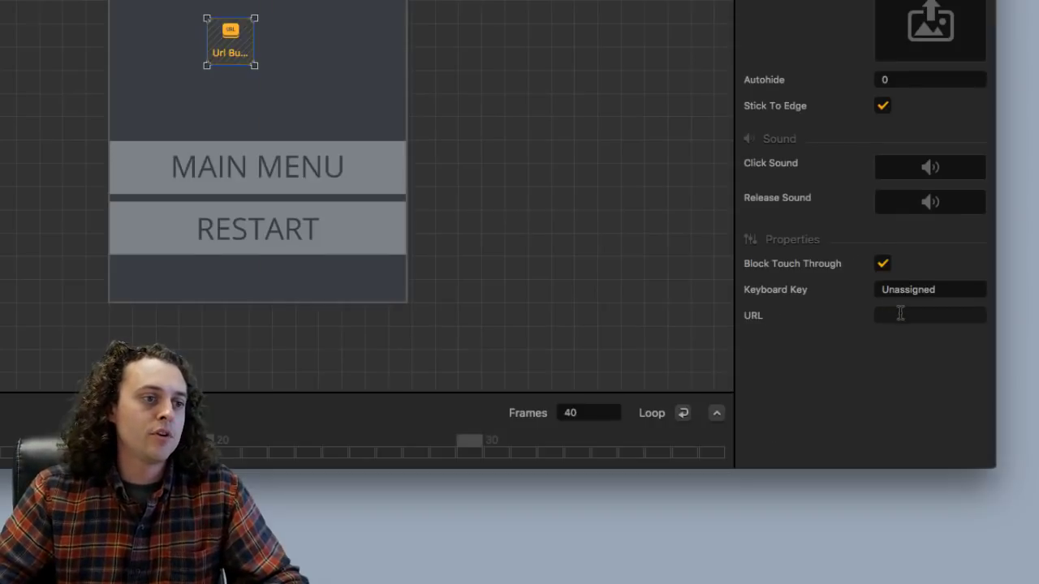
pyautogui.click(901, 581)
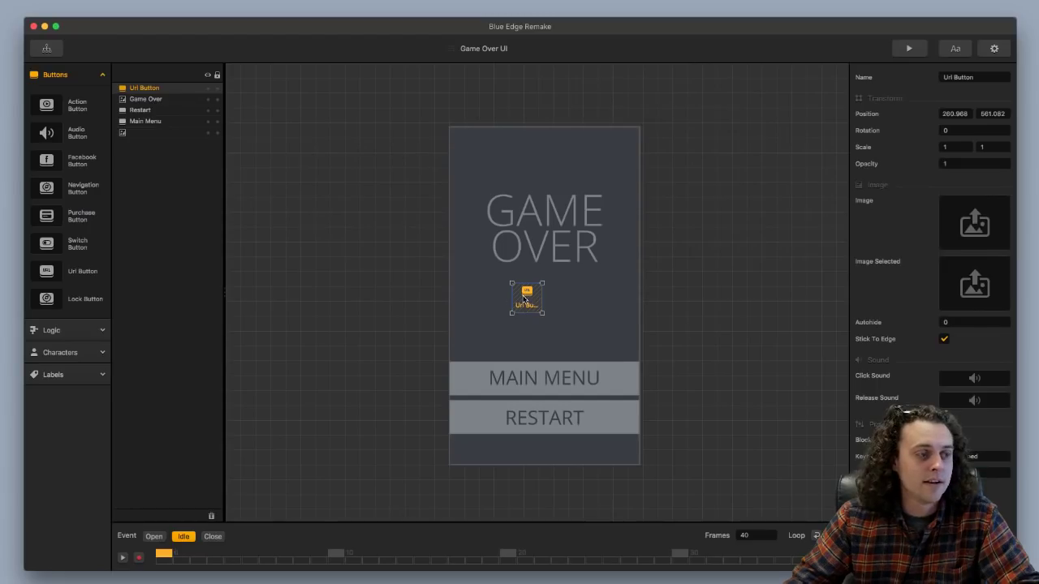
# Delete the Url Button from the Game Over screen and return to the game mind map.
pyautogui.press('BackSpace')
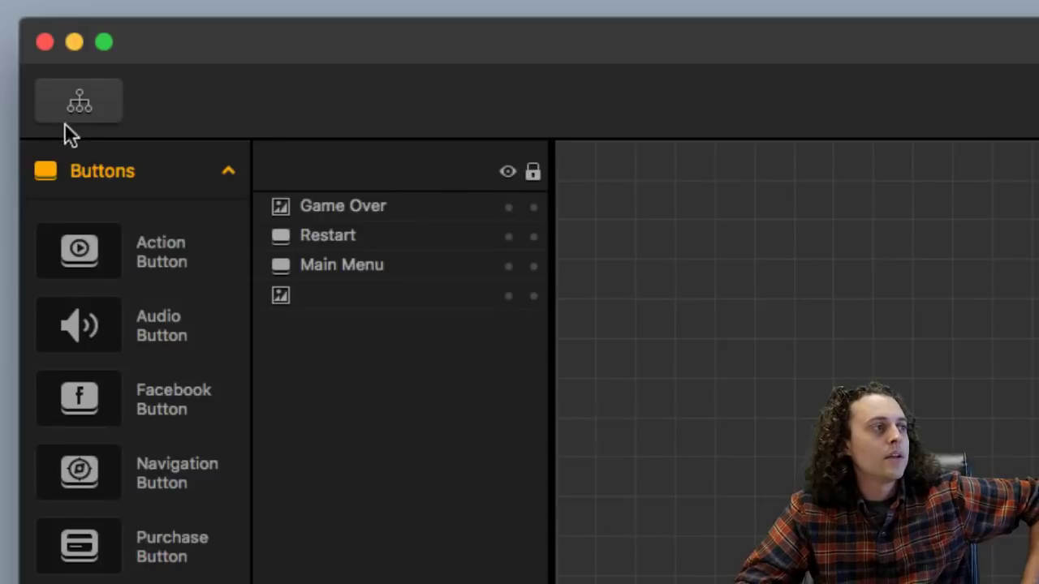
pyautogui.click(52, 75)
pyautogui.click(113, 101)
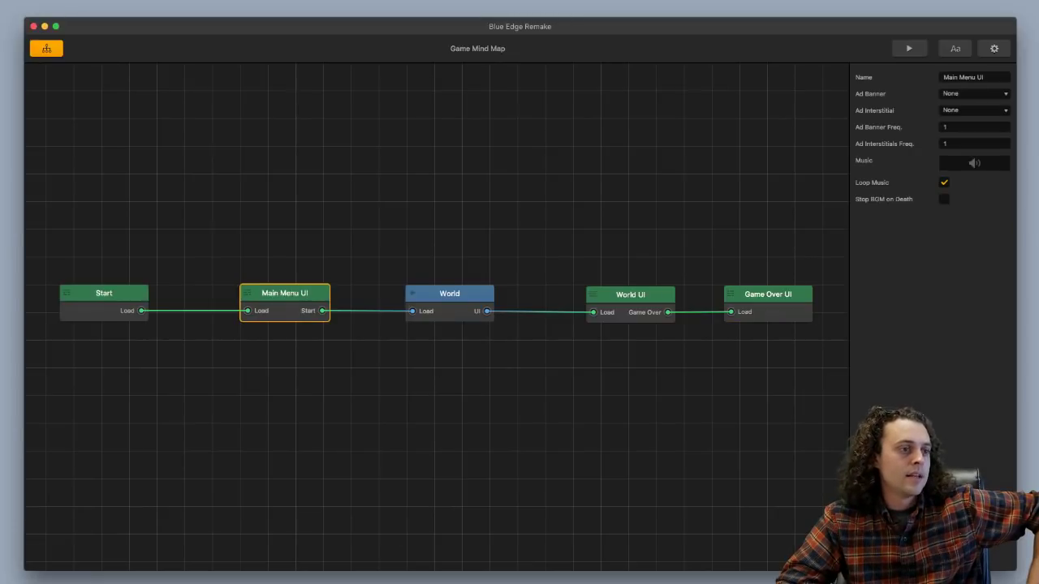
# Add a Score component to the World node and save the project.
pyautogui.click(450, 297)
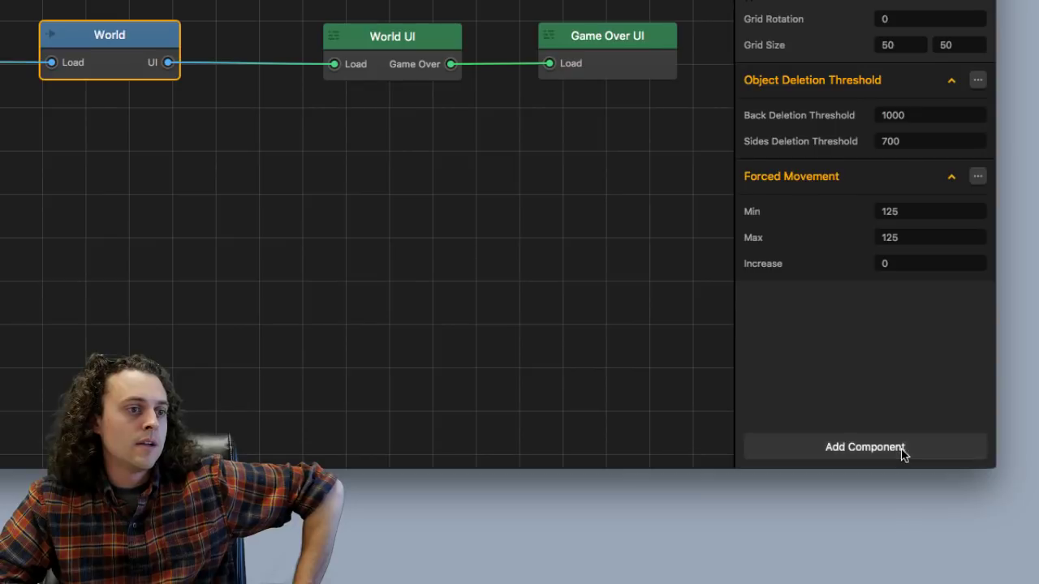
pyautogui.click(903, 454)
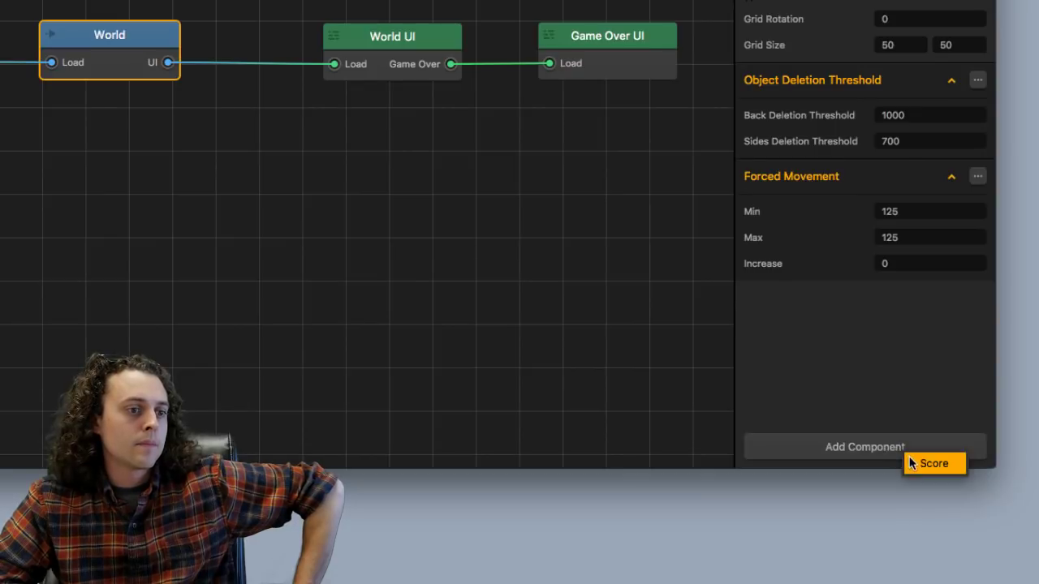
pyautogui.click(908, 460)
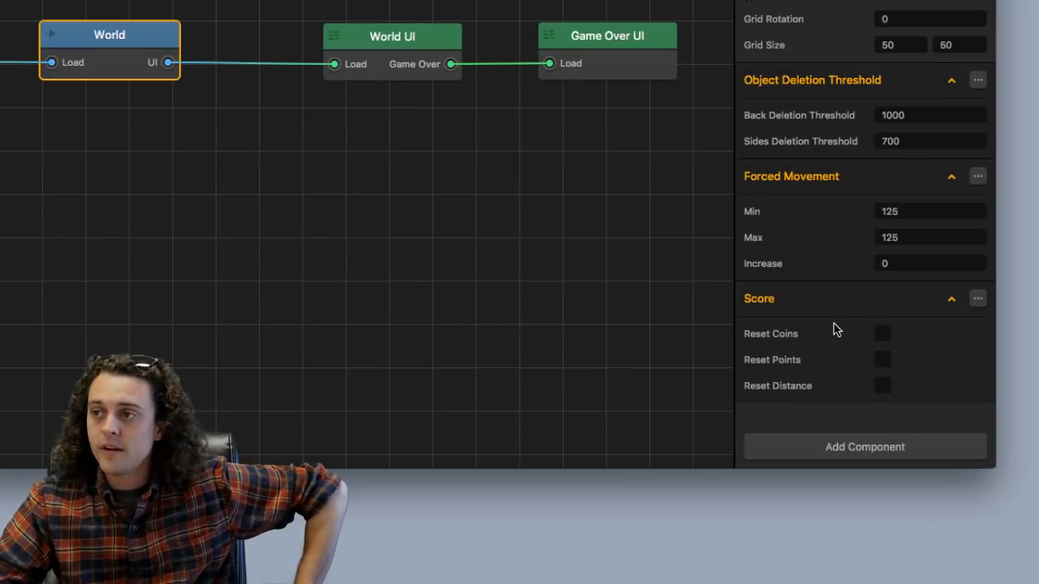
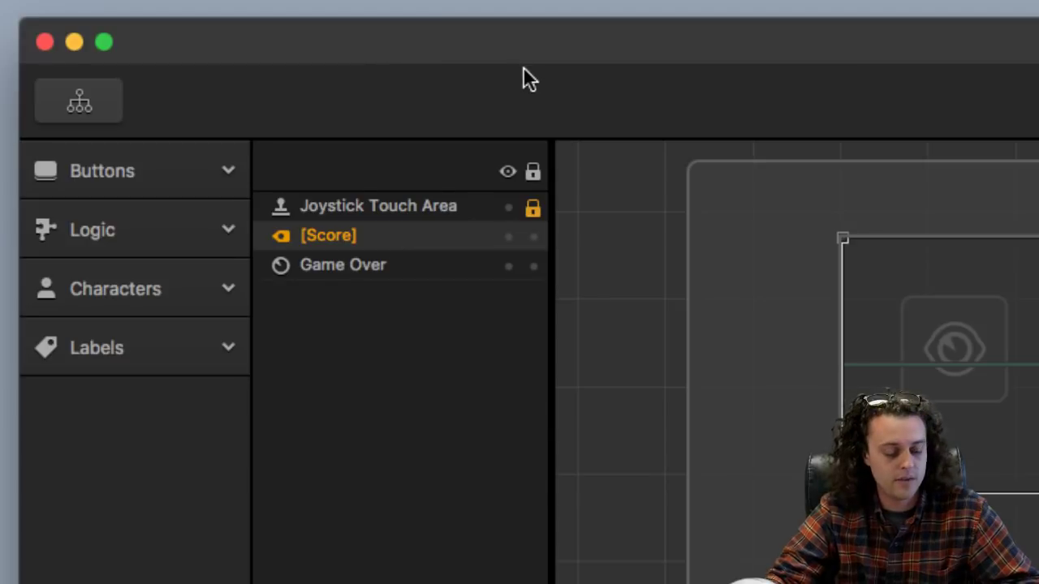
pyautogui.press('super+s')
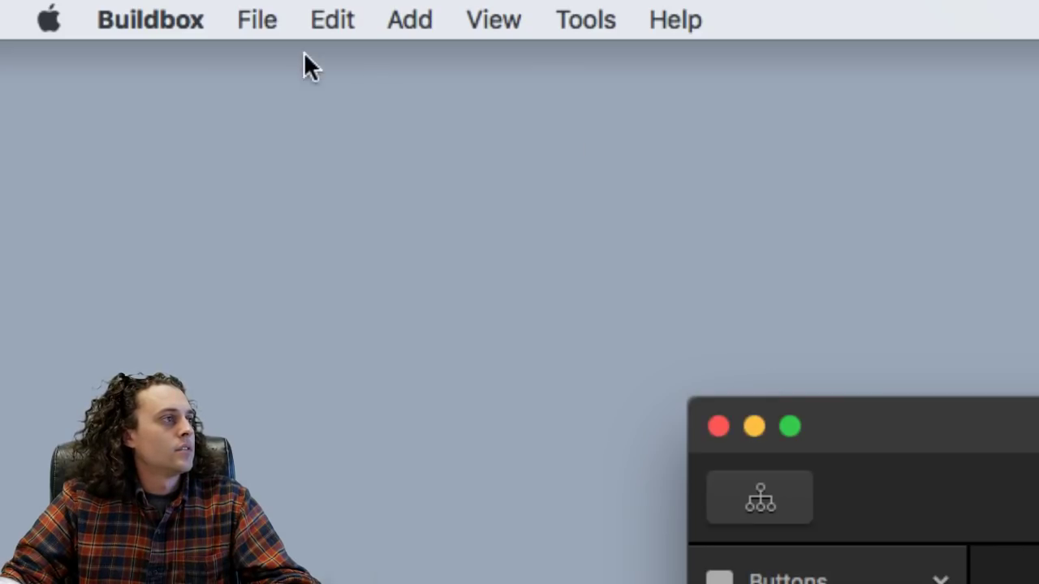
pyautogui.click(274, 11)
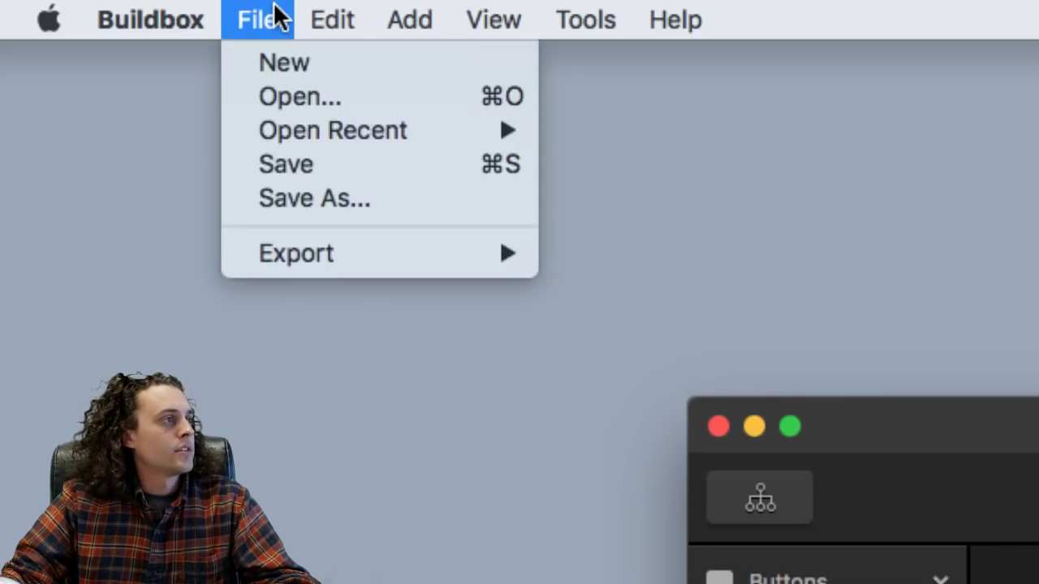
pyautogui.click(297, 63)
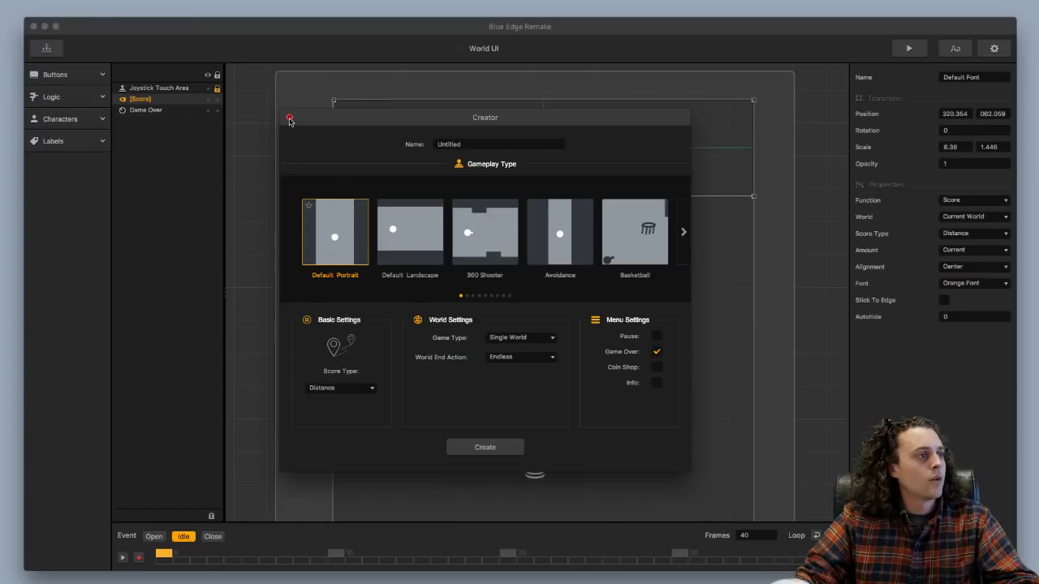
pyautogui.click(289, 119)
# Open the recent project Platformer.bbdoc.
pyautogui.click(215, 12)
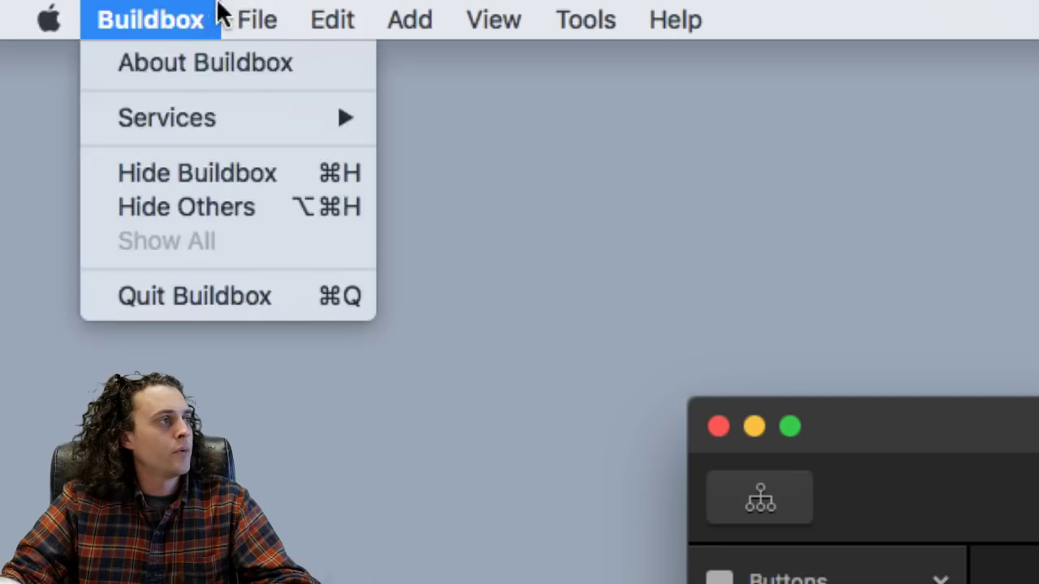
pyautogui.moveTo(257, 19)
pyautogui.moveTo(308, 125)
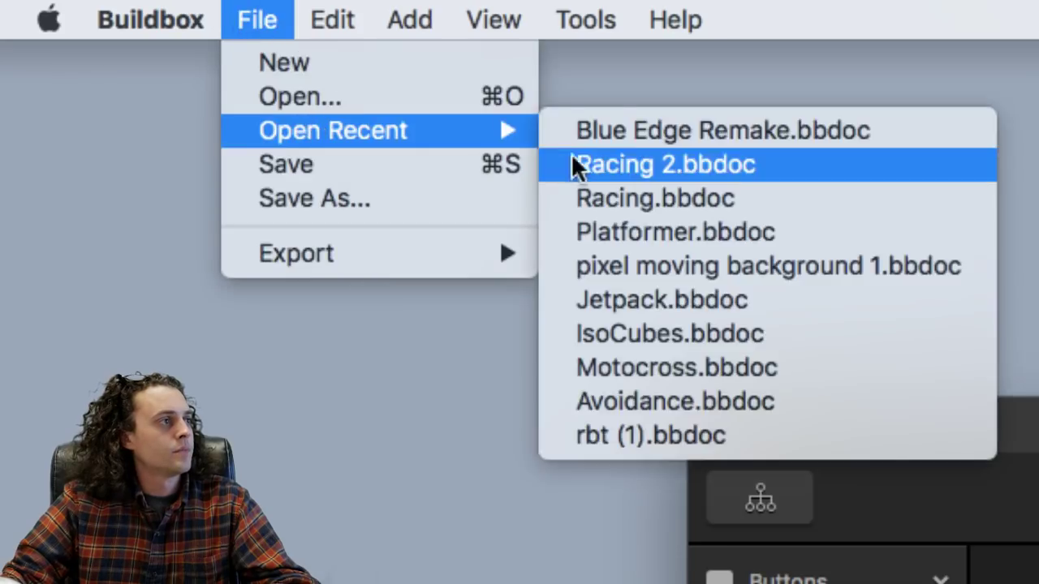
pyautogui.click(694, 231)
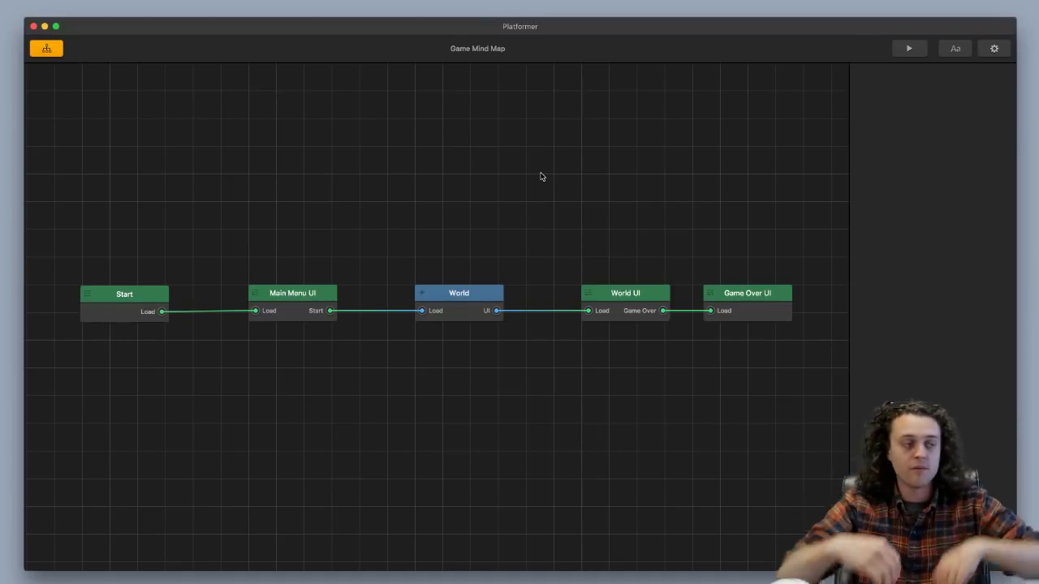
# In the World scene, narrow the inner frame around the character and delete the raised platform block and the enemy from the Start section.
pyautogui.doubleClick(472, 290)
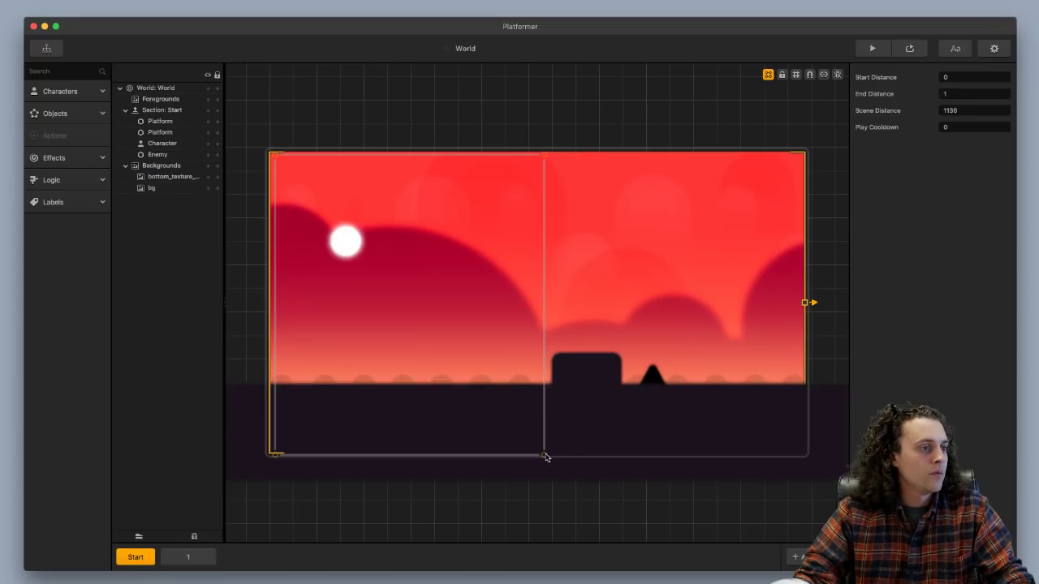
pyautogui.moveTo(545, 457); pyautogui.dragTo(435, 467)
pyautogui.click(592, 377)
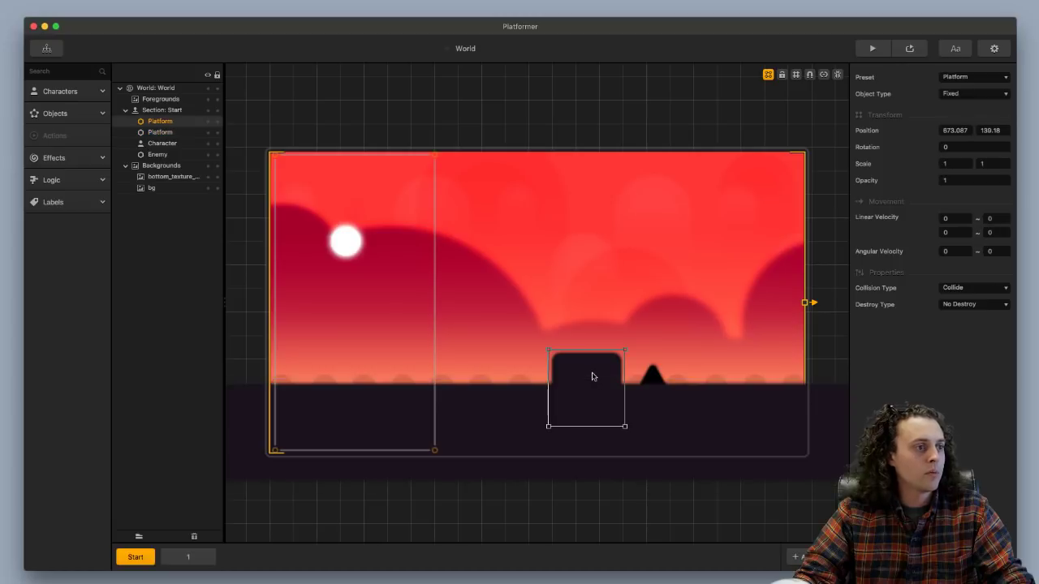
pyautogui.press('Delete')
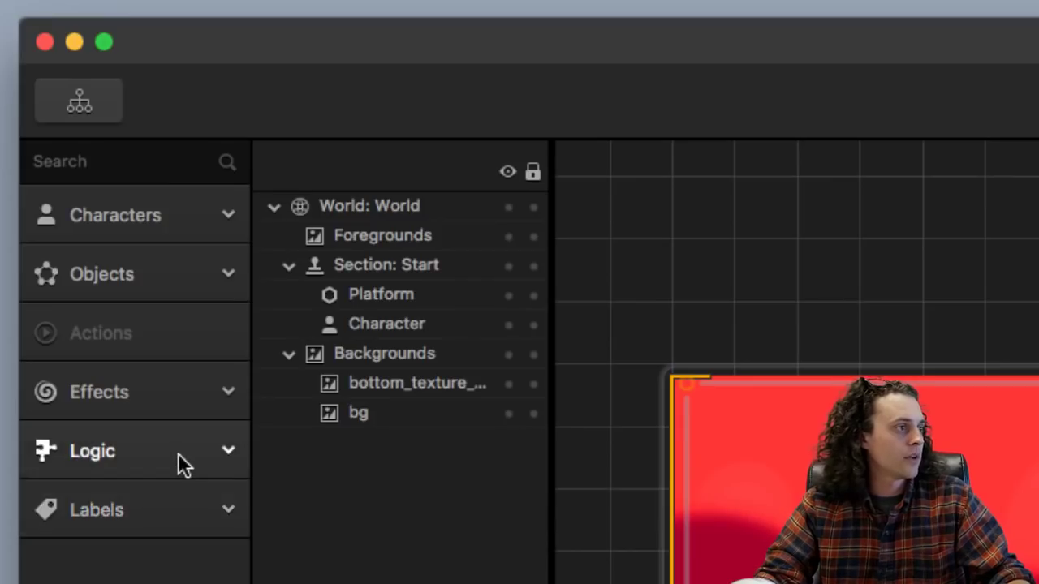
# Place a Portal on the ground at about X 512 and a duplicate of it at about X 798.
pyautogui.click(84, 180)
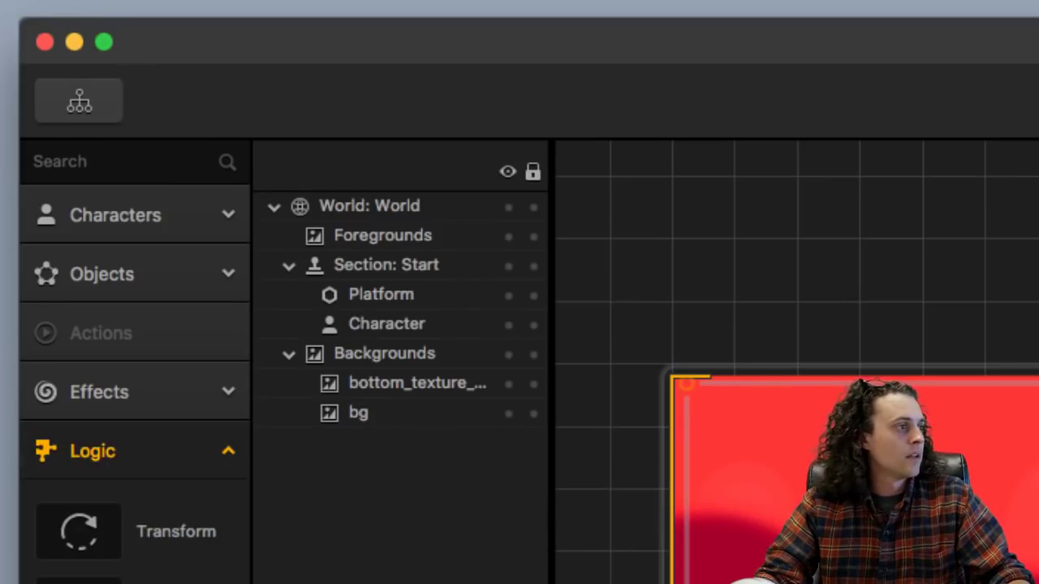
pyautogui.moveTo(76, 232); pyautogui.dragTo(494, 362)
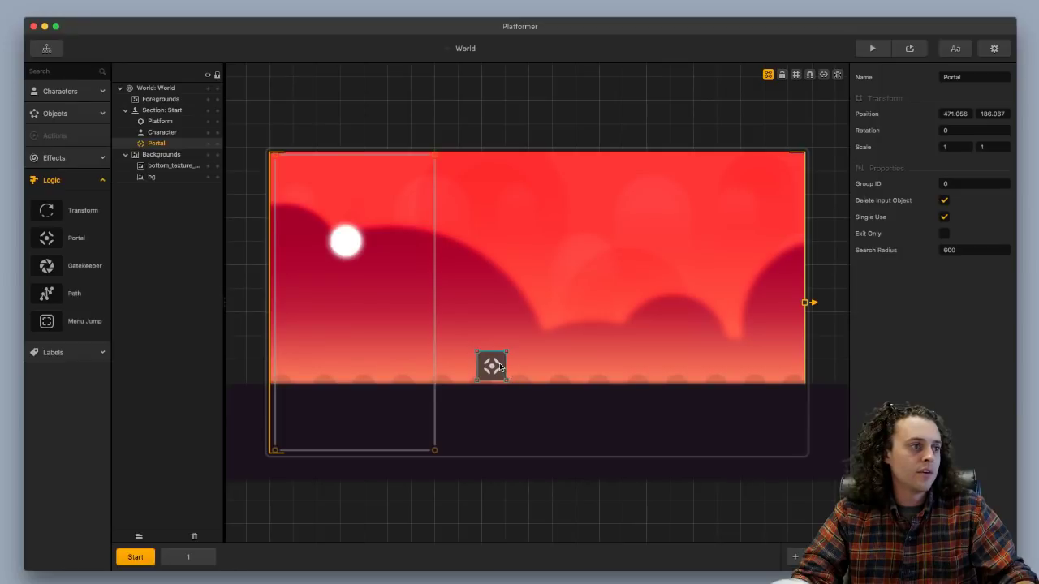
pyautogui.moveTo(500, 366); pyautogui.dragTo(515, 369)
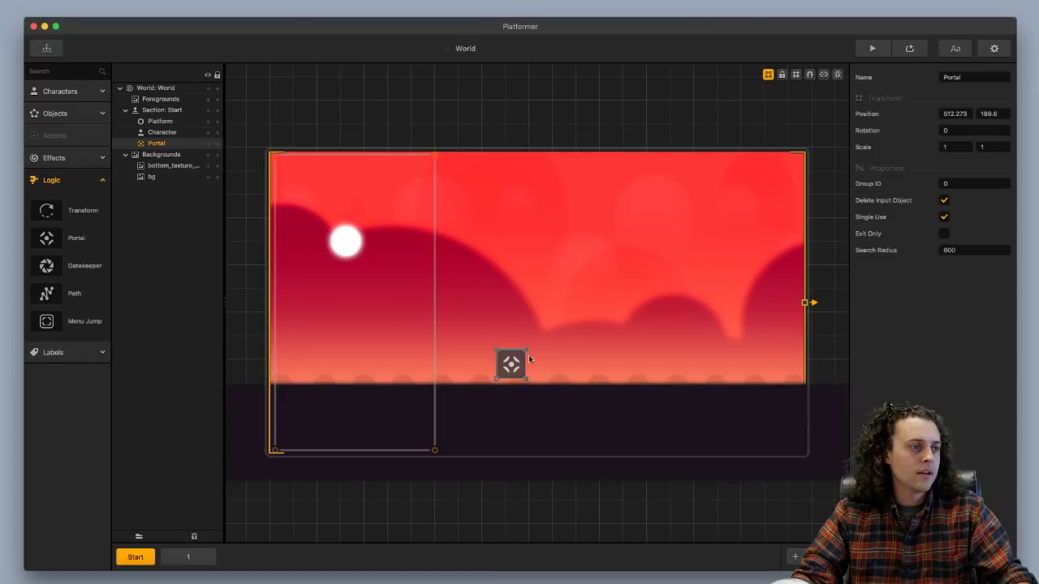
pyautogui.press('super+d')
pyautogui.moveTo(536, 366); pyautogui.dragTo(656, 368)
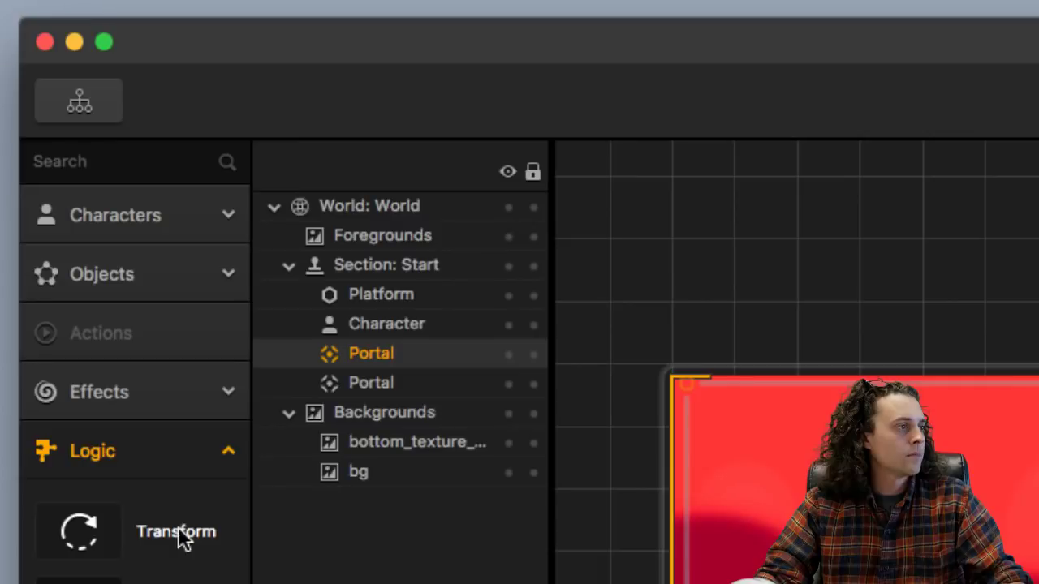
# Add a Particle effect on top of each of the two portals.
pyautogui.click(148, 51)
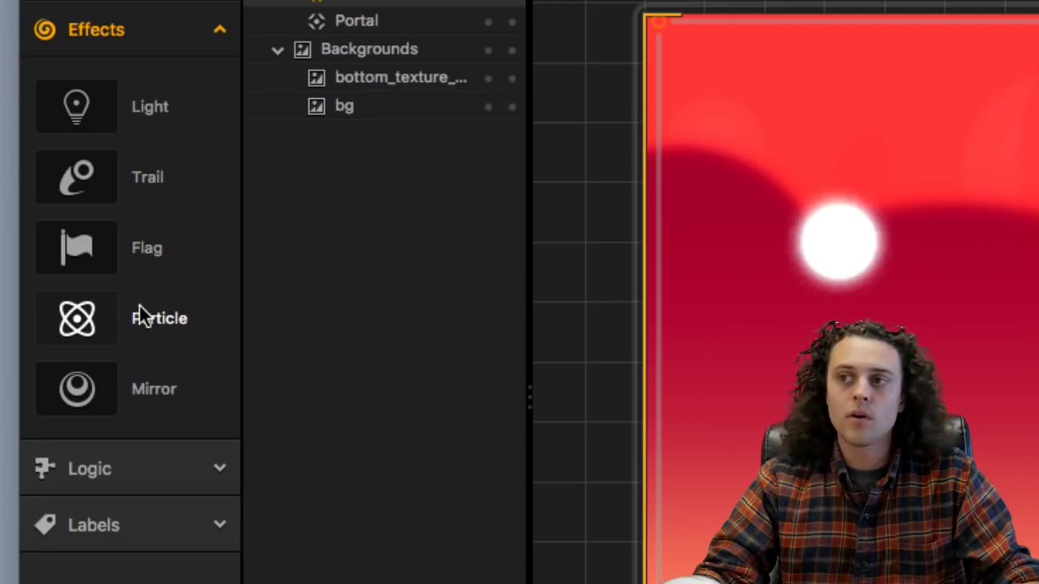
pyautogui.moveTo(139, 314); pyautogui.dragTo(456, 349)
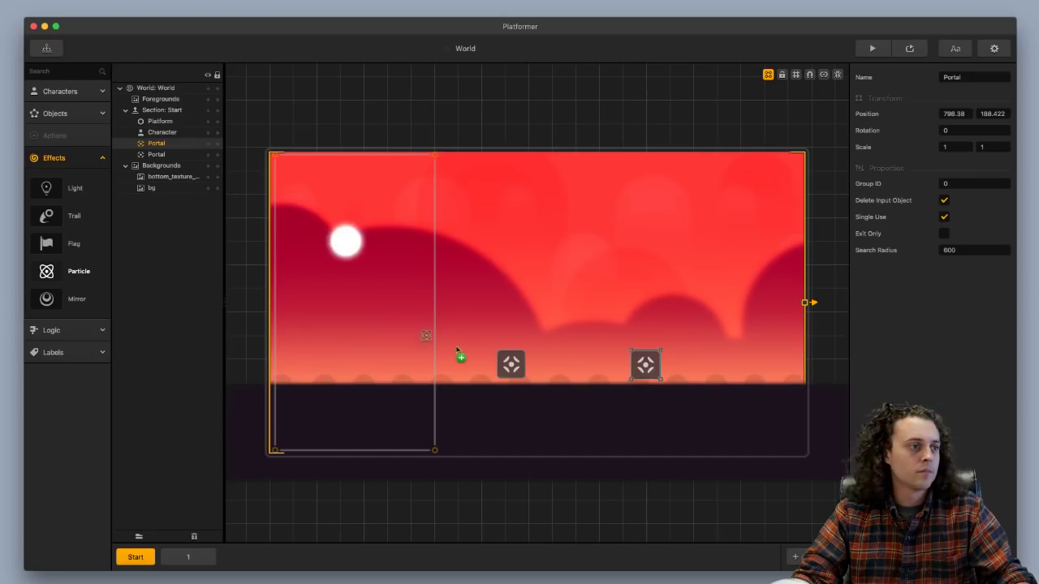
pyautogui.moveTo(511, 366); pyautogui.dragTo(651, 369)
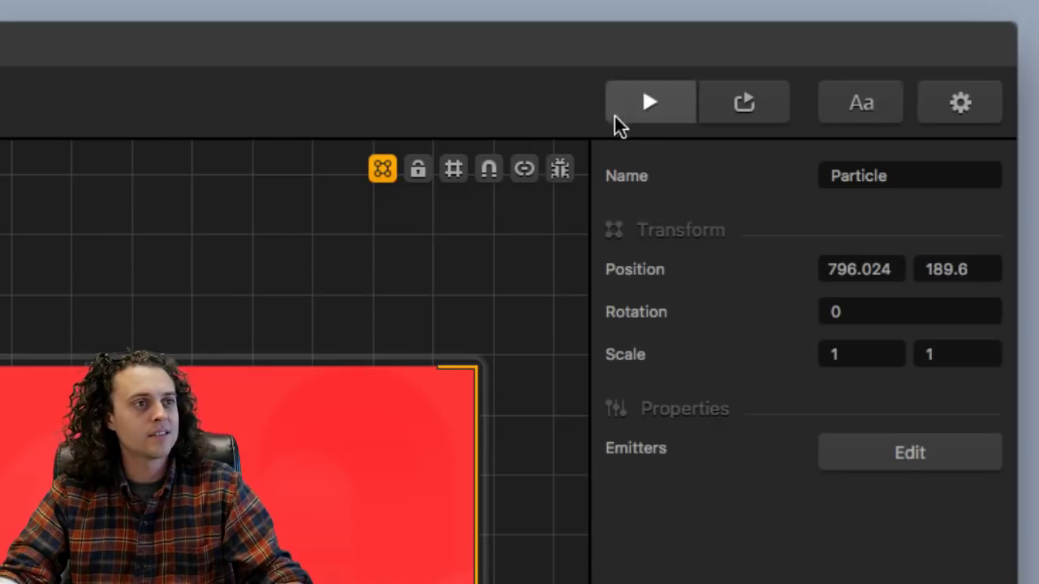
# Playtest the game by moving the character back and forth through the portals, and close the preview.
pyautogui.click(861, 52)
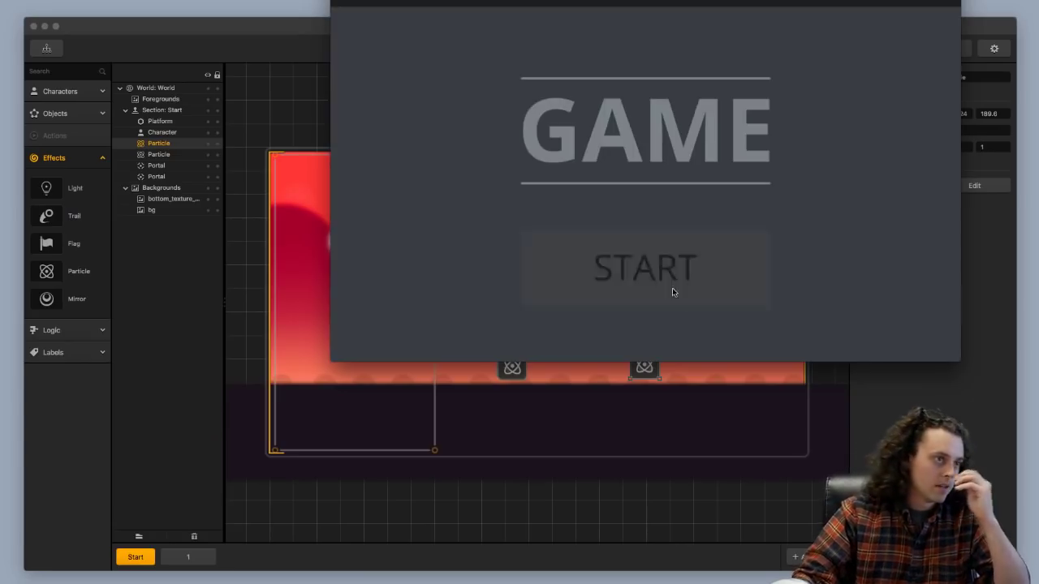
pyautogui.click(671, 288)
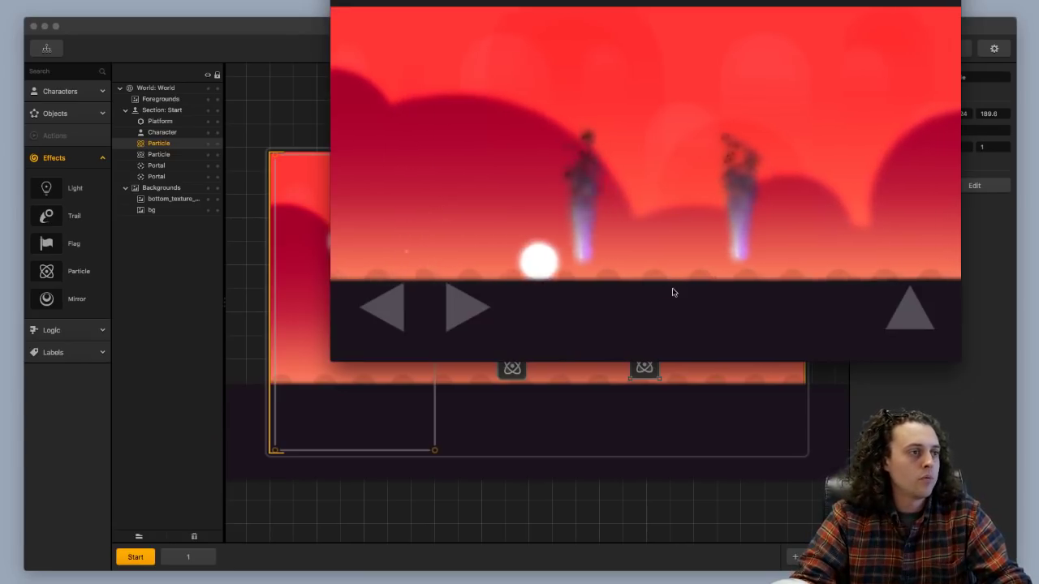
pyautogui.press('Left')
pyautogui.press('Right')
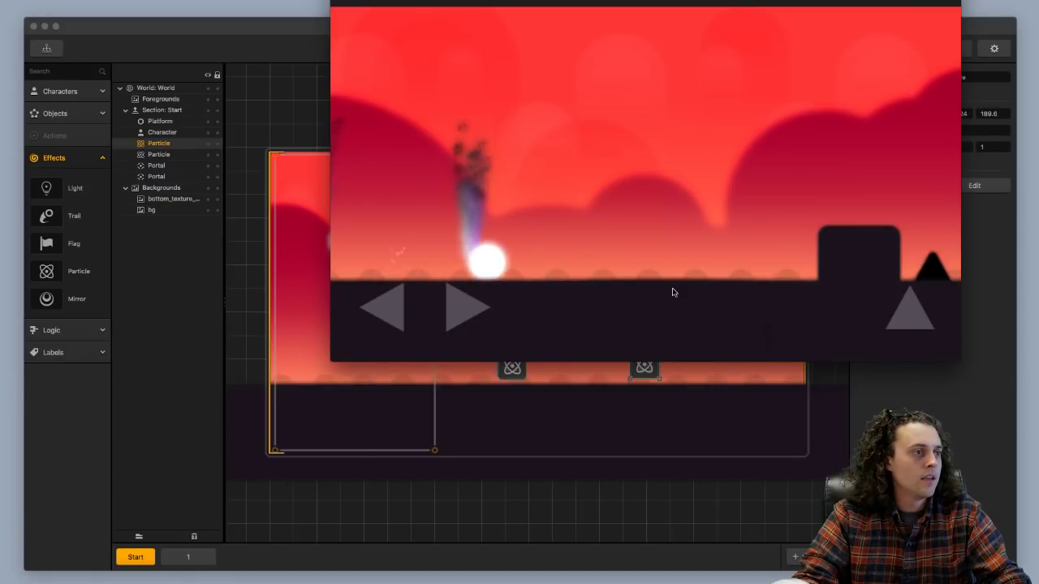
pyautogui.press('Left')
pyautogui.press('Right')
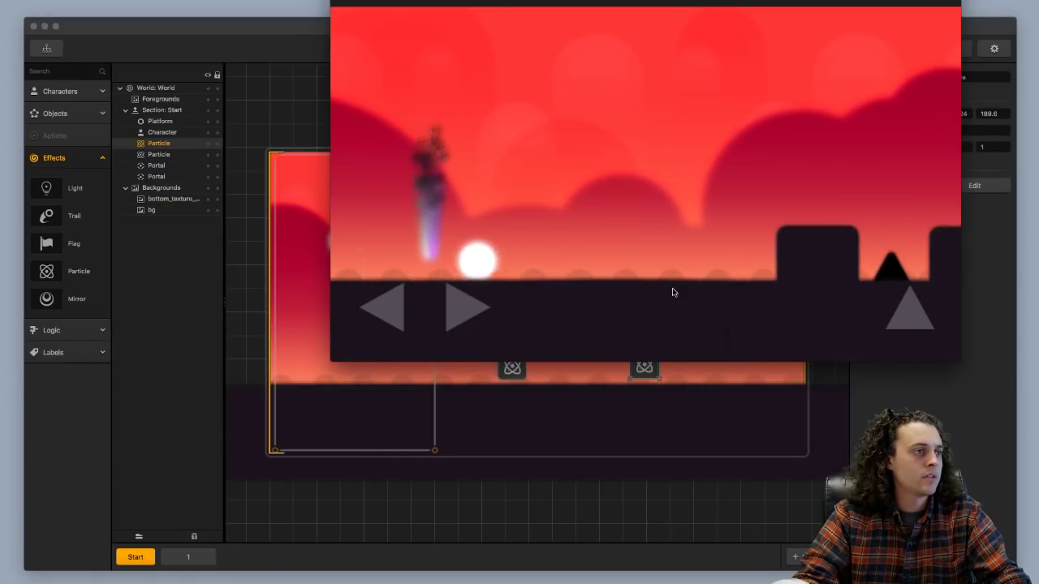
pyautogui.press('Left')
pyautogui.press('Right')
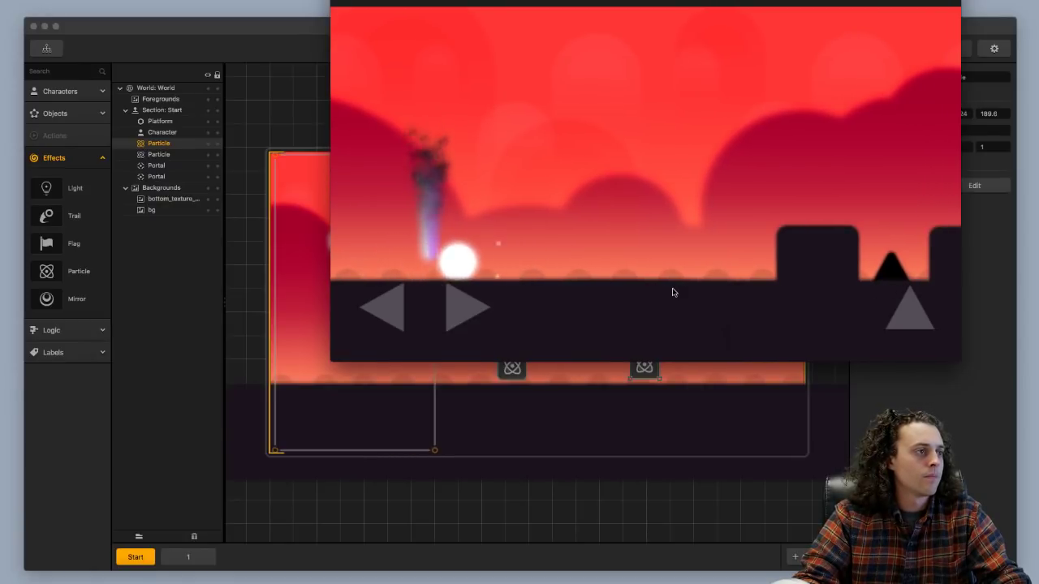
pyautogui.press('Left')
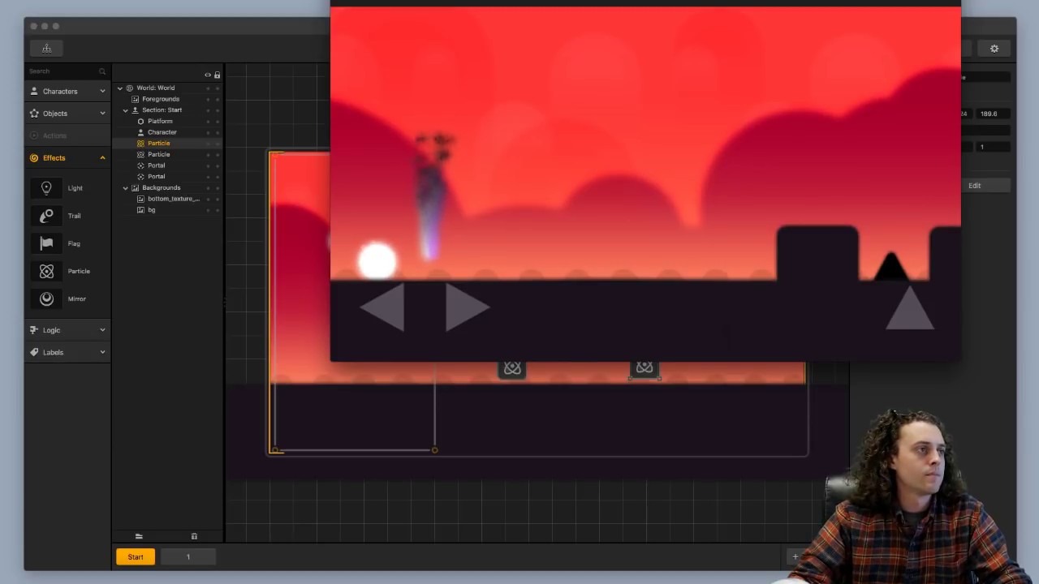
pyautogui.press('Escape')
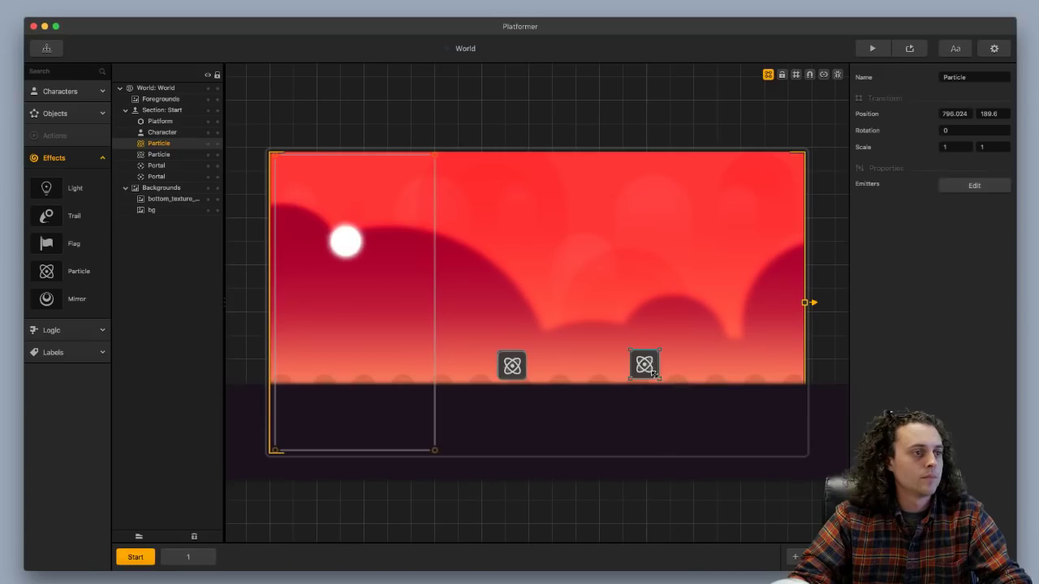
# Turn off Single Use for both portals, moving each particle effect aside to reach its portal and placing it back on top.
pyautogui.moveTo(647, 368); pyautogui.dragTo(647, 319)
pyautogui.click(649, 369)
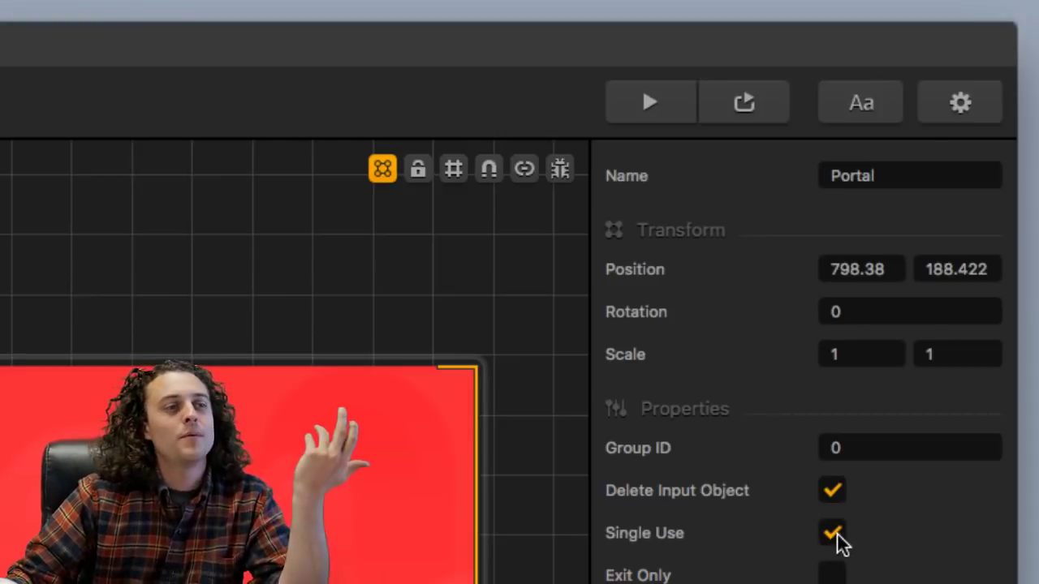
pyautogui.click(879, 65)
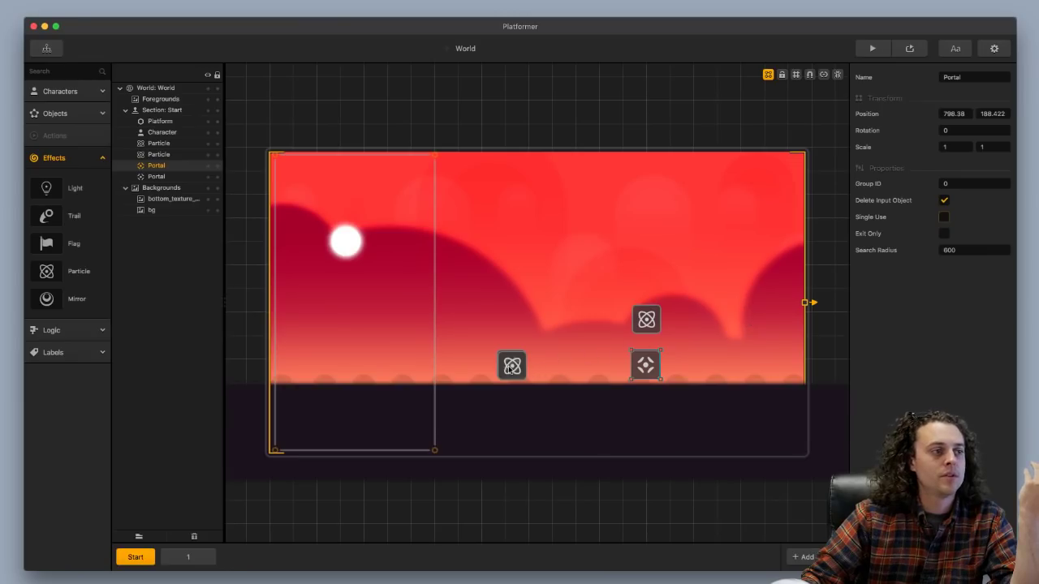
pyautogui.moveTo(509, 367); pyautogui.dragTo(517, 332)
pyautogui.click(516, 361)
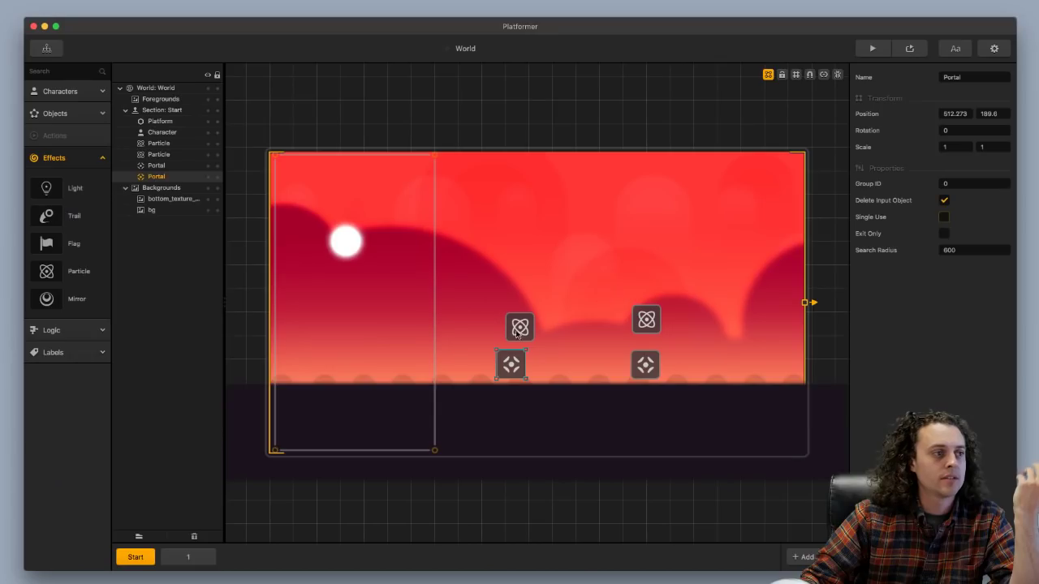
pyautogui.moveTo(516, 324); pyautogui.dragTo(510, 358)
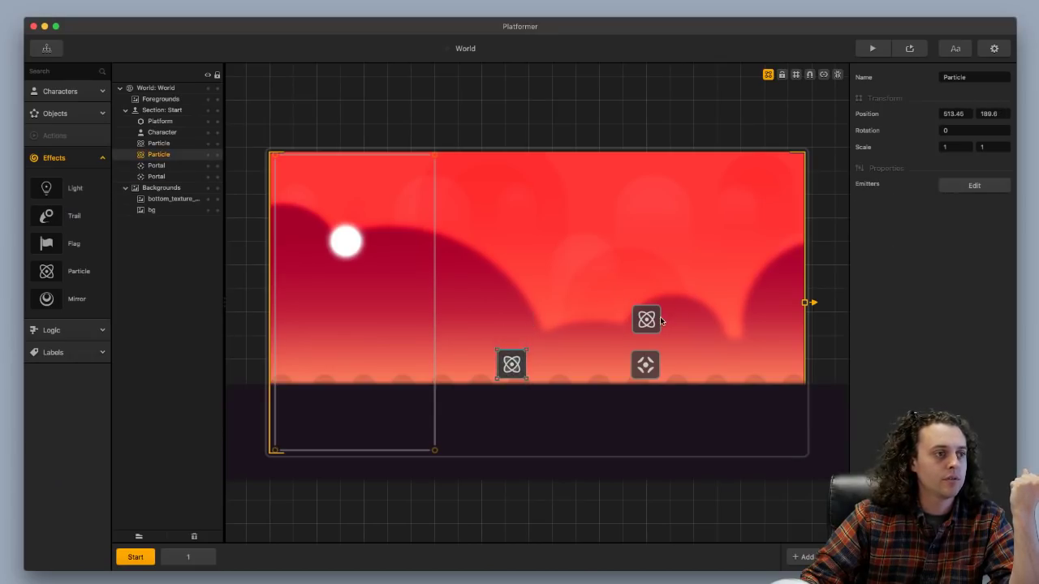
pyautogui.moveTo(659, 320); pyautogui.dragTo(657, 369)
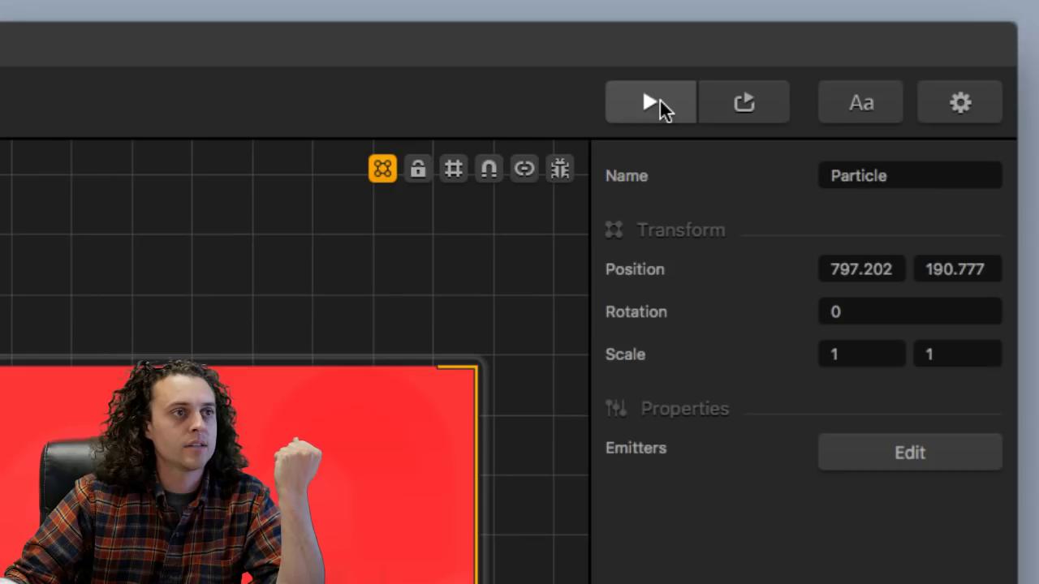
# Playtest the game by running the character through the portals, and close the preview.
pyautogui.click(873, 49)
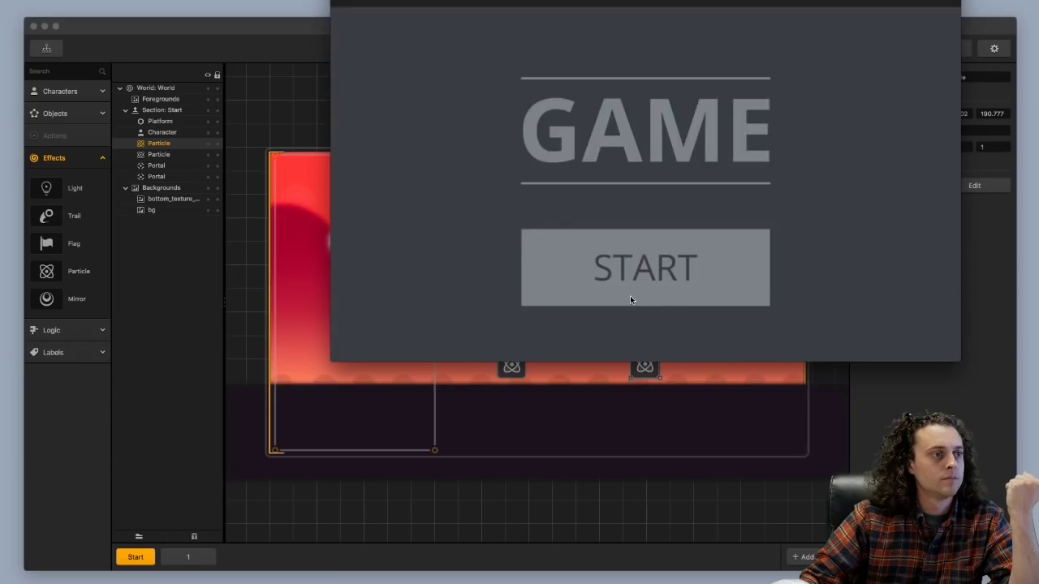
pyautogui.click(630, 296)
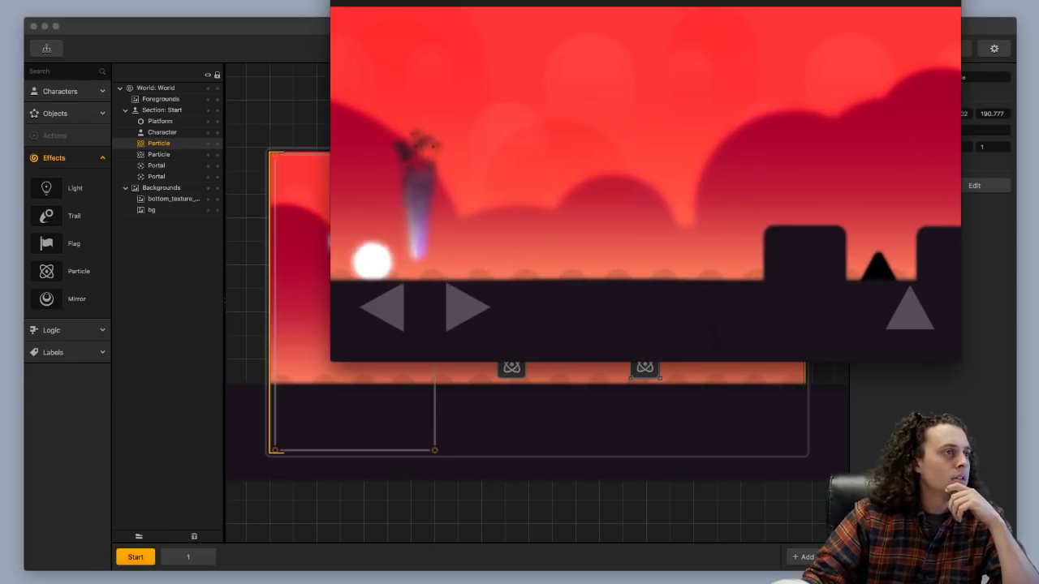
pyautogui.press('Escape')
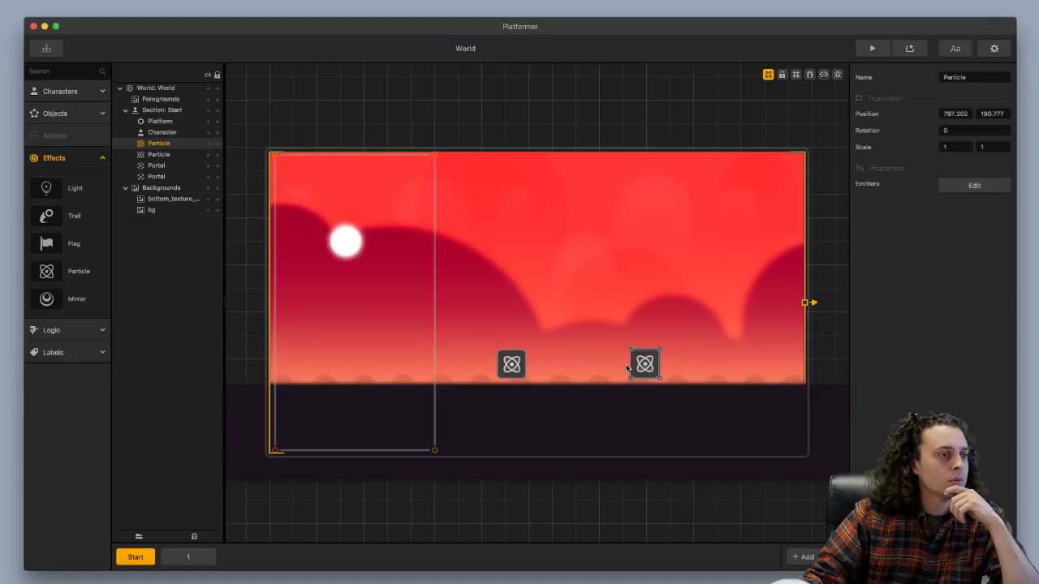
# Turn off Delete Input Object for both portals, moving the particle effects up to reach them.
pyautogui.moveTo(642, 365); pyautogui.dragTo(643, 318)
pyautogui.click(644, 365)
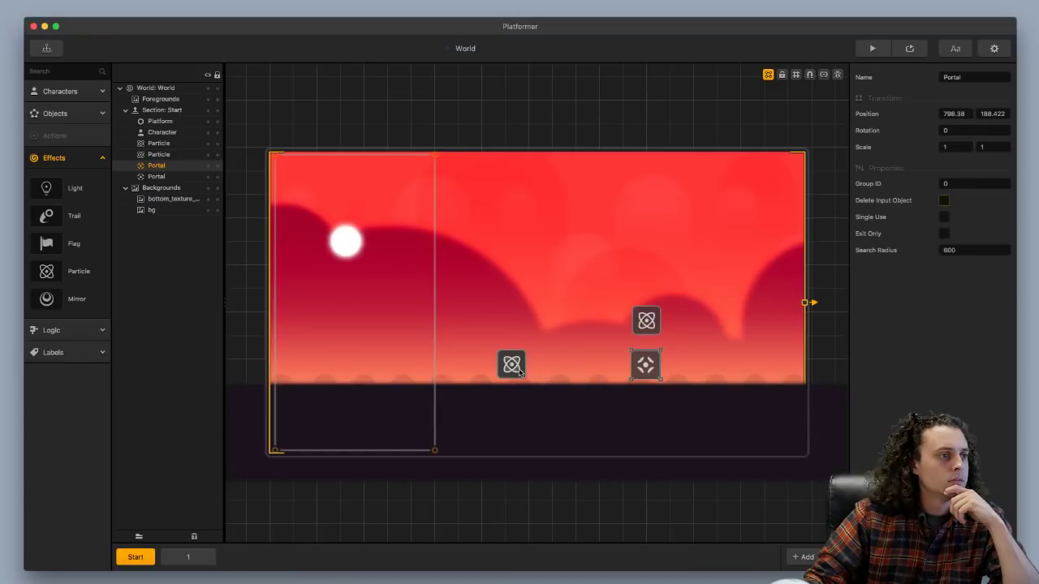
pyautogui.moveTo(520, 371); pyautogui.dragTo(519, 311)
pyautogui.click(512, 365)
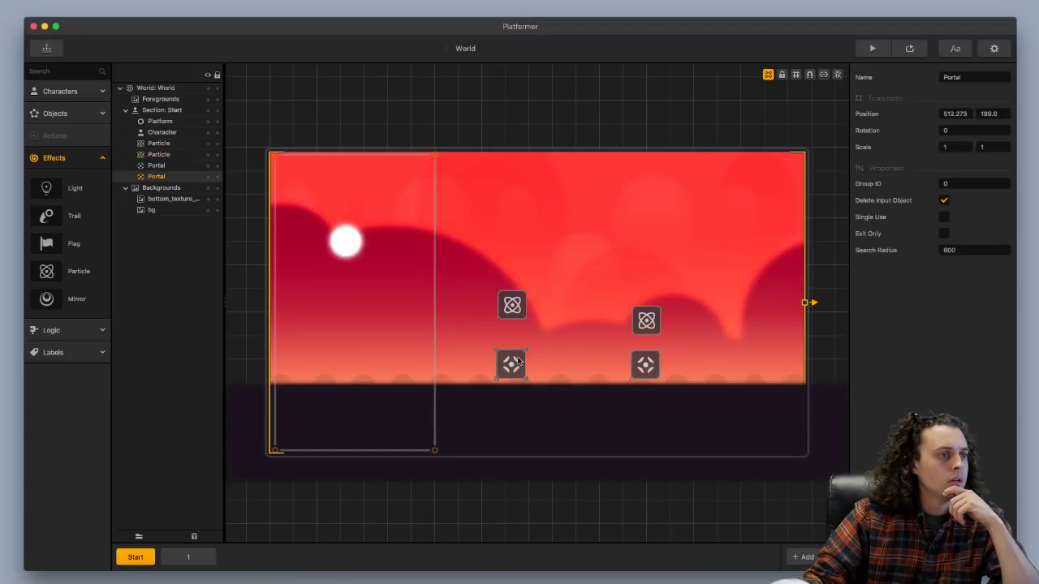
pyautogui.click(944, 201)
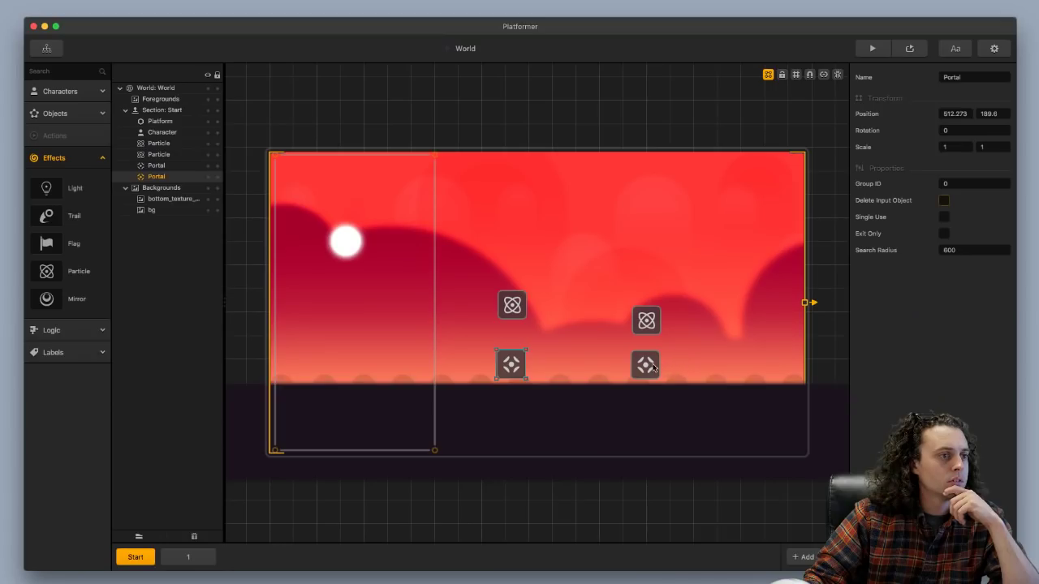
# Set the right portal's Group ID to 1, and place both particle effects back over their portals.
pyautogui.click(653, 368)
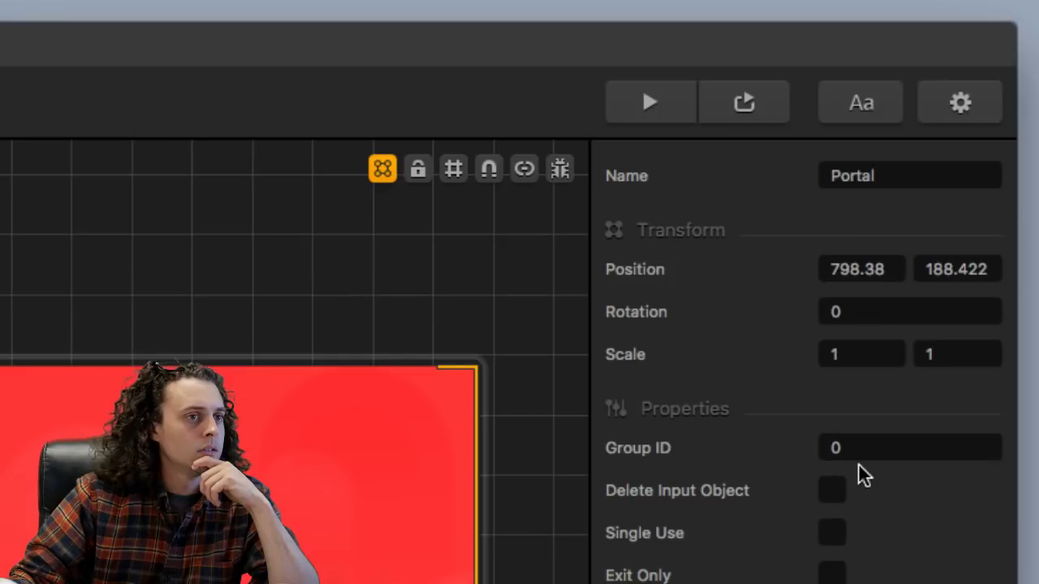
pyautogui.click(955, 186)
pyautogui.write('1')
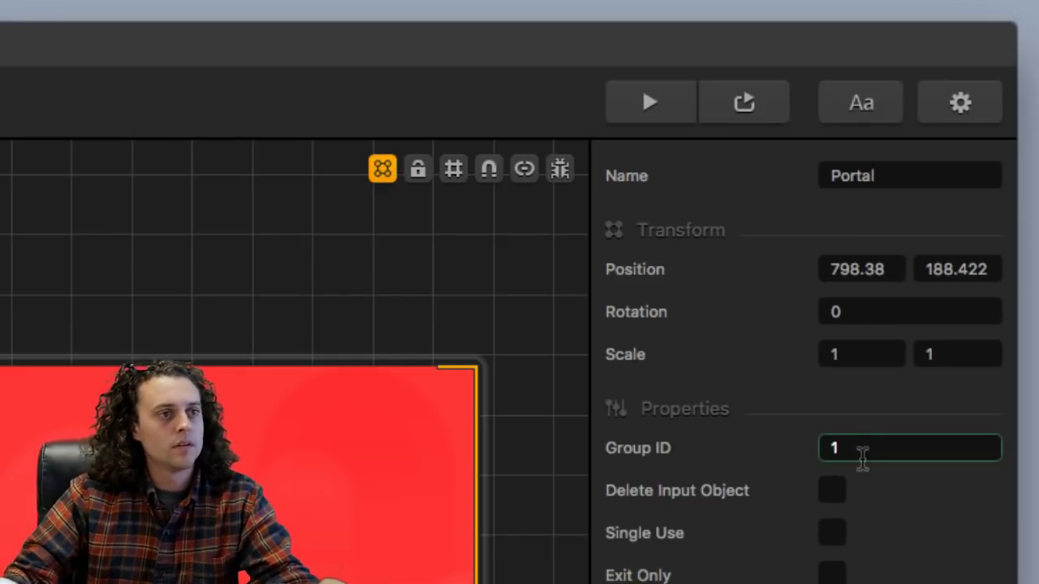
pyautogui.press('Tab')
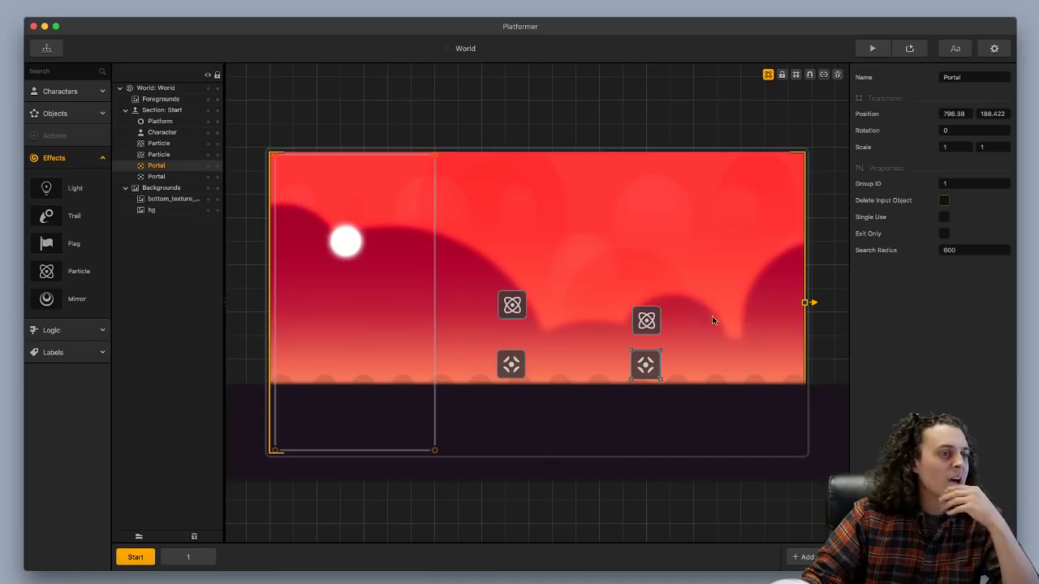
pyautogui.moveTo(635, 327); pyautogui.dragTo(634, 375)
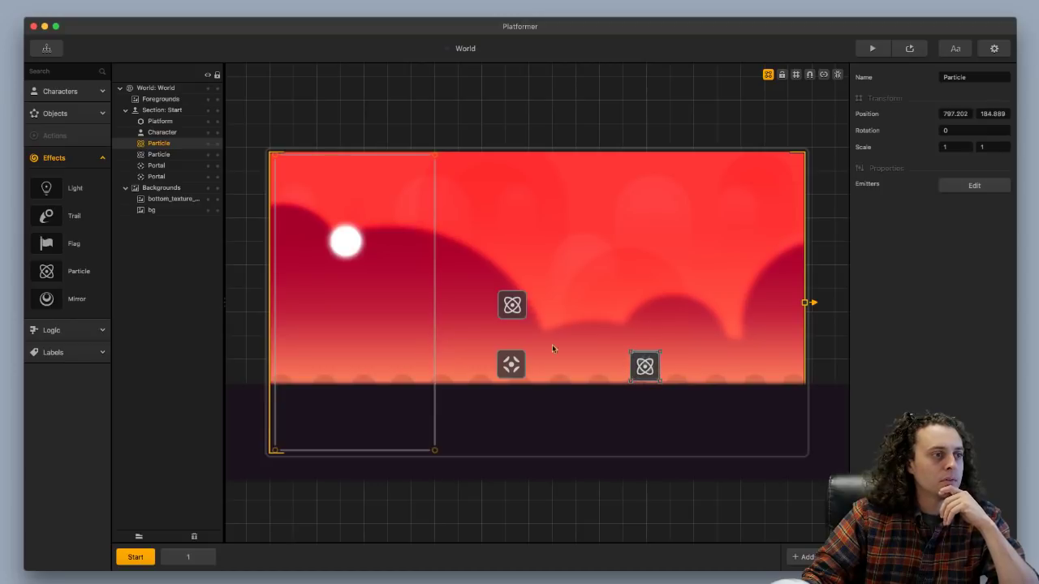
pyautogui.moveTo(516, 307); pyautogui.dragTo(511, 365)
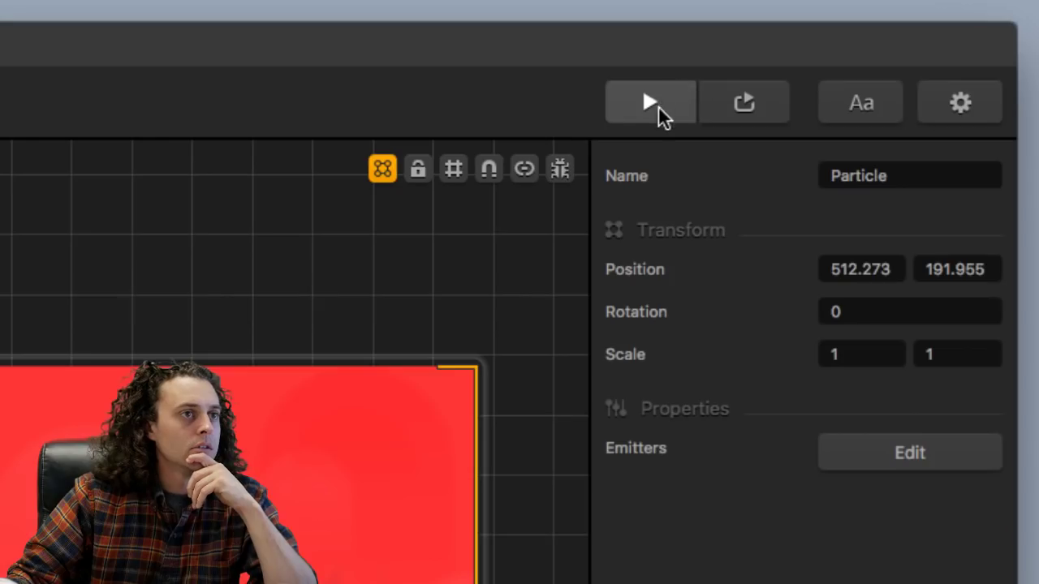
# Run the game again to test portals with different Group IDs, and close the preview.
pyautogui.click(658, 105)
pyautogui.click(659, 291)
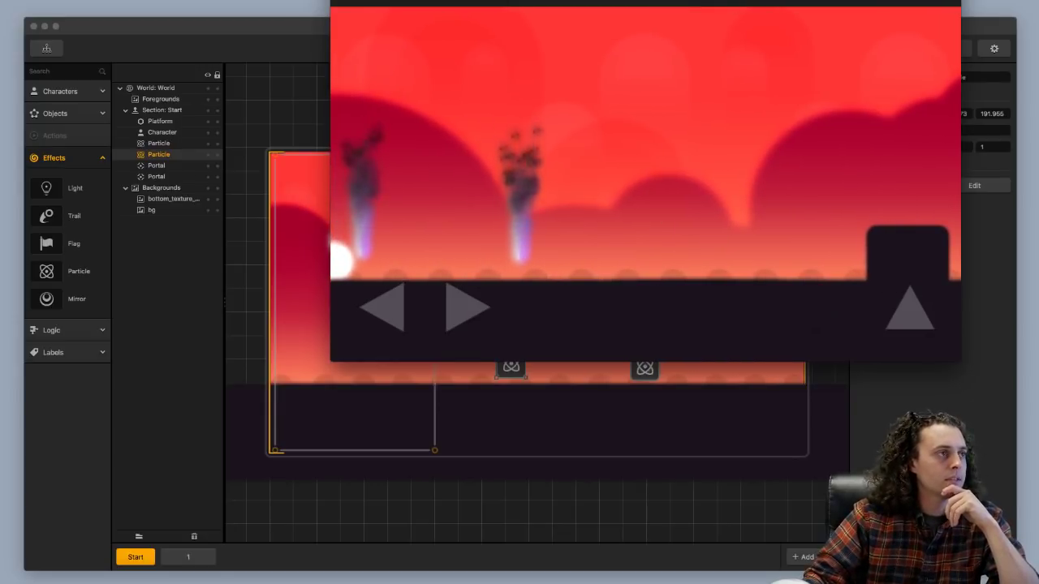
pyautogui.press('Escape')
# Set the right portal's Group ID back to 0, moving its particle effect aside and returning it on top.
pyautogui.moveTo(644, 367); pyautogui.dragTo(648, 310)
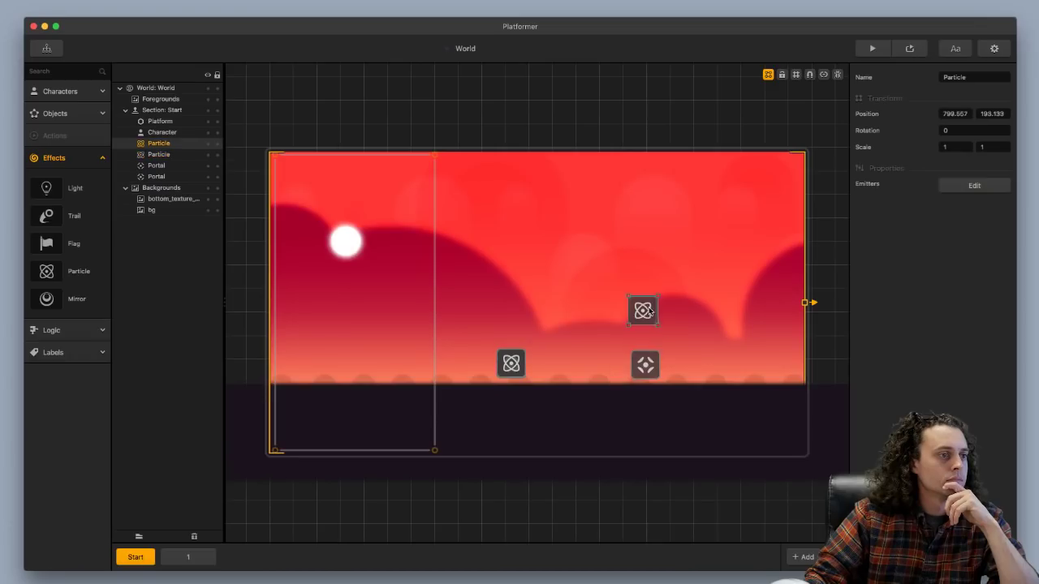
pyautogui.click(645, 365)
pyautogui.click(964, 182)
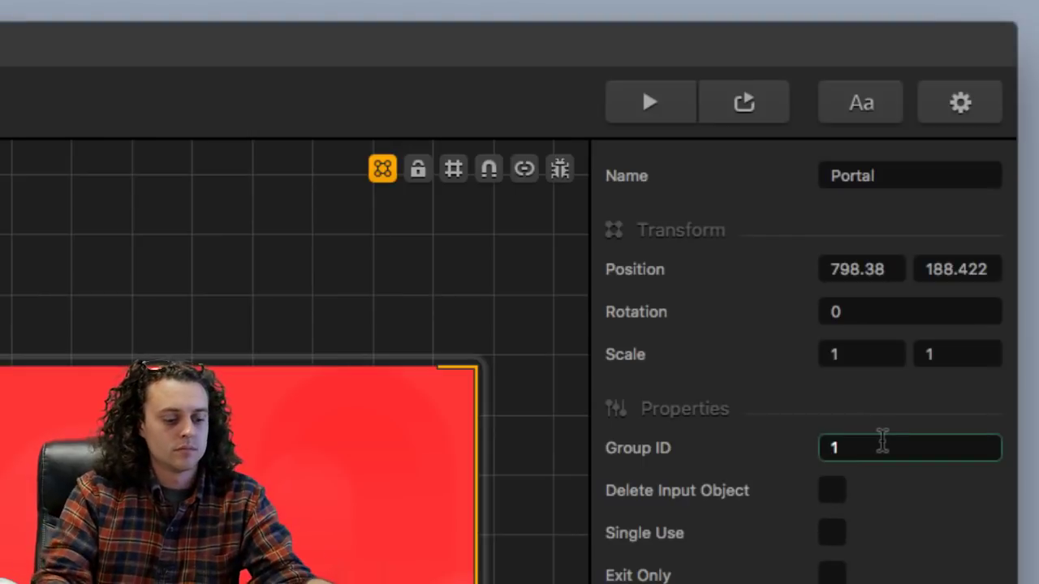
pyautogui.press('BackSpace')
pyautogui.write('0')
pyautogui.press('Tab')
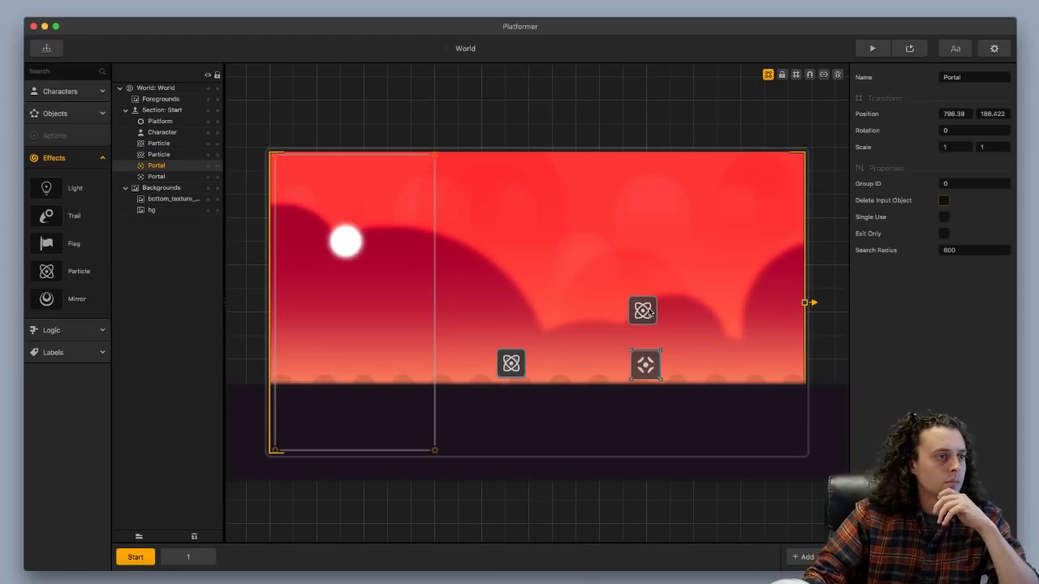
pyautogui.moveTo(649, 313); pyautogui.dragTo(648, 355)
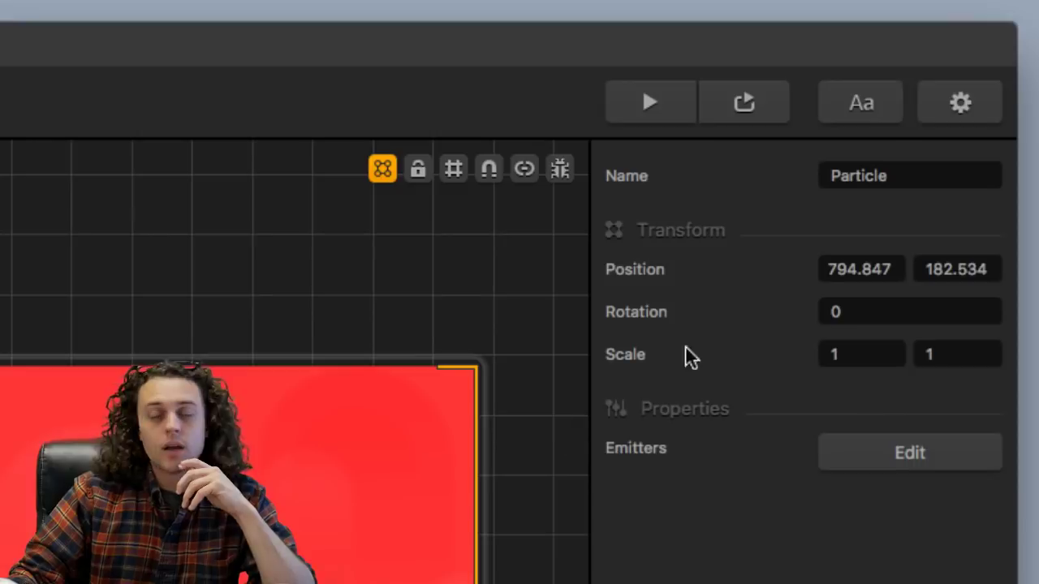
# Playtest the portals with matching Group IDs by moving the character right, repositioning the preview window, and close the preview.
pyautogui.click(873, 49)
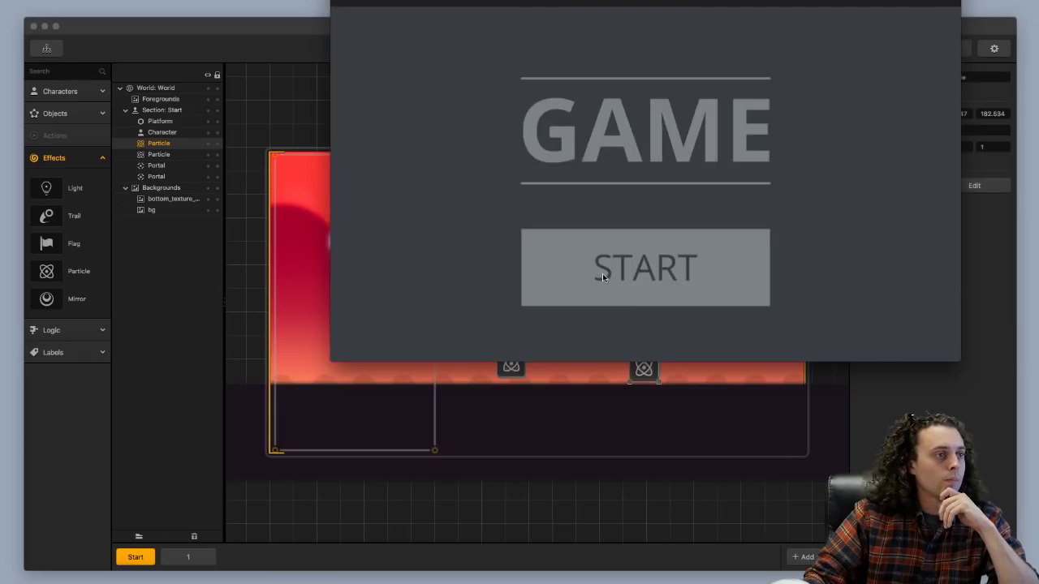
pyautogui.click(602, 273)
pyautogui.moveTo(605, 0); pyautogui.dragTo(473, 61)
pyautogui.press('Right')
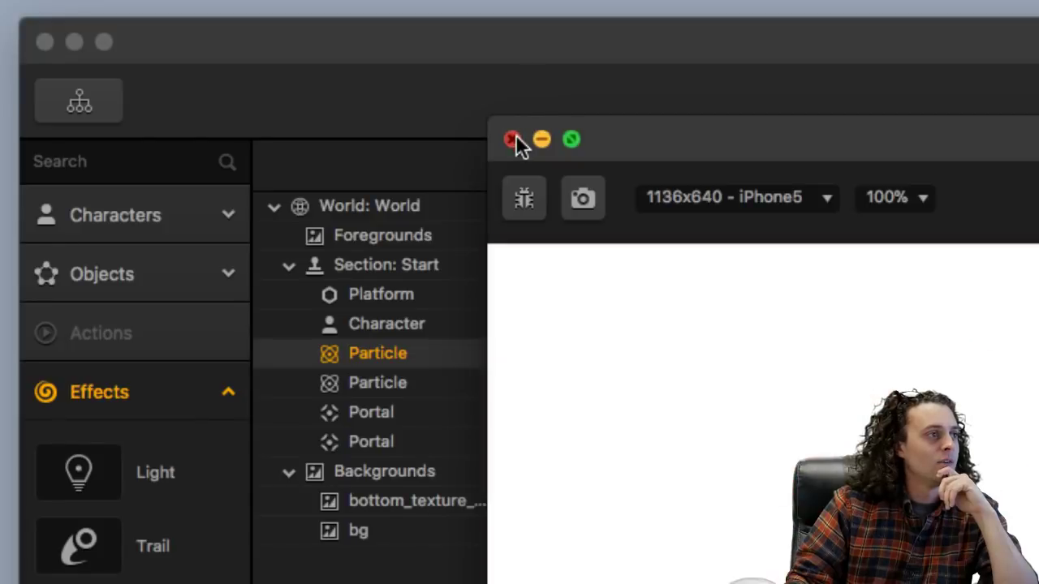
pyautogui.click(209, 63)
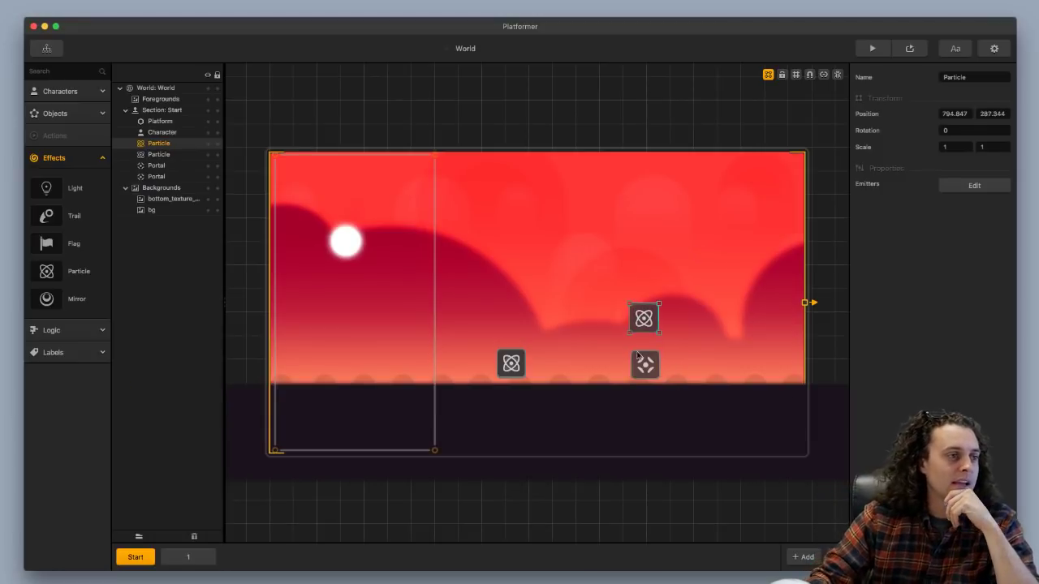
# Turn on Delete Input Object for the right portal at about X 798.
pyautogui.click(645, 365)
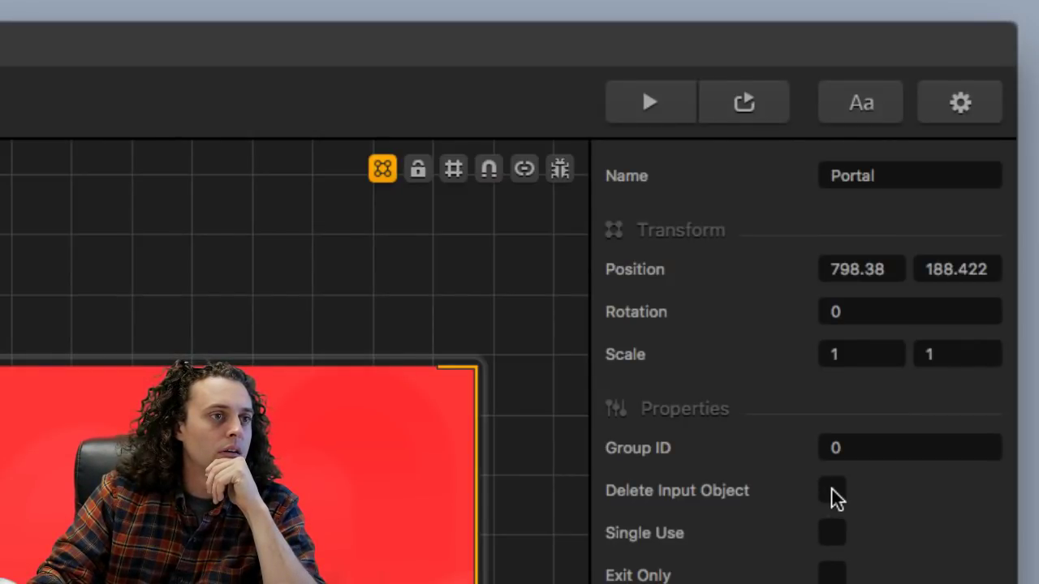
pyautogui.click(832, 492)
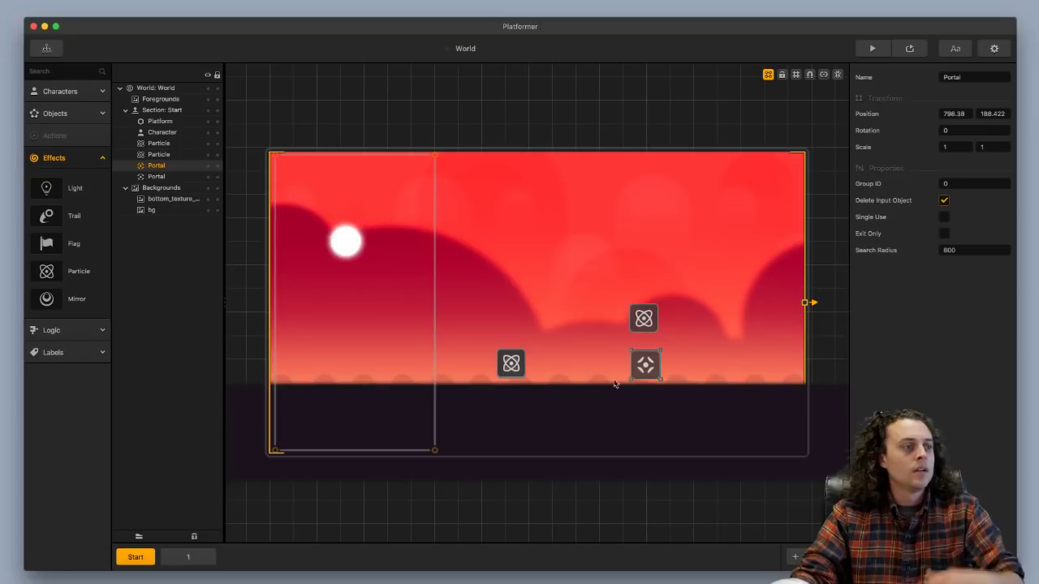
# Duplicate the left portal to about X 593, and set the copy to Group ID 1 with Exit Only and Delete Input Object on.
pyautogui.click(504, 371)
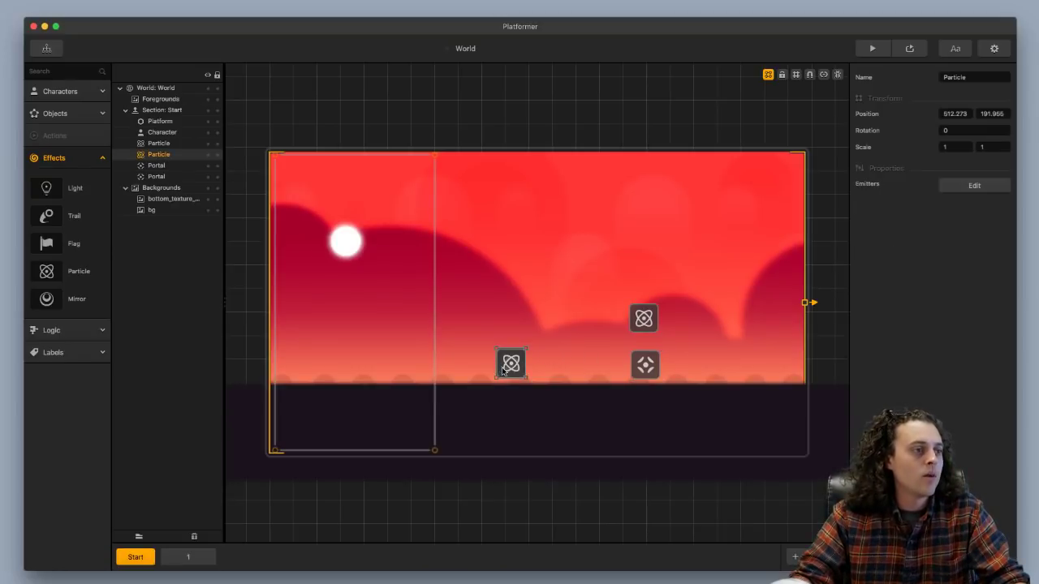
pyautogui.moveTo(504, 370); pyautogui.dragTo(550, 360)
pyautogui.click(510, 359)
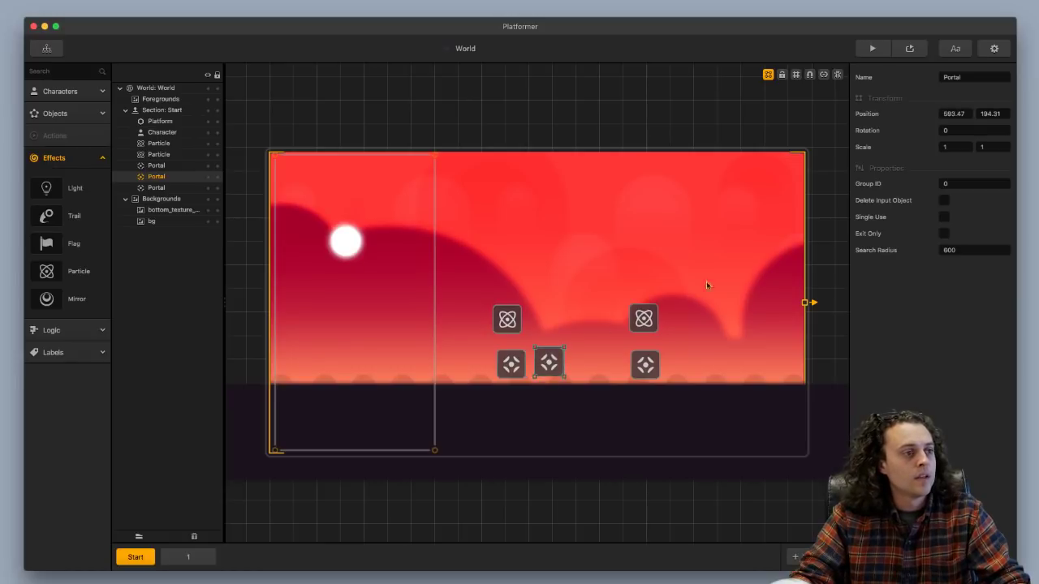
pyautogui.click(836, 455)
pyautogui.write('1')
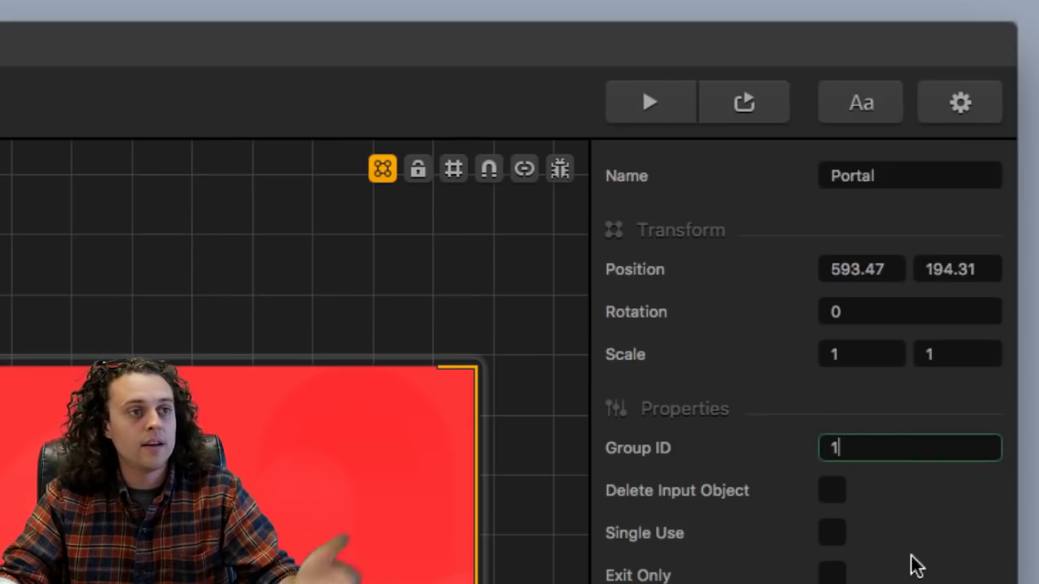
pyautogui.press('Return')
pyautogui.click(831, 573)
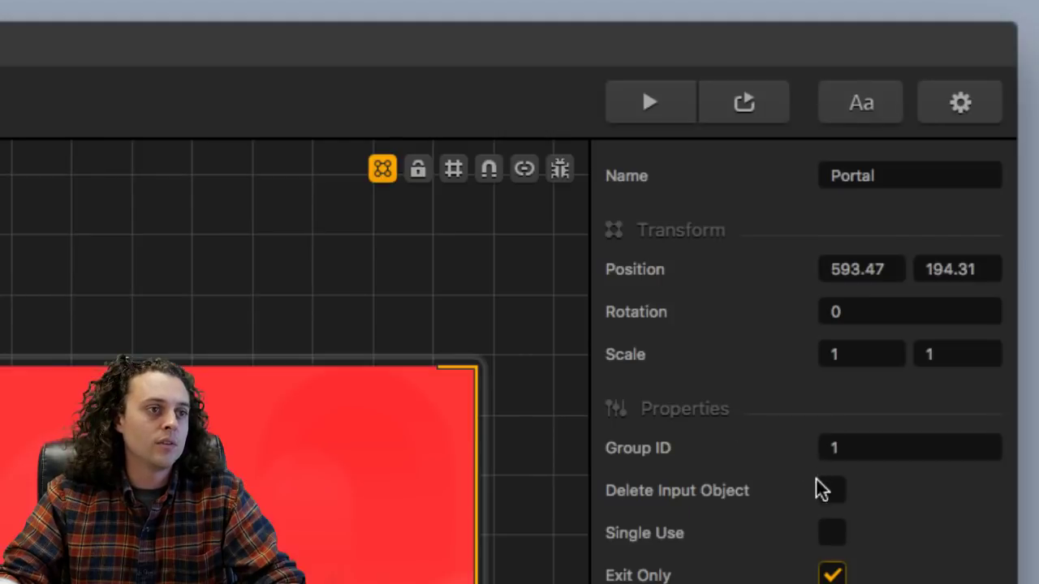
pyautogui.click(876, 30)
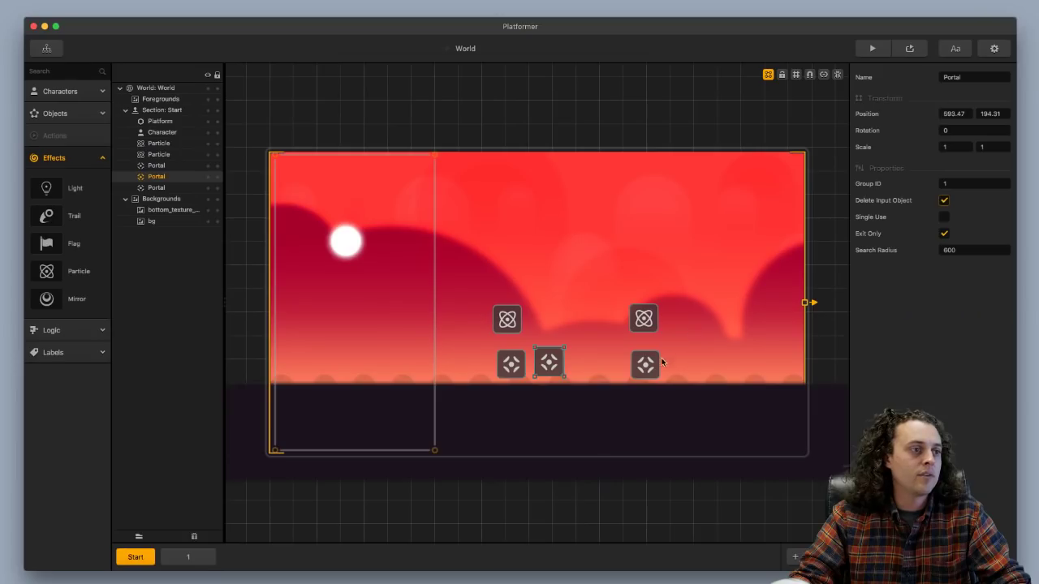
# Turn on Delete Input Object for the portal at about X 512 and Exit Only for the portal at about X 798.
pyautogui.click(276, 363)
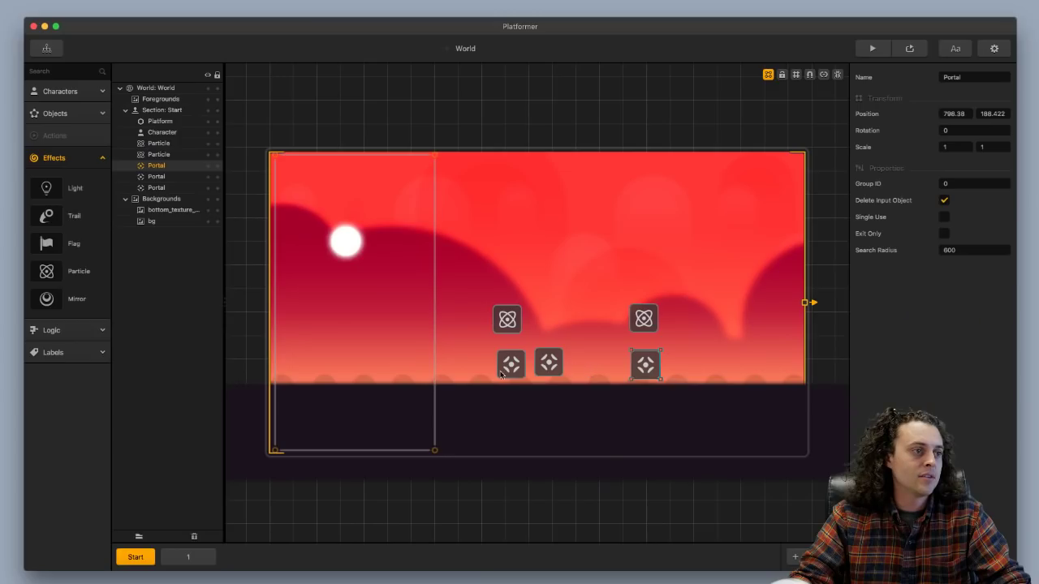
pyautogui.click(502, 371)
pyautogui.click(944, 200)
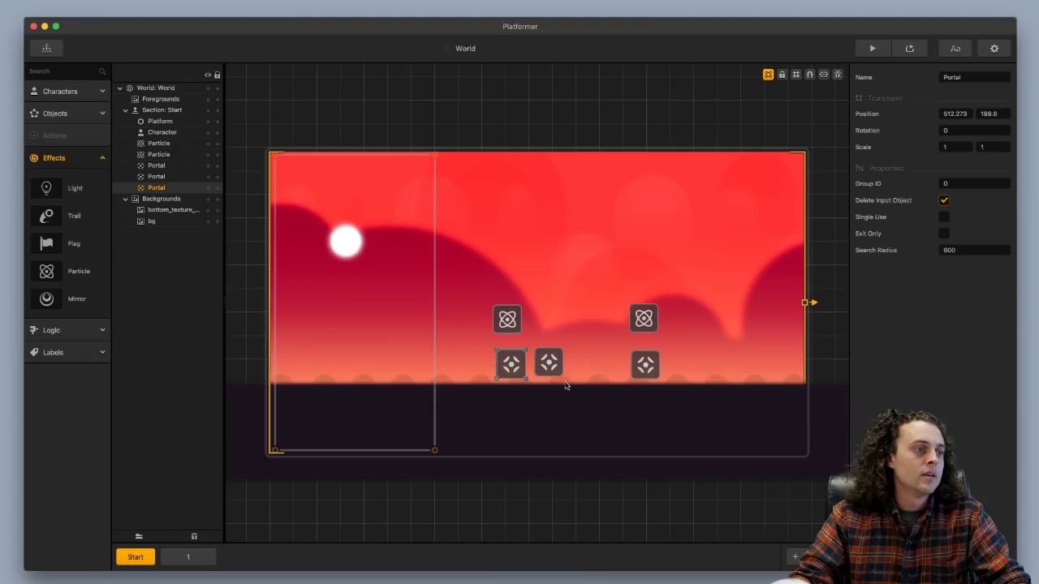
pyautogui.click(551, 370)
pyautogui.click(653, 367)
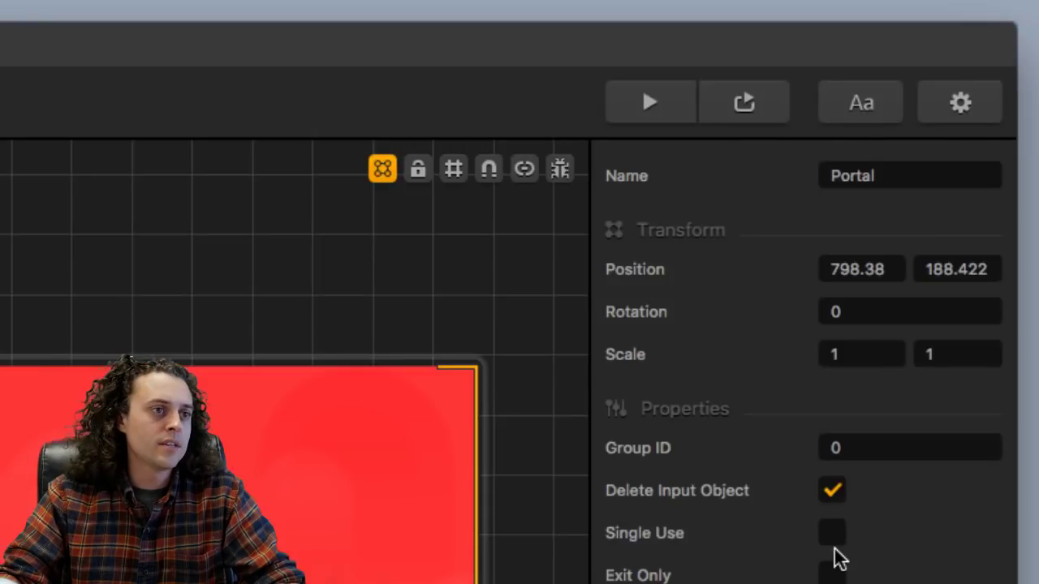
pyautogui.click(943, 233)
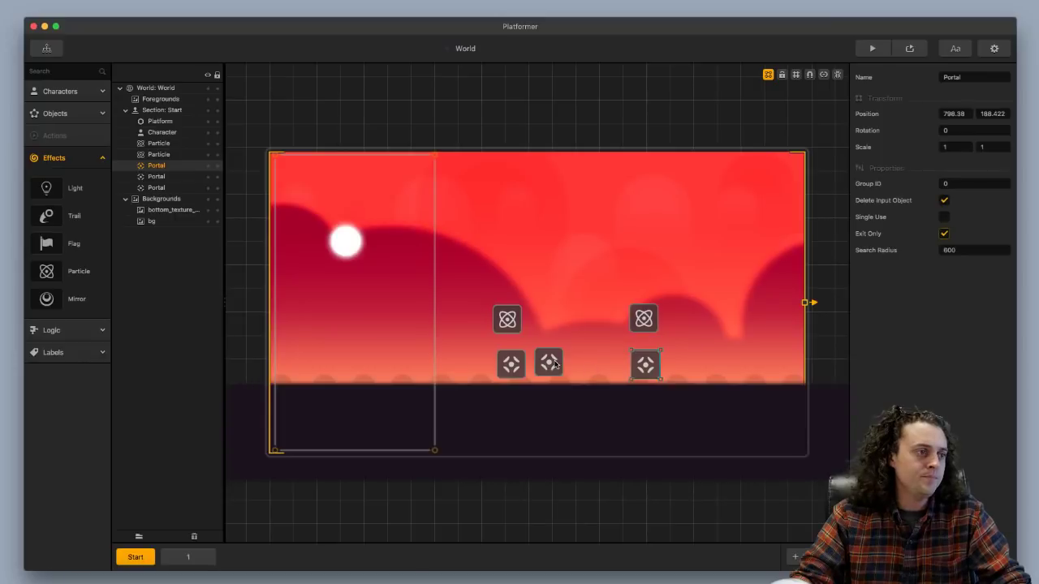
# Move the Group ID 1 portal onto the left portal, to about X 516, Y 190.
pyautogui.click(89, 360)
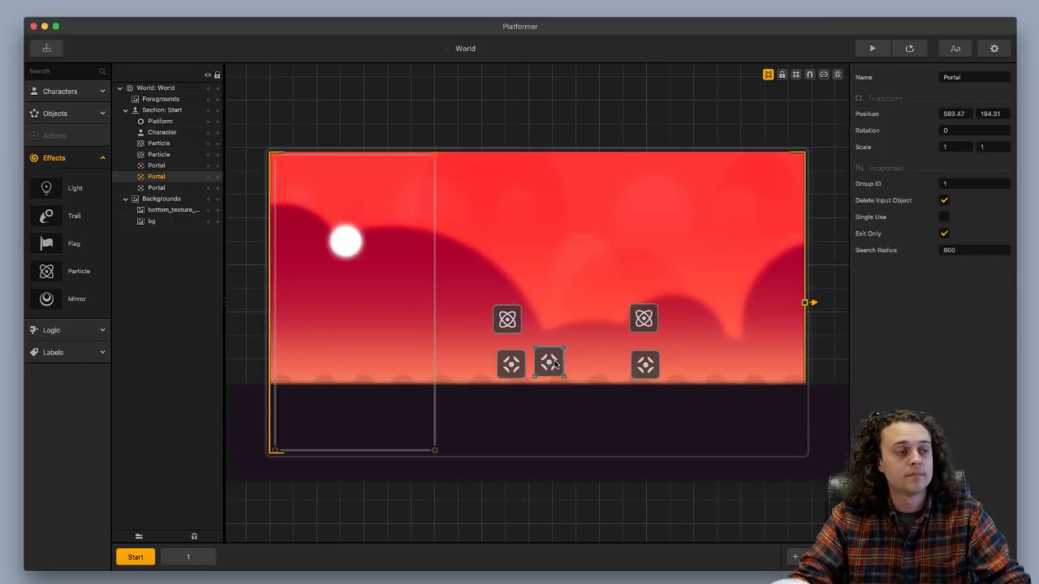
pyautogui.moveTo(555, 365); pyautogui.dragTo(516, 367)
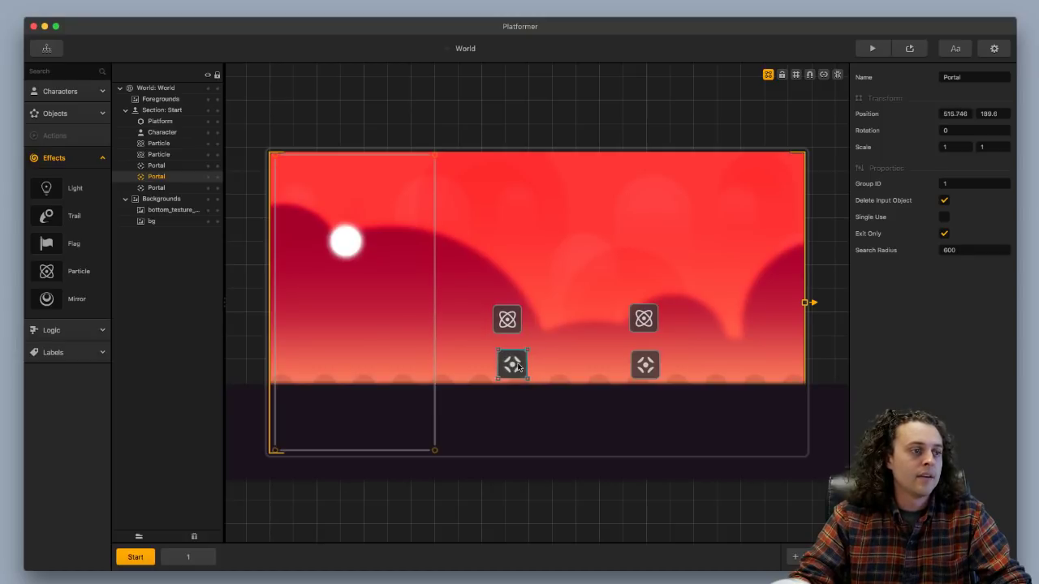
# Duplicate the right portal, place the copy at about X 796, Y 187, and set it to Group ID 1 with Exit Only off.
pyautogui.click(647, 367)
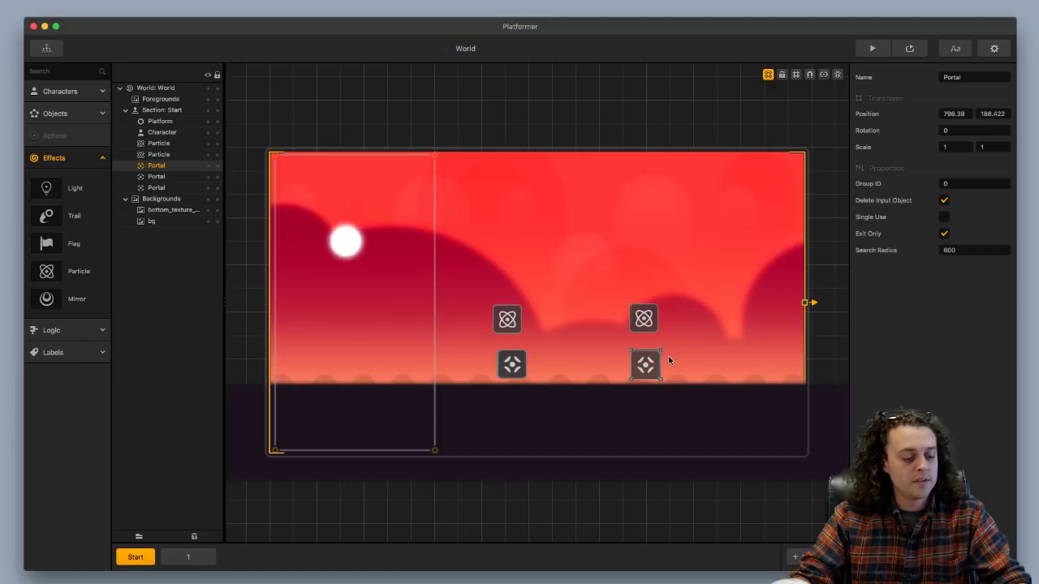
pyautogui.press('super+d')
pyautogui.moveTo(673, 364); pyautogui.dragTo(645, 369)
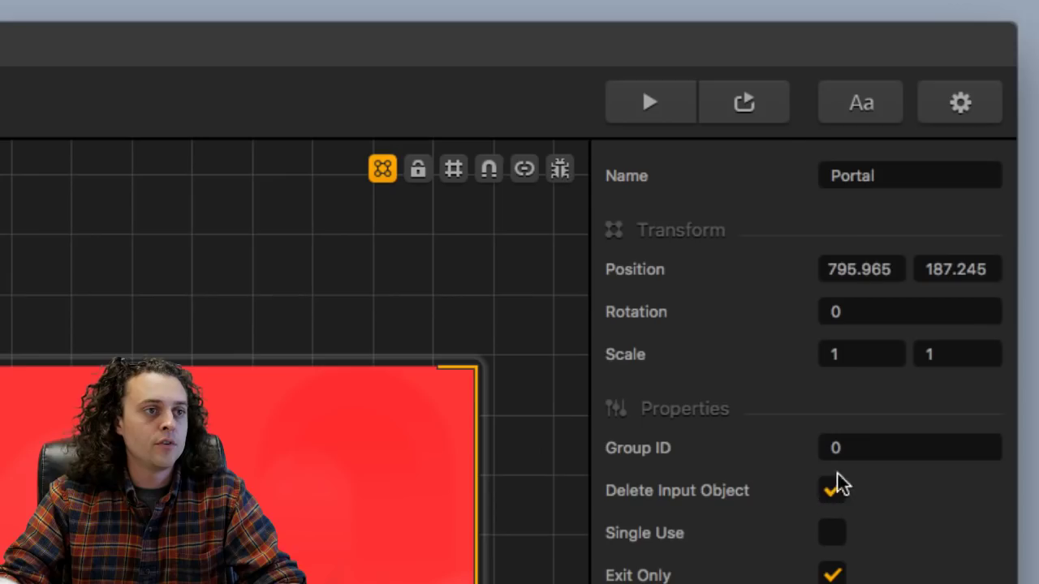
pyautogui.click(951, 184)
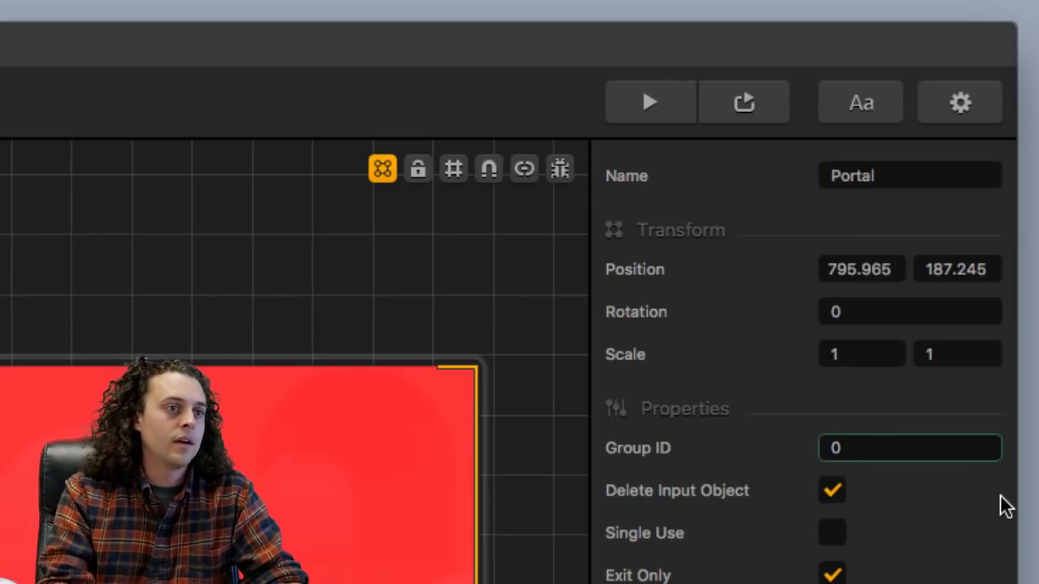
pyautogui.press('BackSpace')
pyautogui.write('1')
pyautogui.press('Return')
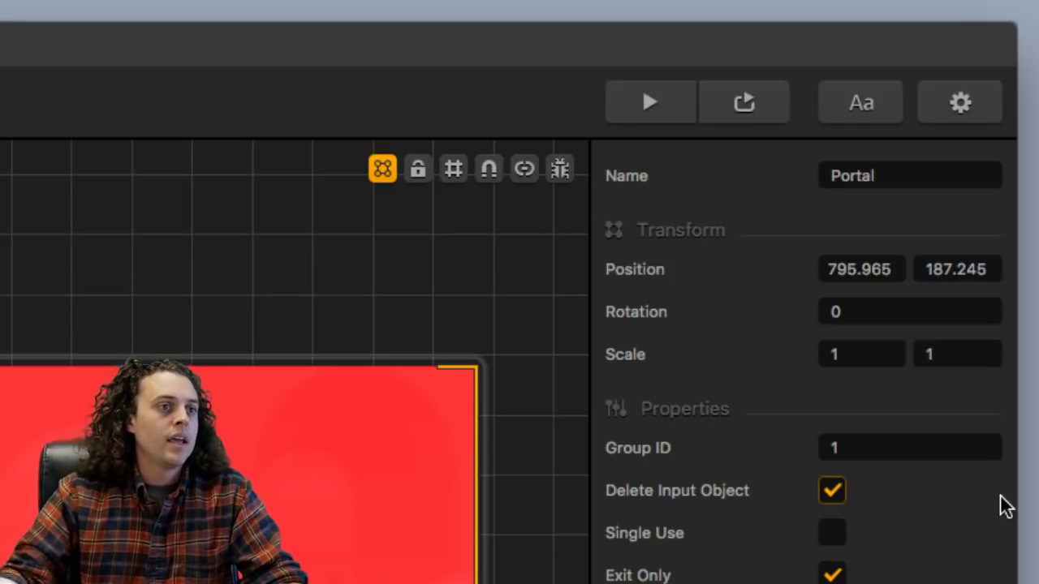
pyautogui.click(831, 575)
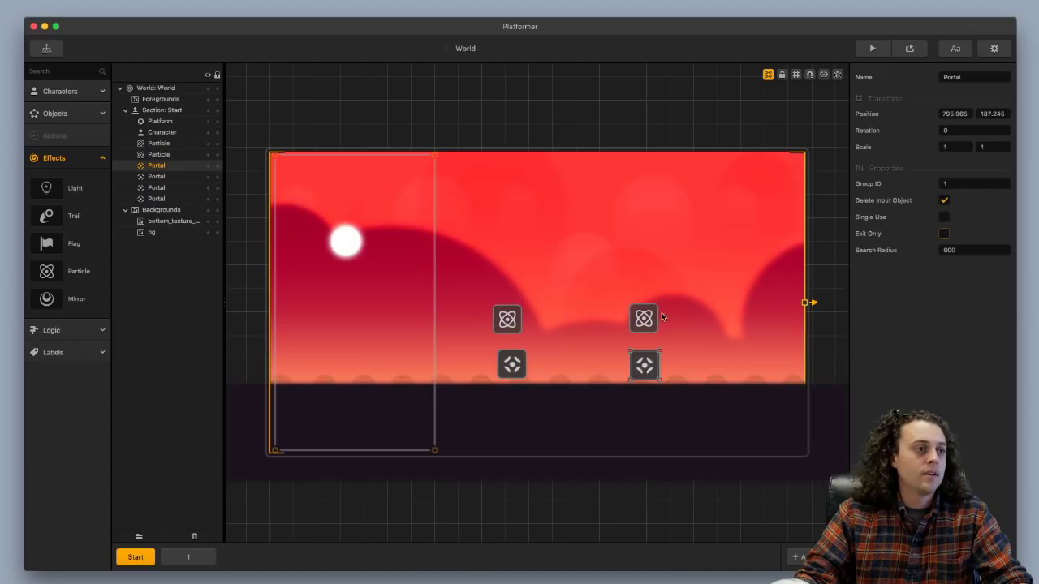
# Move the two particle effects down onto their portals, the left one to about X 513, Y 192.
pyautogui.moveTo(644, 319); pyautogui.dragTo(644, 365)
pyautogui.moveTo(519, 319); pyautogui.dragTo(522, 366)
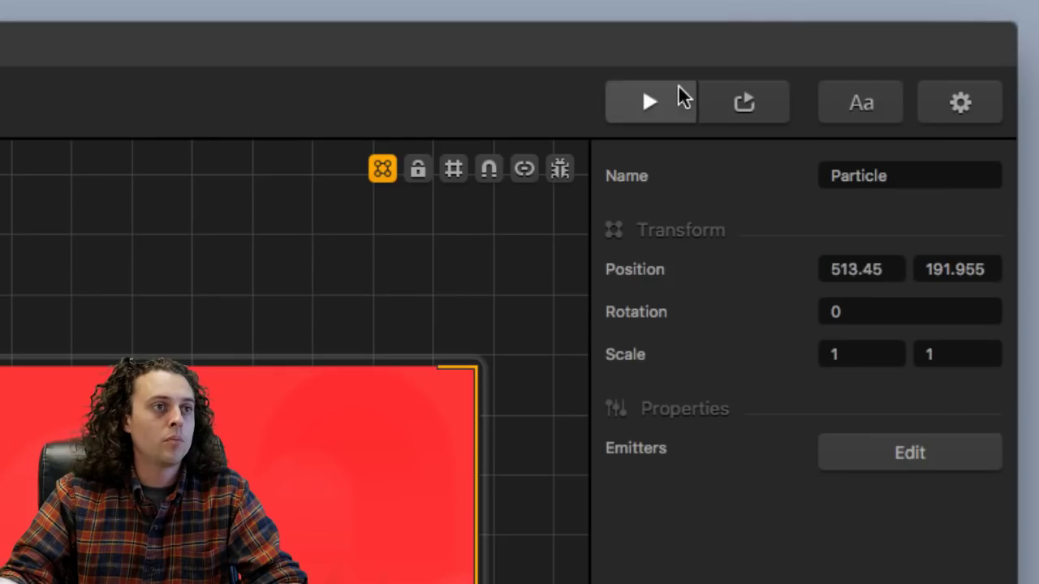
# Playtest the stacked two-way portals in the preview and close it.
pyautogui.click(882, 47)
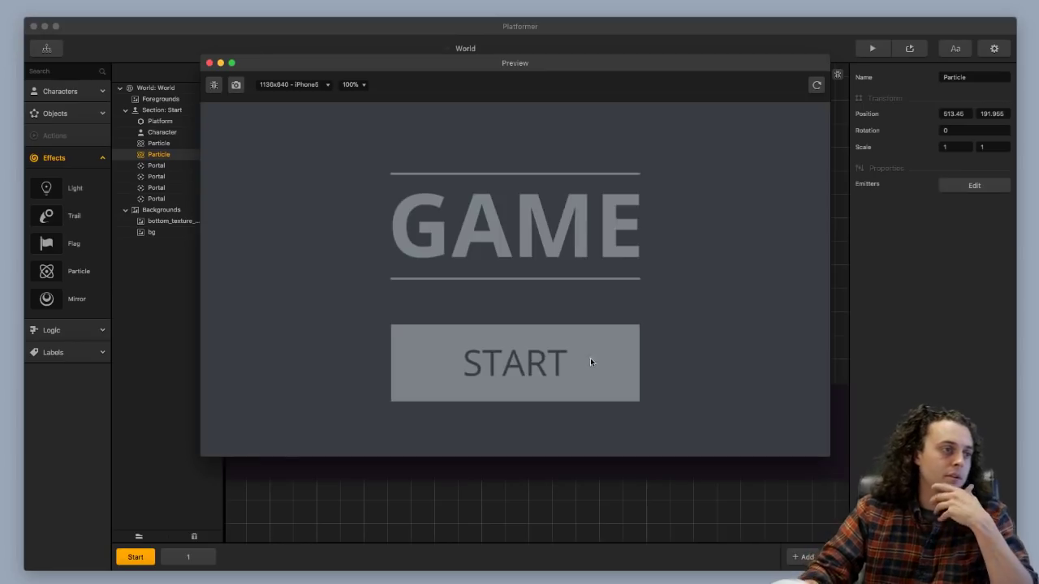
pyautogui.click(590, 362)
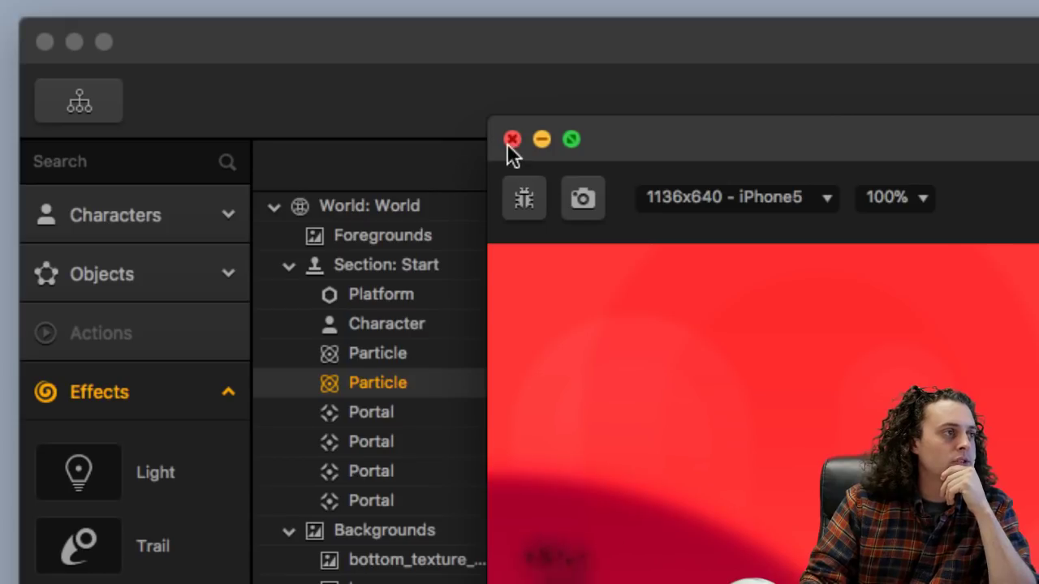
pyautogui.click(209, 63)
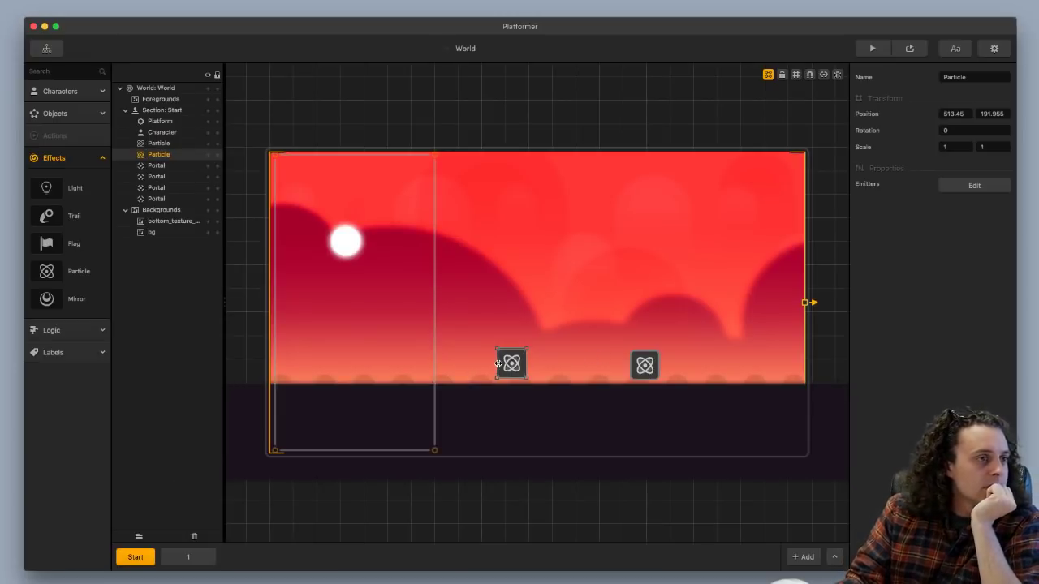
# Move the left particle effect and the Group ID 1 exit portal off the left entry portal, the exit portal to about X 578, Y 274.
pyautogui.moveTo(513, 368); pyautogui.dragTo(540, 333)
pyautogui.click(523, 321)
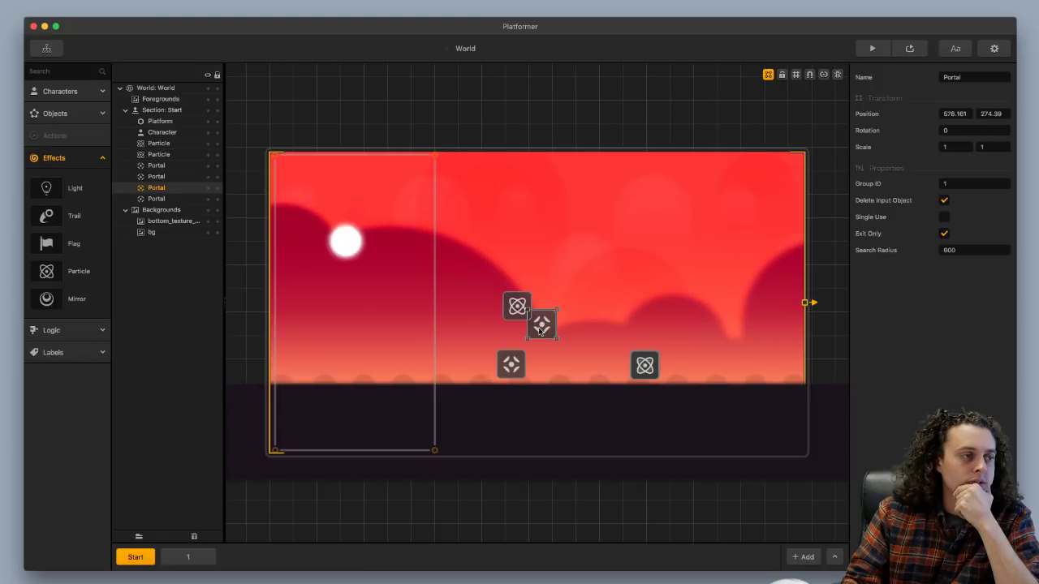
# Narrow the portals to about 0.3 horizontal scale in side-by-side pairs, with a particle effect placed over each pair.
pyautogui.click(515, 366)
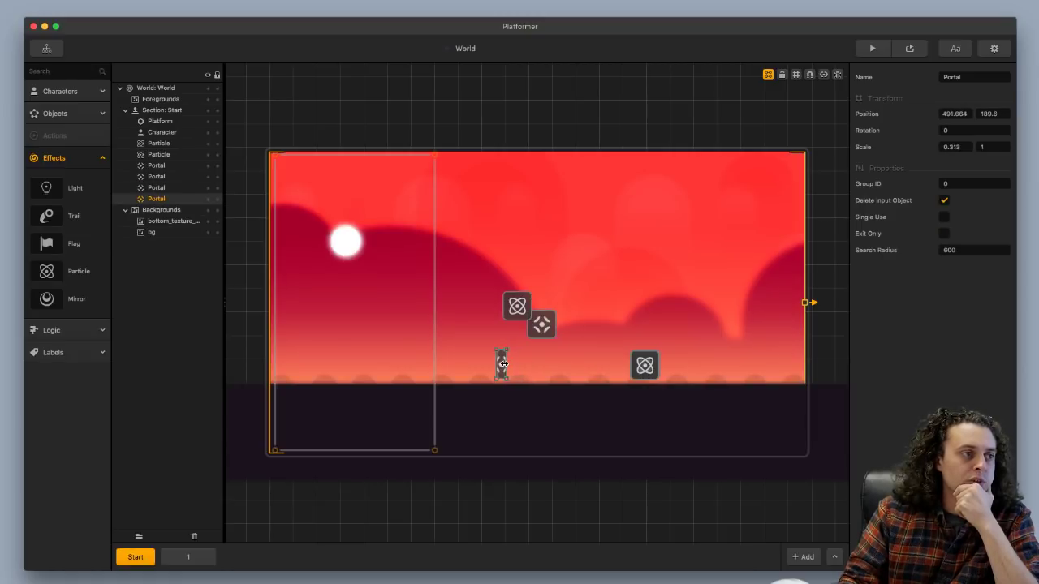
pyautogui.moveTo(531, 333); pyautogui.dragTo(516, 366)
pyautogui.moveTo(636, 369)
pyautogui.mouseDown()
pyautogui.moveTo(638, 297)
pyautogui.moveTo(636, 365)
pyautogui.moveTo(618, 365)
pyautogui.moveTo(637, 367)
pyautogui.mouseUp()
pyautogui.click(649, 366)
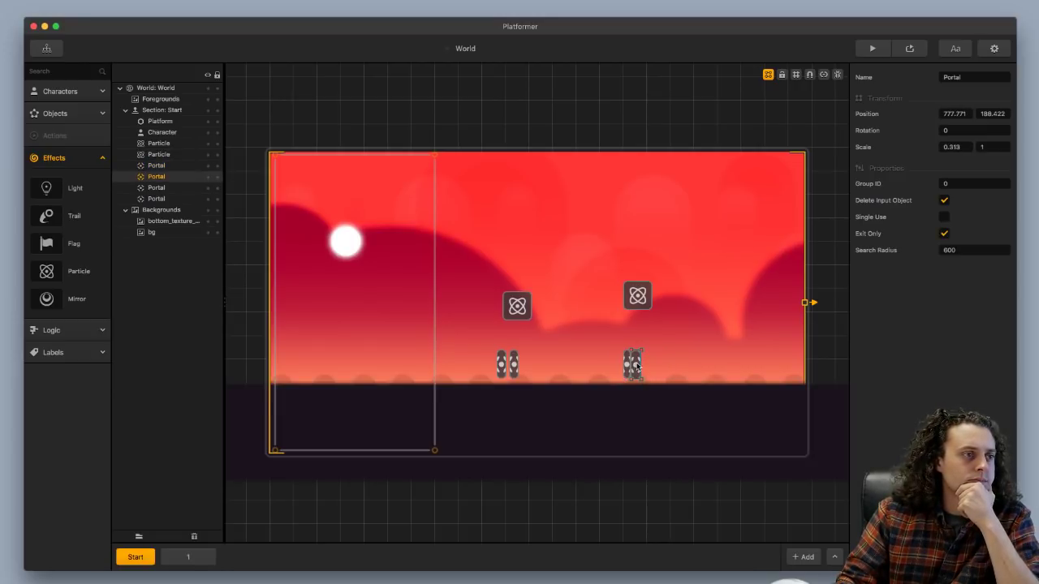
pyautogui.moveTo(634, 296); pyautogui.dragTo(629, 363)
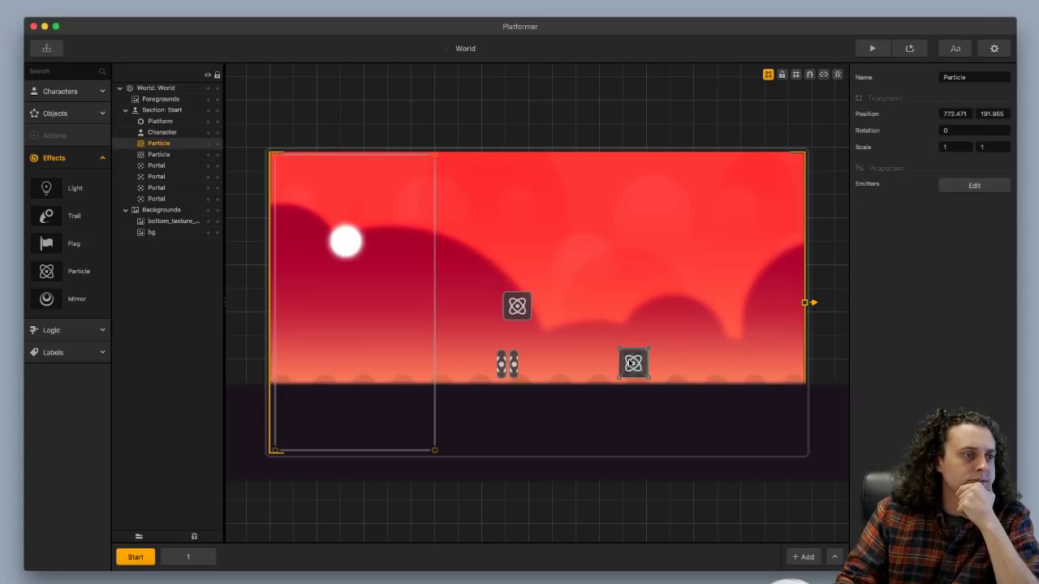
pyautogui.moveTo(512, 308); pyautogui.dragTo(502, 365)
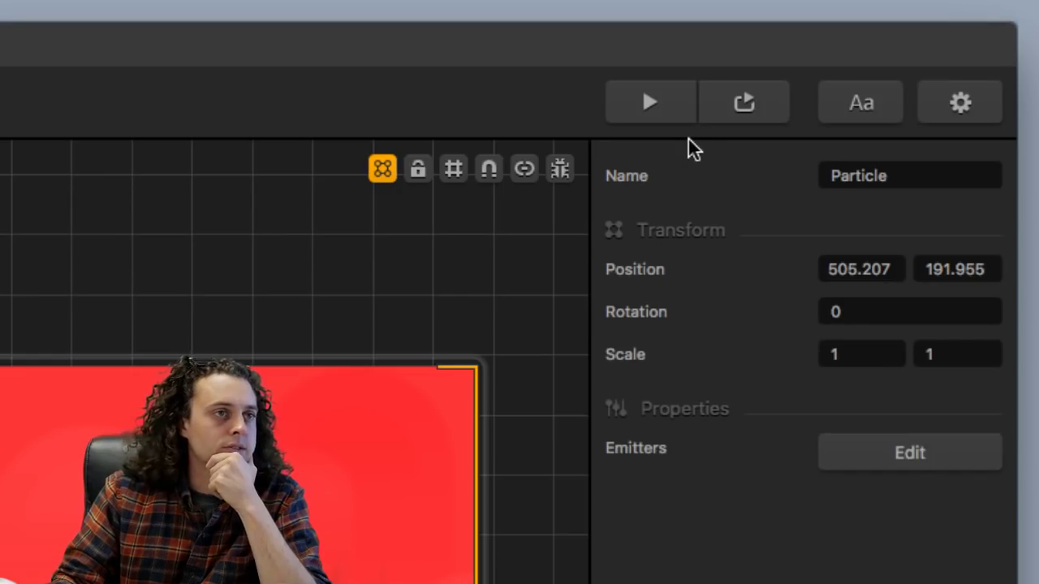
# Playtest the narrowed portal pairs in the preview by moving the character both ways, and close it.
pyautogui.click(667, 111)
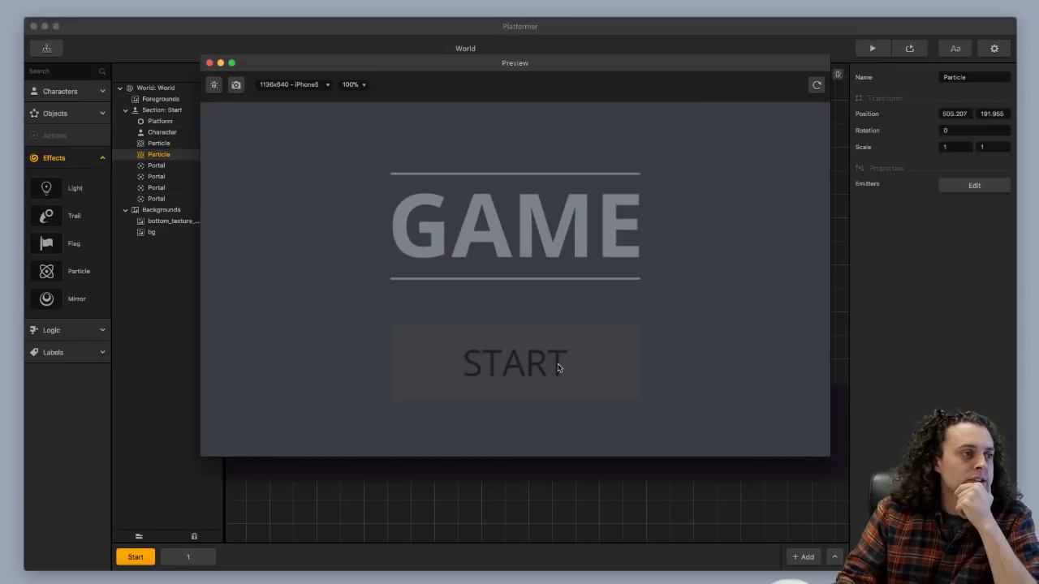
pyautogui.click(558, 381)
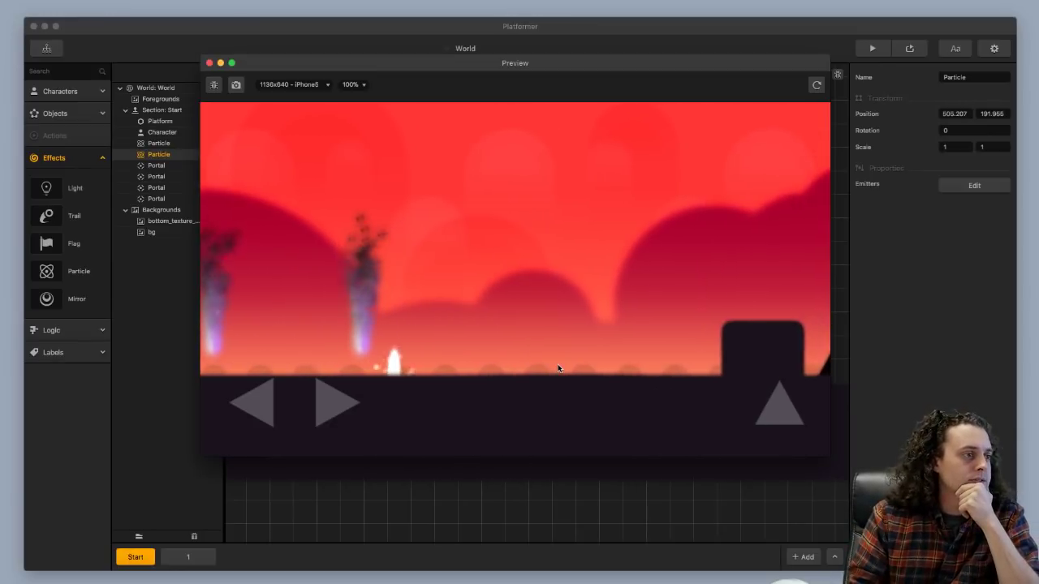
pyautogui.press('Left')
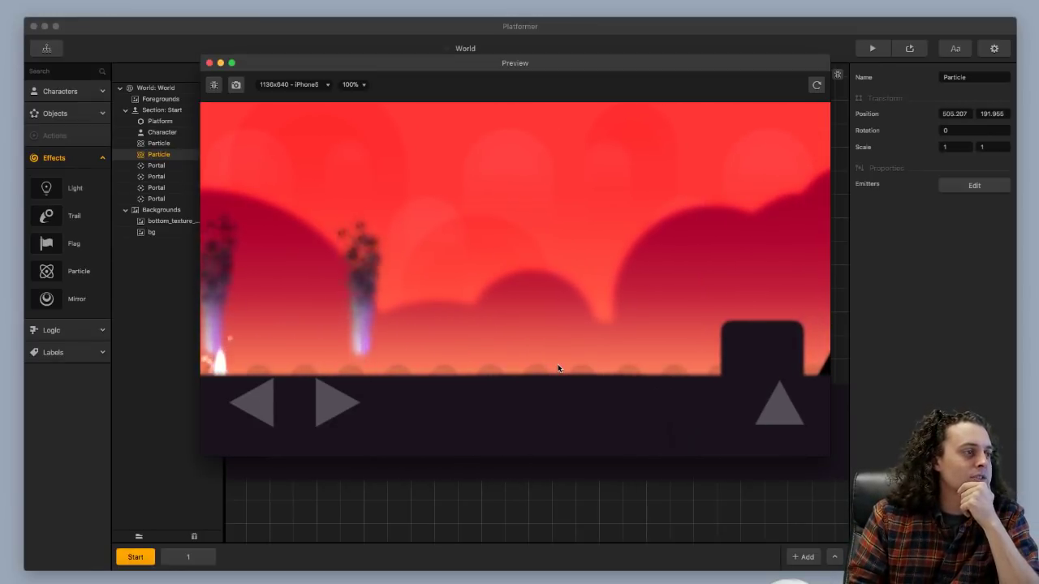
pyautogui.press('Right')
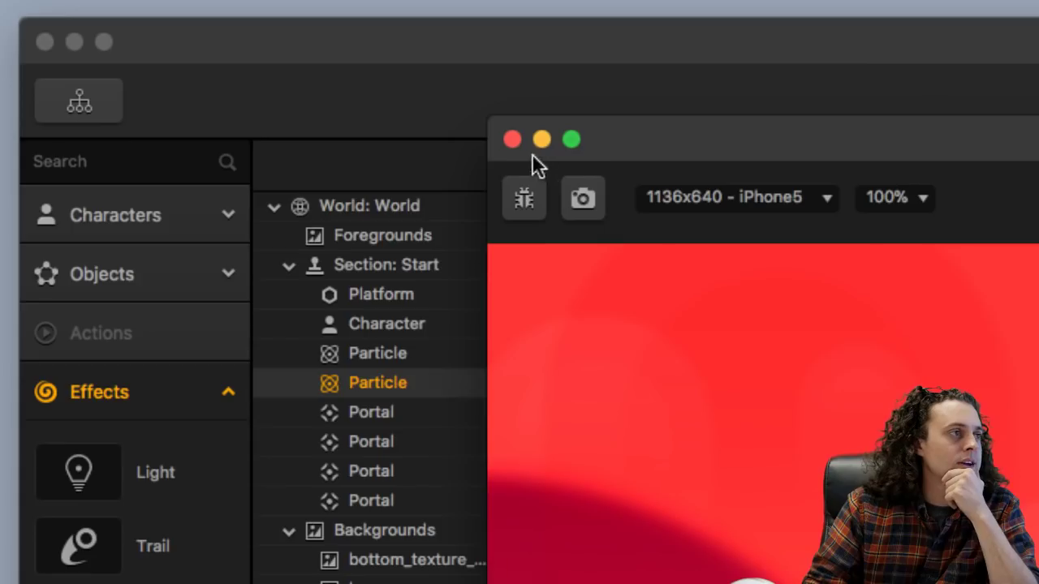
pyautogui.click(509, 142)
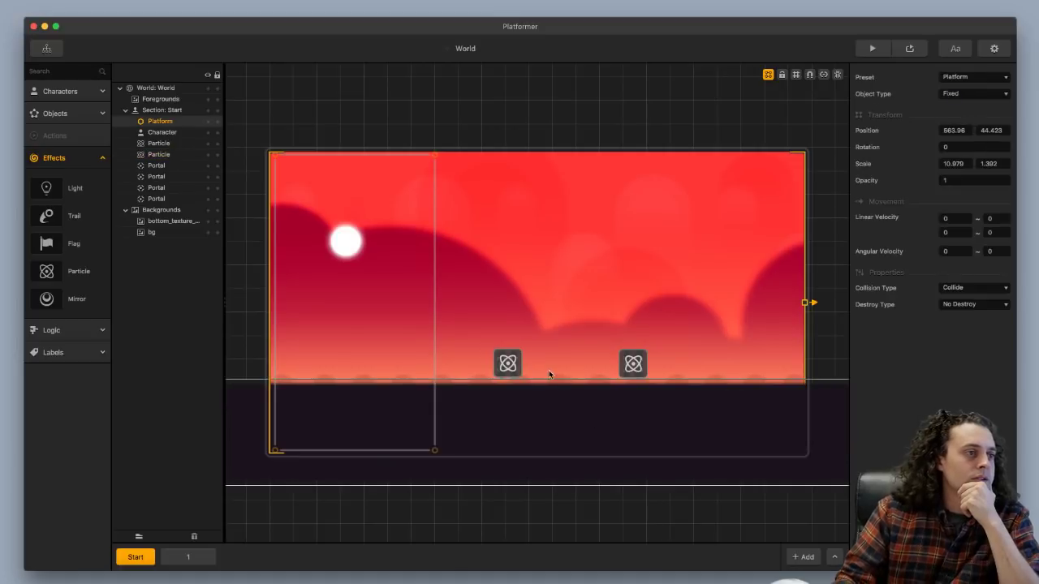
# Undo the narrowing and pairing of the portals and the particle placement over them.
pyautogui.click(507, 363)
pyautogui.click(507, 362)
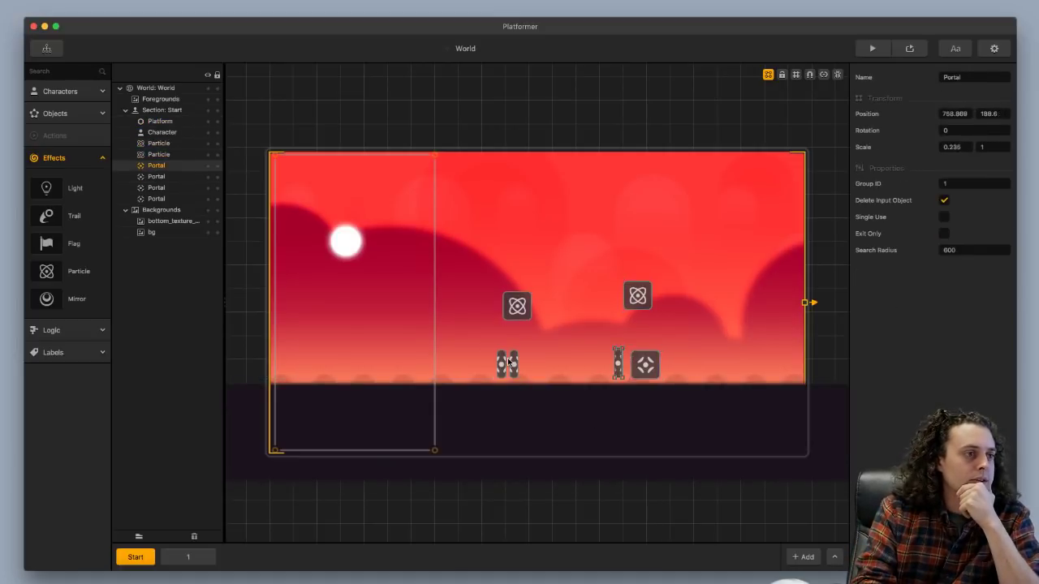
pyautogui.click(507, 361)
pyautogui.click(507, 359)
pyautogui.moveTo(507, 359); pyautogui.dragTo(525, 319)
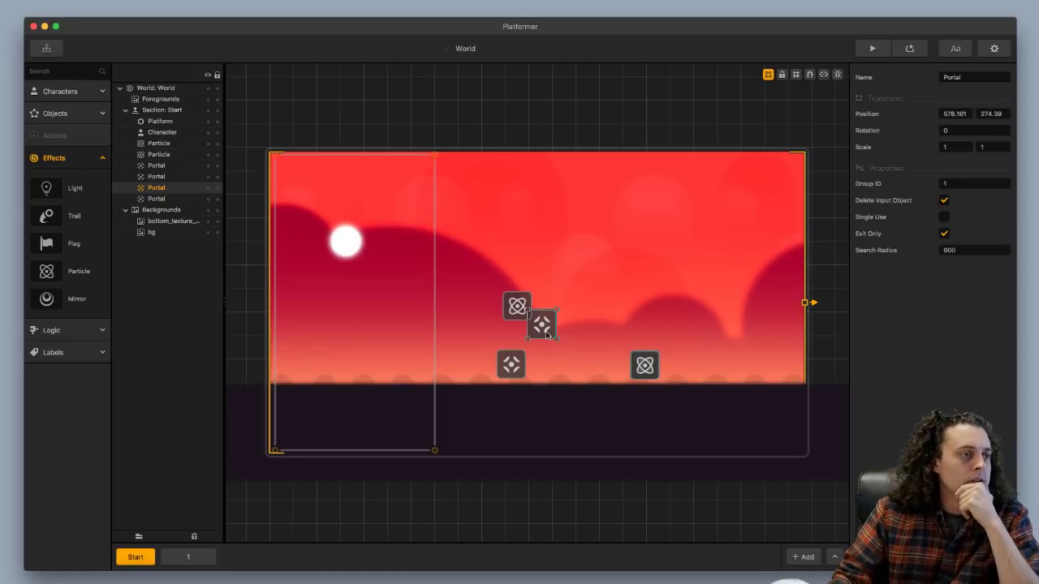
# Move the full-size Group ID 1 exit portal beside the left entry portal, to about X 586, Y 208.
pyautogui.moveTo(548, 334); pyautogui.dragTo(550, 367)
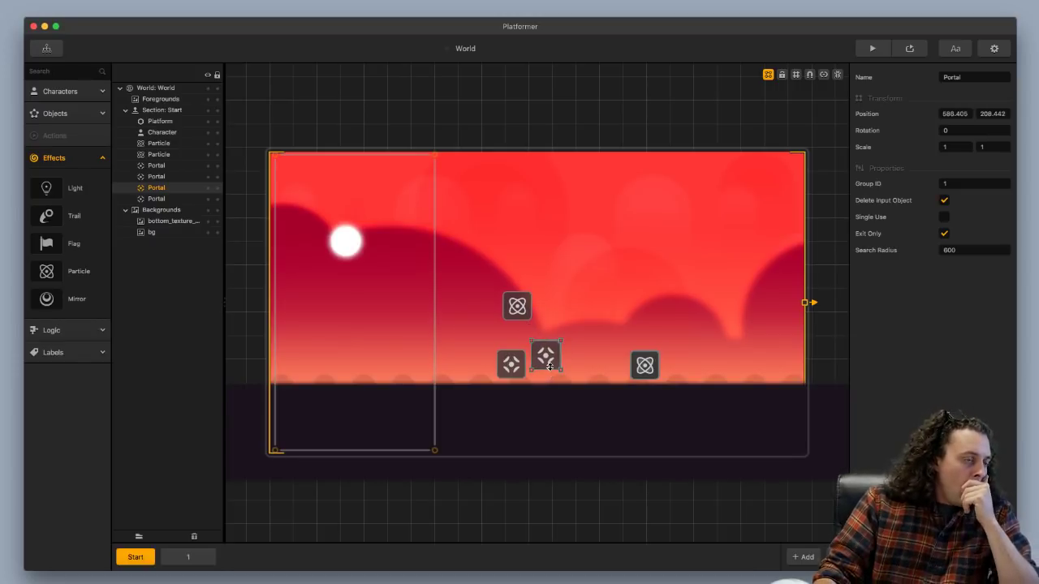
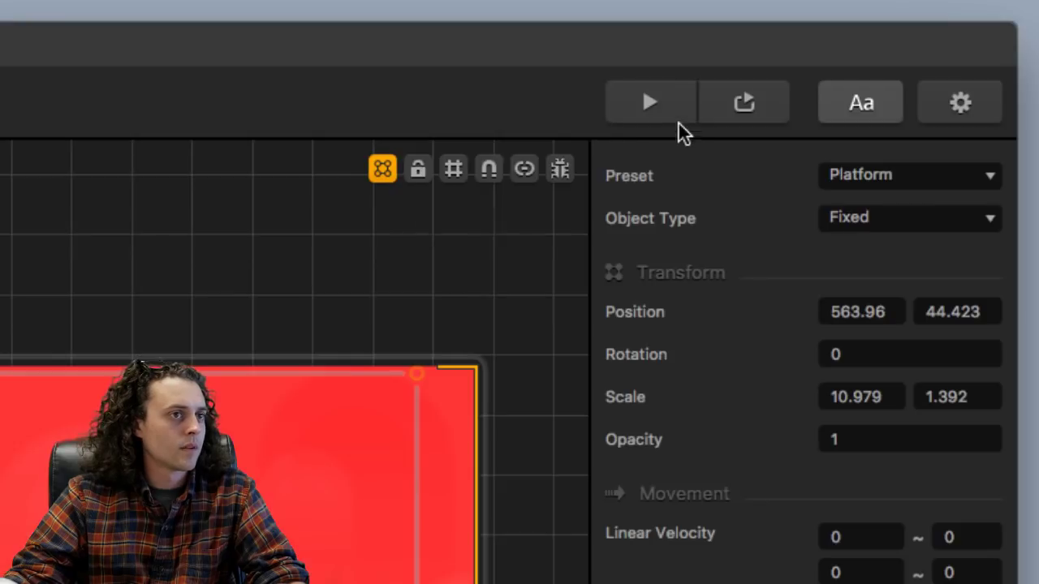
# Playtest the full-size portal pairs in the preview, moving the character through them in both directions, and close it.
pyautogui.click(675, 117)
pyautogui.click(512, 394)
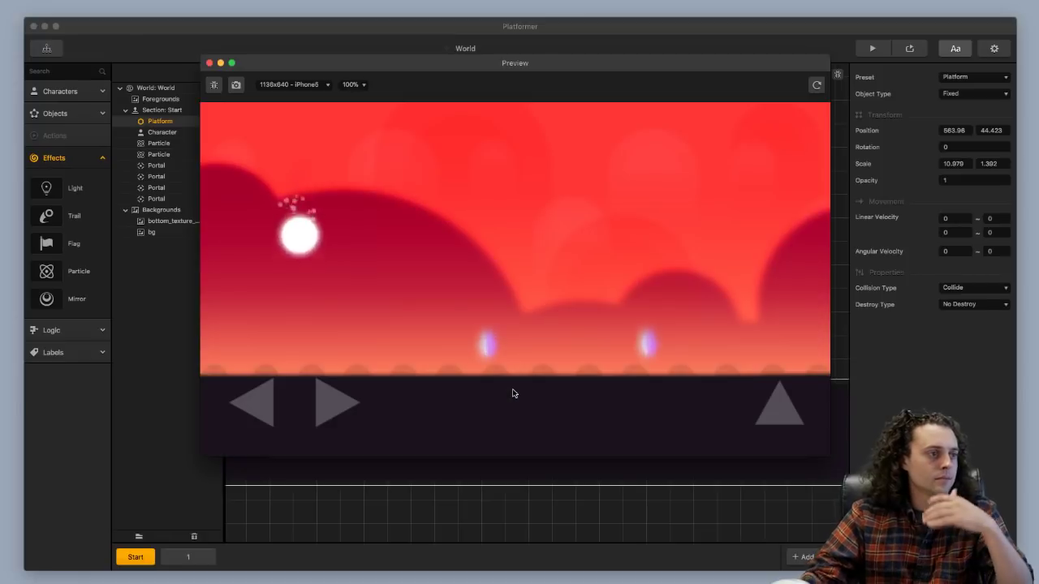
pyautogui.press('Right')
pyautogui.press('Left')
pyautogui.press('Right')
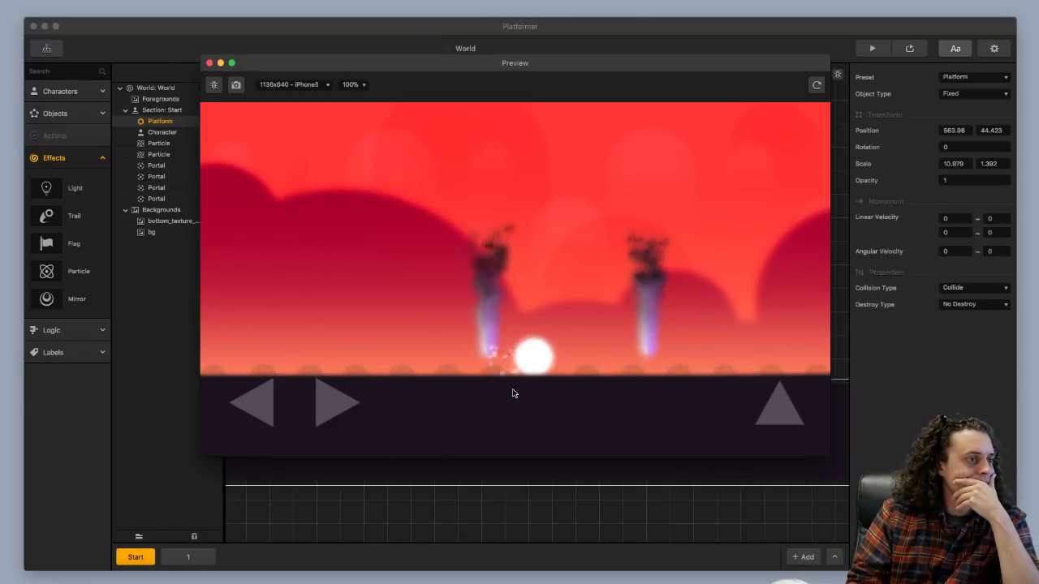
pyautogui.press('Left')
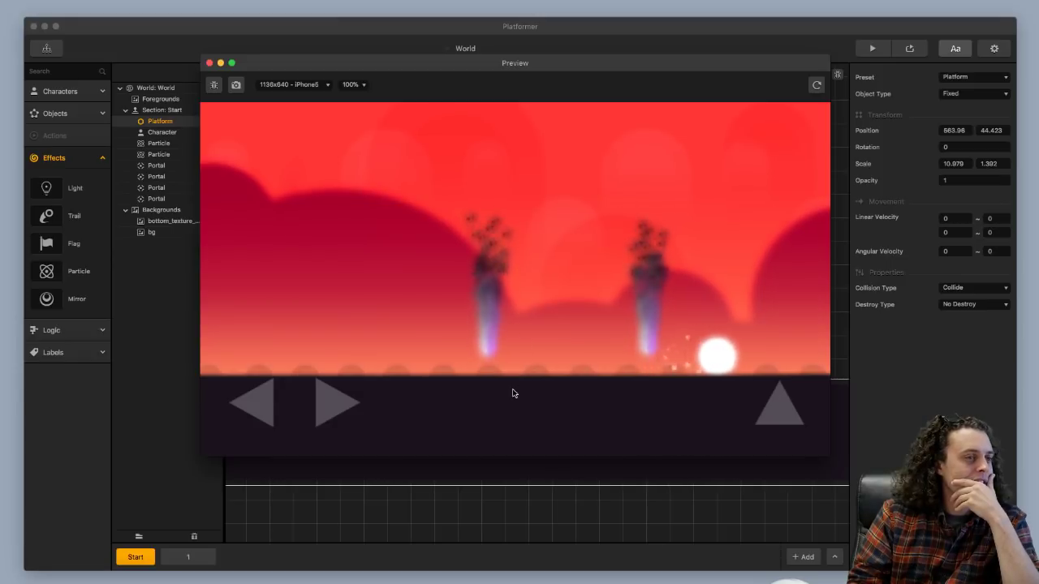
pyautogui.press('Left')
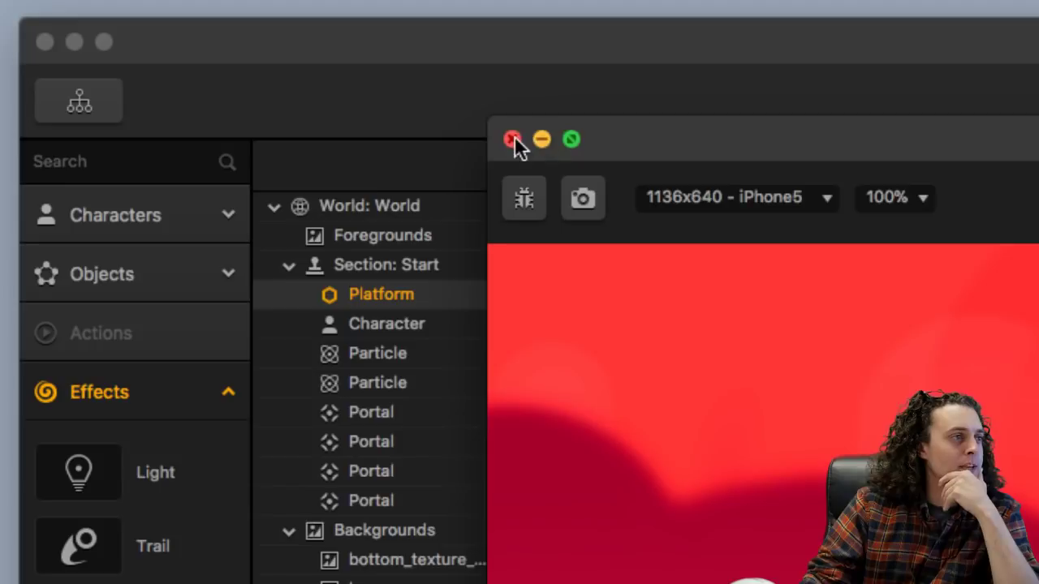
pyautogui.click(209, 62)
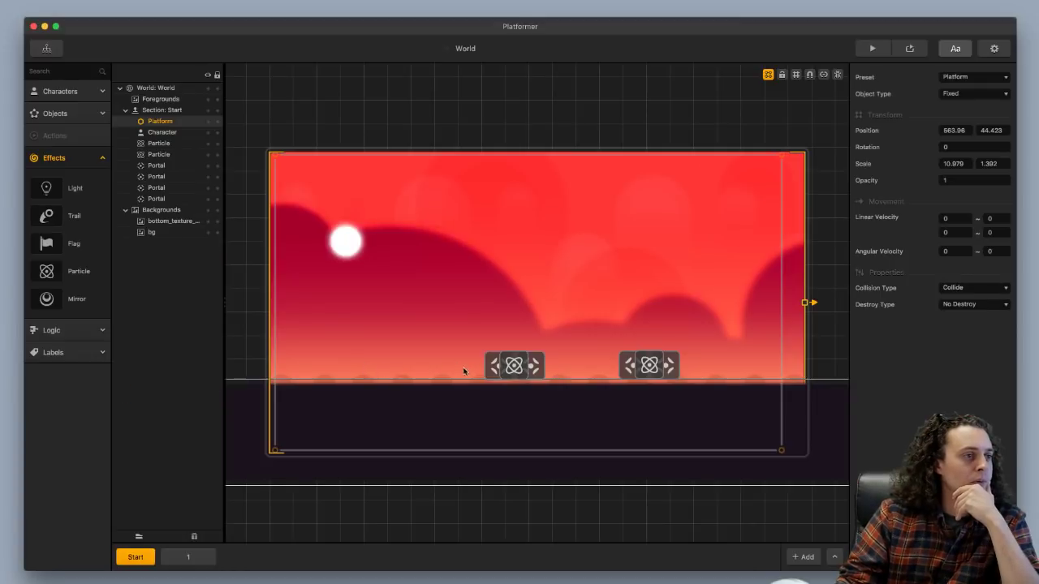
# Move the Group ID 0 entry portal to about X 464, Y 185 and the Group ID 1 entry portal to about X 744, Y 187.
pyautogui.click(481, 370)
pyautogui.moveTo(481, 370); pyautogui.dragTo(481, 369)
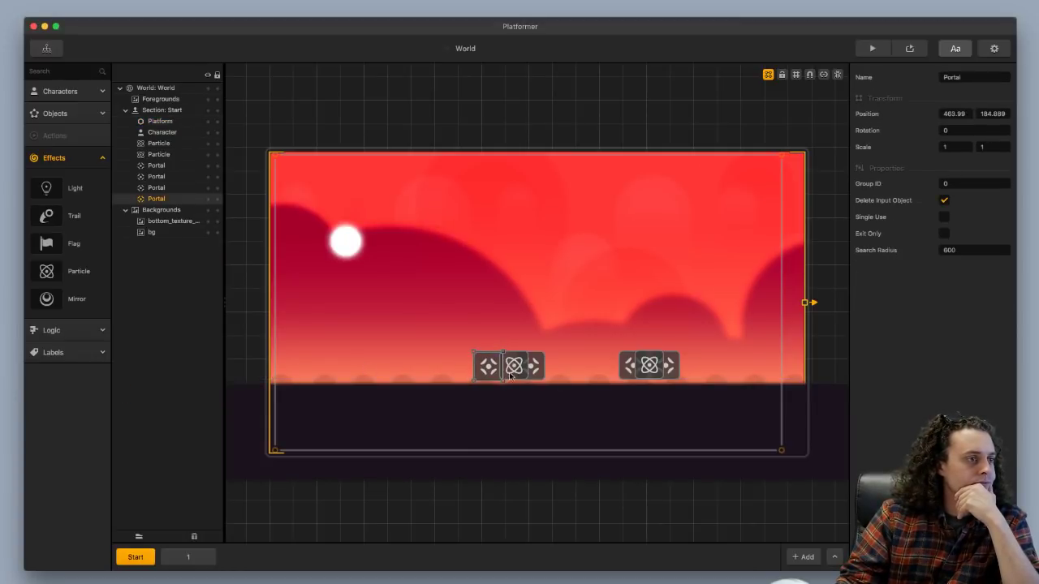
pyautogui.moveTo(621, 371); pyautogui.dragTo(607, 370)
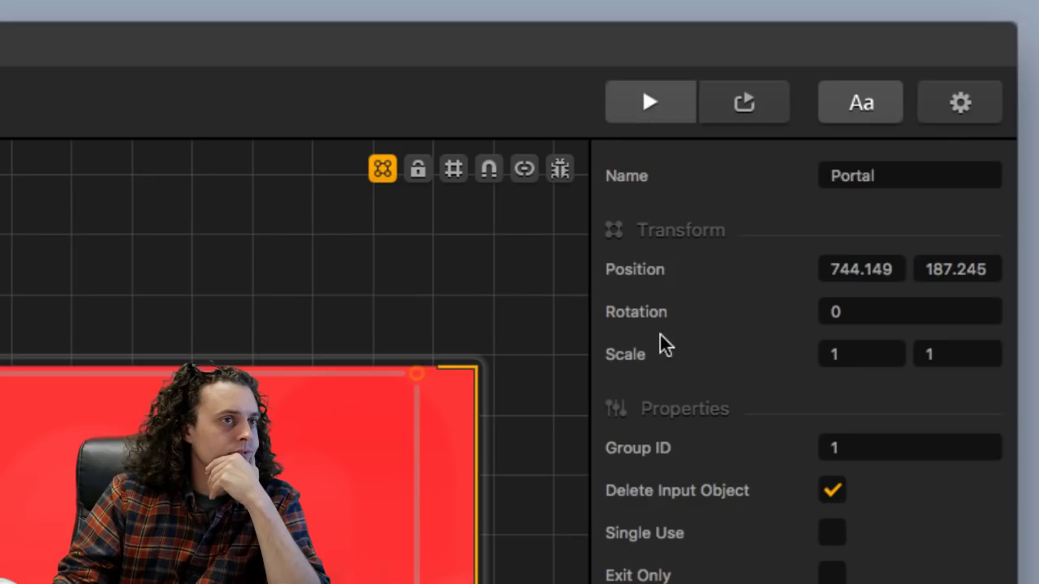
# Playtest the more widely spaced entry portals in the preview with the character moving right, and close it.
pyautogui.click(871, 48)
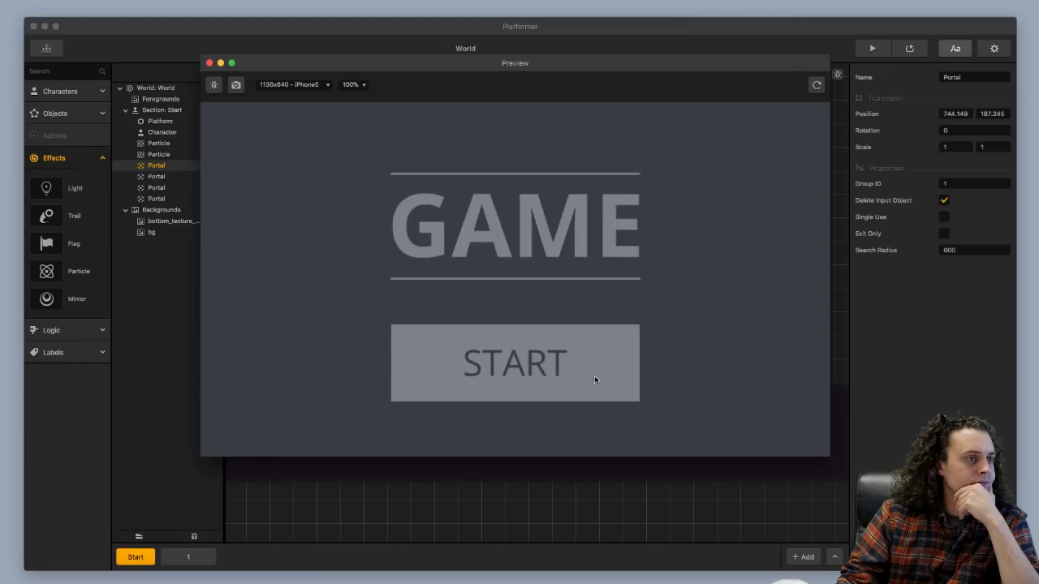
pyautogui.click(594, 375)
pyautogui.press('Right')
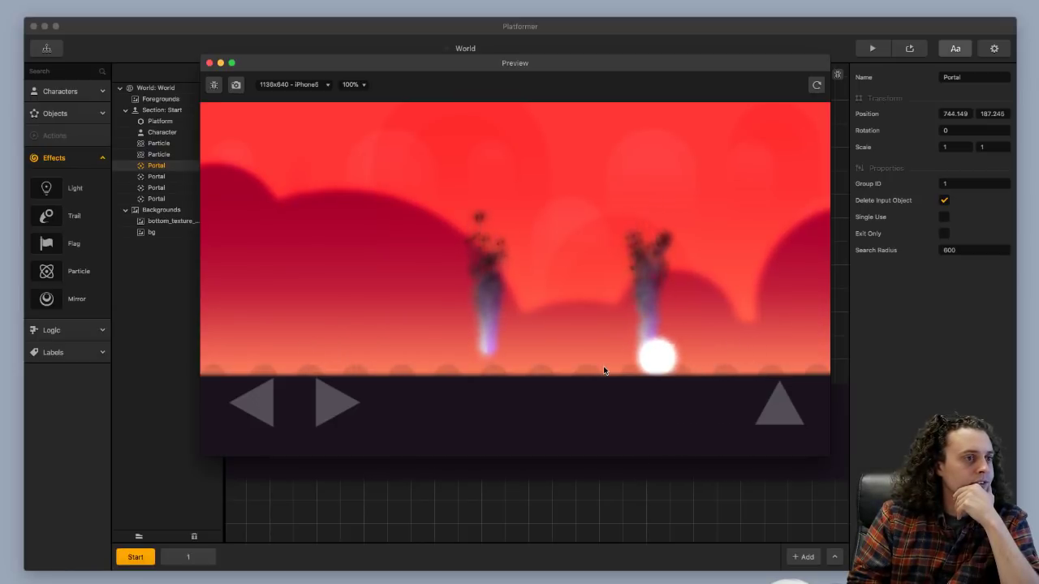
pyautogui.press('Right')
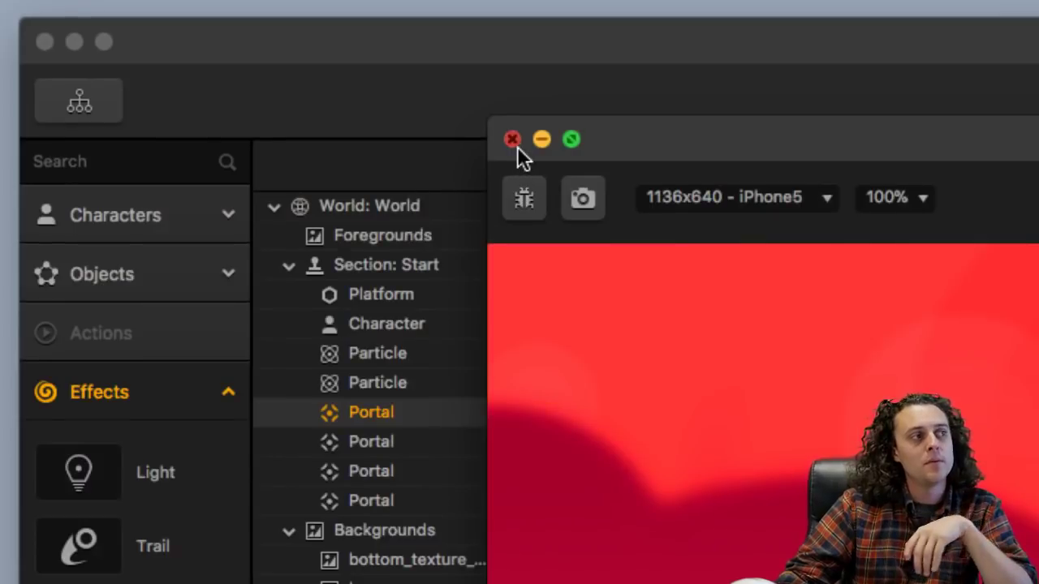
pyautogui.click(210, 62)
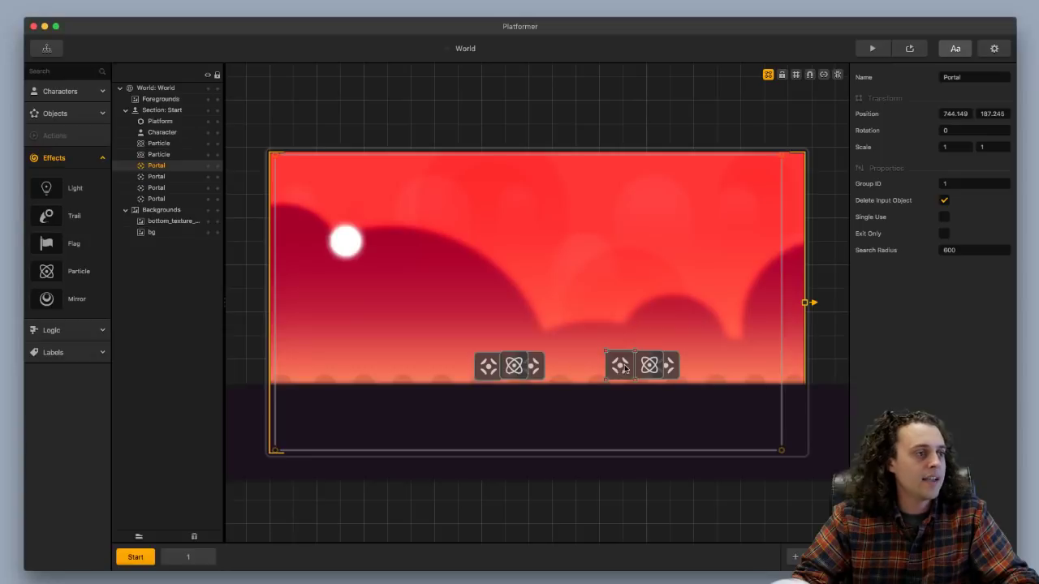
# Swap the two portals of the left pair, placing the Group ID 1 exit portal at about X 487, Y 186.
pyautogui.click(534, 367)
pyautogui.moveTo(534, 367)
pyautogui.mouseDown()
pyautogui.moveTo(447, 367)
pyautogui.moveTo(536, 369)
pyautogui.mouseUp()
pyautogui.click(488, 367)
pyautogui.moveTo(465, 371); pyautogui.dragTo(506, 371)
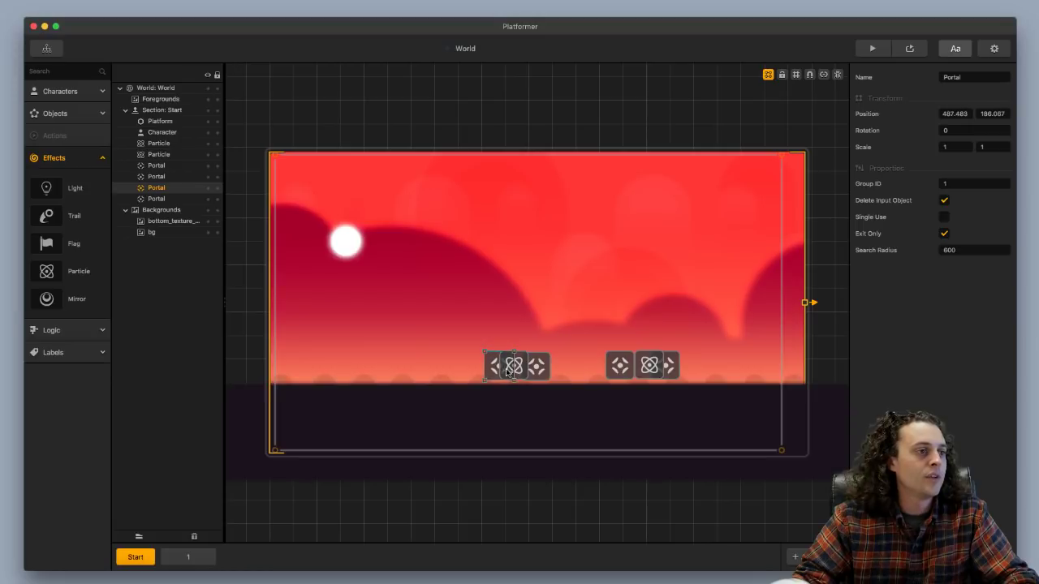
# Select the Group ID 0 exit portal and playtest the swapped portals in the preview, moving the character back and forth through both pairs.
pyautogui.click(672, 374)
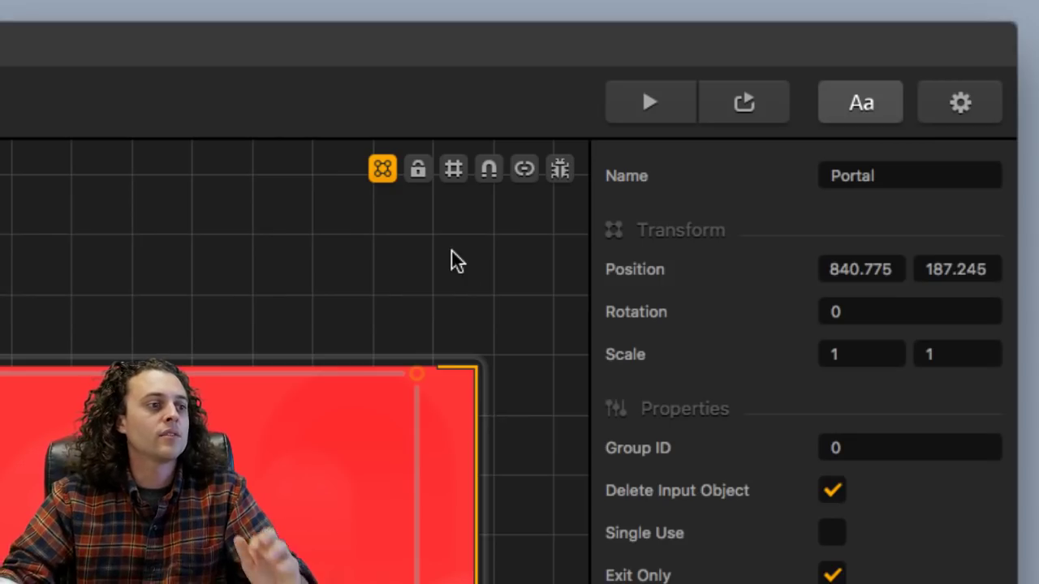
pyautogui.click(642, 89)
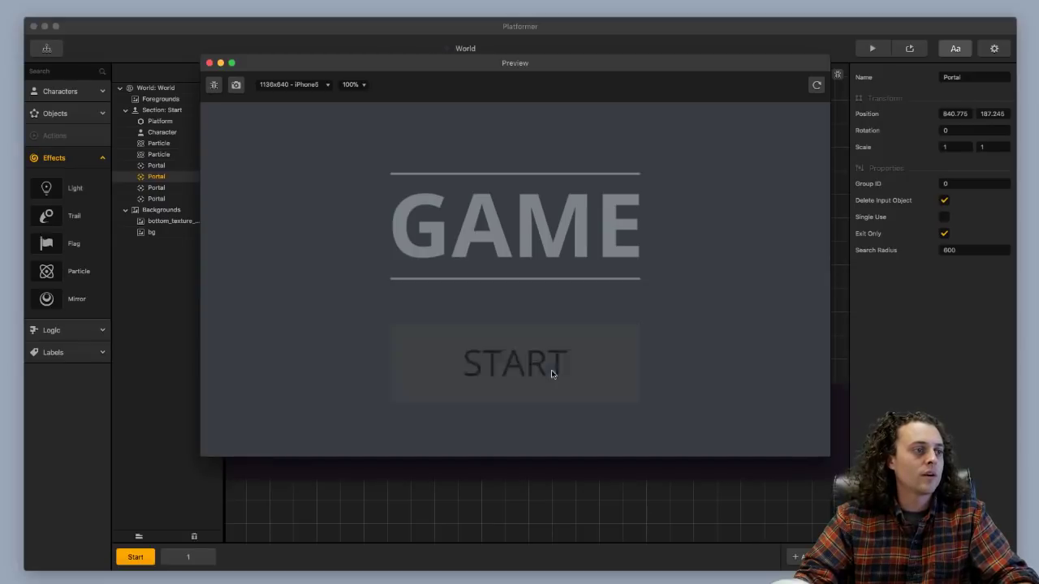
pyautogui.click(551, 370)
pyautogui.press('Right')
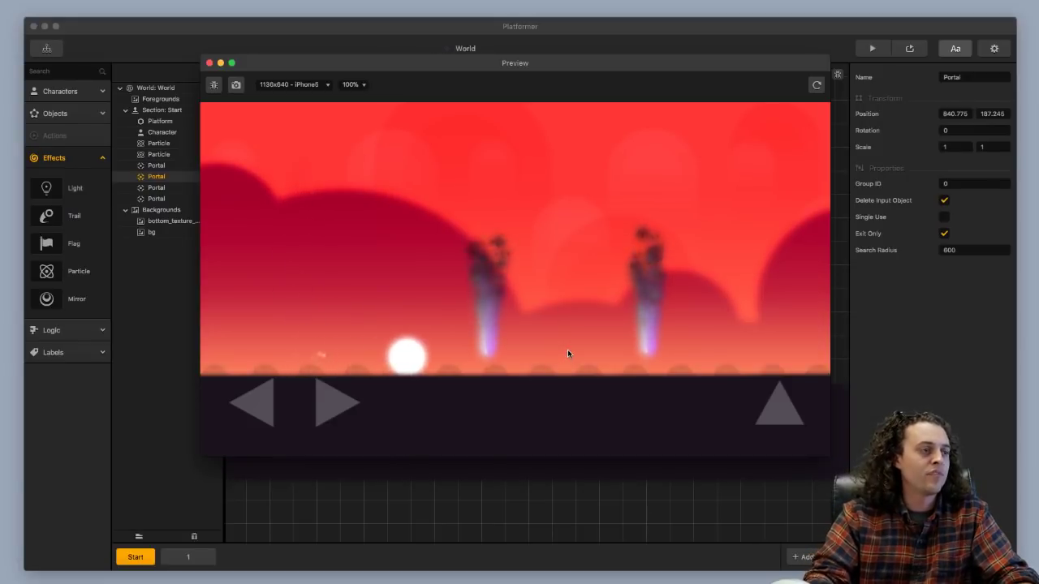
pyautogui.press('Left')
pyautogui.press('Right')
pyautogui.press('Left')
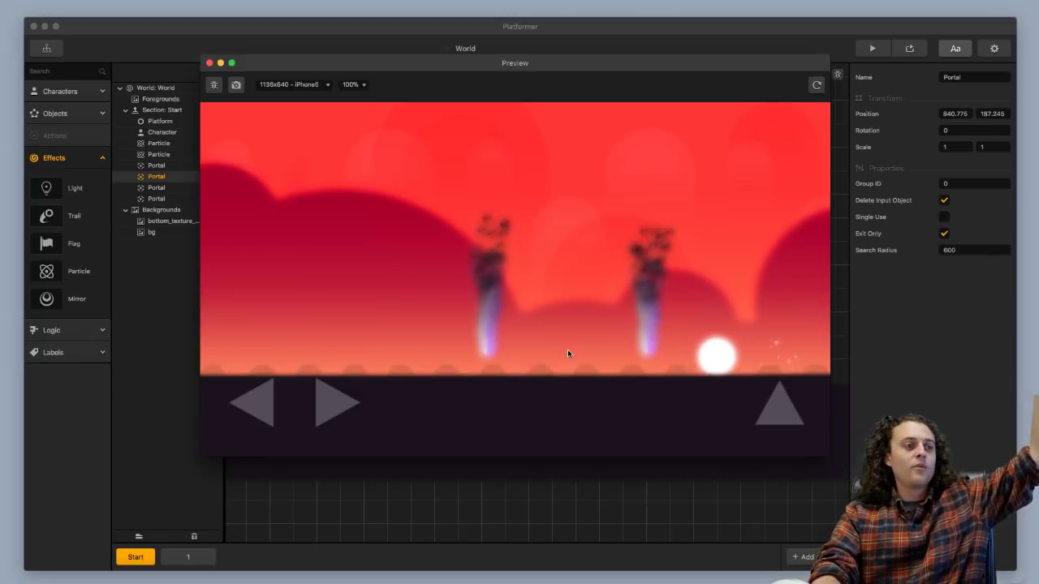
pyautogui.press('Right')
pyautogui.press('Left')
pyautogui.press('Right')
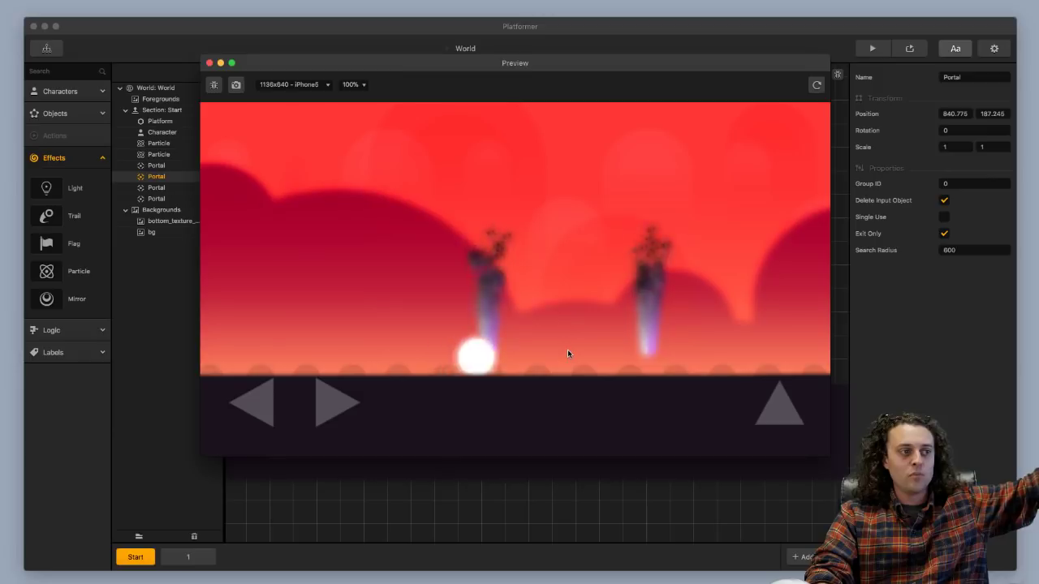
pyautogui.press('Left')
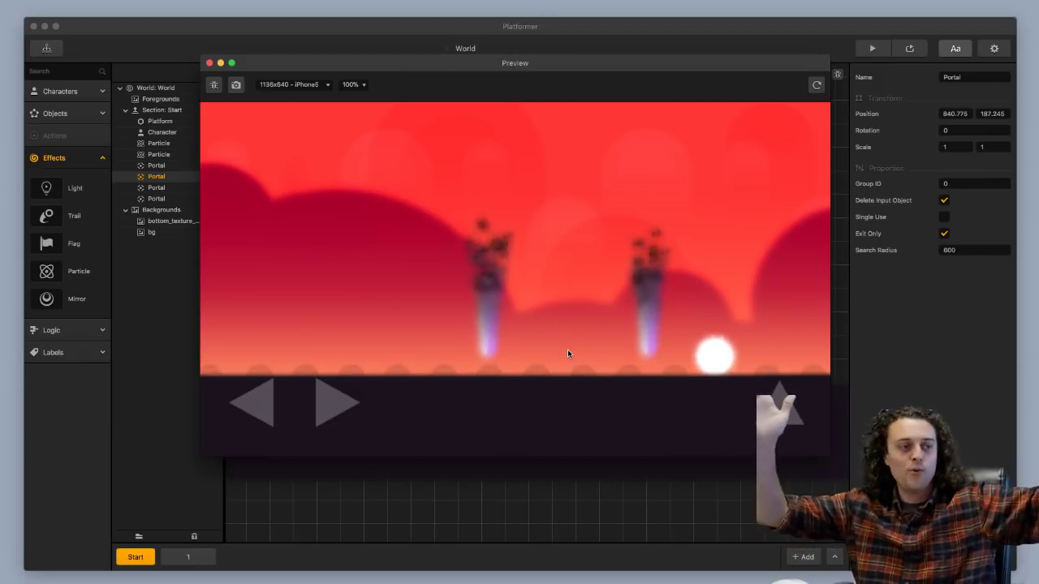
pyautogui.press('Left')
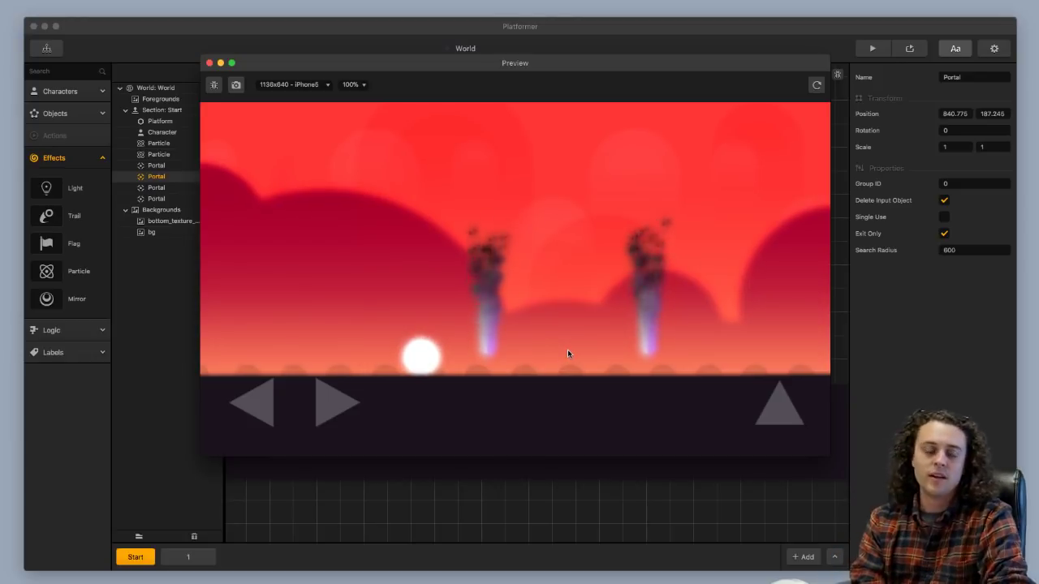
pyautogui.press('Right')
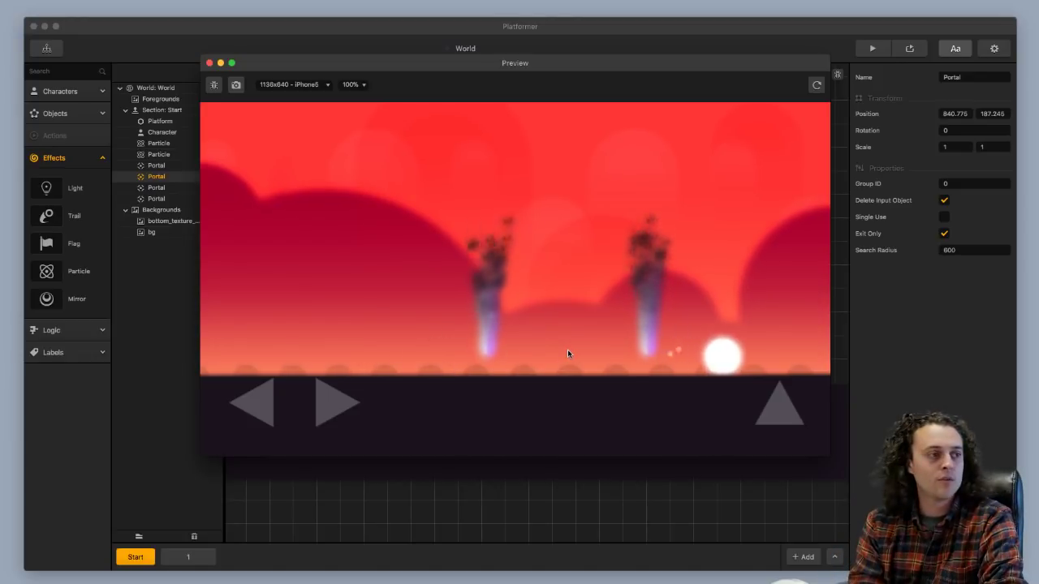
pyautogui.press('Left')
pyautogui.press('Right')
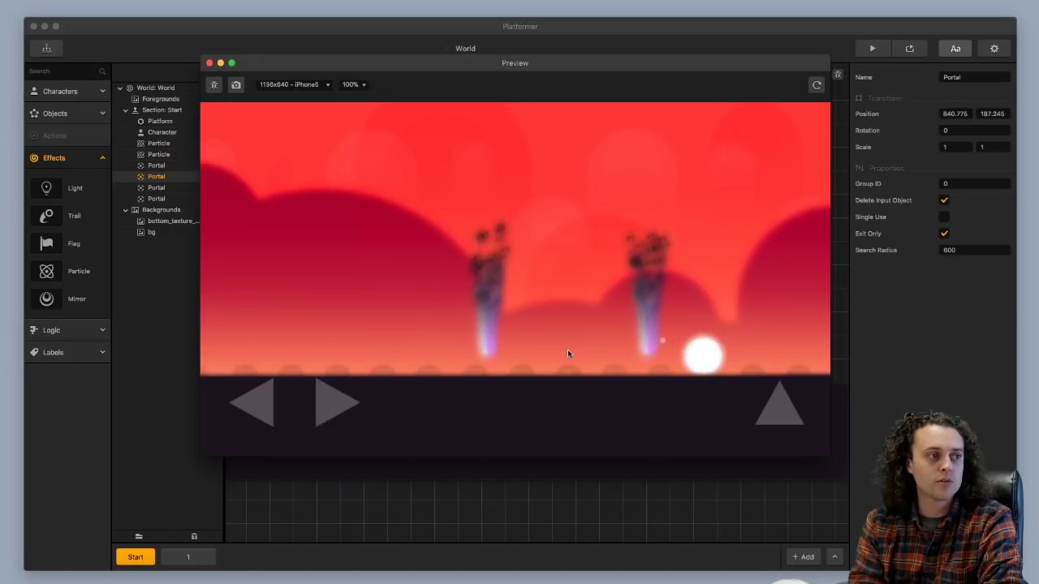
pyautogui.press('Left')
pyautogui.press('Right')
pyautogui.press('Left')
pyautogui.press('Right')
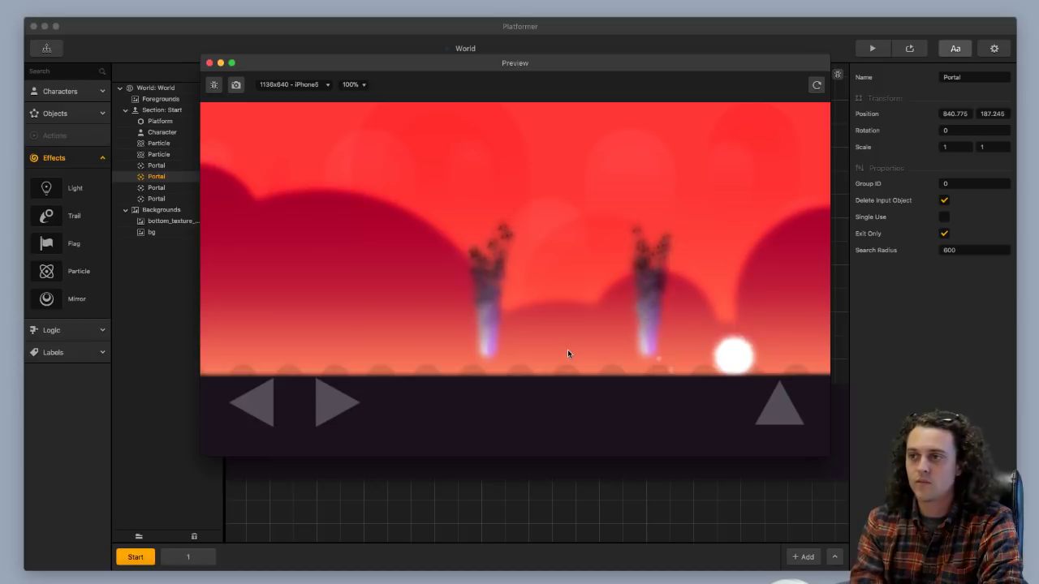